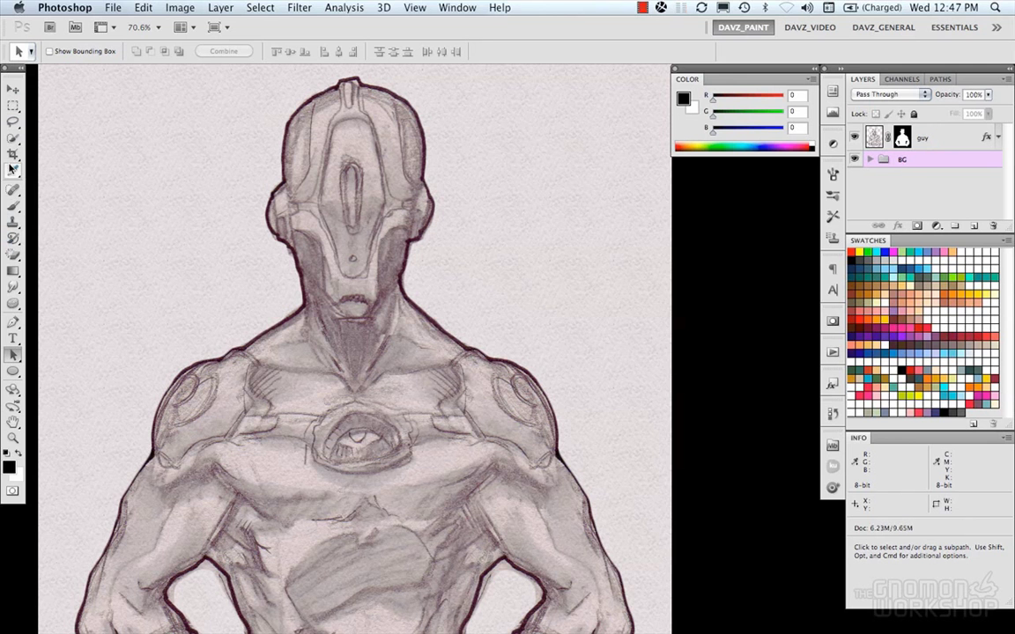
# Review the Brush, Spot Healing Brush and Clone Stamp tool groups, and activate the Brush Tool.
pyautogui.click(14, 206)
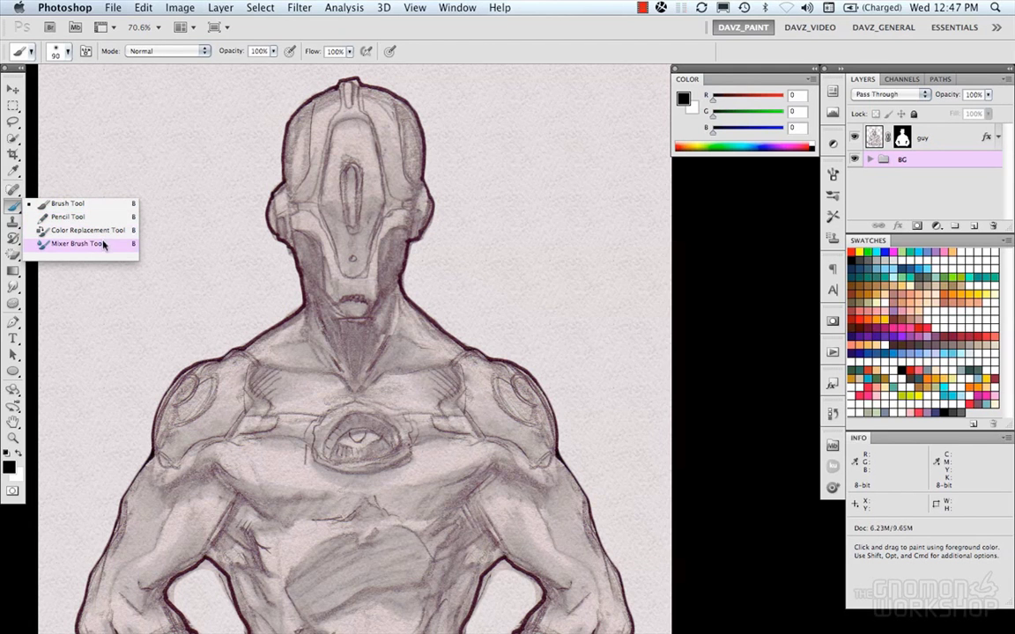
pyautogui.click(25, 206)
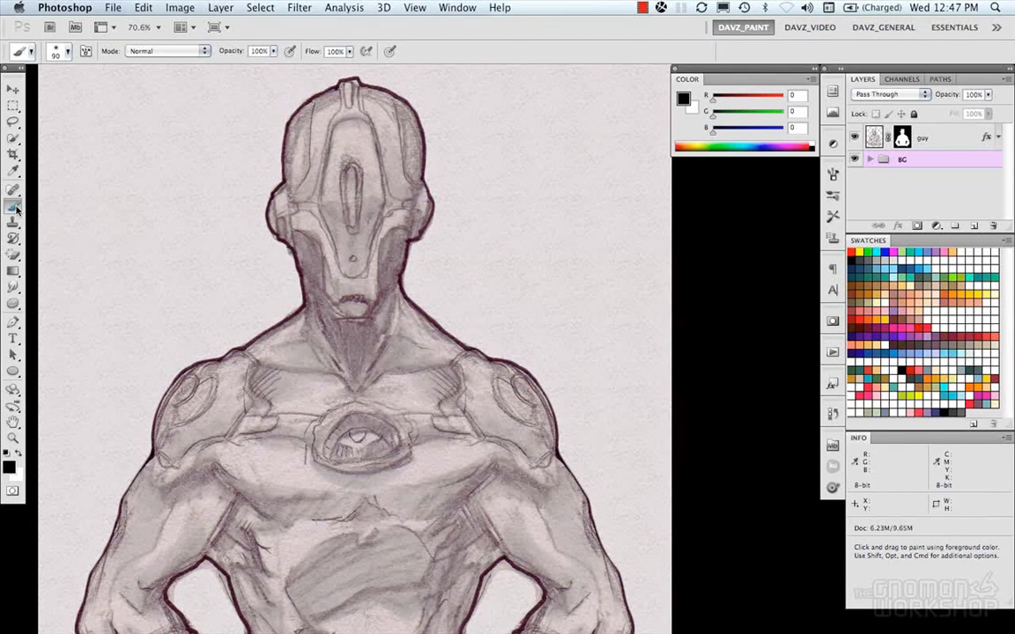
pyautogui.moveTo(14, 190); pyautogui.dragTo(13, 192)
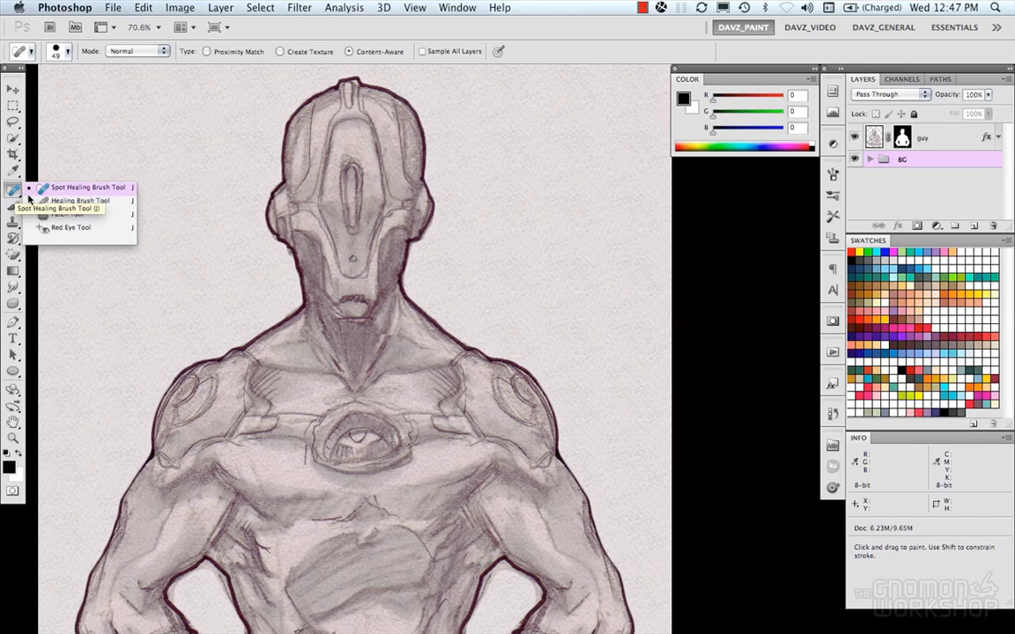
pyautogui.click(24, 229)
pyautogui.moveTo(14, 222); pyautogui.dragTo(14, 224)
pyautogui.click(14, 205)
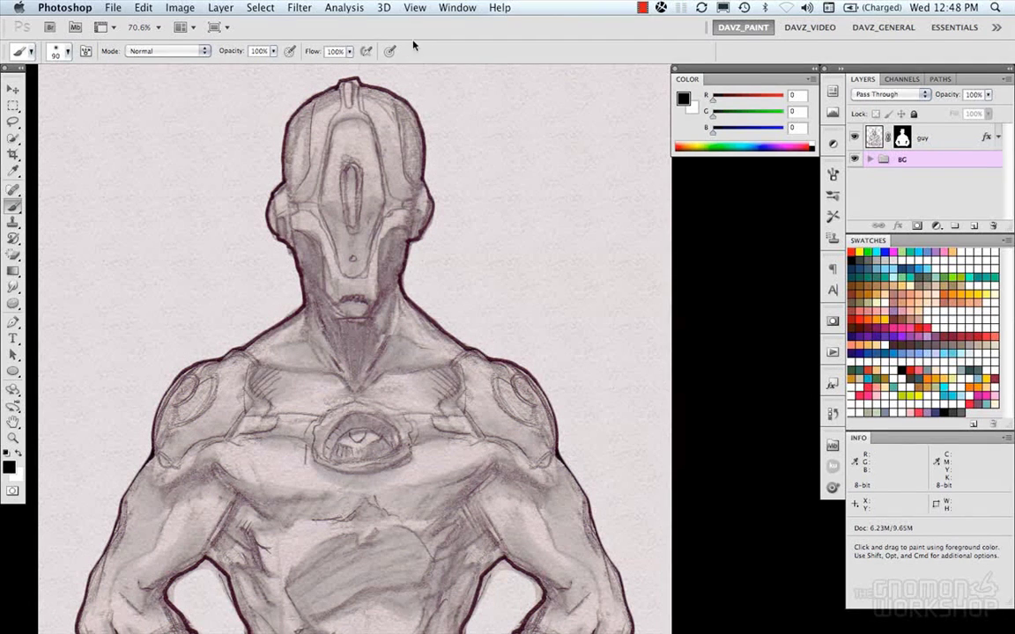
# Bring up the Brush settings, look at the neighbouring brush and tool presets, and collapse the group.
pyautogui.click(454, 8)
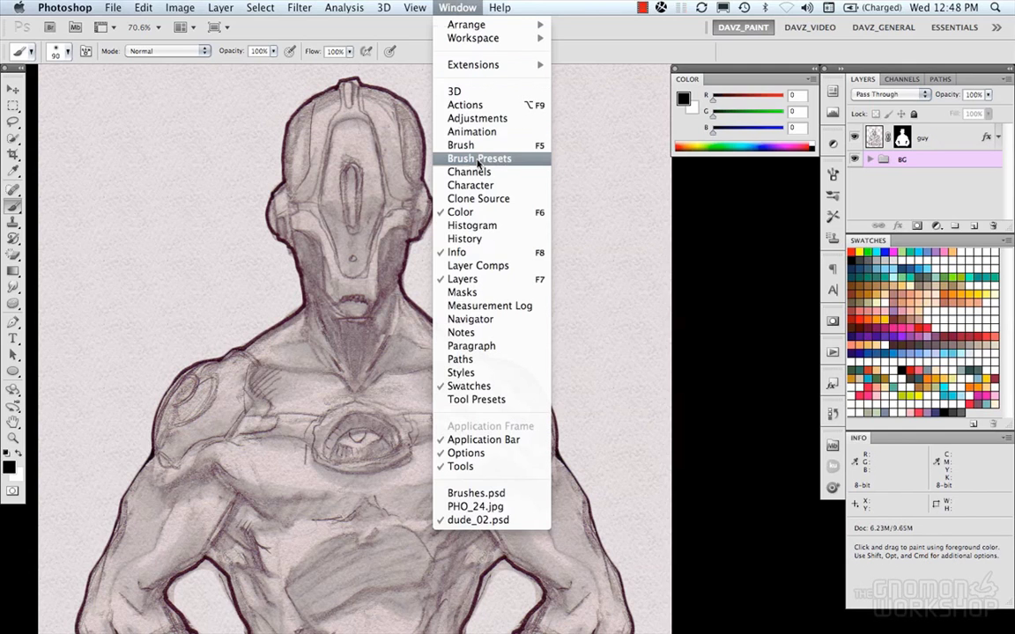
pyautogui.click(462, 145)
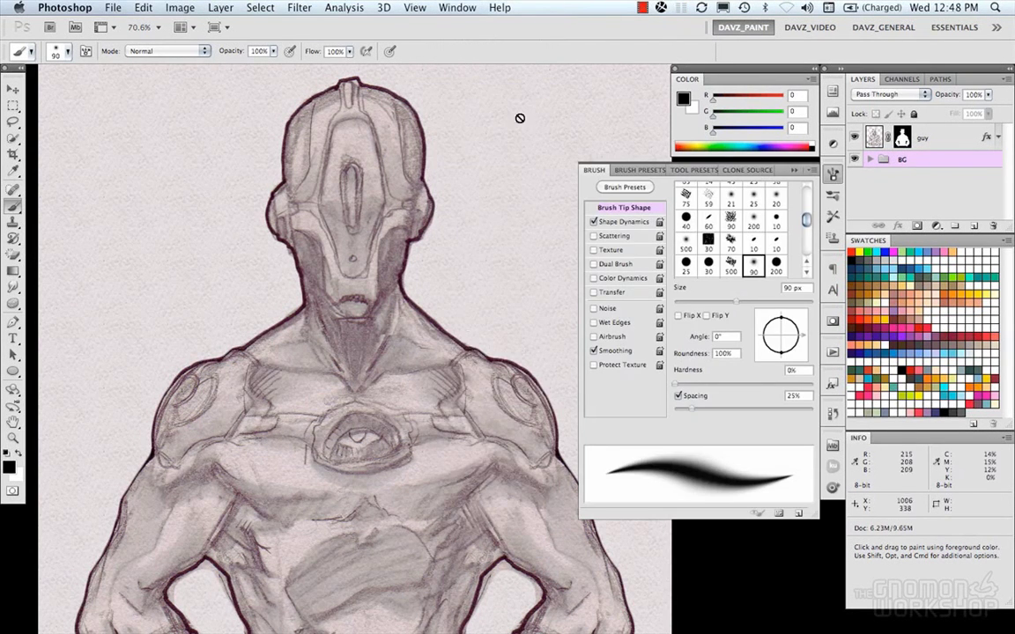
pyautogui.click(833, 177)
pyautogui.click(833, 195)
pyautogui.click(833, 216)
pyautogui.click(834, 177)
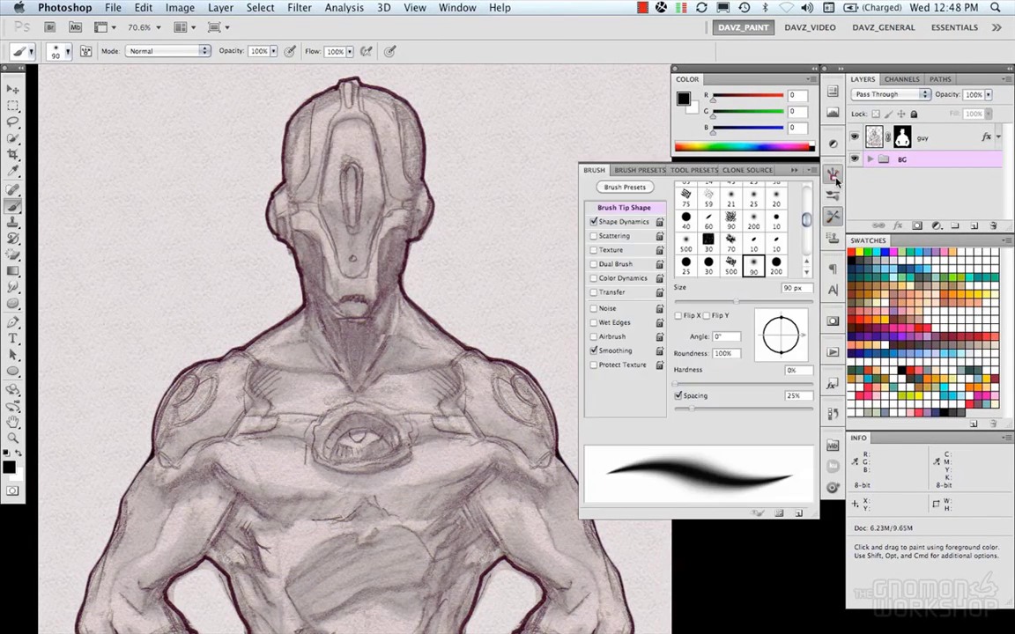
pyautogui.click(754, 166)
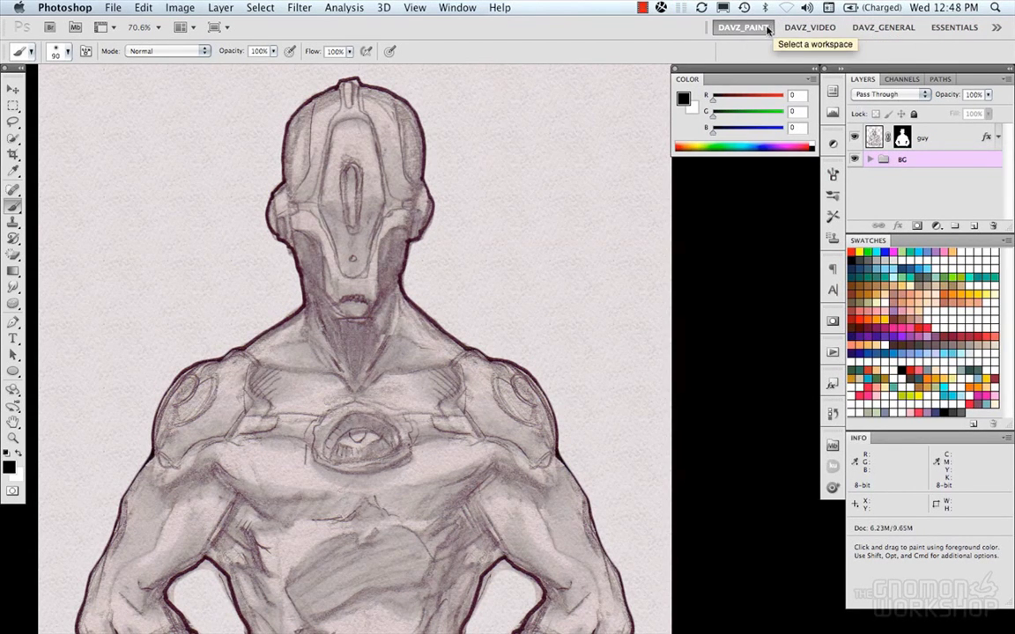
# View the Brush, Brush Presets, Tool Presets and Clone Source settings in turn, and collapse the group.
pyautogui.click(833, 177)
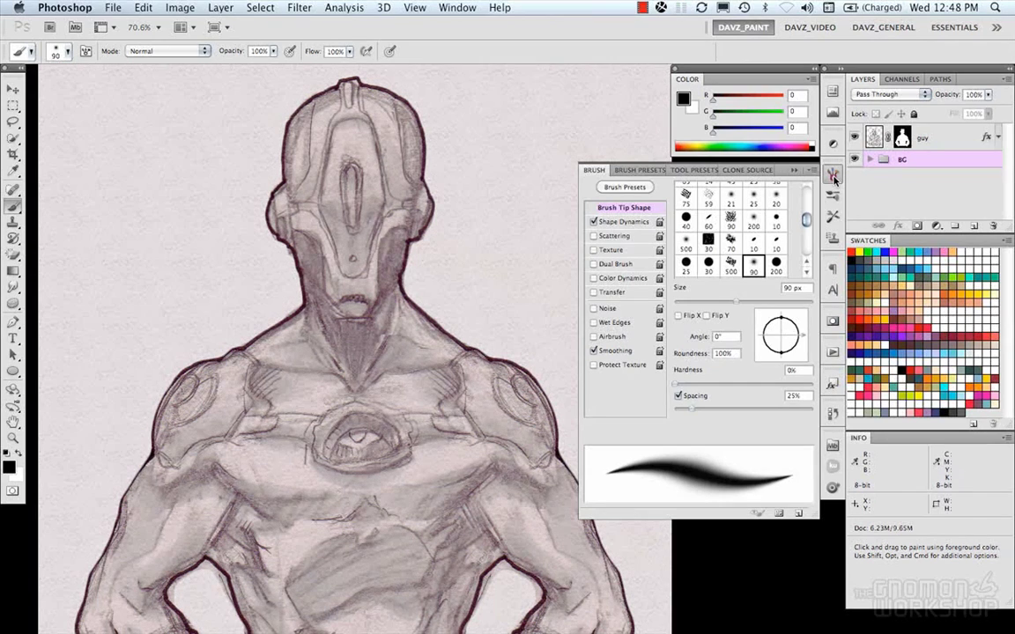
pyautogui.click(640, 170)
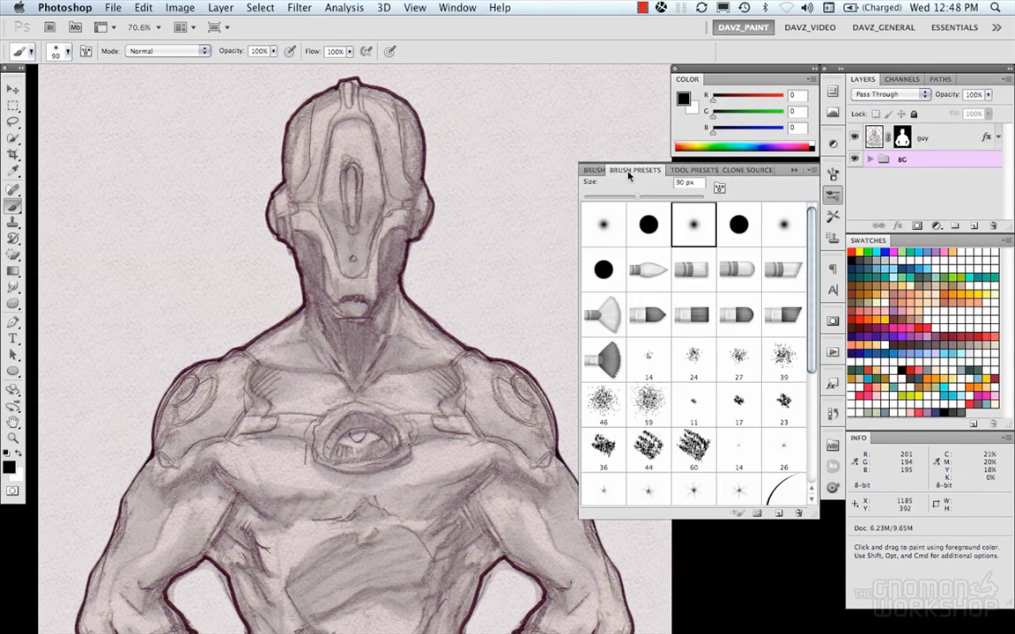
pyautogui.click(692, 170)
pyautogui.click(751, 173)
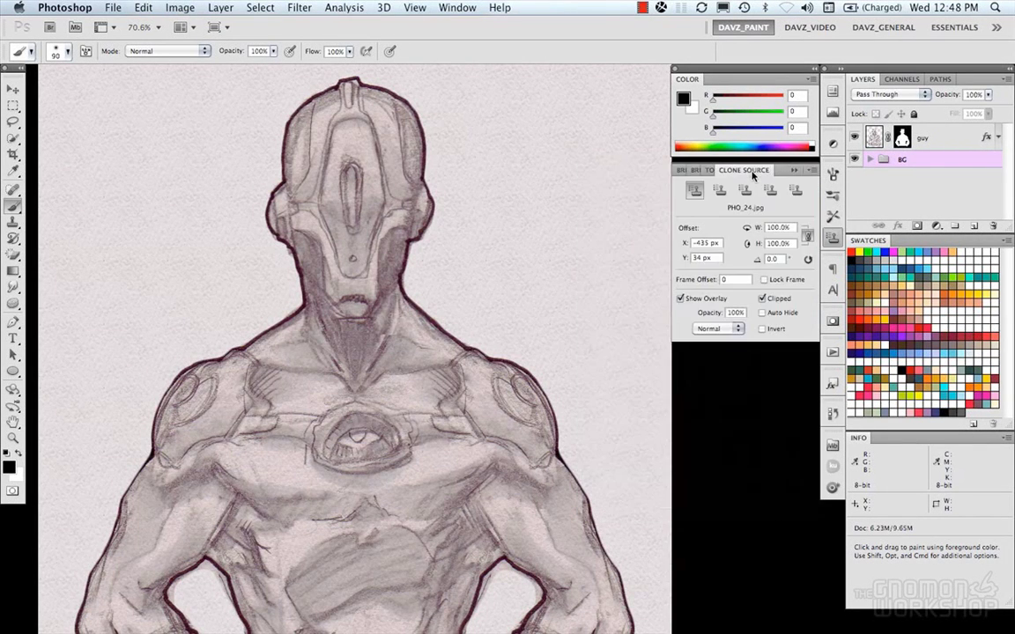
pyautogui.click(744, 170)
# Add a new empty layer and choose the second 90 px-style soft round brush, fifth among the on-canvas presets.
pyautogui.press('super+shift+alt+n')
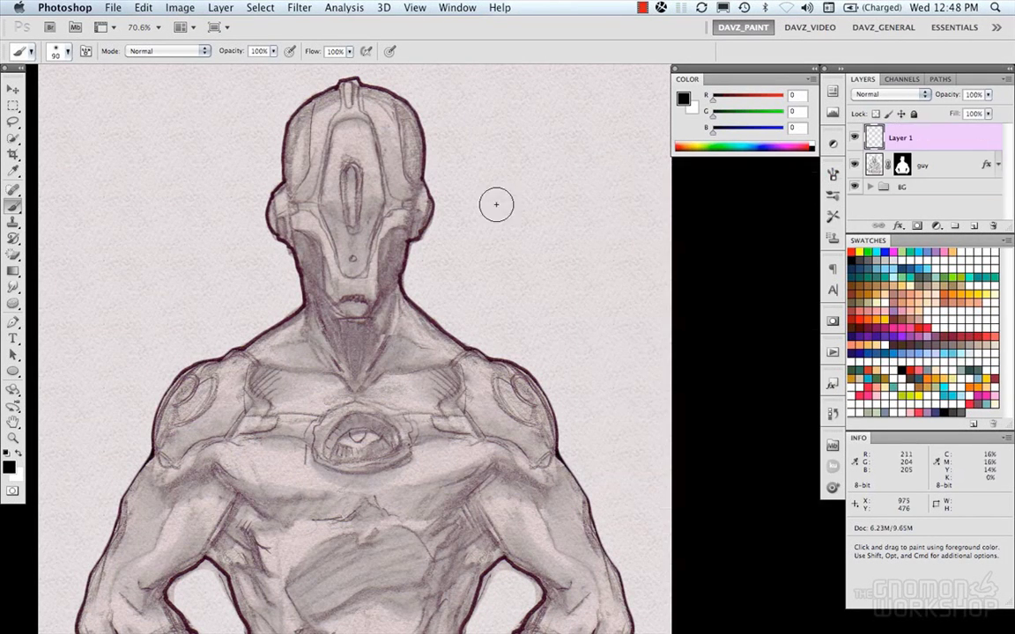
pyautogui.rightClick(466, 173)
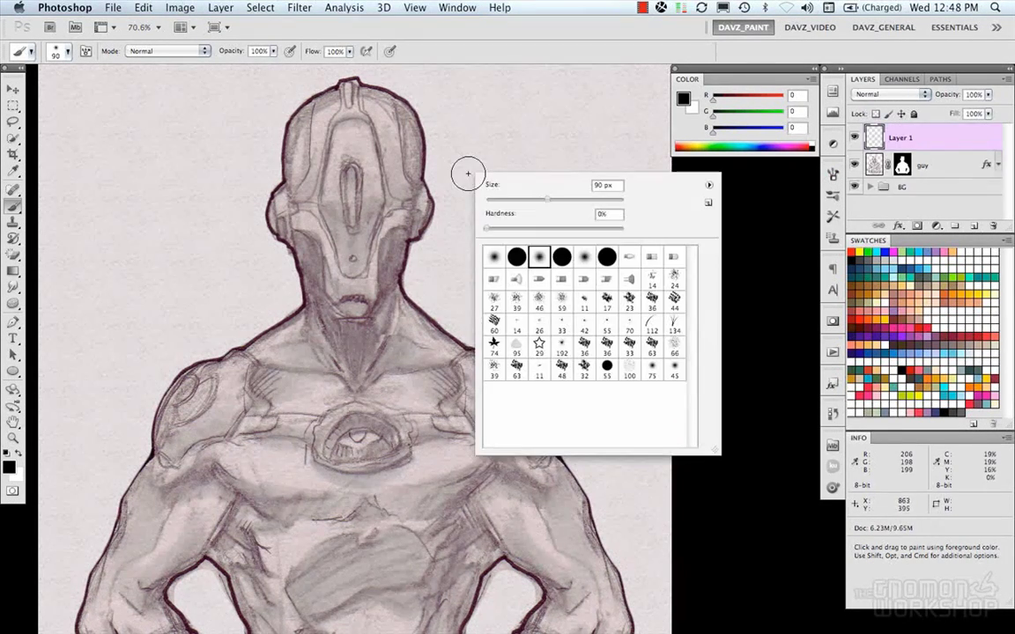
pyautogui.doubleClick(584, 257)
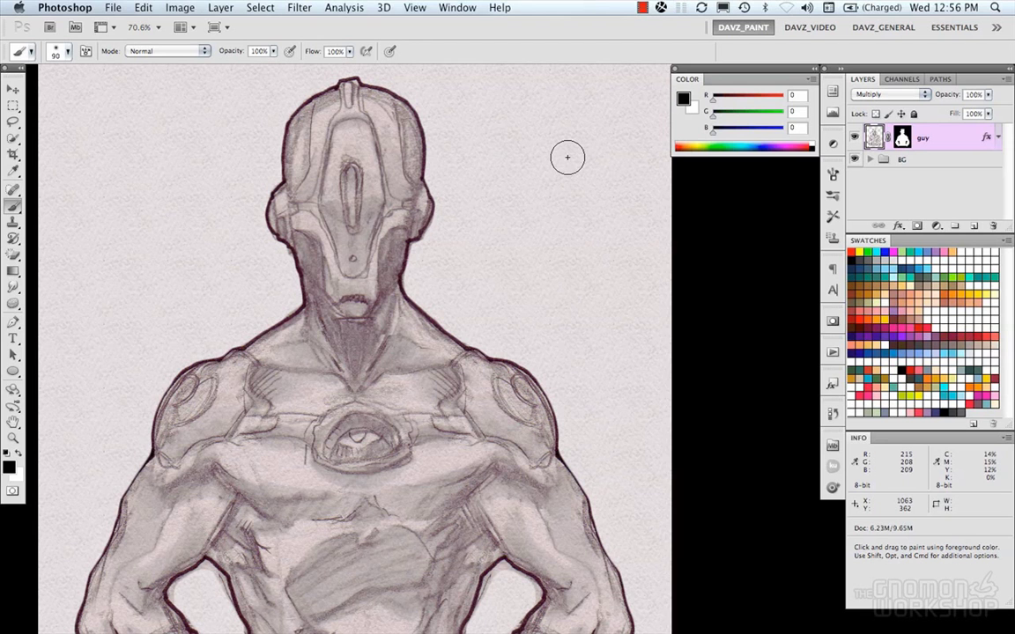
# Examine the Brush Tool's presets, brush picker, brush settings and blending modes, keeping the mode at Normal.
pyautogui.click(33, 52)
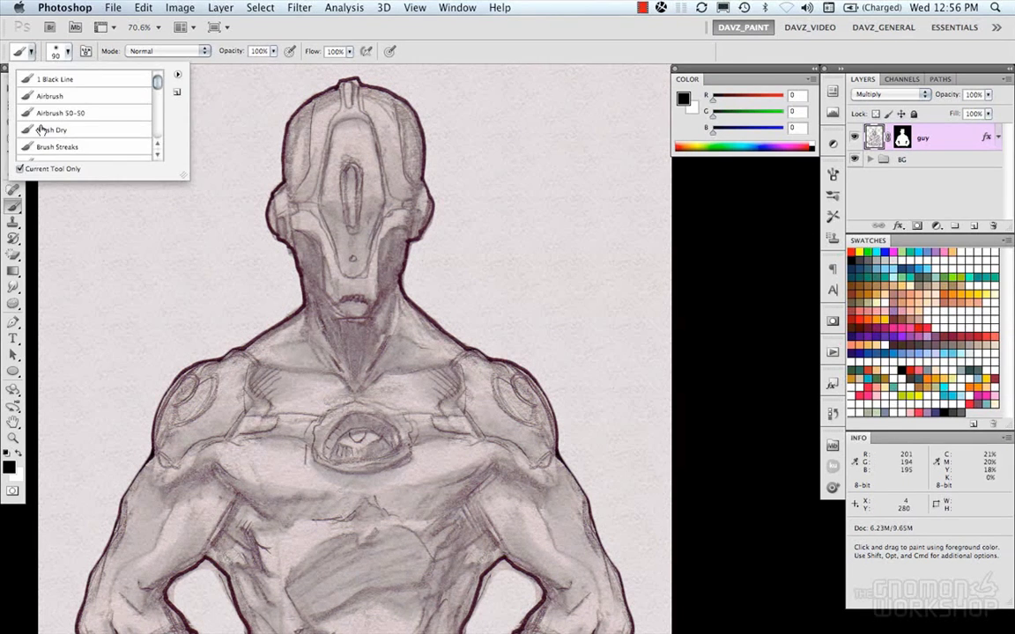
pyautogui.click(33, 52)
pyautogui.click(67, 54)
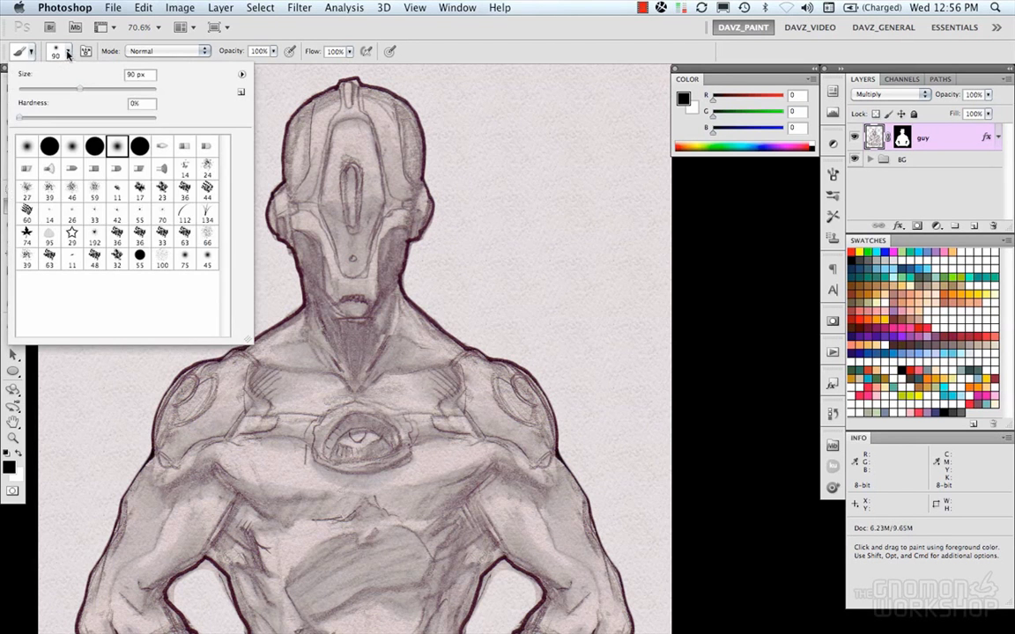
pyautogui.click(68, 54)
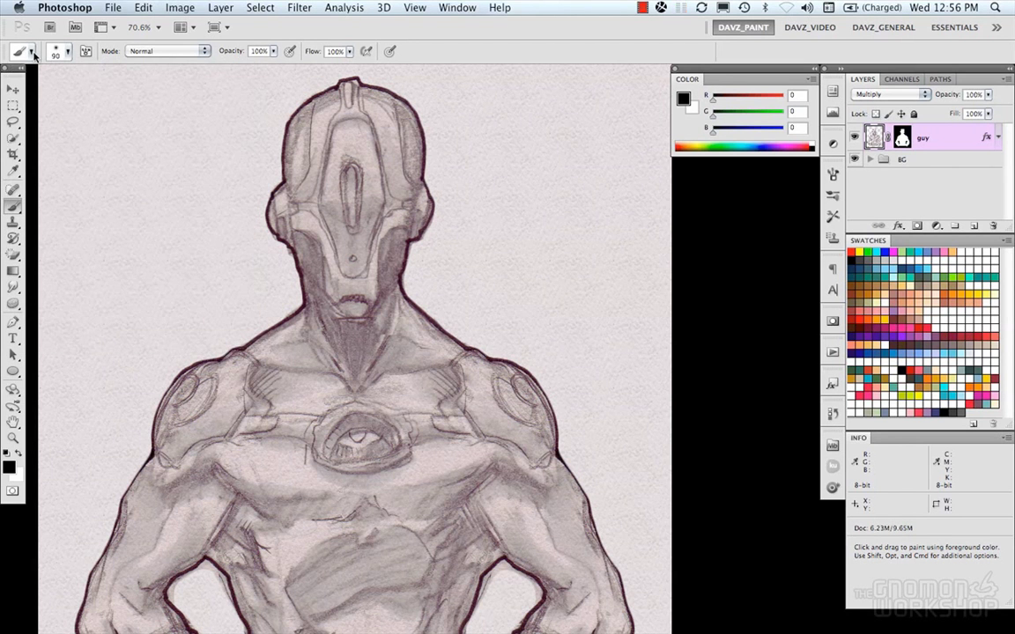
pyautogui.click(86, 52)
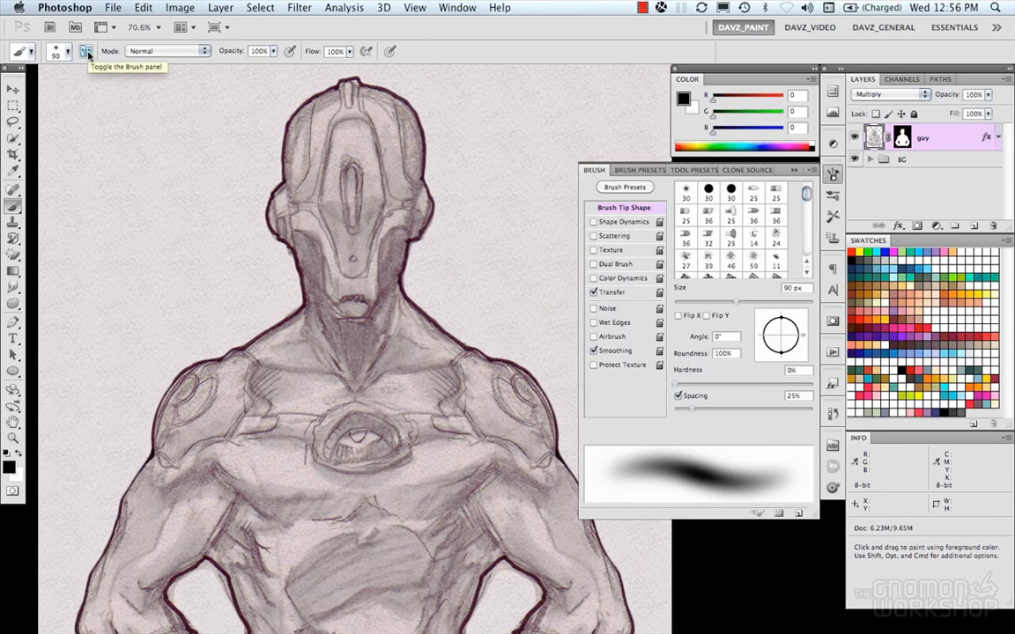
pyautogui.click(87, 52)
pyautogui.click(132, 51)
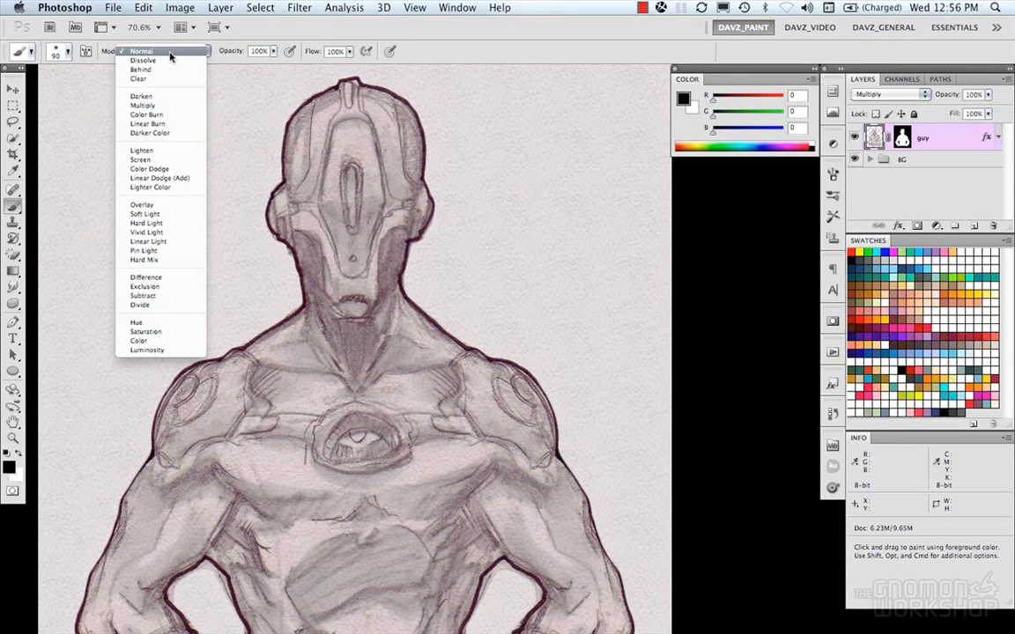
pyautogui.click(170, 53)
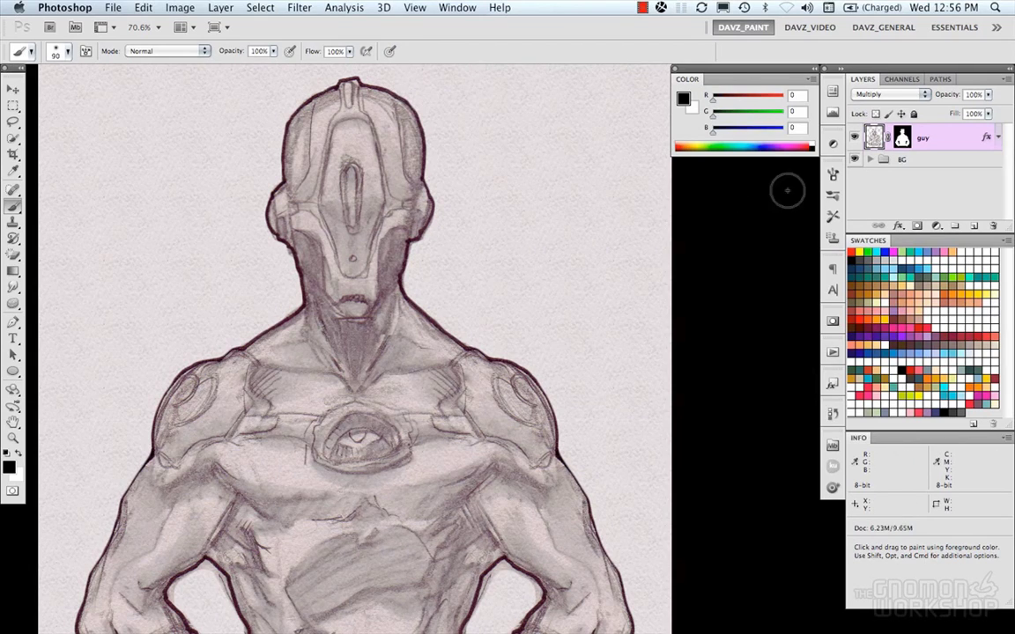
# Display the brush settings group and switch it to the Brush Presets.
pyautogui.click(834, 173)
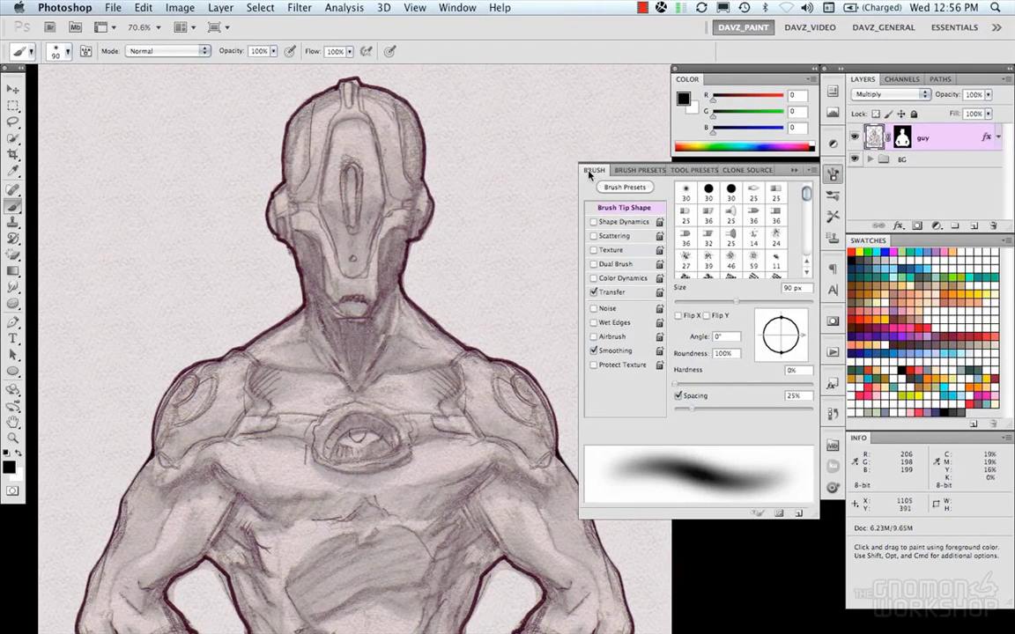
pyautogui.click(640, 169)
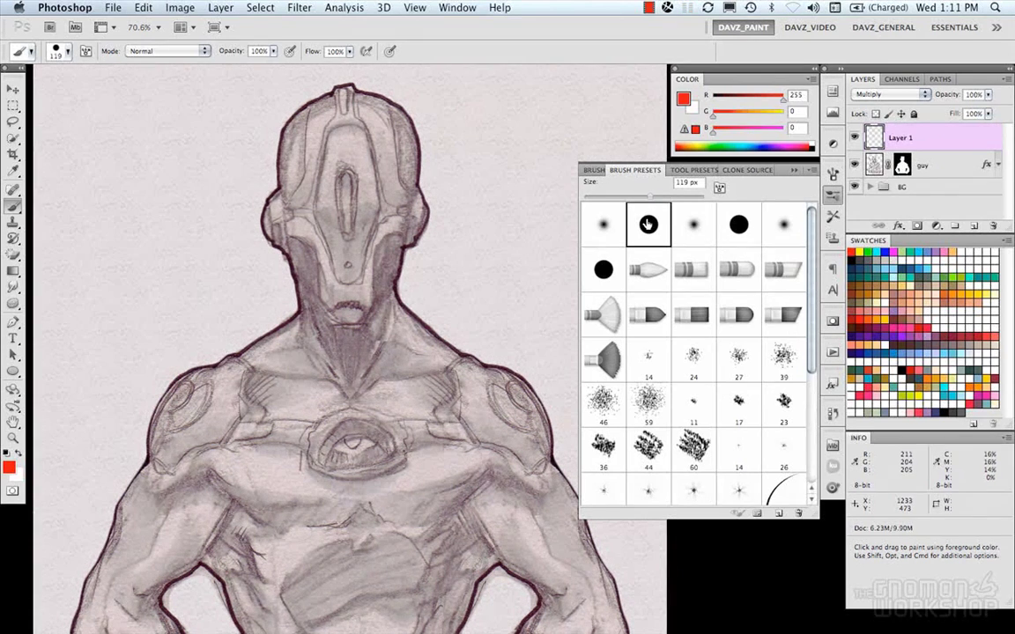
# Try a red 119 px hard round Brush Tool stroke from the background across the face, and undo it.
pyautogui.click(14, 209)
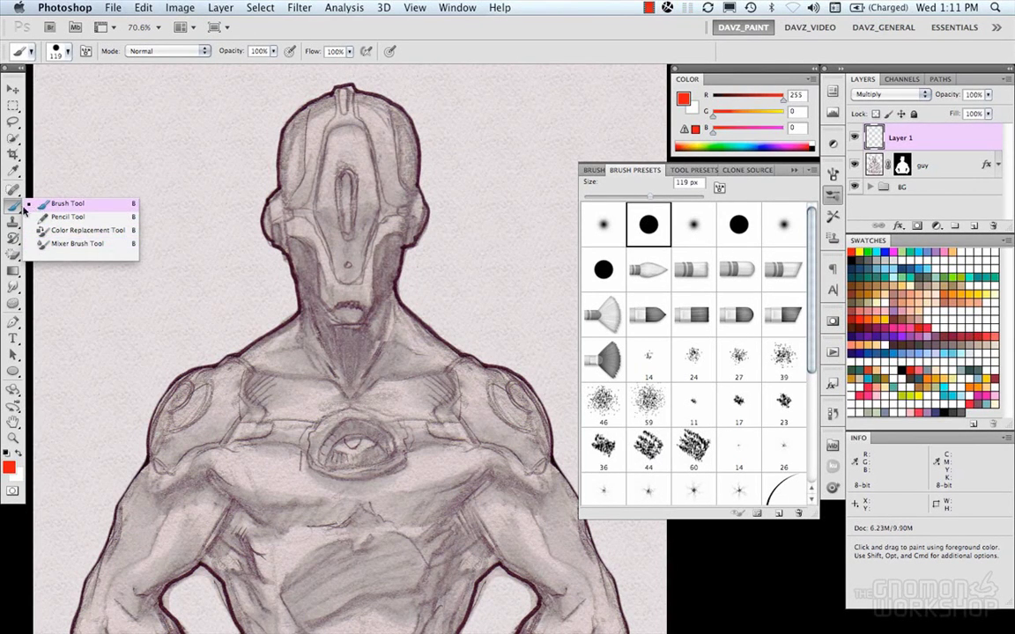
pyautogui.click(36, 208)
pyautogui.moveTo(172, 202)
pyautogui.mouseDown()
pyautogui.moveTo(163, 172)
pyautogui.moveTo(337, 249)
pyautogui.mouseUp()
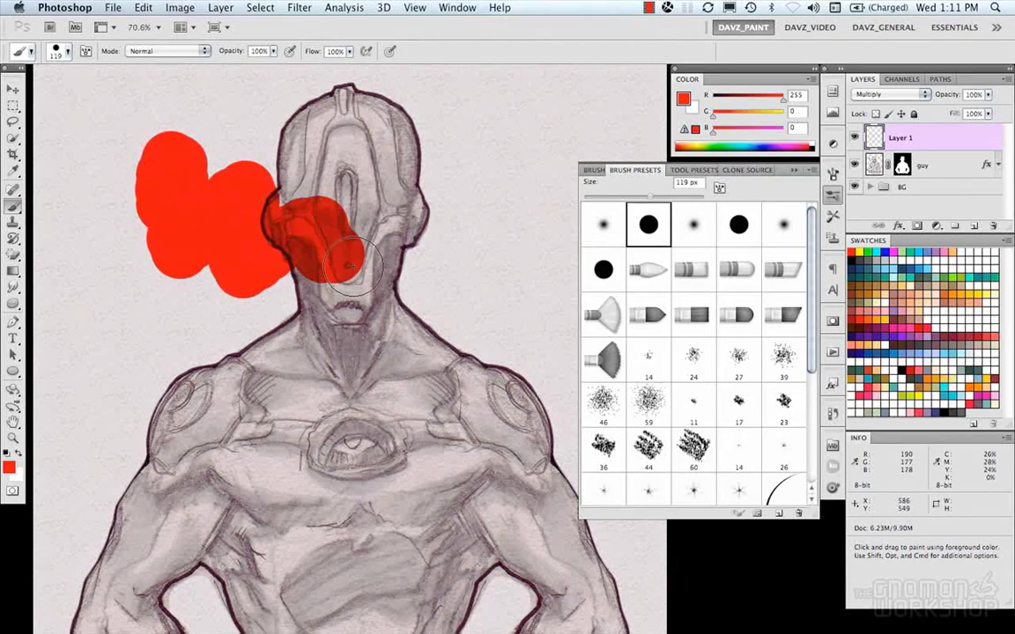
pyautogui.hotkey('ctrl', 'z')
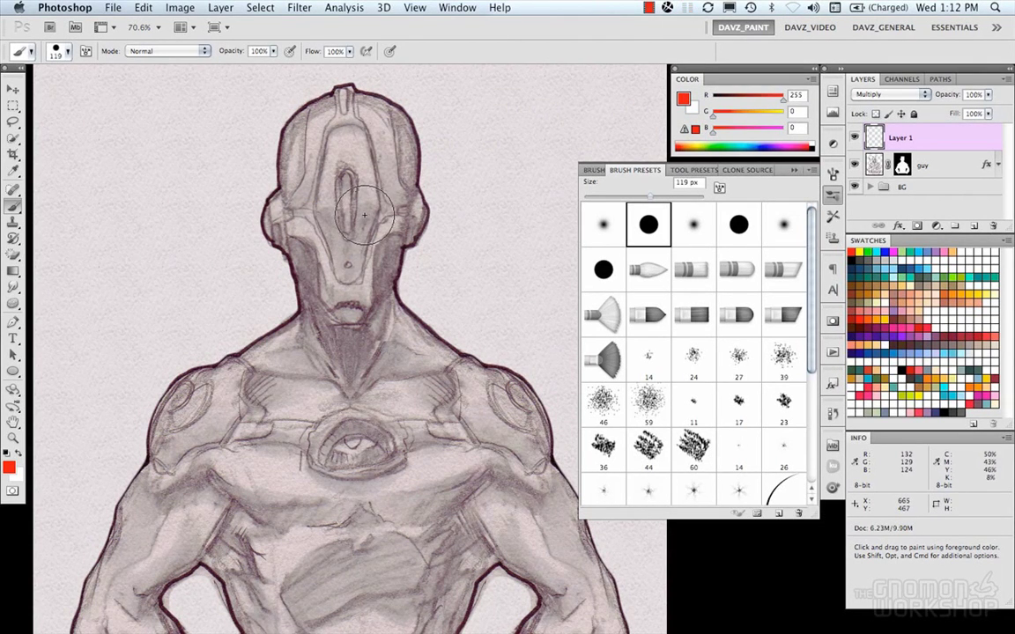
# Set the brush size to 106 px and try the cyan swatch before restoring pure red as the foreground colour.
pyautogui.click(251, 203)
pyautogui.moveTo(251, 203)
pyautogui.mouseDown()
pyautogui.moveTo(314, 194)
pyautogui.moveTo(233, 204)
pyautogui.moveTo(262, 208)
pyautogui.moveTo(249, 215)
pyautogui.mouseUp()
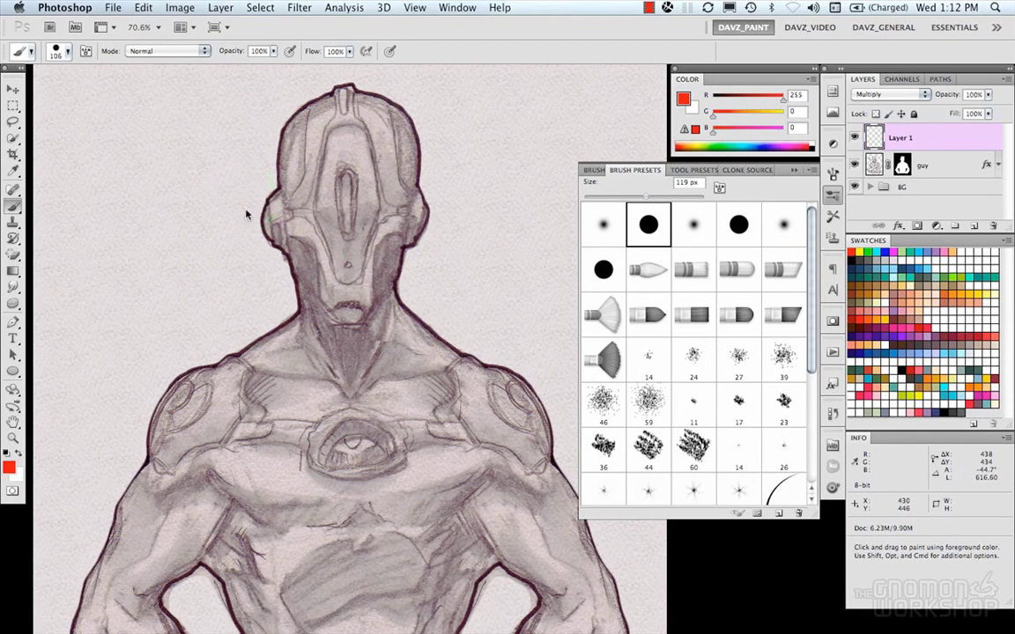
pyautogui.click(878, 252)
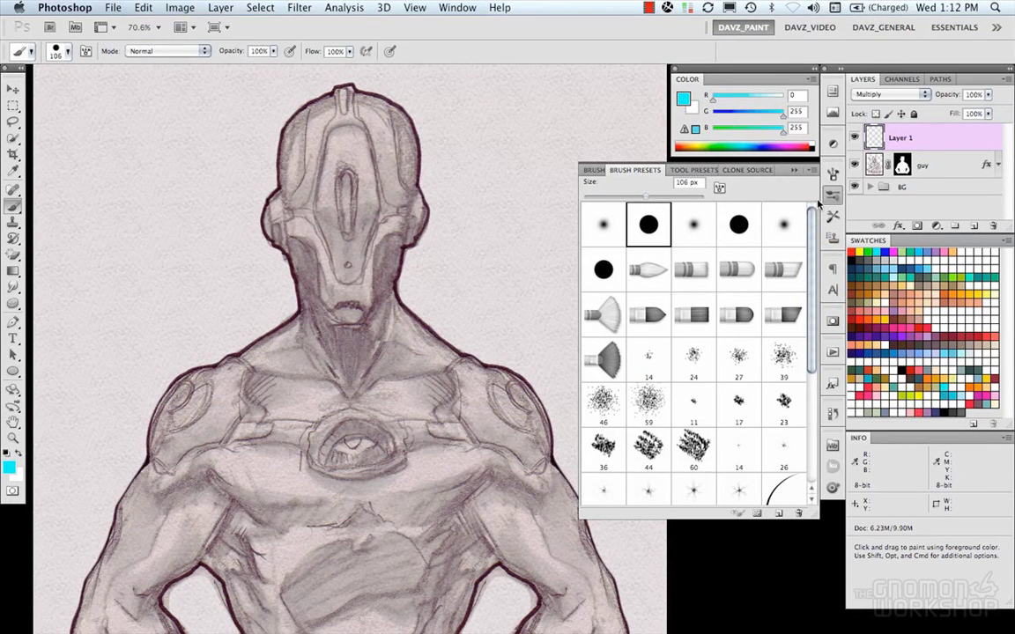
pyautogui.click(852, 253)
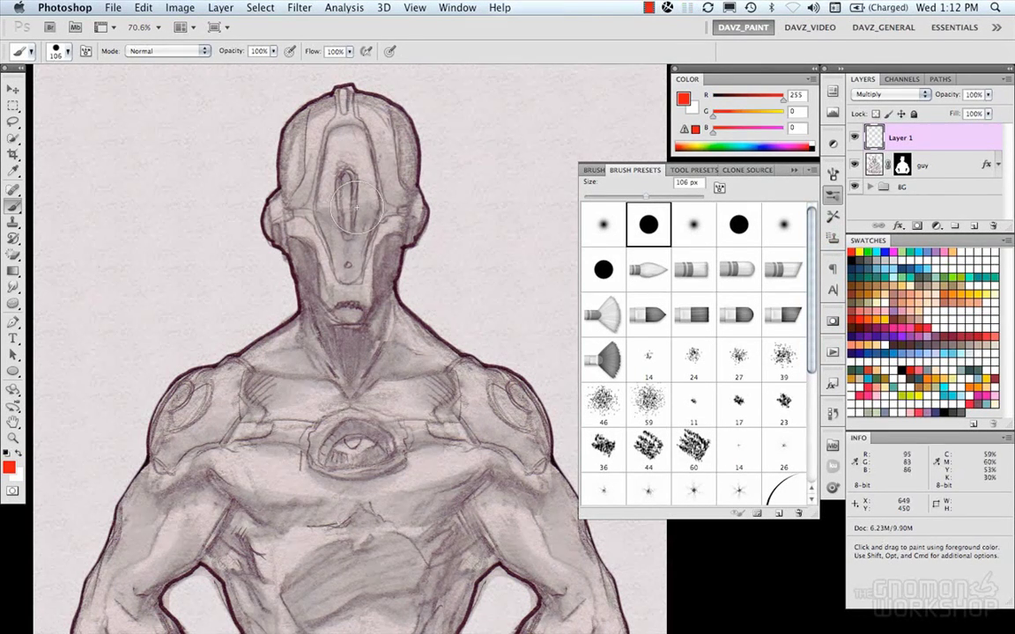
# Set the foreground colour to blue (R 26, G 83, B 173) and undo the last trial over the face.
pyautogui.moveTo(351, 205)
pyautogui.mouseDown()
pyautogui.moveTo(278, 233)
pyautogui.moveTo(262, 276)
pyautogui.mouseUp()
pyautogui.moveTo(346, 215)
pyautogui.mouseDown()
pyautogui.moveTo(470, 154)
pyautogui.moveTo(467, 163)
pyautogui.moveTo(472, 141)
pyautogui.moveTo(472, 205)
pyautogui.moveTo(414, 194)
pyautogui.mouseUp()
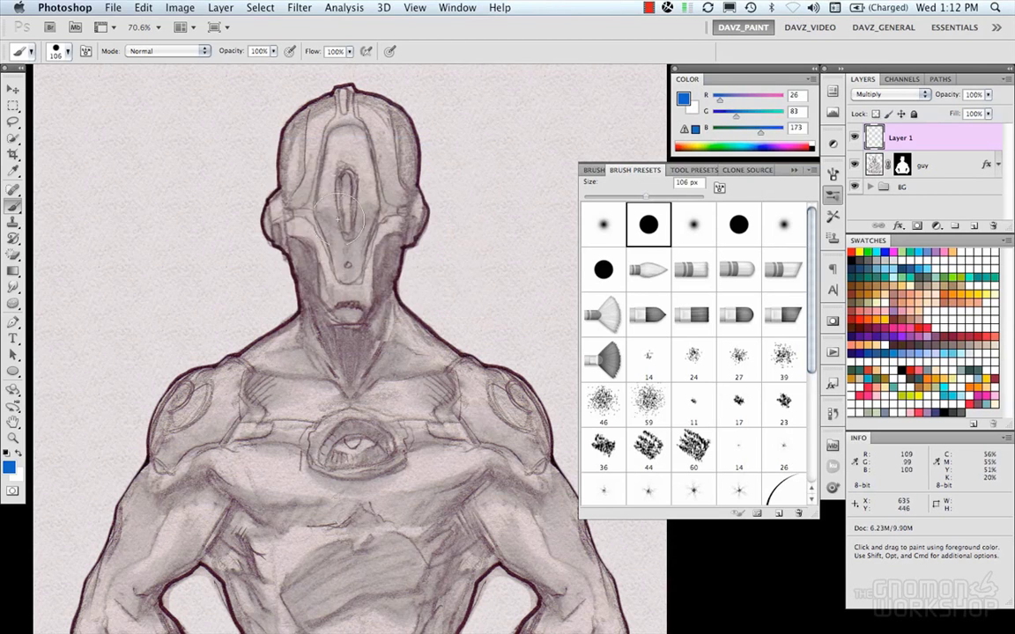
pyautogui.moveTo(342, 207)
pyautogui.mouseDown()
pyautogui.moveTo(321, 279)
pyautogui.moveTo(371, 175)
pyautogui.moveTo(373, 189)
pyautogui.moveTo(332, 134)
pyautogui.moveTo(370, 188)
pyautogui.mouseUp()
pyautogui.press('super+z')
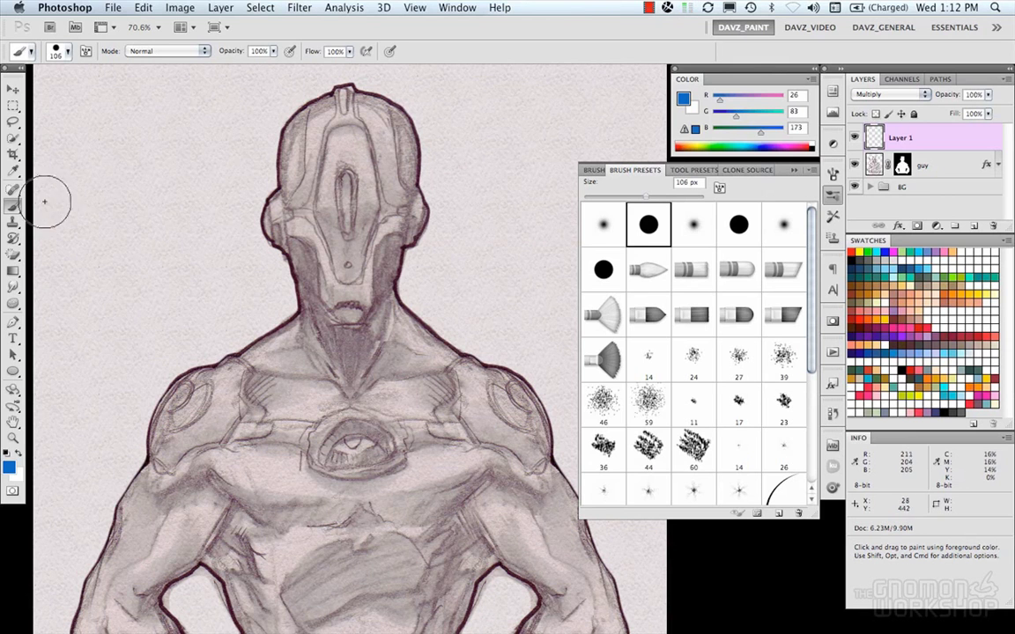
# Switch to the Pencil Tool, draw a trial blue stroke beside the head, and undo it.
pyautogui.click(17, 208)
pyautogui.click(71, 215)
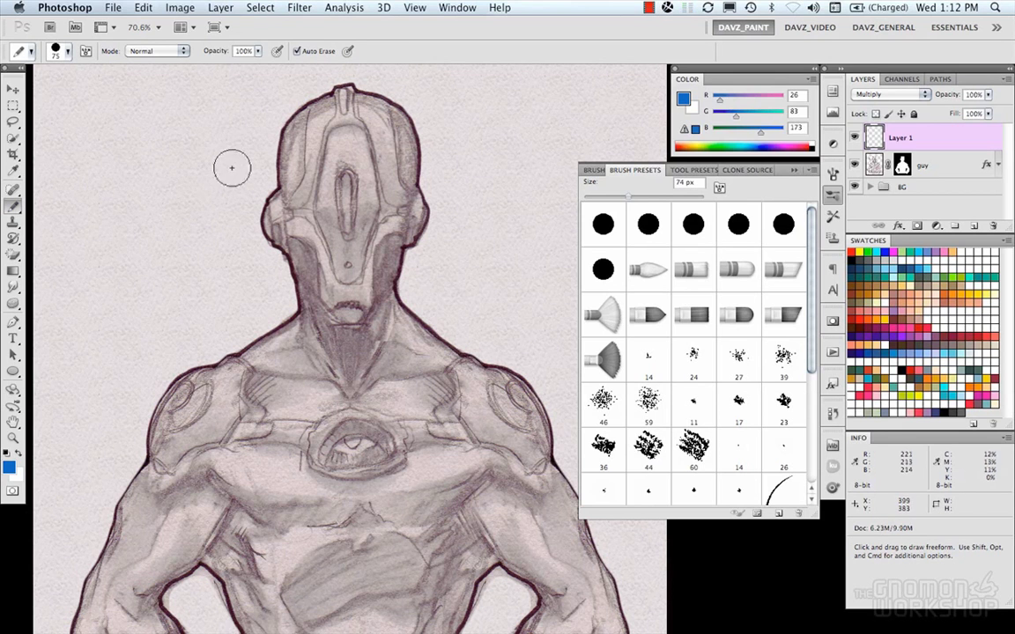
pyautogui.moveTo(209, 154)
pyautogui.mouseDown()
pyautogui.moveTo(172, 241)
pyautogui.moveTo(212, 265)
pyautogui.mouseUp()
pyautogui.press('super+z')
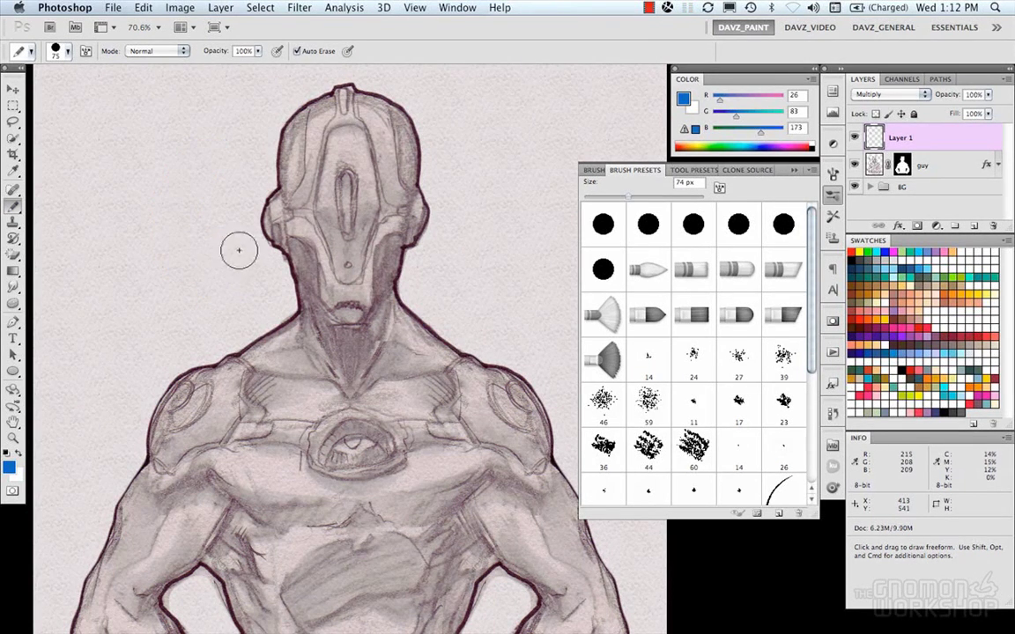
# Draw two trial blue pencil strokes from the background across the enlarged face, undoing each one.
pyautogui.keyDown('alt'); pyautogui.keyDown('super'); pyautogui.click(242, 210); pyautogui.keyUp('super'); pyautogui.keyUp('alt')
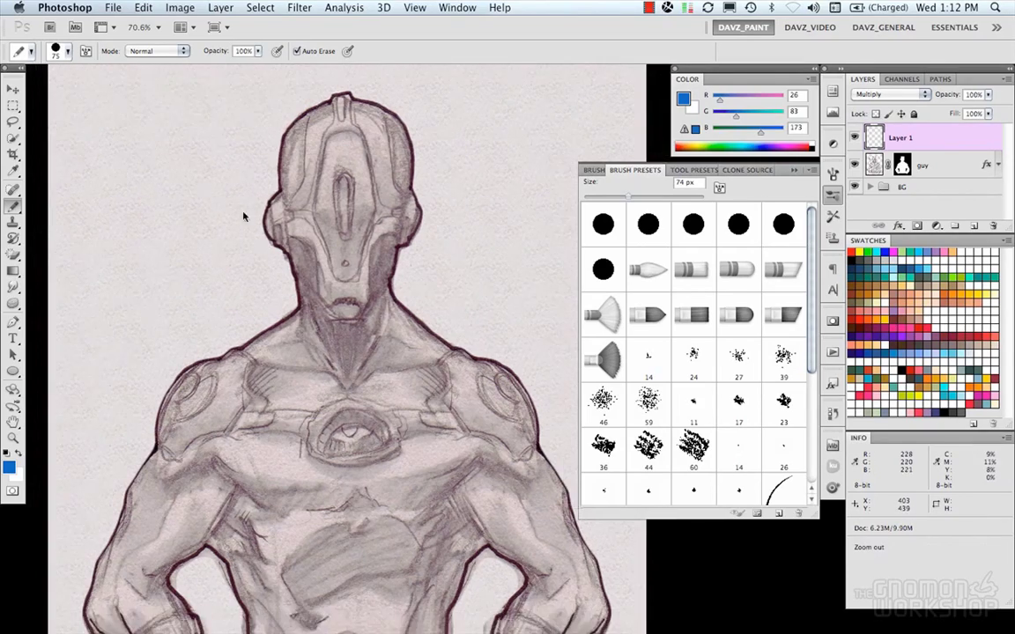
pyautogui.moveTo(245, 213); pyautogui.dragTo(271, 203)
pyautogui.moveTo(199, 187)
pyautogui.mouseDown()
pyautogui.moveTo(228, 311)
pyautogui.moveTo(308, 343)
pyautogui.moveTo(419, 198)
pyautogui.moveTo(414, 159)
pyautogui.mouseUp()
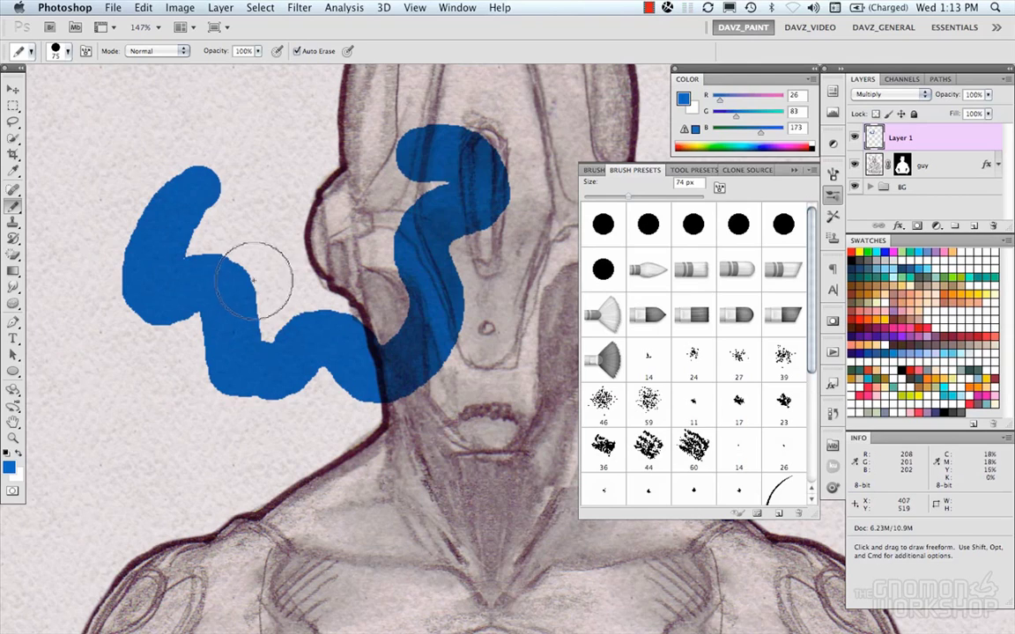
pyautogui.press('super+z')
pyautogui.moveTo(211, 231)
pyautogui.mouseDown()
pyautogui.moveTo(283, 267)
pyautogui.moveTo(351, 104)
pyautogui.moveTo(410, 289)
pyautogui.mouseUp()
pyautogui.press('super+z')
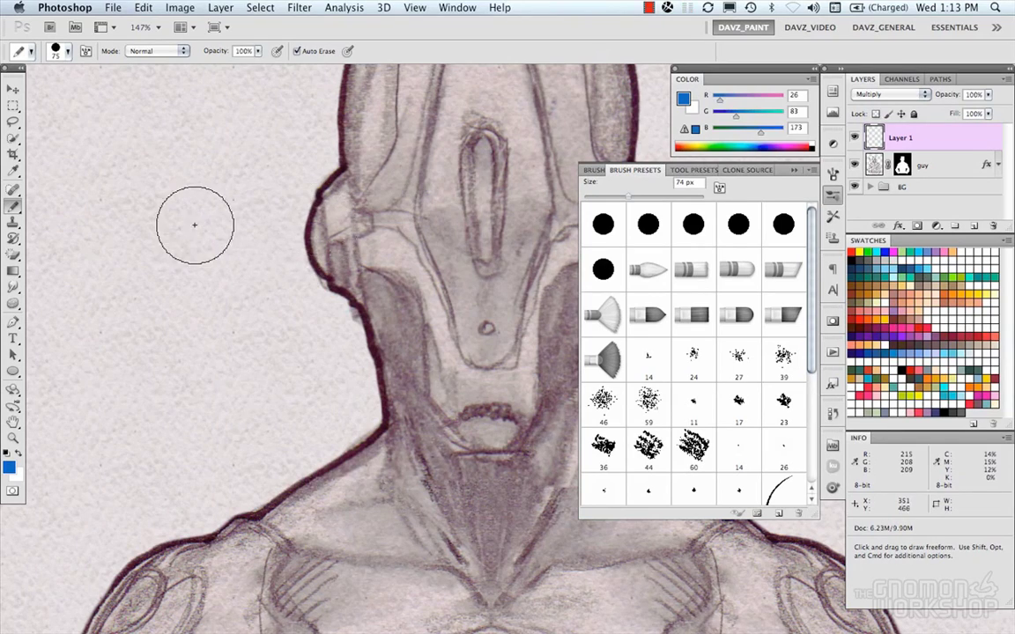
# Draw trial blue pencil strokes with Auto Erase on, from the background onto the side of the head.
pyautogui.moveTo(135, 231)
pyautogui.mouseDown()
pyautogui.moveTo(187, 176)
pyautogui.moveTo(278, 305)
pyautogui.mouseUp()
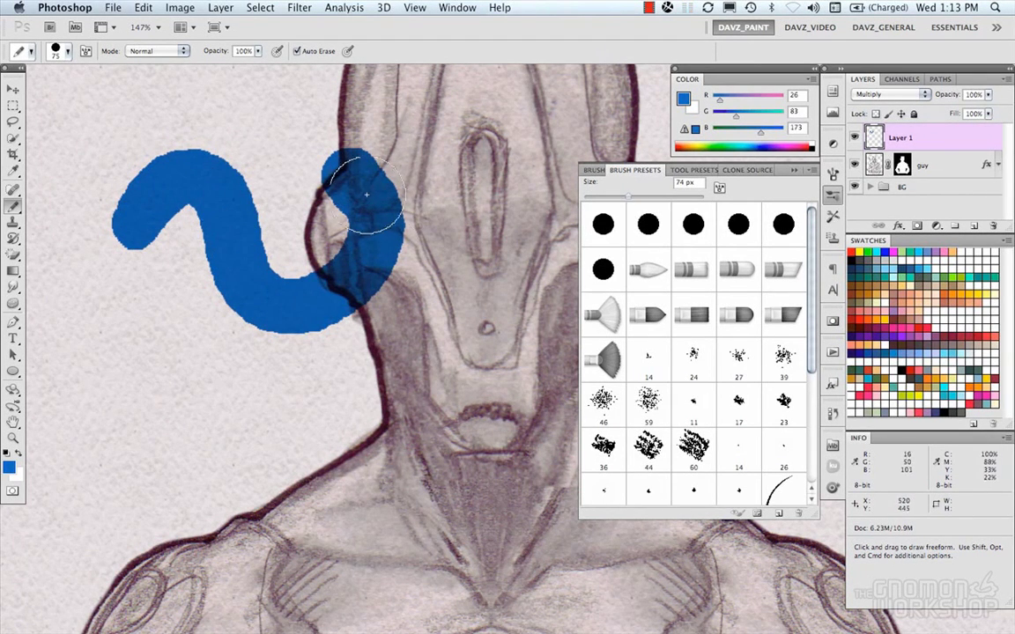
pyautogui.moveTo(224, 201)
pyautogui.mouseDown()
pyautogui.moveTo(227, 303)
pyautogui.moveTo(251, 300)
pyautogui.moveTo(257, 242)
pyautogui.moveTo(267, 306)
pyautogui.moveTo(287, 331)
pyautogui.moveTo(302, 287)
pyautogui.moveTo(328, 322)
pyautogui.moveTo(328, 275)
pyautogui.moveTo(337, 262)
pyautogui.moveTo(345, 293)
pyautogui.moveTo(376, 218)
pyautogui.moveTo(346, 199)
pyautogui.moveTo(348, 185)
pyautogui.moveTo(367, 200)
pyautogui.moveTo(370, 255)
pyautogui.moveTo(335, 264)
pyautogui.mouseUp()
pyautogui.moveTo(181, 366)
pyautogui.mouseDown()
pyautogui.moveTo(208, 367)
pyautogui.moveTo(264, 423)
pyautogui.moveTo(280, 342)
pyautogui.moveTo(213, 361)
pyautogui.moveTo(220, 453)
pyautogui.moveTo(192, 347)
pyautogui.moveTo(253, 422)
pyautogui.moveTo(220, 363)
pyautogui.moveTo(250, 363)
pyautogui.mouseUp()
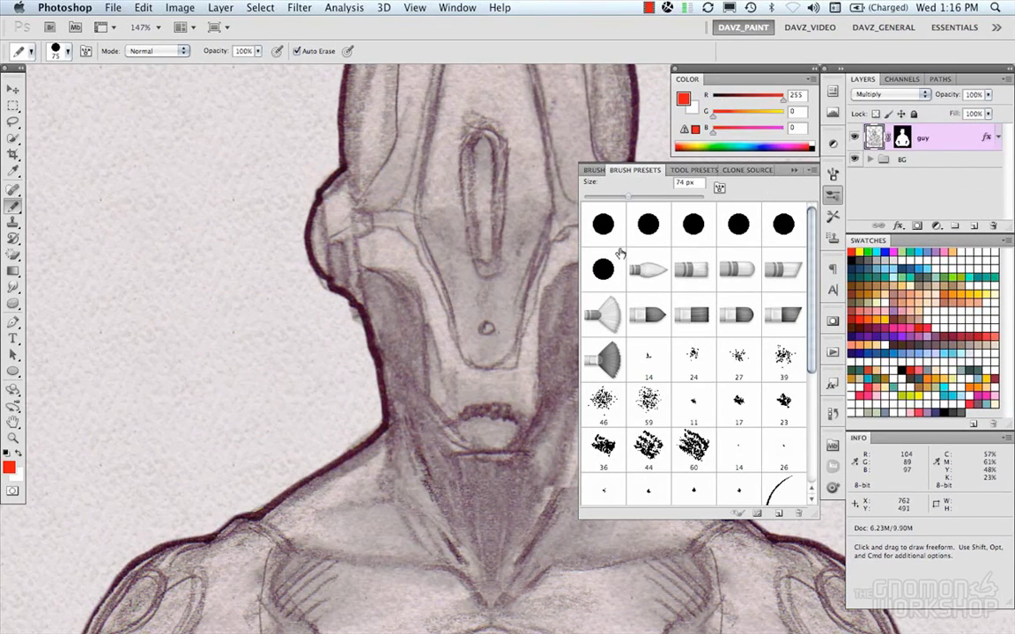
# Switch to the Color Replacement Tool and bring up the tower photo PHO_24.jpg.
pyautogui.moveTo(15, 208); pyautogui.dragTo(67, 225)
pyautogui.click(457, 7)
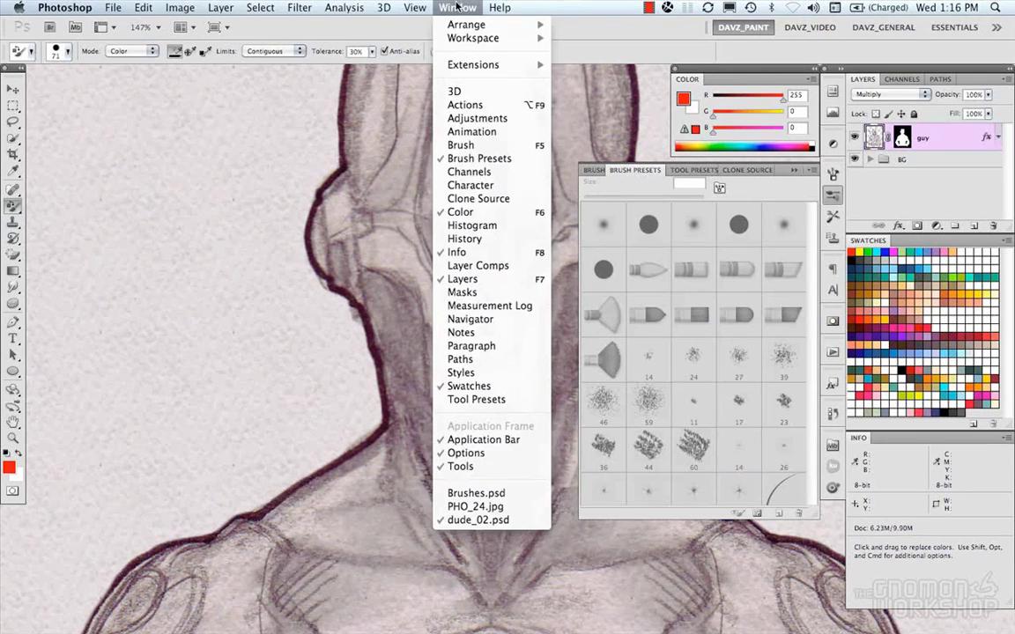
pyautogui.click(469, 456)
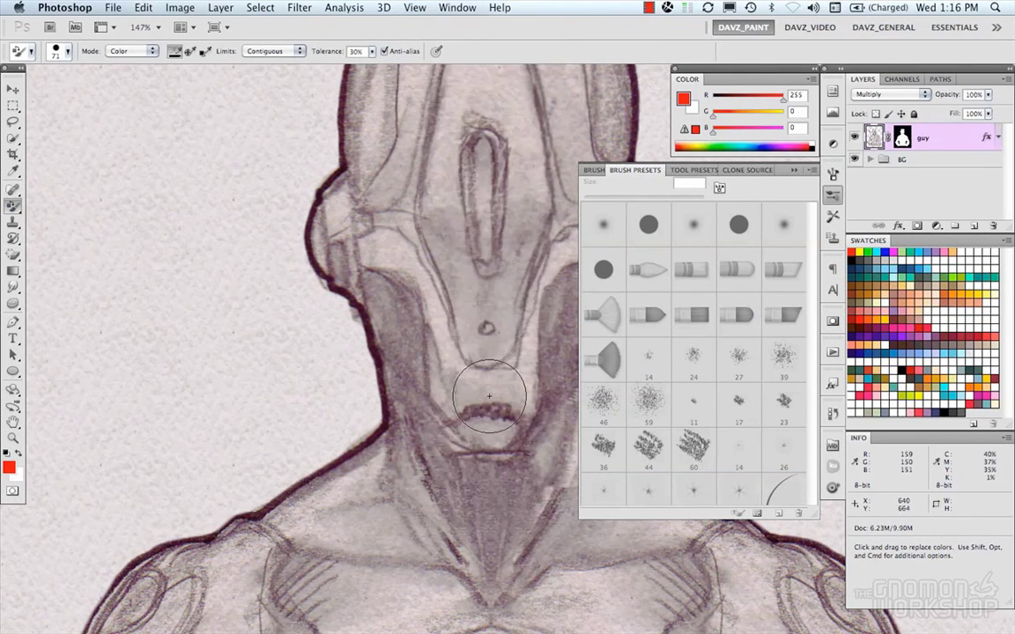
# Try recolouring the tower's spires, roofs and gallery red with the Color Replacement Tool, and undo the strokes.
pyautogui.moveTo(450, 300); pyautogui.dragTo(269, 319)
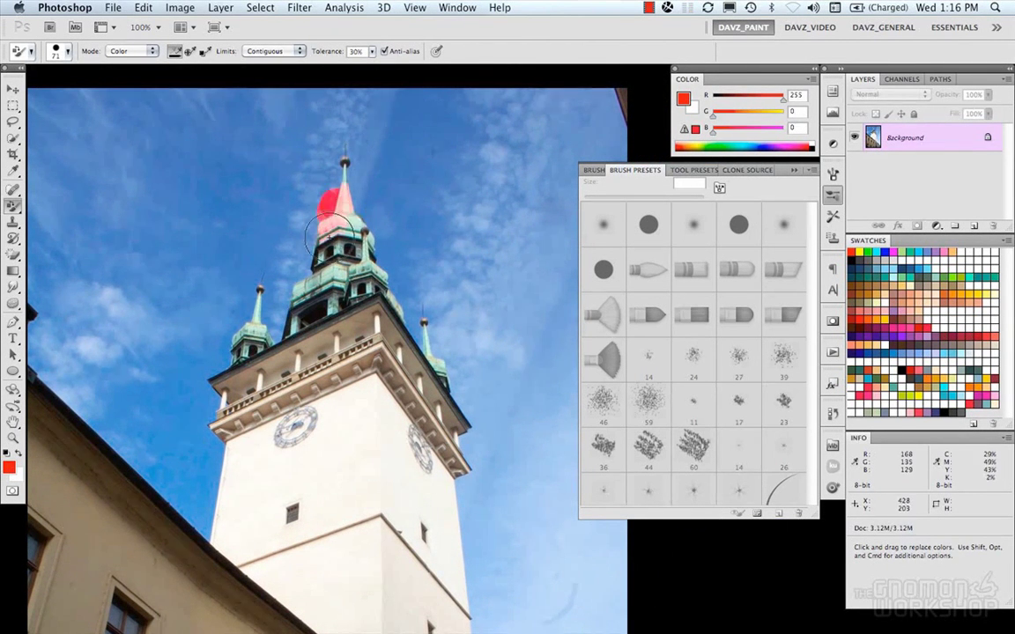
pyautogui.moveTo(339, 249)
pyautogui.mouseDown()
pyautogui.moveTo(311, 297)
pyautogui.moveTo(342, 314)
pyautogui.mouseUp()
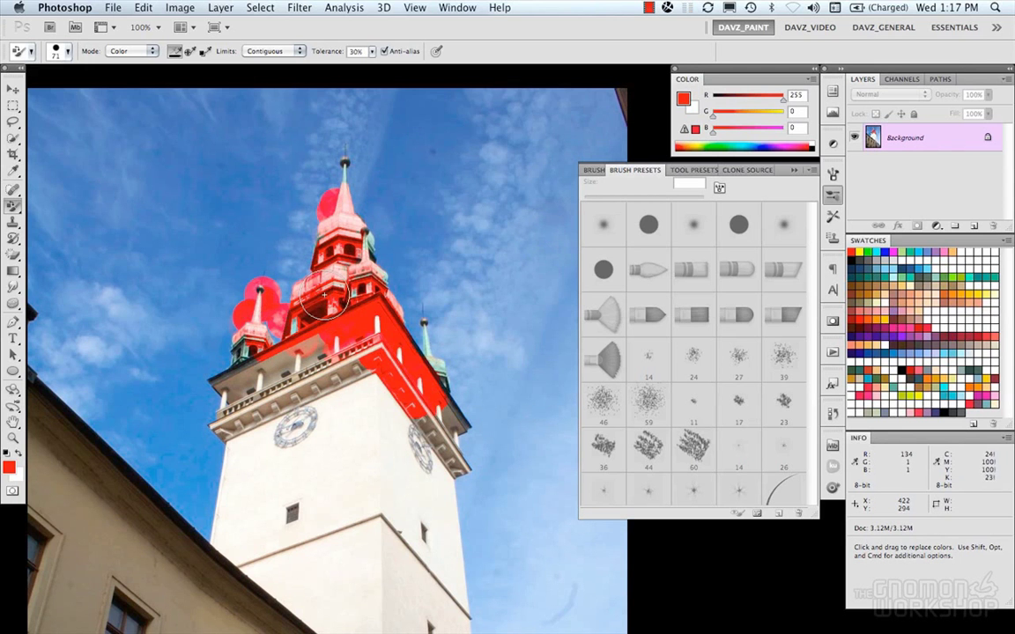
pyautogui.hotkey('ctrl', 'alt', 'z')
pyautogui.hotkey('ctrl', 'alt', 'z')
pyautogui.hotkey('ctrl', 'alt', 'z')
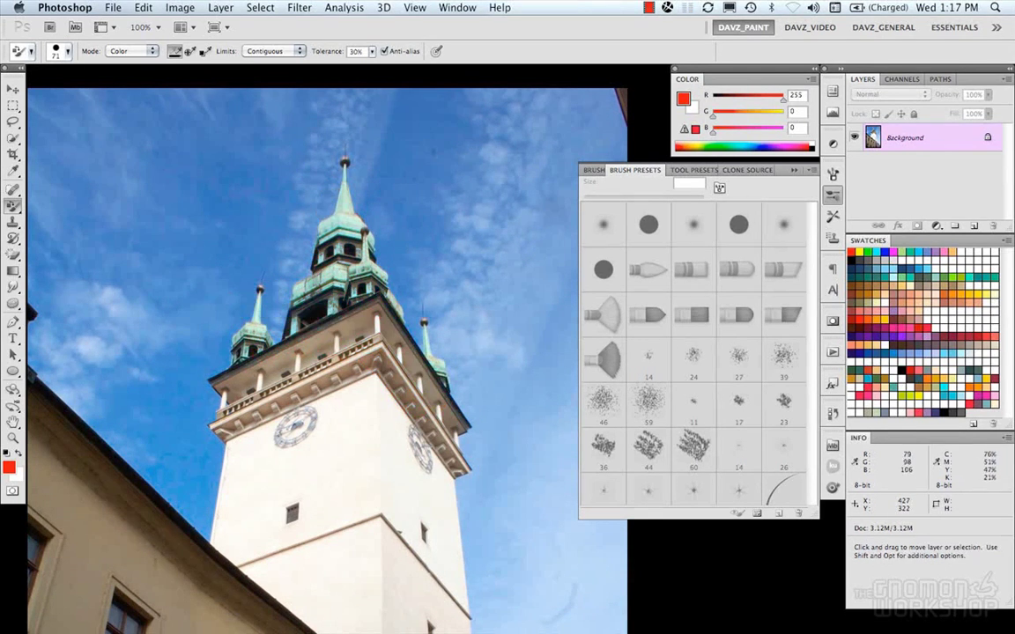
# Set the Color Replacement brush to size 53 and the foreground colour to green (R 0, G 255, B 151).
pyautogui.moveTo(329, 319); pyautogui.dragTo(379, 322)
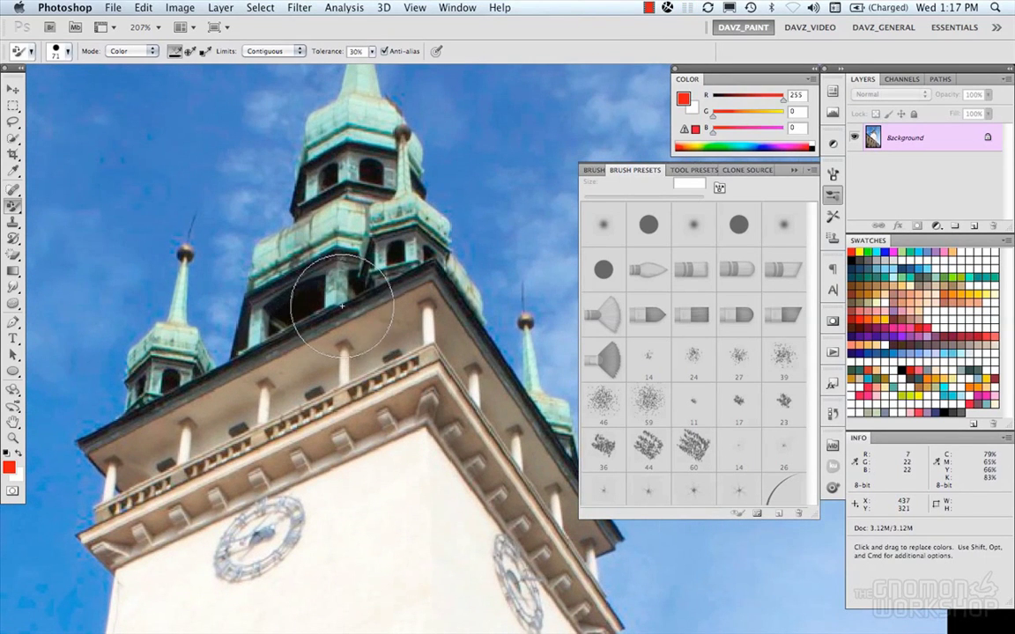
pyautogui.click(370, 276)
pyautogui.moveTo(370, 279)
pyautogui.mouseDown()
pyautogui.moveTo(362, 275)
pyautogui.moveTo(395, 295)
pyautogui.moveTo(392, 376)
pyautogui.mouseUp()
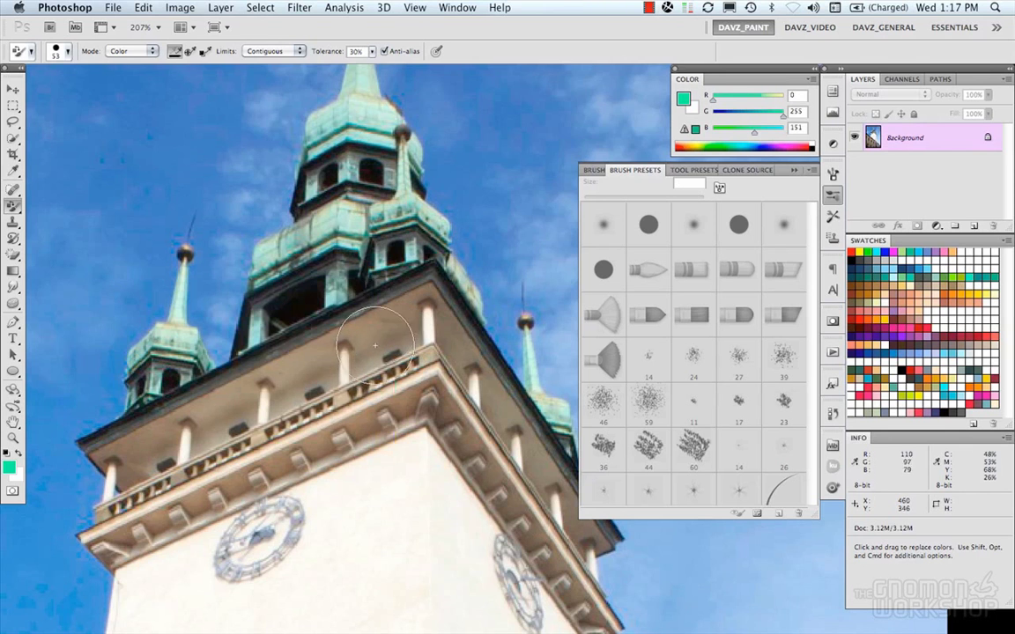
# Recolour the tower's right-hand cornice and the clock face below it green, and undo the last stroke.
pyautogui.scroll(-5, 377, 333)
pyautogui.hscroll(2, 377, 333)
pyautogui.moveTo(377, 277)
pyautogui.mouseDown()
pyautogui.moveTo(385, 306)
pyautogui.moveTo(515, 490)
pyautogui.mouseUp()
pyautogui.moveTo(494, 454)
pyautogui.mouseDown()
pyautogui.moveTo(453, 464)
pyautogui.moveTo(433, 363)
pyautogui.mouseUp()
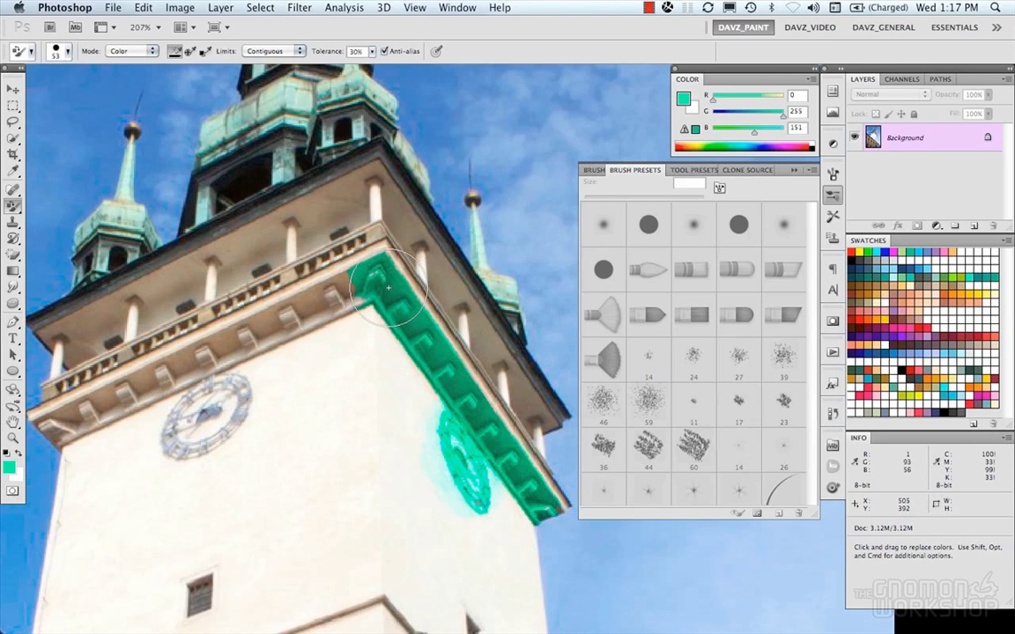
pyautogui.press('super+z')
pyautogui.scroll(-3, 374, 291)
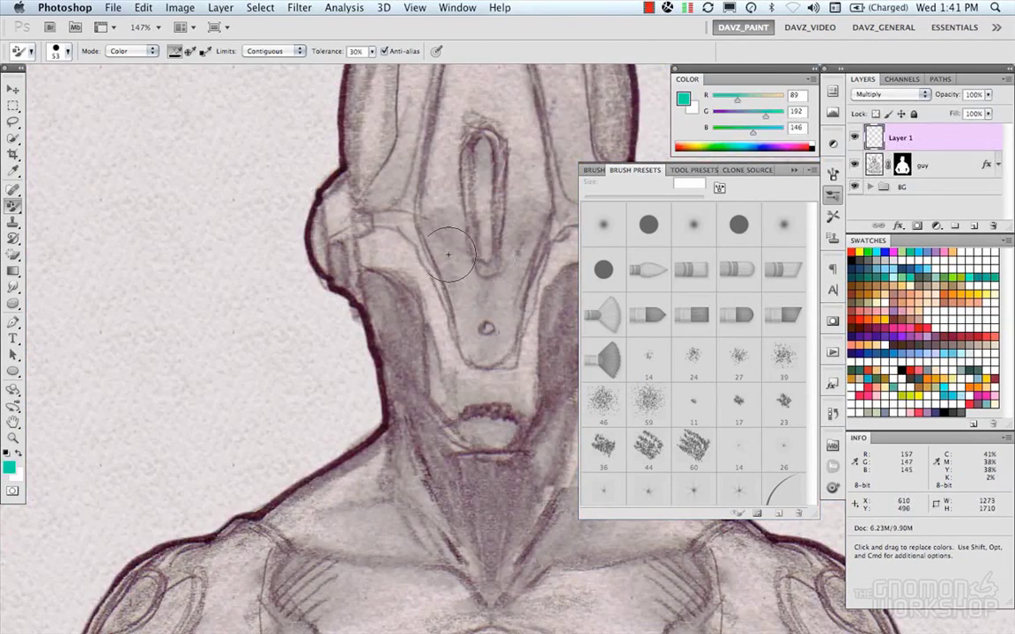
# Switch to the Mixer Brush Tool on the character sketch and set Layer 1's blend mode to Normal.
pyautogui.moveTo(16, 207); pyautogui.dragTo(55, 242)
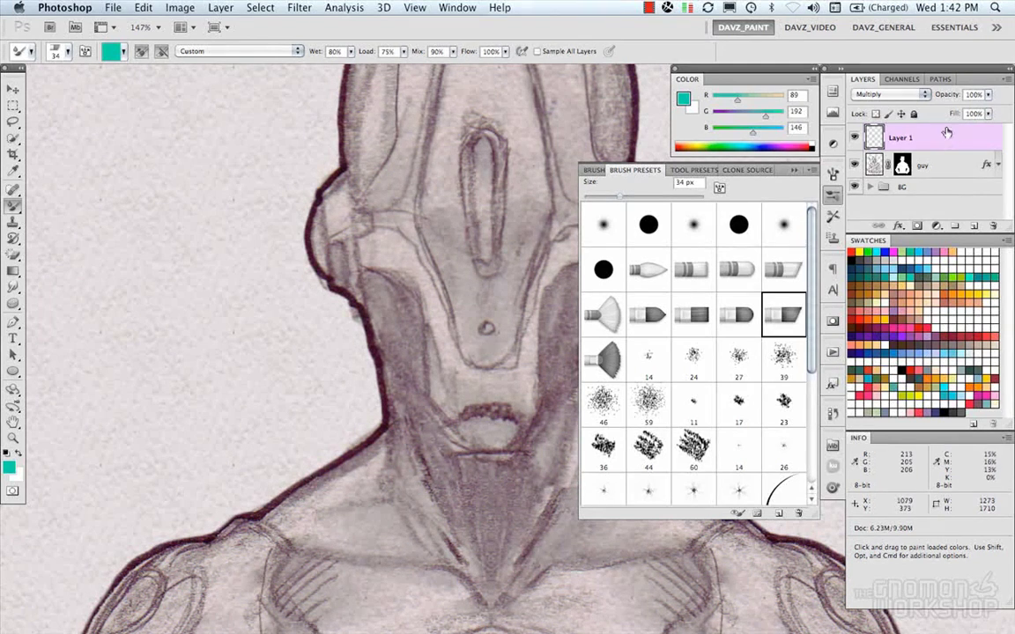
pyautogui.click(925, 95)
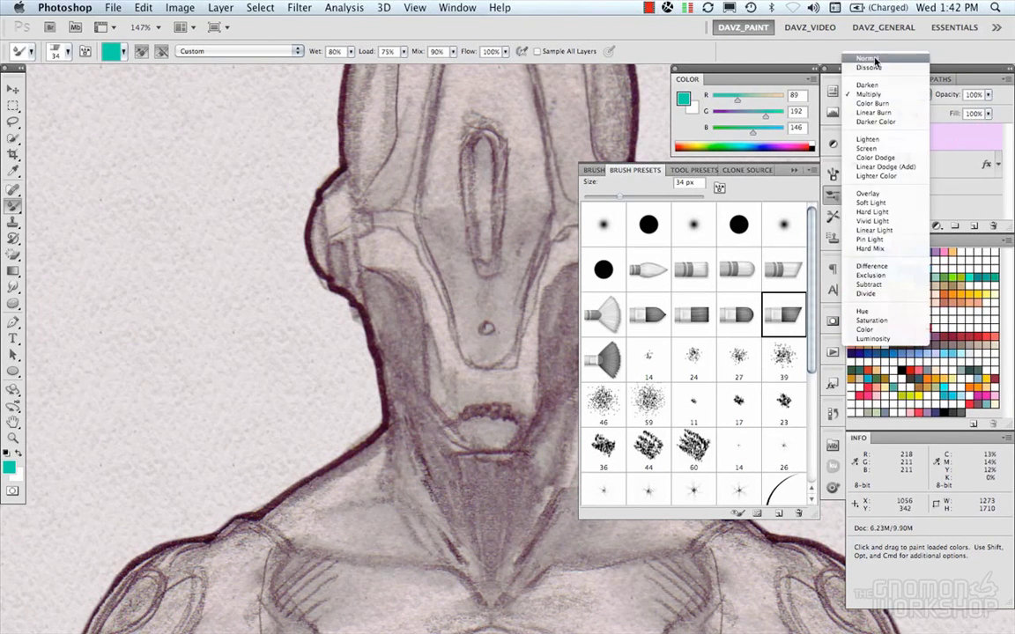
pyautogui.click(875, 59)
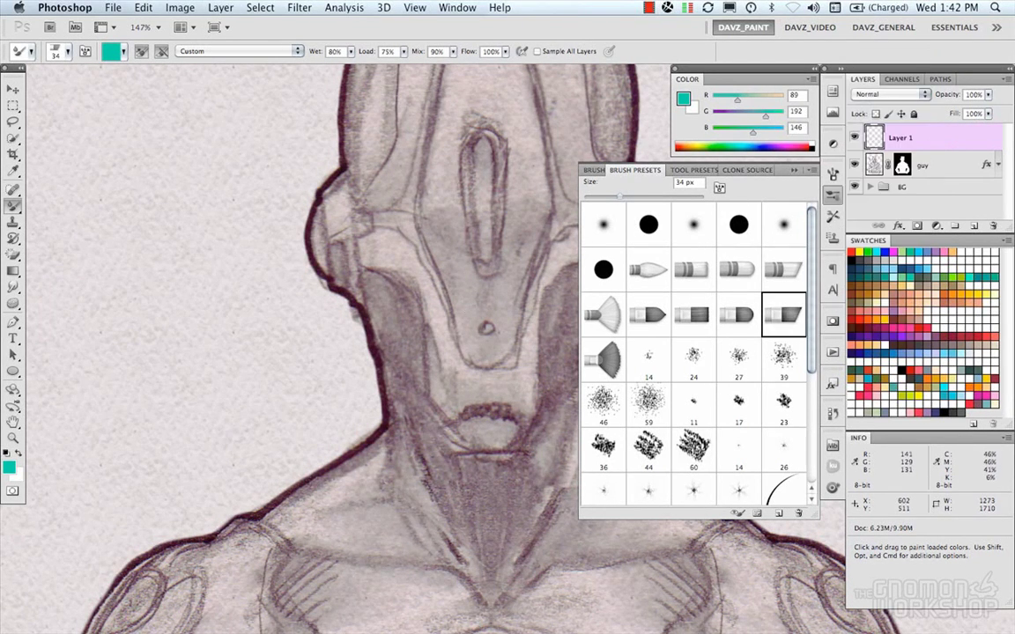
# Paint a teal patch beside the head and blend strokes of dark teal (R 0, G 90, B 97) into it.
pyautogui.moveTo(202, 227)
pyautogui.mouseDown()
pyautogui.moveTo(175, 204)
pyautogui.moveTo(183, 227)
pyautogui.moveTo(154, 295)
pyautogui.moveTo(206, 255)
pyautogui.moveTo(238, 269)
pyautogui.moveTo(263, 189)
pyautogui.moveTo(203, 231)
pyautogui.moveTo(267, 167)
pyautogui.moveTo(247, 204)
pyautogui.moveTo(262, 229)
pyautogui.moveTo(282, 231)
pyautogui.moveTo(328, 202)
pyautogui.moveTo(252, 275)
pyautogui.moveTo(211, 276)
pyautogui.moveTo(132, 318)
pyautogui.moveTo(155, 241)
pyautogui.moveTo(184, 203)
pyautogui.moveTo(177, 151)
pyautogui.moveTo(127, 186)
pyautogui.moveTo(204, 172)
pyautogui.moveTo(185, 170)
pyautogui.moveTo(190, 185)
pyautogui.moveTo(251, 163)
pyautogui.mouseUp()
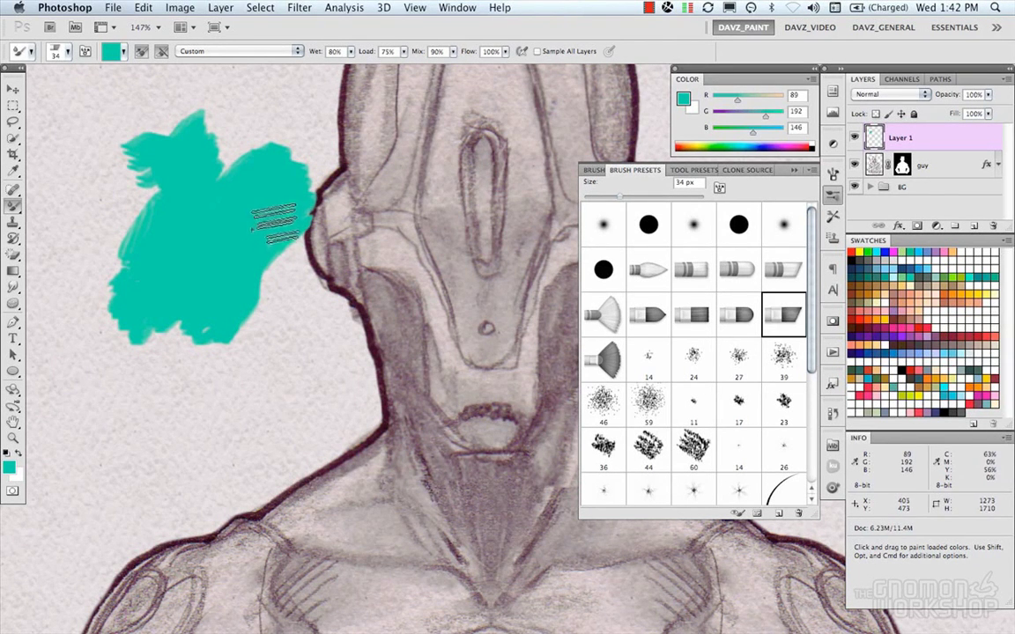
pyautogui.moveTo(249, 234)
pyautogui.mouseDown()
pyautogui.moveTo(290, 220)
pyautogui.moveTo(277, 300)
pyautogui.moveTo(373, 290)
pyautogui.moveTo(375, 271)
pyautogui.mouseUp()
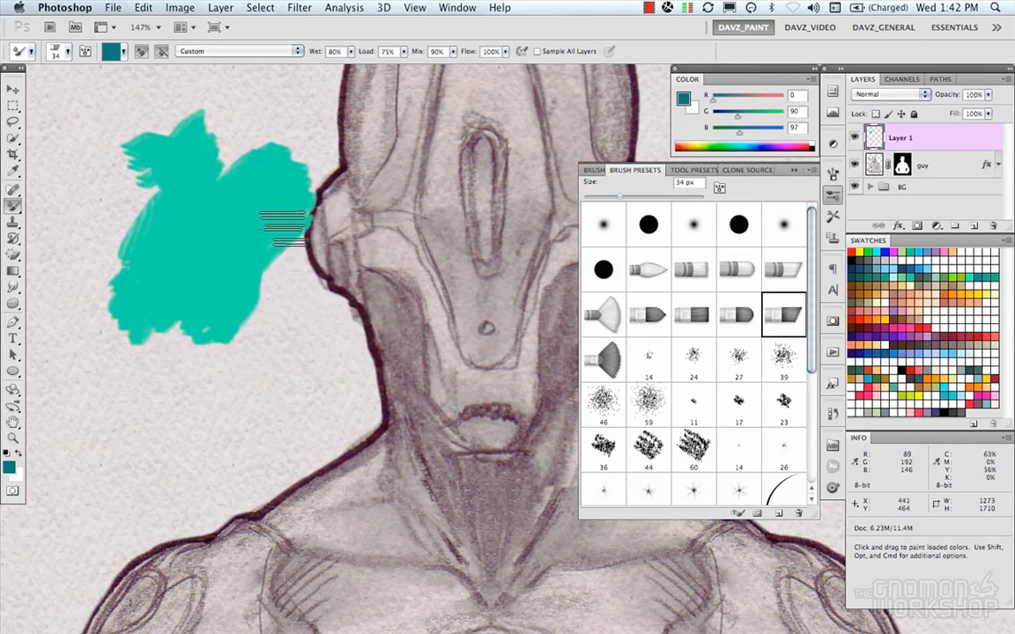
pyautogui.moveTo(231, 282)
pyautogui.mouseDown()
pyautogui.moveTo(269, 272)
pyautogui.moveTo(240, 318)
pyautogui.moveTo(288, 265)
pyautogui.moveTo(229, 369)
pyautogui.moveTo(211, 342)
pyautogui.moveTo(188, 342)
pyautogui.moveTo(252, 259)
pyautogui.mouseUp()
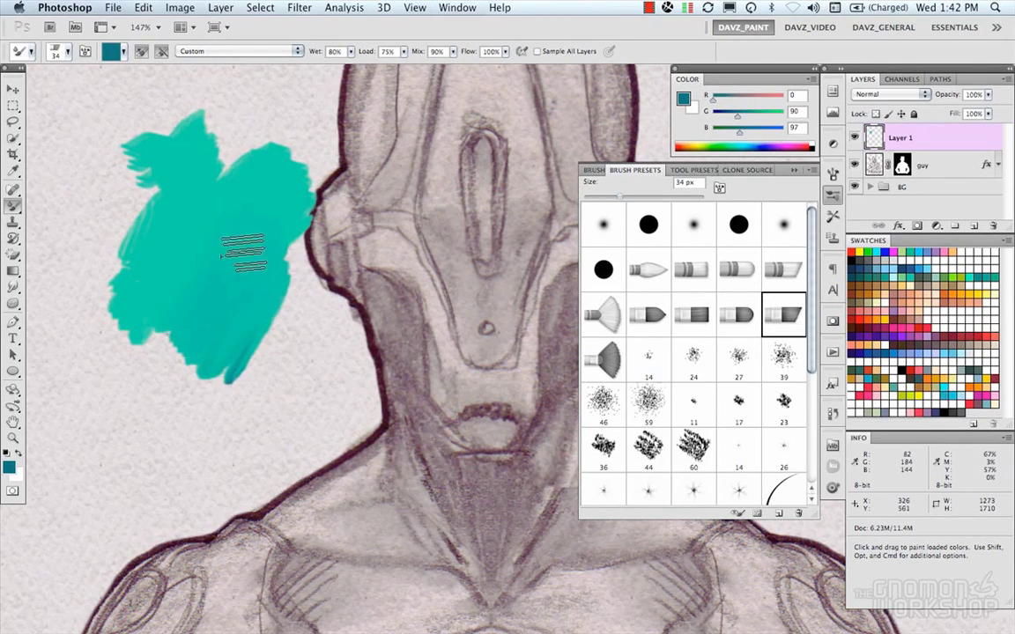
# Pick a deep blue-violet colour and blend strokes of it into the patch's lower right edge and lower left area.
pyautogui.moveTo(181, 308)
pyautogui.mouseDown()
pyautogui.moveTo(220, 255)
pyautogui.moveTo(201, 297)
pyautogui.moveTo(260, 225)
pyautogui.moveTo(227, 264)
pyautogui.moveTo(302, 204)
pyautogui.moveTo(222, 310)
pyautogui.moveTo(291, 223)
pyautogui.moveTo(240, 302)
pyautogui.moveTo(245, 317)
pyautogui.moveTo(300, 251)
pyautogui.moveTo(304, 271)
pyautogui.moveTo(236, 381)
pyautogui.moveTo(313, 280)
pyautogui.moveTo(318, 258)
pyautogui.moveTo(291, 284)
pyautogui.moveTo(244, 276)
pyautogui.moveTo(279, 235)
pyautogui.moveTo(276, 207)
pyautogui.mouseUp()
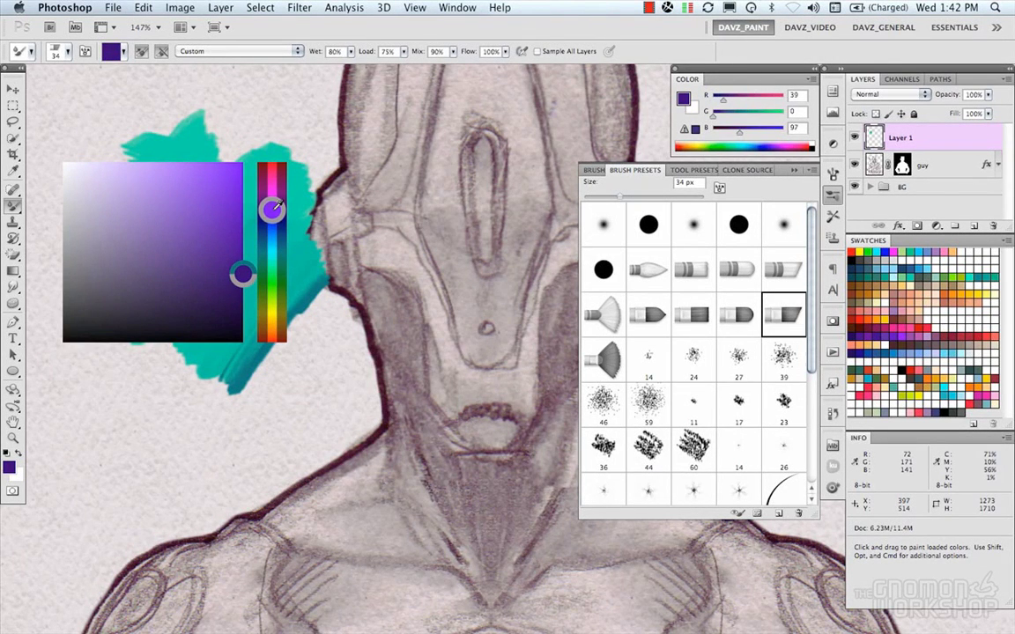
pyautogui.moveTo(241, 236); pyautogui.dragTo(238, 234)
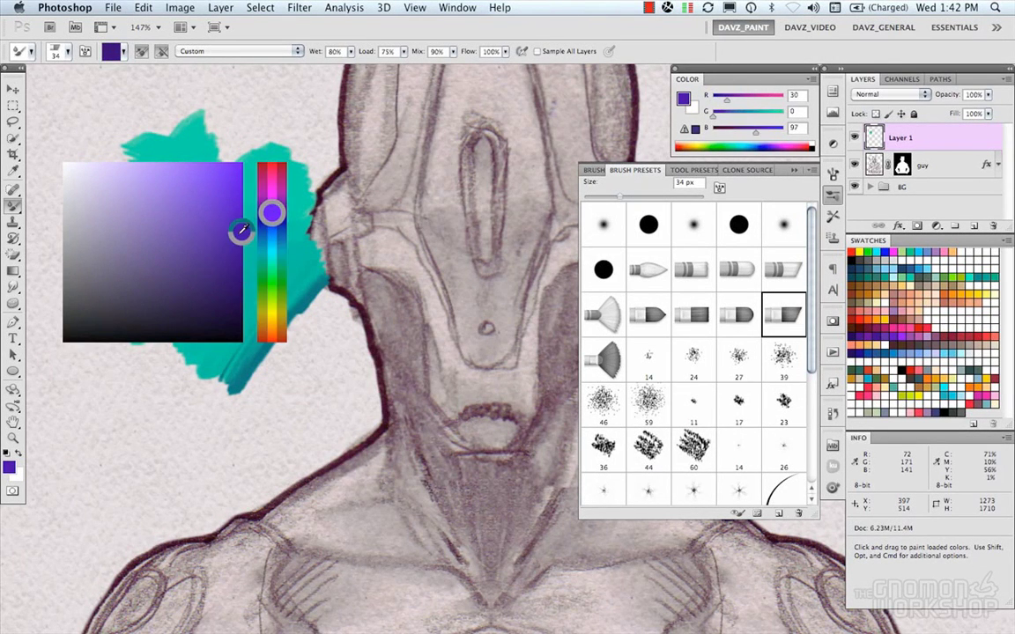
pyautogui.moveTo(217, 331)
pyautogui.mouseDown()
pyautogui.moveTo(207, 327)
pyautogui.moveTo(211, 339)
pyautogui.moveTo(264, 303)
pyautogui.mouseUp()
pyautogui.moveTo(308, 253)
pyautogui.mouseDown()
pyautogui.moveTo(296, 242)
pyautogui.moveTo(229, 335)
pyautogui.moveTo(298, 297)
pyautogui.moveTo(281, 301)
pyautogui.moveTo(310, 305)
pyautogui.moveTo(203, 401)
pyautogui.moveTo(256, 333)
pyautogui.moveTo(199, 403)
pyautogui.moveTo(219, 367)
pyautogui.moveTo(273, 342)
pyautogui.moveTo(215, 401)
pyautogui.moveTo(294, 385)
pyautogui.mouseUp()
pyautogui.press('space')
pyautogui.moveTo(237, 344)
pyautogui.mouseDown()
pyautogui.moveTo(338, 340)
pyautogui.moveTo(349, 351)
pyautogui.mouseUp()
pyautogui.moveTo(233, 303)
pyautogui.mouseDown()
pyautogui.moveTo(198, 290)
pyautogui.moveTo(211, 251)
pyautogui.moveTo(198, 319)
pyautogui.moveTo(264, 220)
pyautogui.mouseUp()
pyautogui.moveTo(223, 262)
pyautogui.mouseDown()
pyautogui.moveTo(197, 318)
pyautogui.moveTo(242, 276)
pyautogui.moveTo(186, 375)
pyautogui.moveTo(211, 366)
pyautogui.moveTo(212, 395)
pyautogui.moveTo(253, 350)
pyautogui.moveTo(245, 340)
pyautogui.moveTo(282, 381)
pyautogui.mouseUp()
# Set the foreground colour to light mint (R 160, G 250, B 196) and blend highlights into the patch's upper left area.
pyautogui.keyDown('ctrl'); pyautogui.keyDown('alt'); pyautogui.keyDown('super'); pyautogui.click(246, 343); pyautogui.keyUp('super'); pyautogui.keyUp('alt'); pyautogui.keyUp('ctrl')
pyautogui.moveTo(248, 343)
pyautogui.mouseDown()
pyautogui.moveTo(199, 257)
pyautogui.moveTo(131, 256)
pyautogui.mouseUp()
pyautogui.press('space')
pyautogui.moveTo(264, 253); pyautogui.dragTo(296, 378)
pyautogui.moveTo(309, 183)
pyautogui.mouseDown()
pyautogui.moveTo(277, 161)
pyautogui.moveTo(226, 219)
pyautogui.mouseUp()
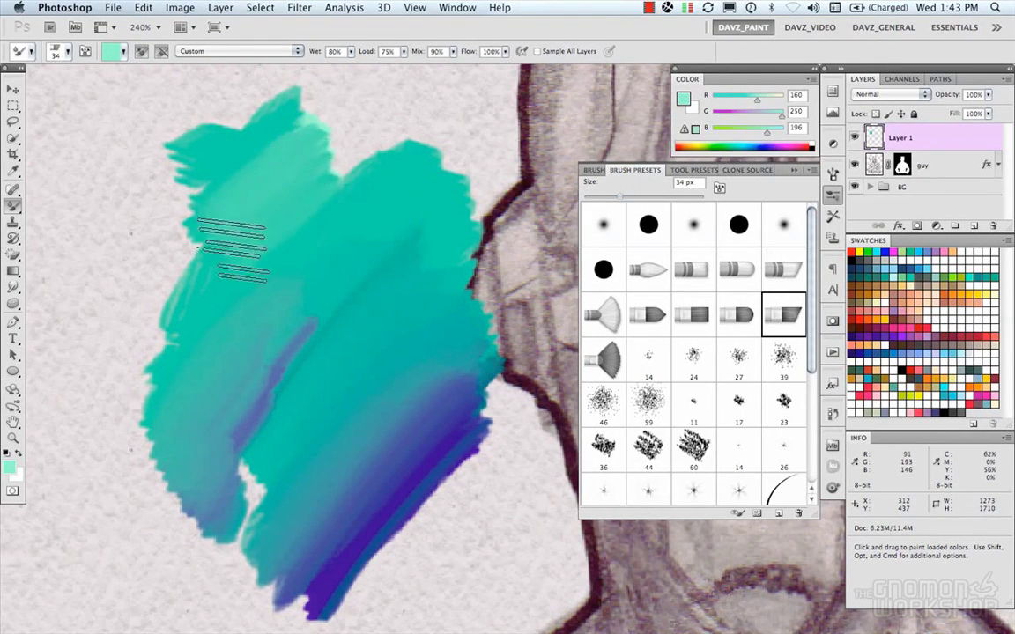
pyautogui.moveTo(238, 263)
pyautogui.mouseDown()
pyautogui.moveTo(283, 152)
pyautogui.moveTo(265, 150)
pyautogui.moveTo(187, 231)
pyautogui.mouseUp()
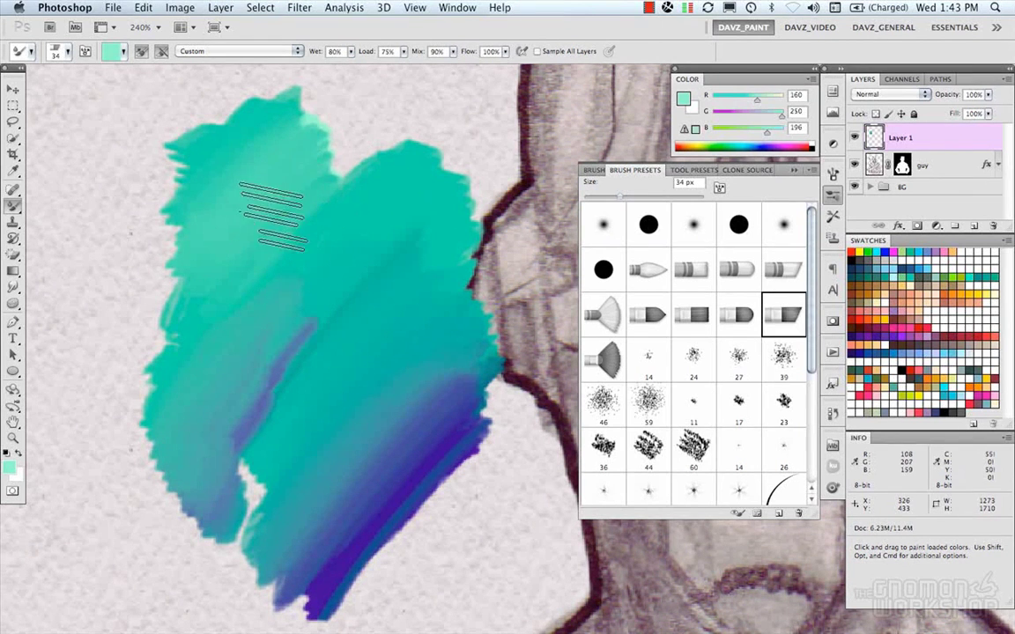
pyautogui.moveTo(267, 170)
pyautogui.mouseDown()
pyautogui.moveTo(234, 195)
pyautogui.moveTo(262, 212)
pyautogui.moveTo(225, 220)
pyautogui.moveTo(198, 245)
pyautogui.moveTo(278, 201)
pyautogui.moveTo(237, 265)
pyautogui.moveTo(189, 236)
pyautogui.mouseUp()
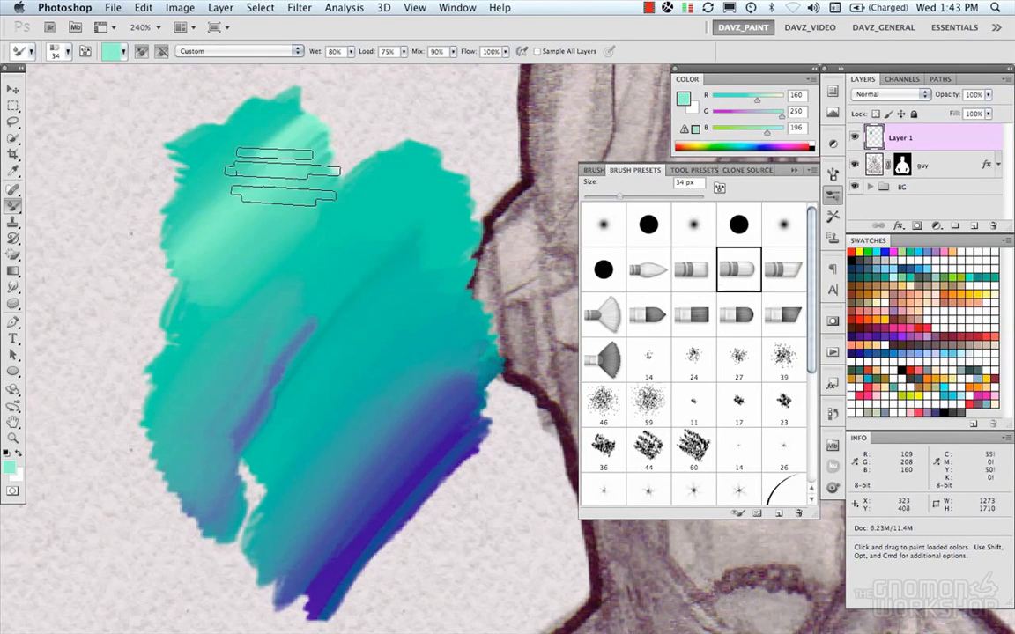
# Choose the light pointed bristle brush preset and blend mint strokes down the left side and middle of the patch.
pyautogui.click(659, 271)
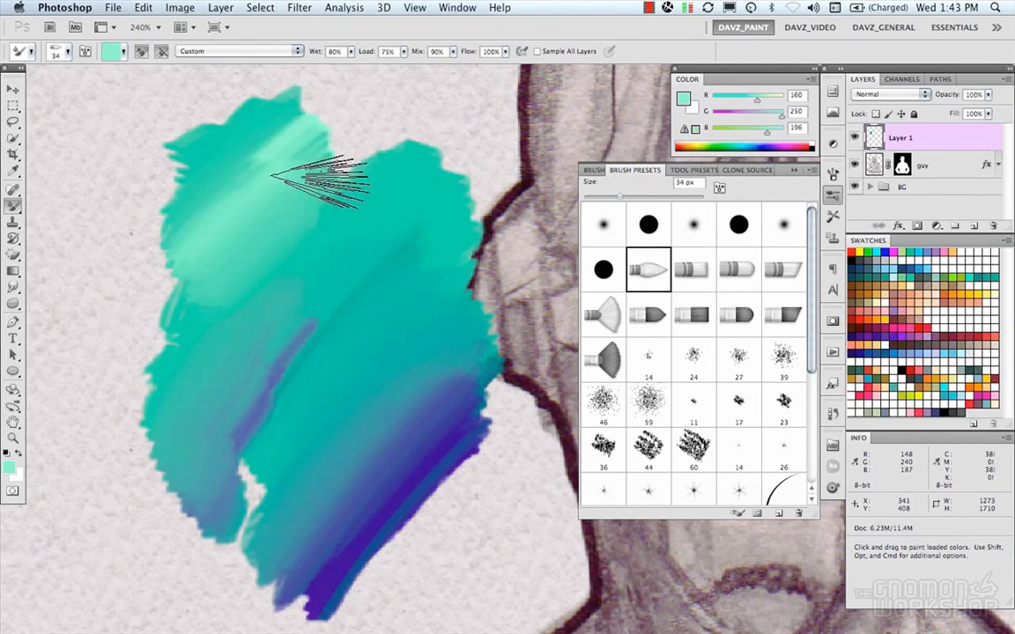
pyautogui.moveTo(202, 279)
pyautogui.mouseDown()
pyautogui.moveTo(273, 219)
pyautogui.moveTo(193, 328)
pyautogui.moveTo(278, 242)
pyautogui.moveTo(177, 386)
pyautogui.moveTo(251, 304)
pyautogui.moveTo(293, 279)
pyautogui.moveTo(291, 303)
pyautogui.moveTo(314, 299)
pyautogui.moveTo(369, 234)
pyautogui.moveTo(370, 204)
pyautogui.moveTo(256, 301)
pyautogui.moveTo(321, 214)
pyautogui.moveTo(180, 311)
pyautogui.moveTo(273, 221)
pyautogui.moveTo(263, 215)
pyautogui.moveTo(164, 326)
pyautogui.moveTo(279, 179)
pyautogui.mouseUp()
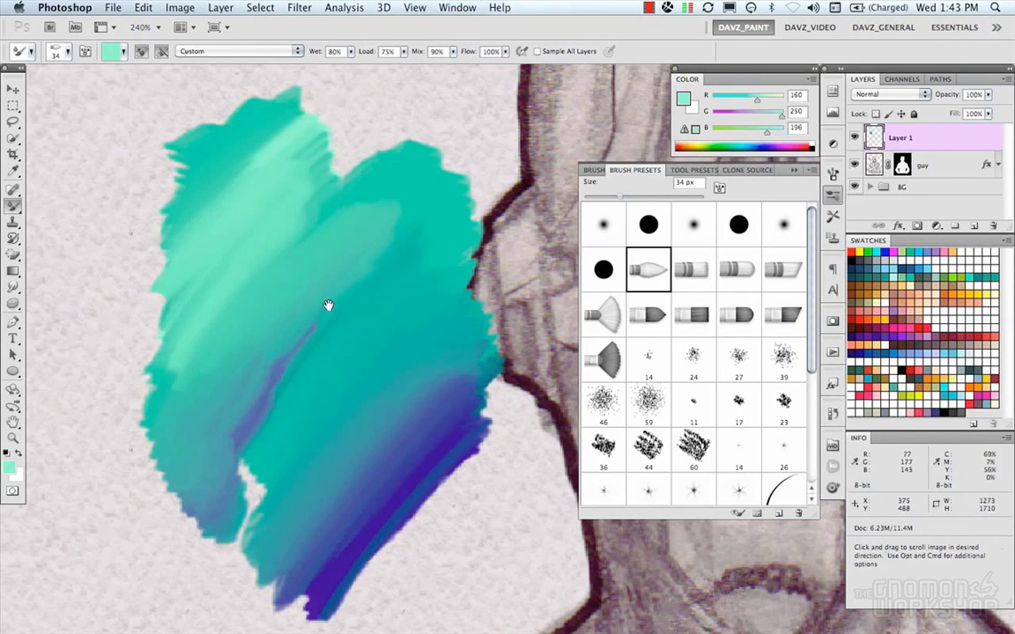
pyautogui.press('space')
pyautogui.moveTo(327, 298); pyautogui.dragTo(278, 281)
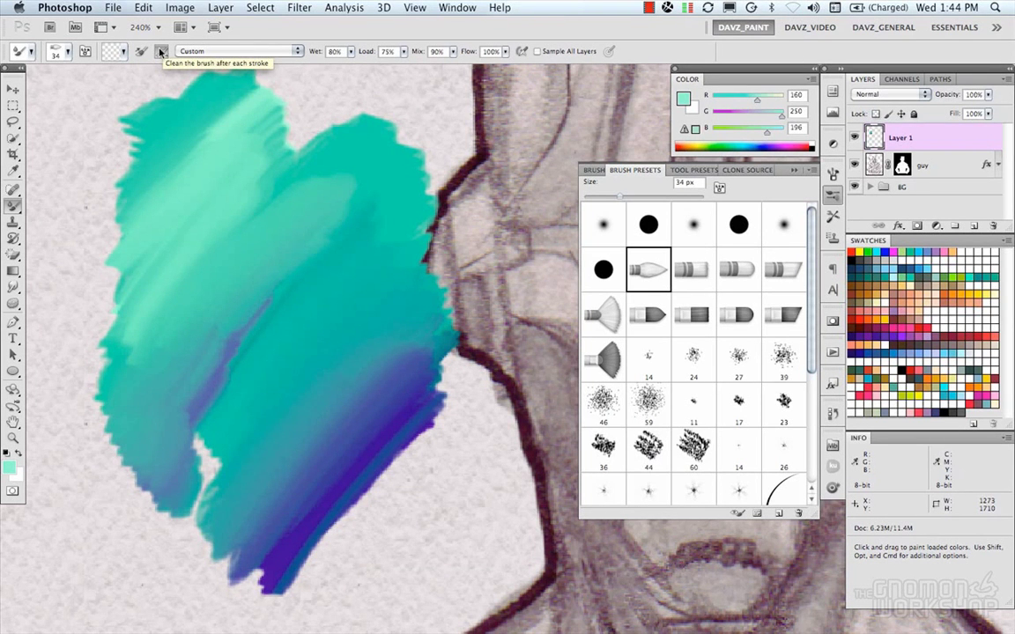
# Set the Mixer Brush to reload after each stroke and paint more mint highlights across the patch.
pyautogui.click(141, 52)
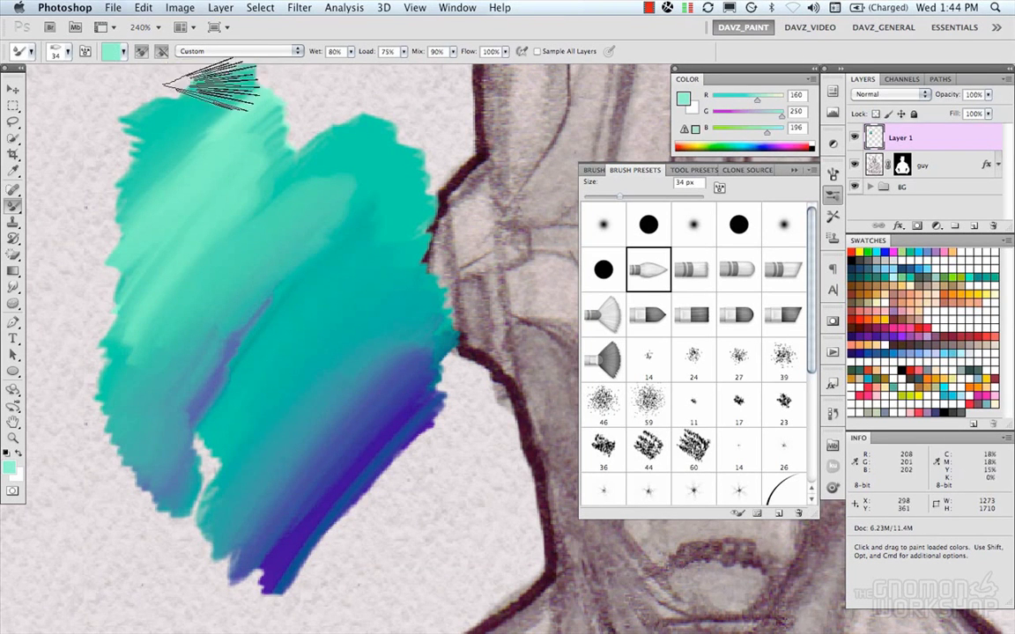
pyautogui.click(139, 51)
pyautogui.moveTo(219, 242)
pyautogui.mouseDown()
pyautogui.moveTo(356, 205)
pyautogui.moveTo(339, 203)
pyautogui.moveTo(350, 265)
pyautogui.moveTo(362, 240)
pyautogui.moveTo(187, 377)
pyautogui.moveTo(280, 251)
pyautogui.moveTo(146, 345)
pyautogui.moveTo(239, 227)
pyautogui.moveTo(204, 346)
pyautogui.moveTo(280, 274)
pyautogui.moveTo(238, 282)
pyautogui.moveTo(244, 298)
pyautogui.moveTo(273, 234)
pyautogui.moveTo(240, 398)
pyautogui.moveTo(299, 283)
pyautogui.moveTo(216, 70)
pyautogui.mouseUp()
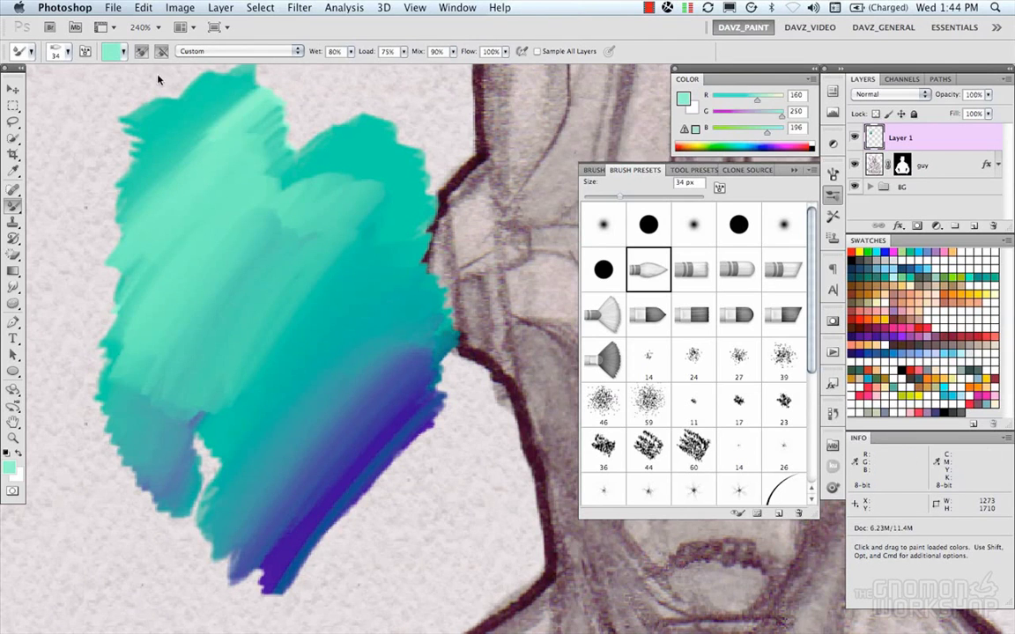
# Set the foreground colour to green (R 0, G 152, B 120) and paint a smaller dark-teal-to-mint patch beside the large one.
pyautogui.keyDown('alt'); pyautogui.click(202, 353); pyautogui.keyUp('alt')
pyautogui.moveTo(218, 301); pyautogui.dragTo(438, 310)
pyautogui.moveTo(181, 215)
pyautogui.mouseDown()
pyautogui.moveTo(155, 232)
pyautogui.moveTo(183, 234)
pyautogui.moveTo(159, 313)
pyautogui.moveTo(222, 342)
pyautogui.moveTo(296, 412)
pyautogui.mouseUp()
pyautogui.moveTo(181, 172)
pyautogui.mouseDown()
pyautogui.moveTo(115, 370)
pyautogui.moveTo(224, 265)
pyautogui.moveTo(181, 397)
pyautogui.mouseUp()
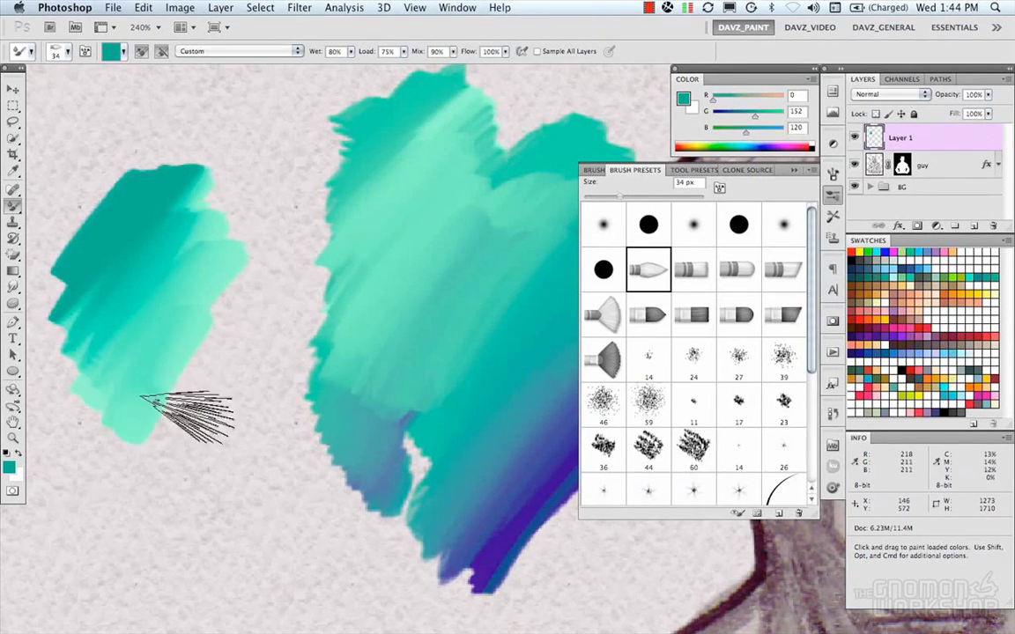
# Make a trial stroke near the smaller patch with brush cleaning after each stroke turned off, and undo it.
pyautogui.click(124, 51)
pyautogui.moveTo(229, 341)
pyautogui.mouseDown()
pyautogui.moveTo(226, 420)
pyautogui.moveTo(244, 493)
pyautogui.moveTo(253, 423)
pyautogui.mouseUp()
pyautogui.press('super+z')
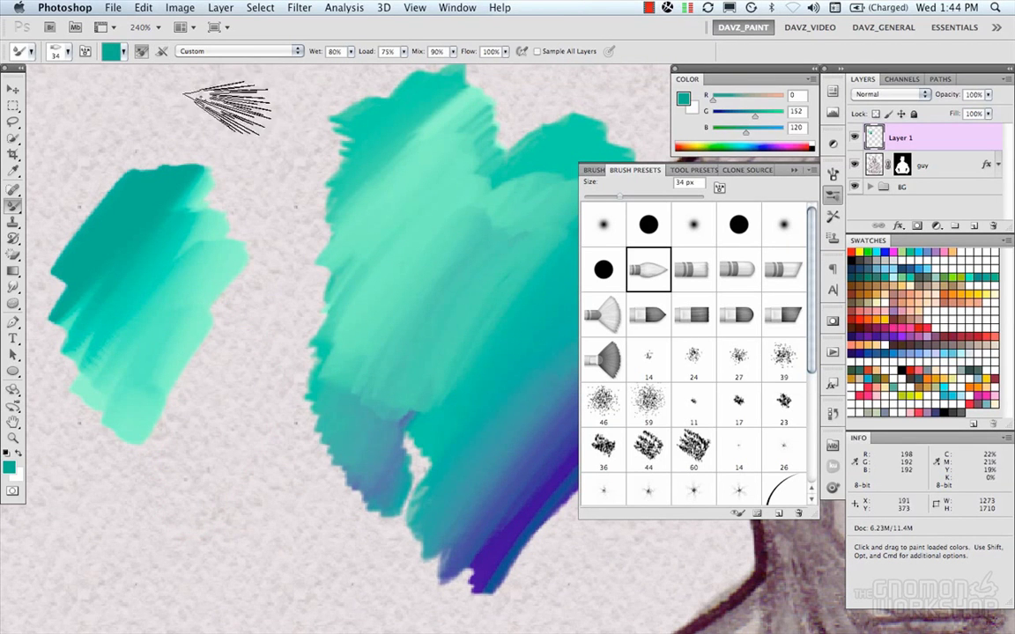
# Widen the smaller patch with blended teal strokes, turning off brush cleaning after each stroke.
pyautogui.moveTo(207, 211)
pyautogui.mouseDown()
pyautogui.moveTo(207, 363)
pyautogui.moveTo(283, 199)
pyautogui.moveTo(255, 170)
pyautogui.moveTo(247, 134)
pyautogui.mouseUp()
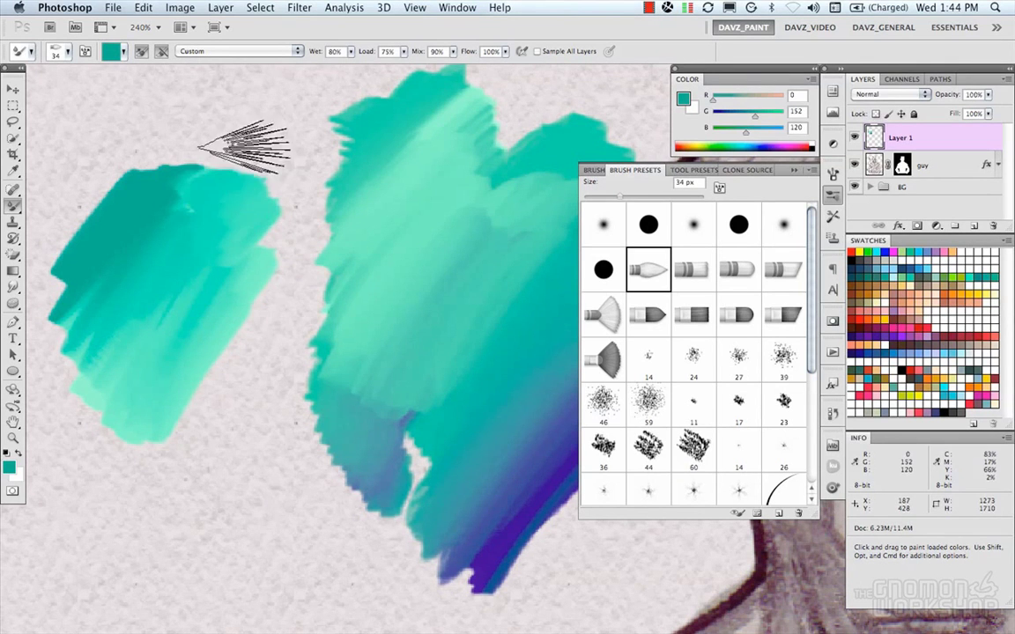
pyautogui.click(162, 50)
pyautogui.moveTo(242, 235)
pyautogui.mouseDown()
pyautogui.moveTo(158, 366)
pyautogui.moveTo(127, 442)
pyautogui.moveTo(201, 303)
pyautogui.moveTo(161, 289)
pyautogui.moveTo(133, 312)
pyautogui.moveTo(186, 276)
pyautogui.moveTo(130, 352)
pyautogui.moveTo(141, 414)
pyautogui.moveTo(180, 185)
pyautogui.moveTo(213, 185)
pyautogui.mouseUp()
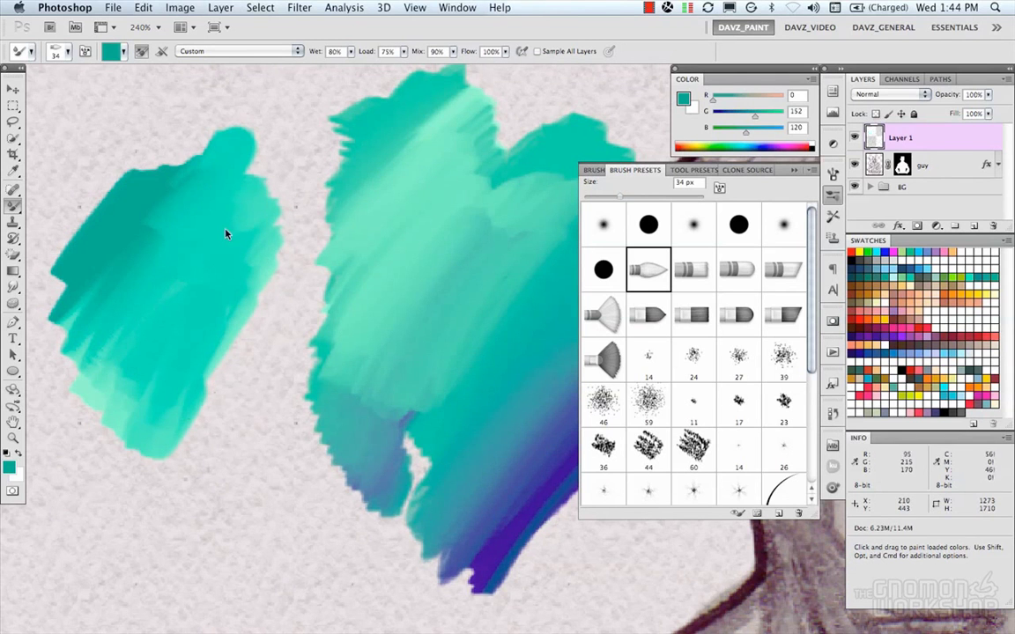
# Select the History Brush Tool and try to paint over the large teal patch.
pyautogui.moveTo(330, 289); pyautogui.dragTo(286, 282)
pyautogui.moveTo(337, 326)
pyautogui.mouseDown()
pyautogui.moveTo(349, 320)
pyautogui.moveTo(342, 301)
pyautogui.mouseUp()
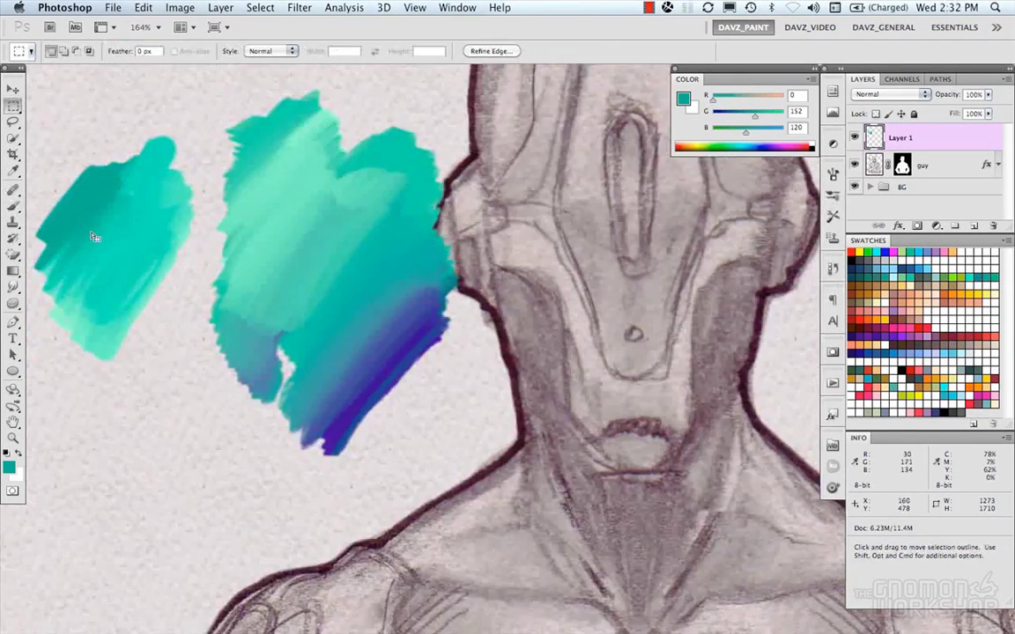
pyautogui.click(13, 240)
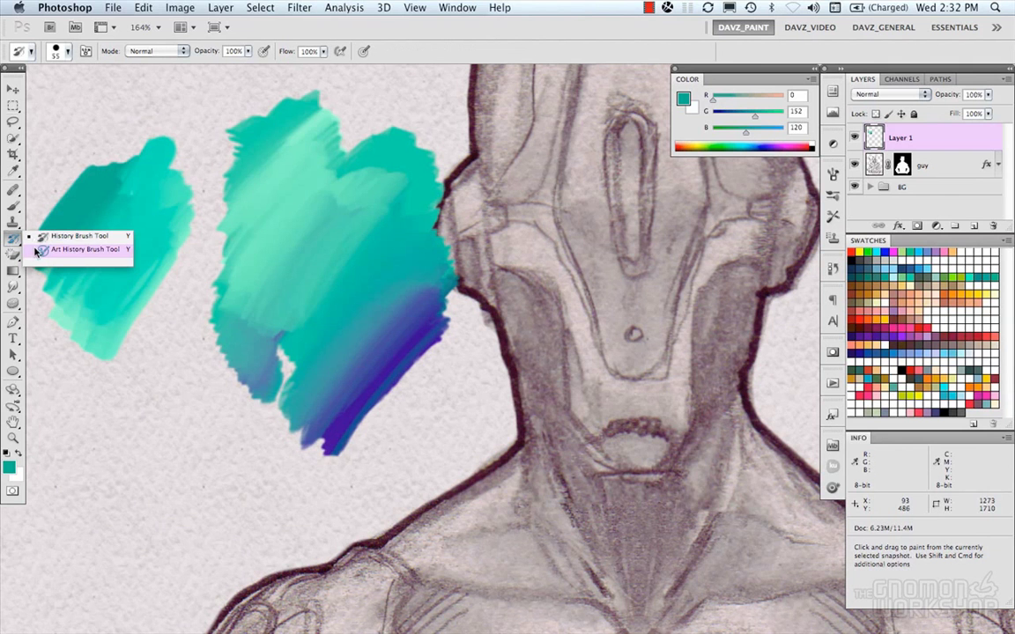
pyautogui.click(10, 239)
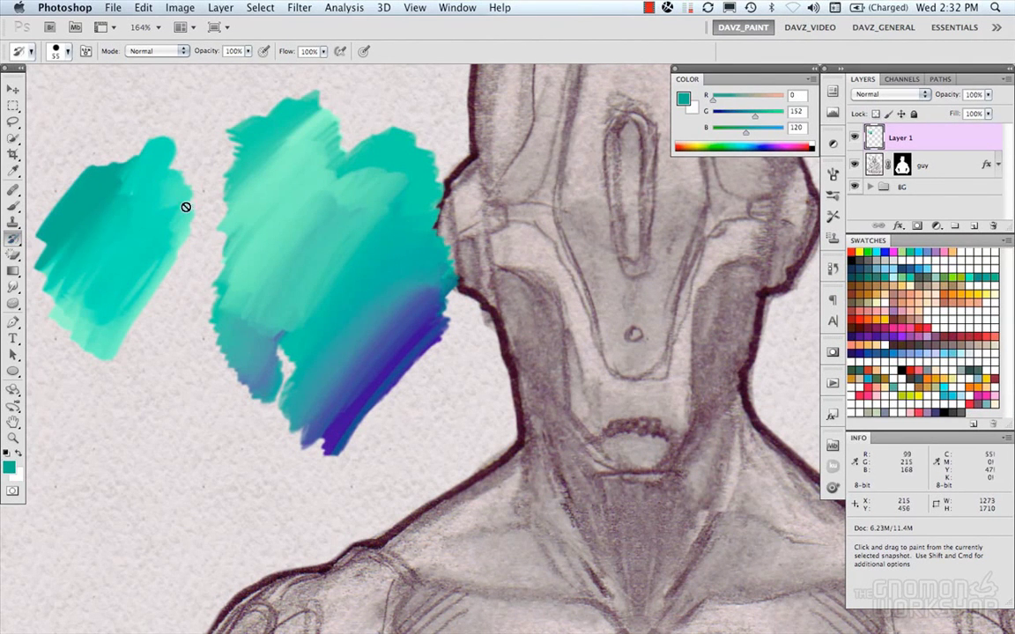
pyautogui.click(264, 240)
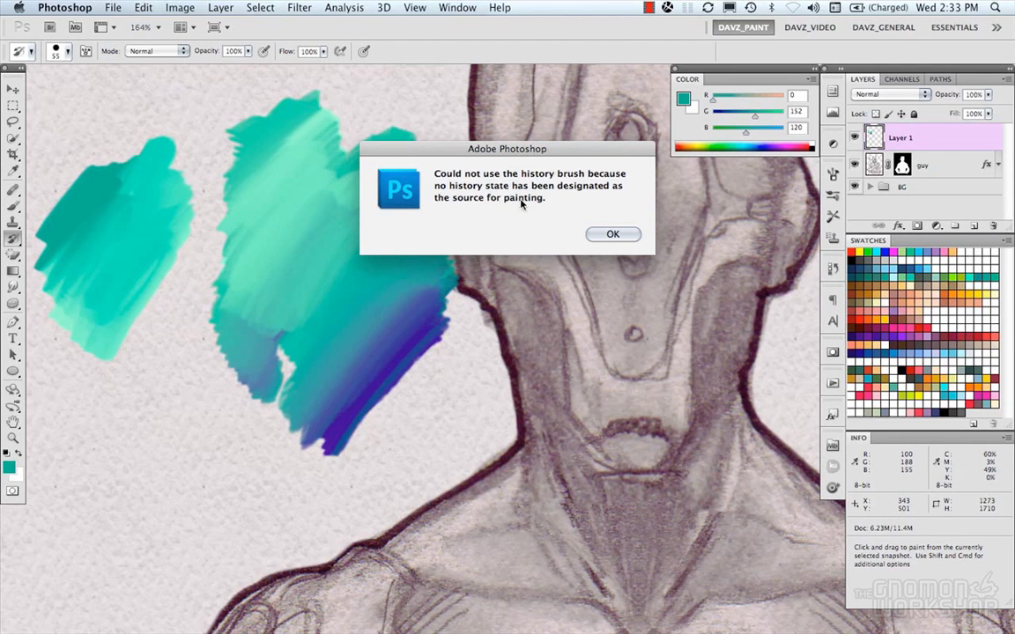
# Dismiss the missing-source warning and mark the latest Mixer Brush state as the source for history painting.
pyautogui.click(601, 235)
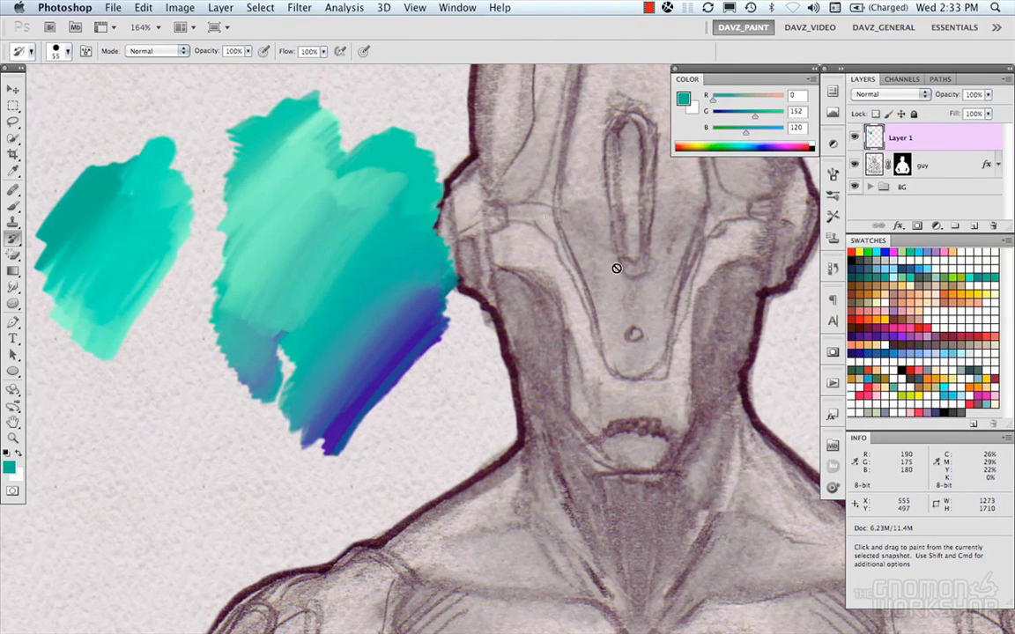
pyautogui.click(833, 270)
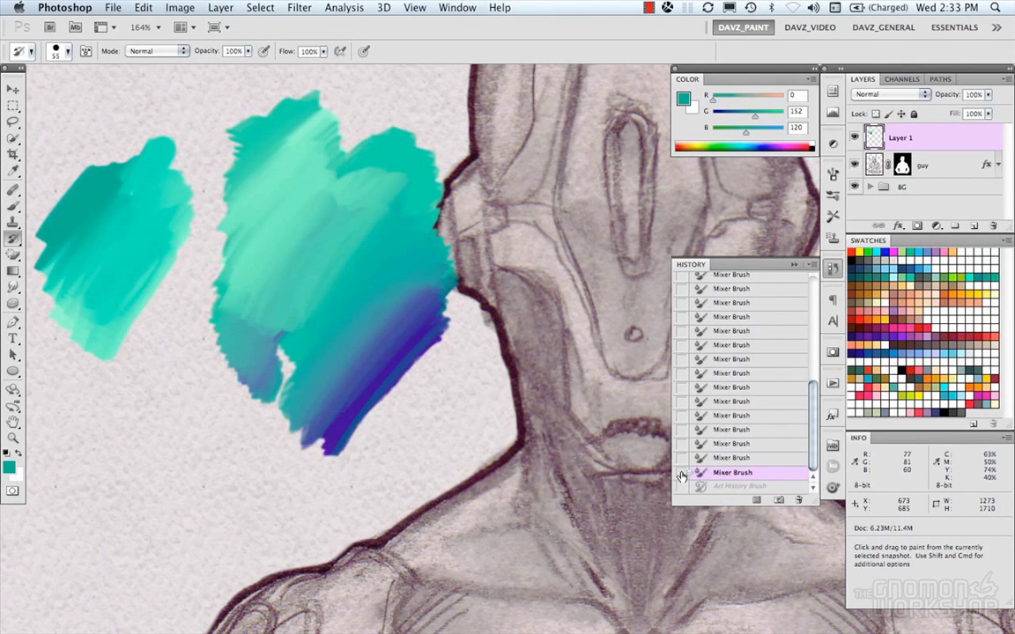
pyautogui.click(832, 269)
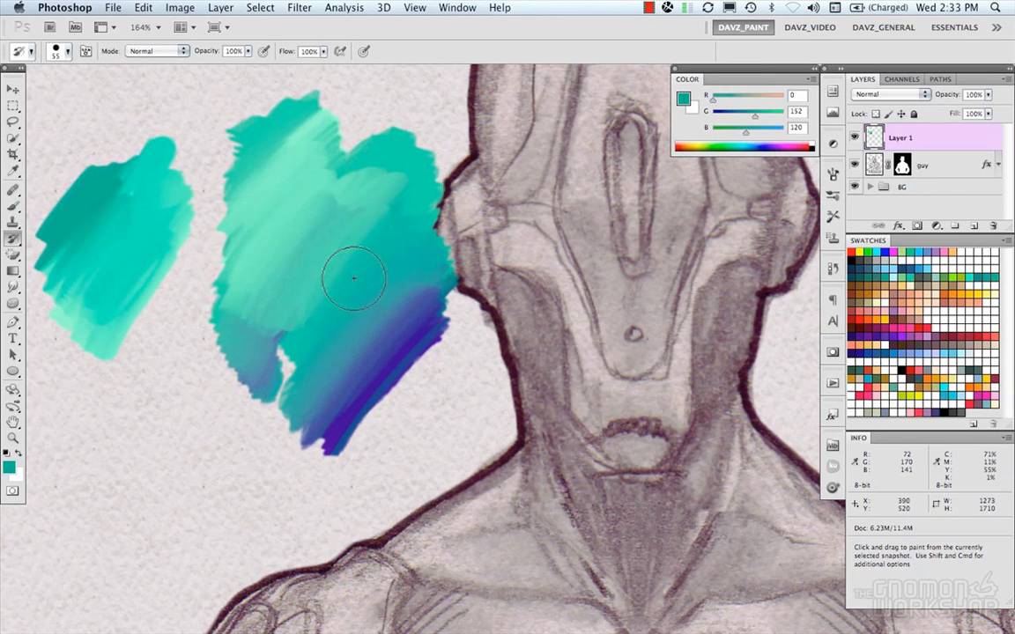
# Select the Art History Brush Tool, set its style to Dab, and choose a different bristle brush tip.
pyautogui.press('super')
pyautogui.click(15, 216)
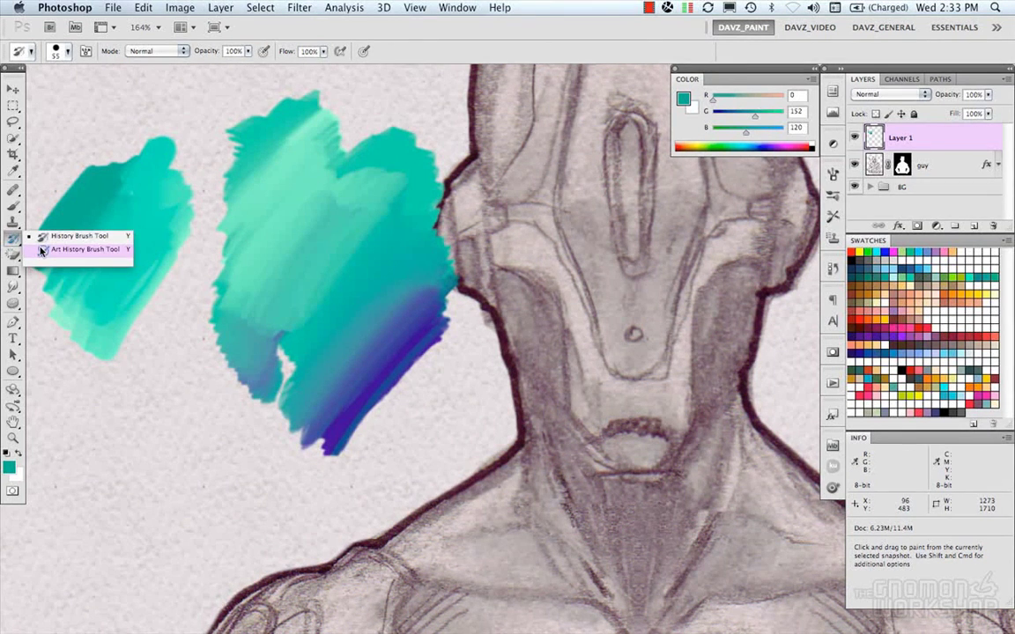
pyautogui.click(40, 250)
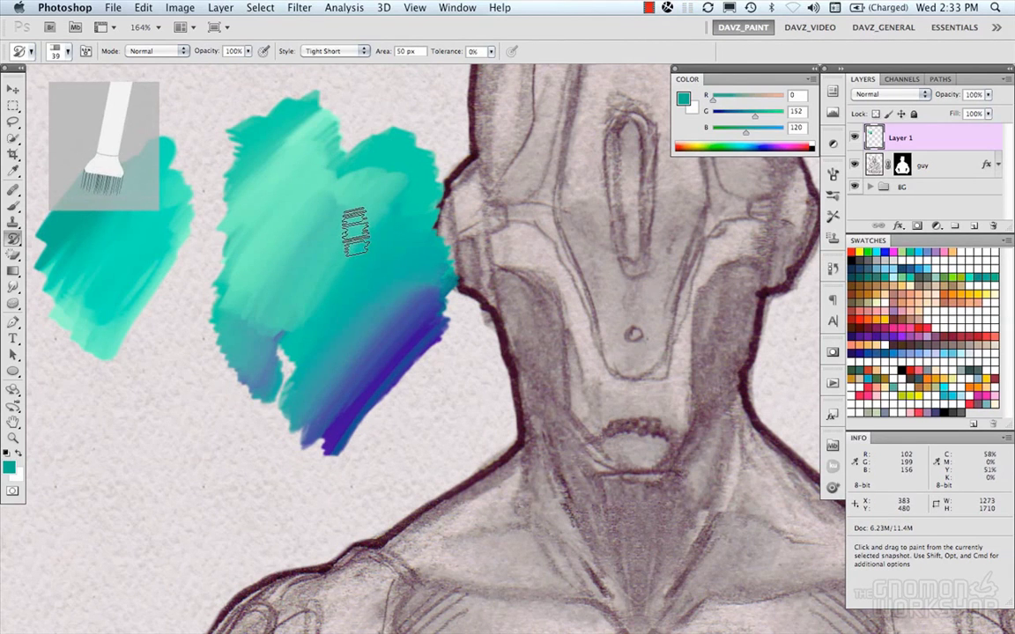
pyautogui.click(324, 50)
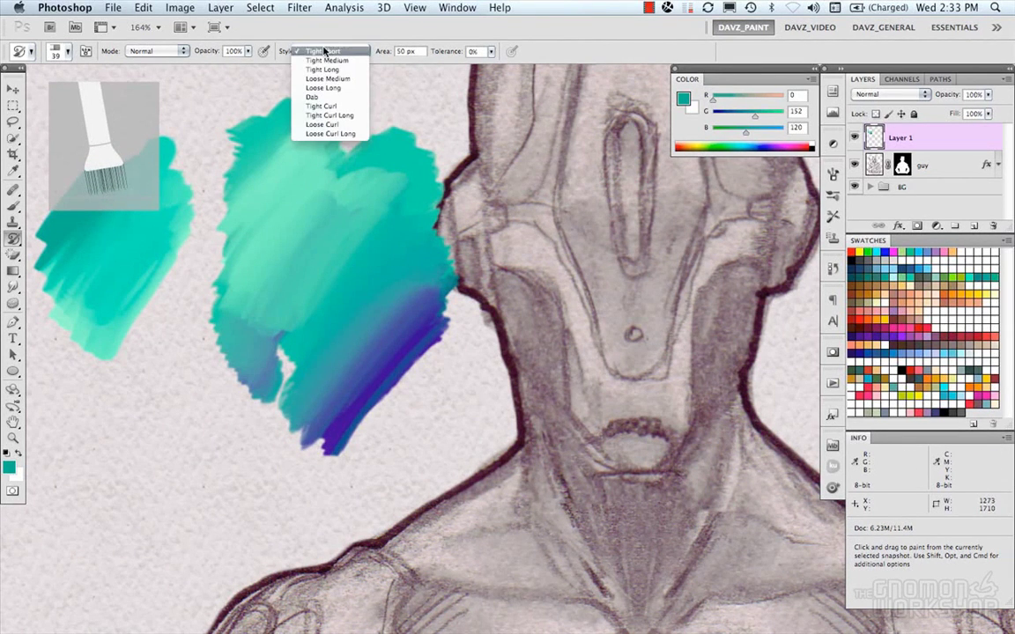
pyautogui.click(312, 97)
pyautogui.rightClick(355, 242)
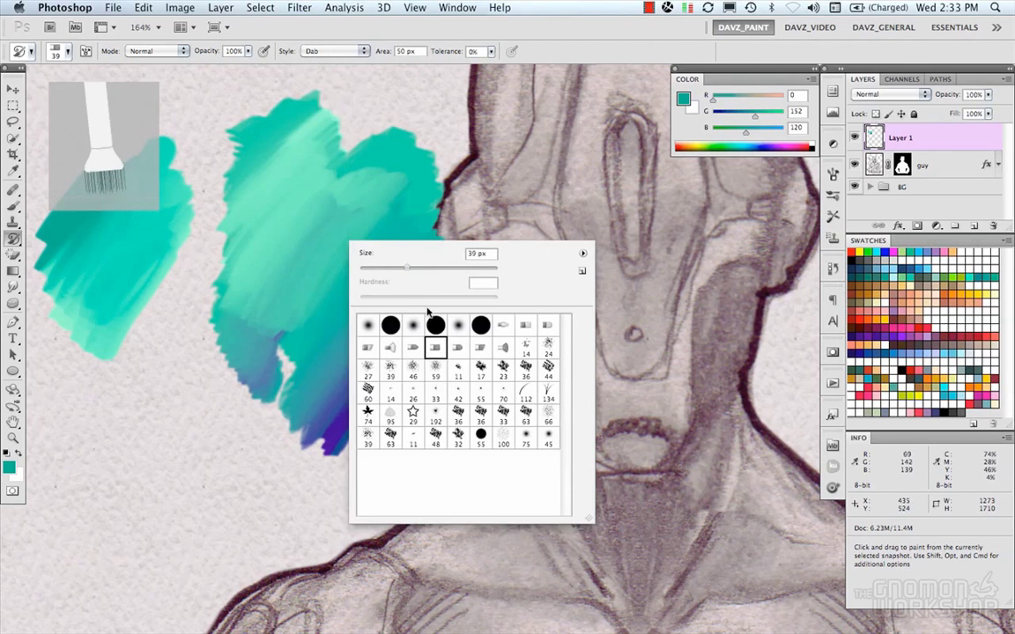
pyautogui.doubleClick(478, 349)
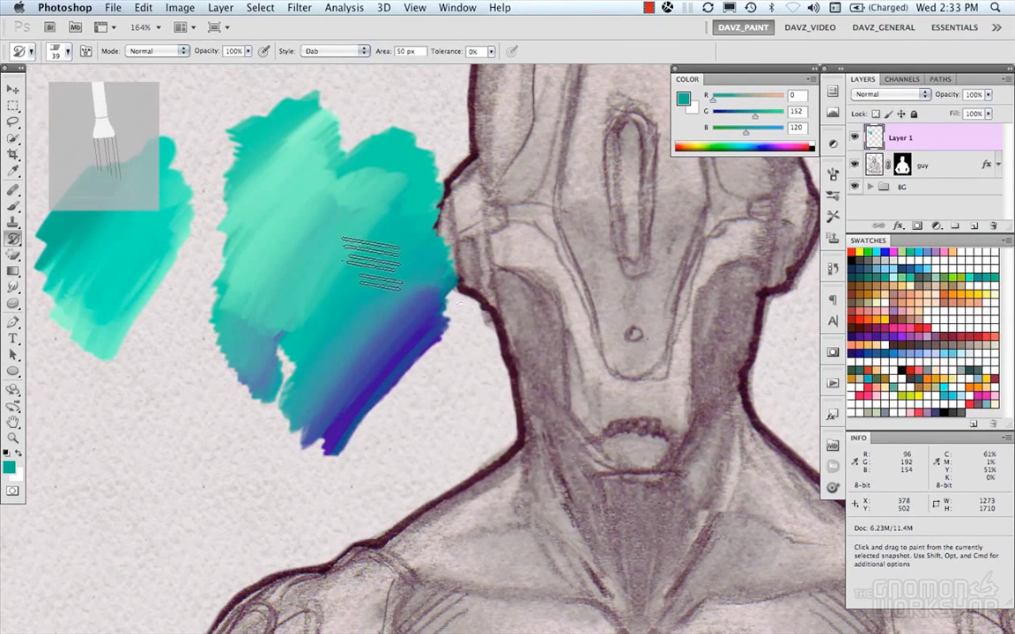
# Paint Art History dabs all over the large teal patch, reducing the brush to 14 px along the way.
pyautogui.moveTo(333, 174)
pyautogui.mouseDown()
pyautogui.moveTo(324, 212)
pyautogui.moveTo(294, 223)
pyautogui.moveTo(348, 233)
pyautogui.moveTo(344, 260)
pyautogui.moveTo(364, 222)
pyautogui.moveTo(369, 289)
pyautogui.moveTo(324, 326)
pyautogui.moveTo(302, 260)
pyautogui.moveTo(264, 252)
pyautogui.moveTo(297, 401)
pyautogui.moveTo(375, 291)
pyautogui.moveTo(404, 183)
pyautogui.moveTo(406, 124)
pyautogui.moveTo(377, 128)
pyautogui.moveTo(403, 156)
pyautogui.moveTo(376, 166)
pyautogui.moveTo(370, 228)
pyautogui.moveTo(339, 296)
pyautogui.moveTo(295, 222)
pyautogui.moveTo(300, 306)
pyautogui.moveTo(242, 259)
pyautogui.mouseUp()
pyautogui.press('[')
pyautogui.press('[')
pyautogui.press('[')
pyautogui.press('[')
pyautogui.press('[')
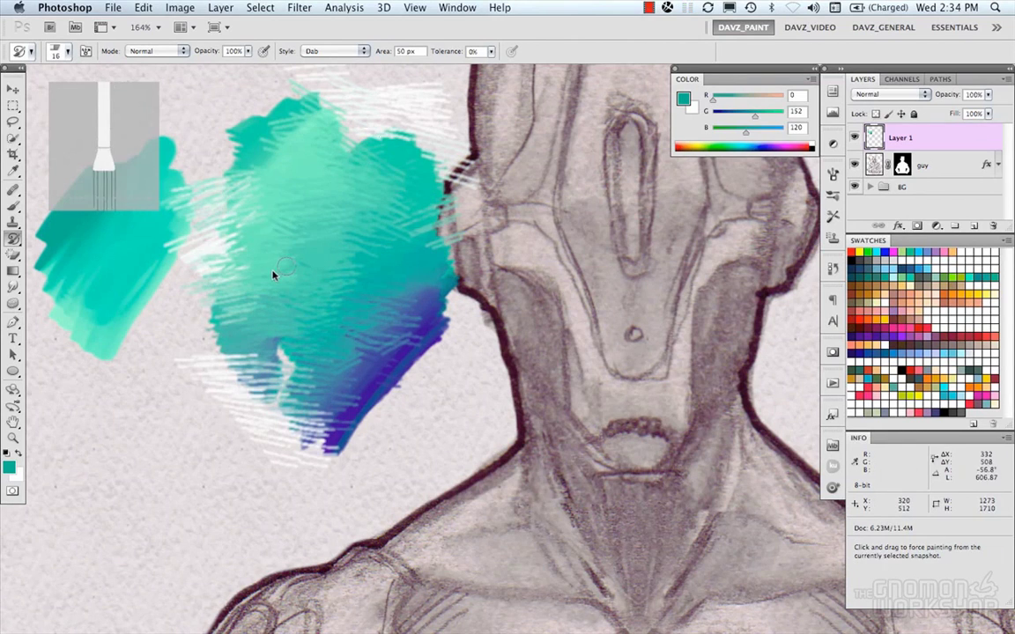
pyautogui.moveTo(130, 285)
pyautogui.mouseDown()
pyautogui.moveTo(196, 264)
pyautogui.moveTo(226, 280)
pyautogui.moveTo(218, 330)
pyautogui.moveTo(244, 379)
pyautogui.moveTo(231, 308)
pyautogui.moveTo(246, 347)
pyautogui.moveTo(270, 326)
pyautogui.mouseUp()
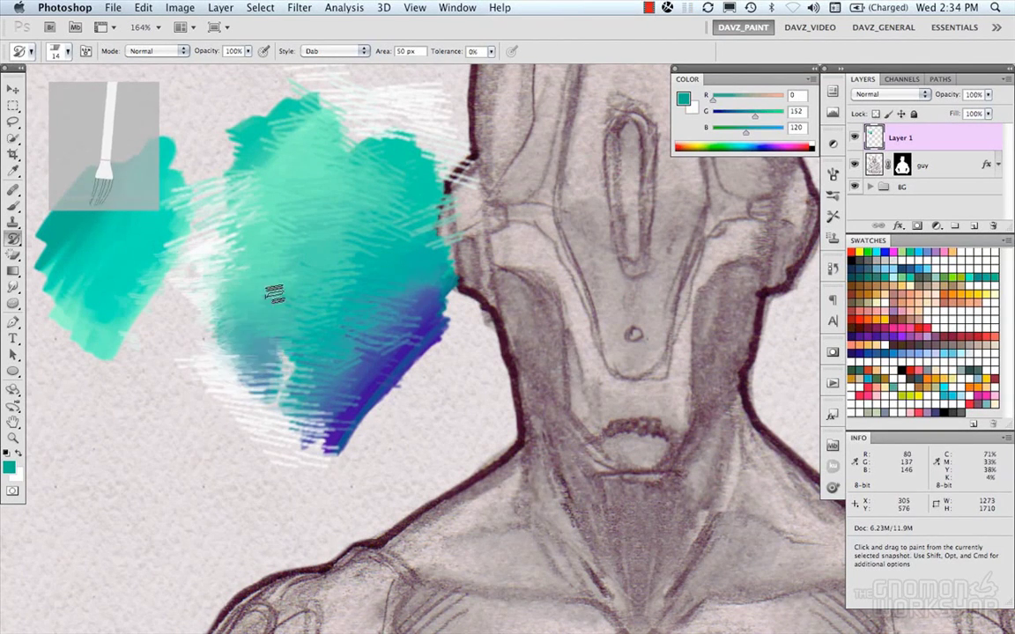
pyautogui.moveTo(243, 176)
pyautogui.mouseDown()
pyautogui.moveTo(216, 137)
pyautogui.moveTo(284, 162)
pyautogui.moveTo(385, 159)
pyautogui.mouseUp()
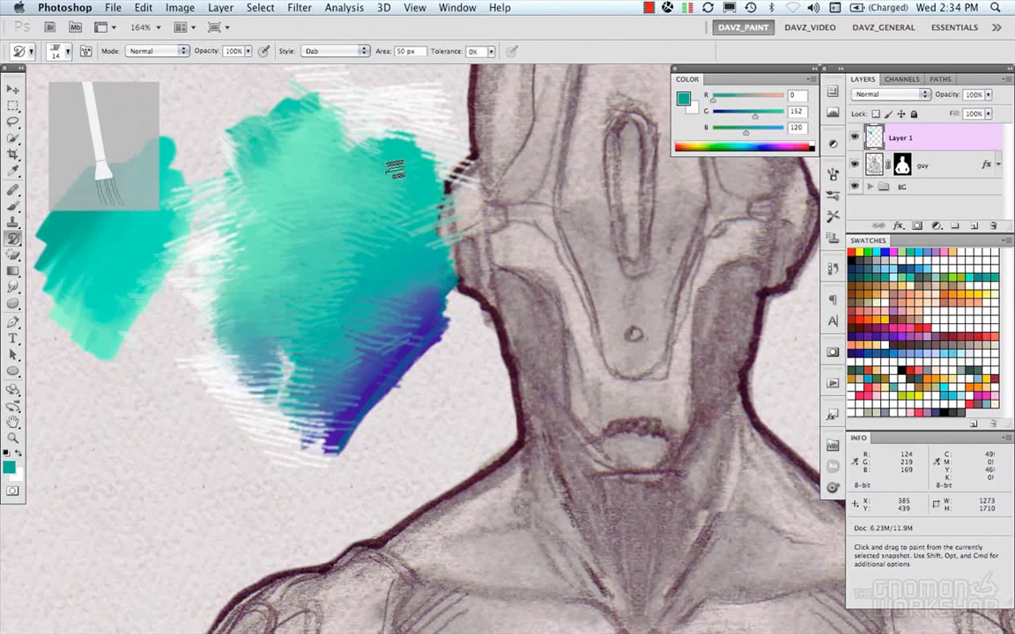
pyautogui.moveTo(423, 308); pyautogui.dragTo(400, 165)
pyautogui.moveTo(434, 280)
pyautogui.mouseDown()
pyautogui.moveTo(429, 289)
pyautogui.moveTo(422, 251)
pyautogui.moveTo(432, 214)
pyautogui.mouseUp()
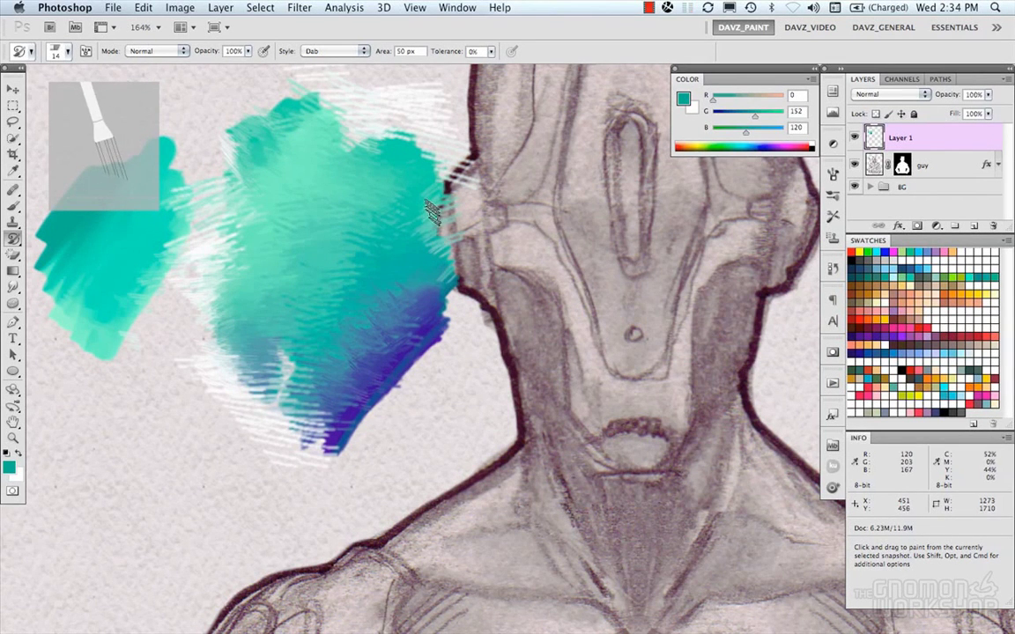
# Restore the large patch's Mixer Brush strokes by painting over the dabs with the History Brush Tool at 40 px.
pyautogui.click(12, 239)
pyautogui.click(42, 240)
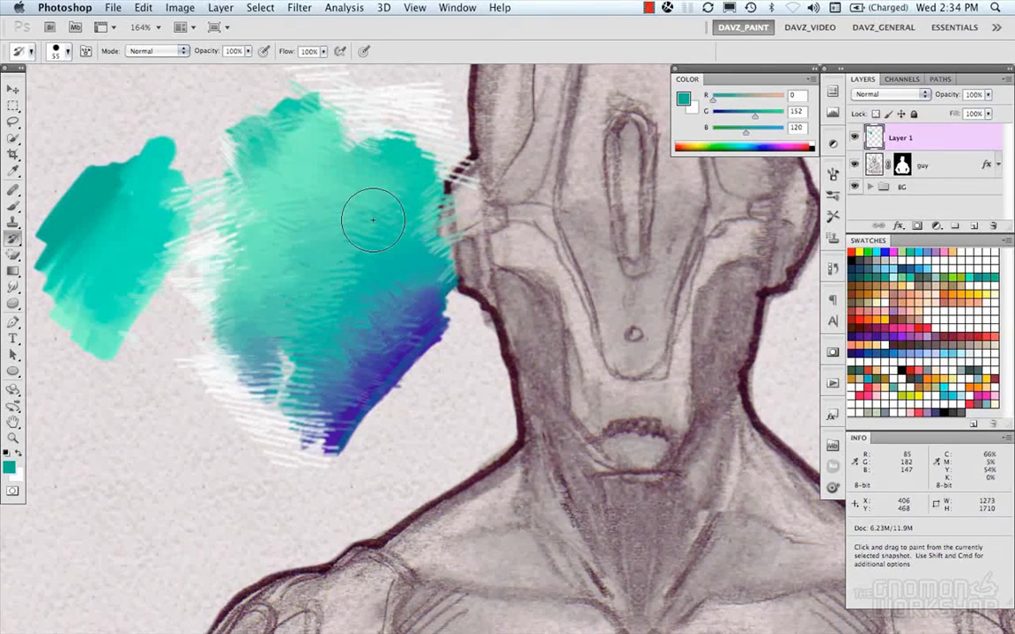
pyautogui.click(834, 269)
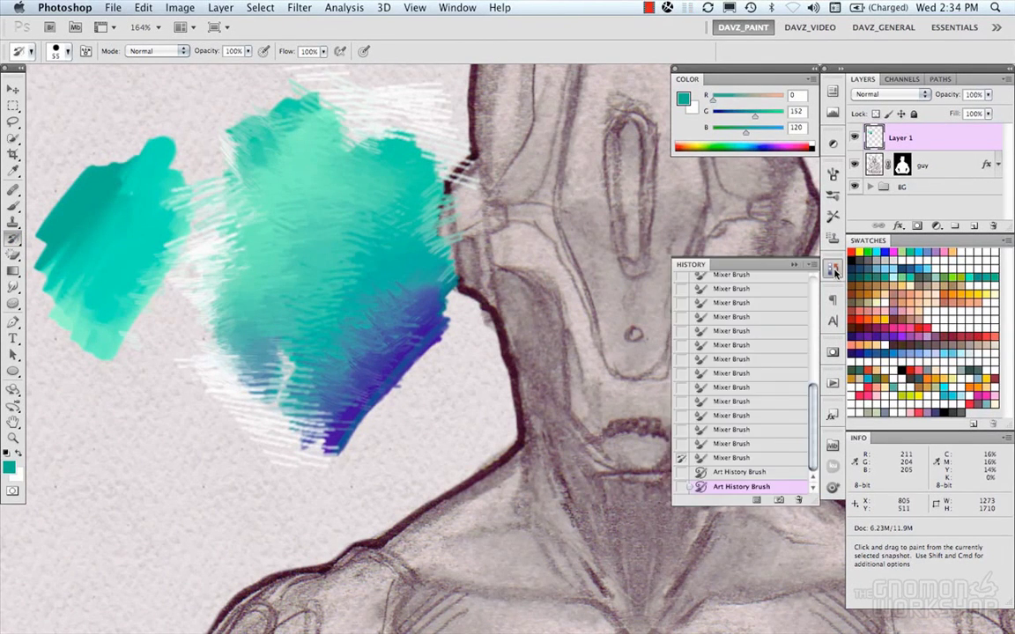
pyautogui.click(834, 269)
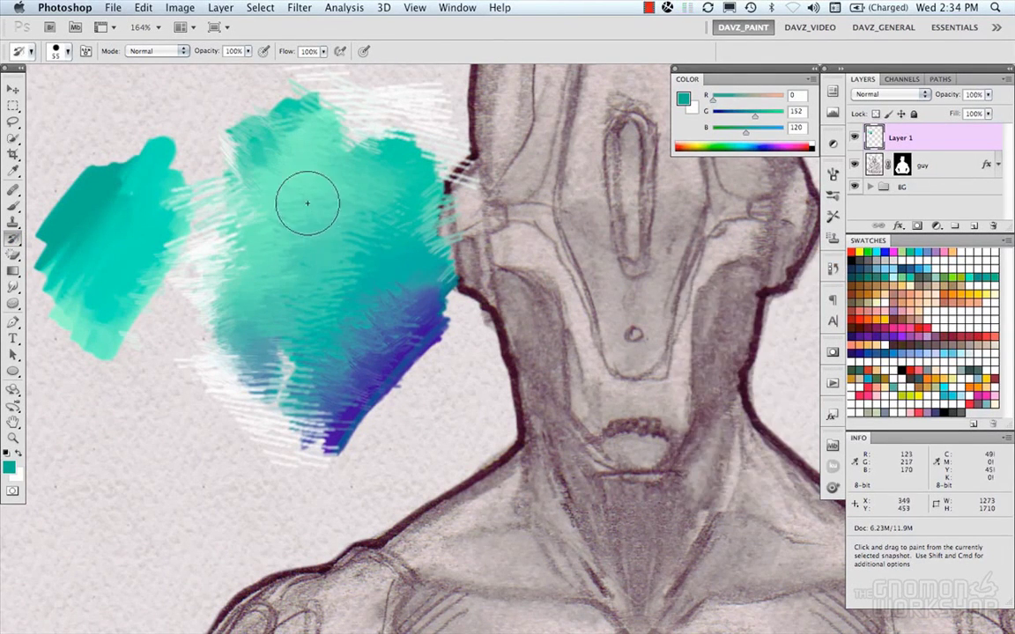
pyautogui.moveTo(289, 223)
pyautogui.mouseDown()
pyautogui.moveTo(322, 222)
pyautogui.moveTo(329, 256)
pyautogui.moveTo(350, 228)
pyautogui.moveTo(326, 301)
pyautogui.moveTo(310, 260)
pyautogui.moveTo(281, 273)
pyautogui.moveTo(300, 254)
pyautogui.moveTo(255, 246)
pyautogui.moveTo(261, 237)
pyautogui.moveTo(214, 322)
pyautogui.moveTo(272, 243)
pyautogui.moveTo(210, 338)
pyautogui.moveTo(234, 313)
pyautogui.moveTo(214, 379)
pyautogui.moveTo(247, 348)
pyautogui.moveTo(281, 255)
pyautogui.moveTo(353, 317)
pyautogui.moveTo(405, 314)
pyautogui.moveTo(392, 356)
pyautogui.mouseUp()
pyautogui.moveTo(406, 259)
pyautogui.mouseDown()
pyautogui.moveTo(404, 158)
pyautogui.moveTo(371, 167)
pyautogui.moveTo(312, 113)
pyautogui.moveTo(268, 142)
pyautogui.moveTo(318, 111)
pyautogui.moveTo(325, 84)
pyautogui.moveTo(333, 107)
pyautogui.moveTo(356, 108)
pyautogui.moveTo(361, 126)
pyautogui.moveTo(401, 127)
pyautogui.moveTo(392, 105)
pyautogui.moveTo(324, 77)
pyautogui.moveTo(284, 82)
pyautogui.moveTo(366, 98)
pyautogui.moveTo(440, 89)
pyautogui.moveTo(413, 133)
pyautogui.moveTo(425, 97)
pyautogui.moveTo(433, 152)
pyautogui.moveTo(455, 135)
pyautogui.moveTo(432, 227)
pyautogui.mouseUp()
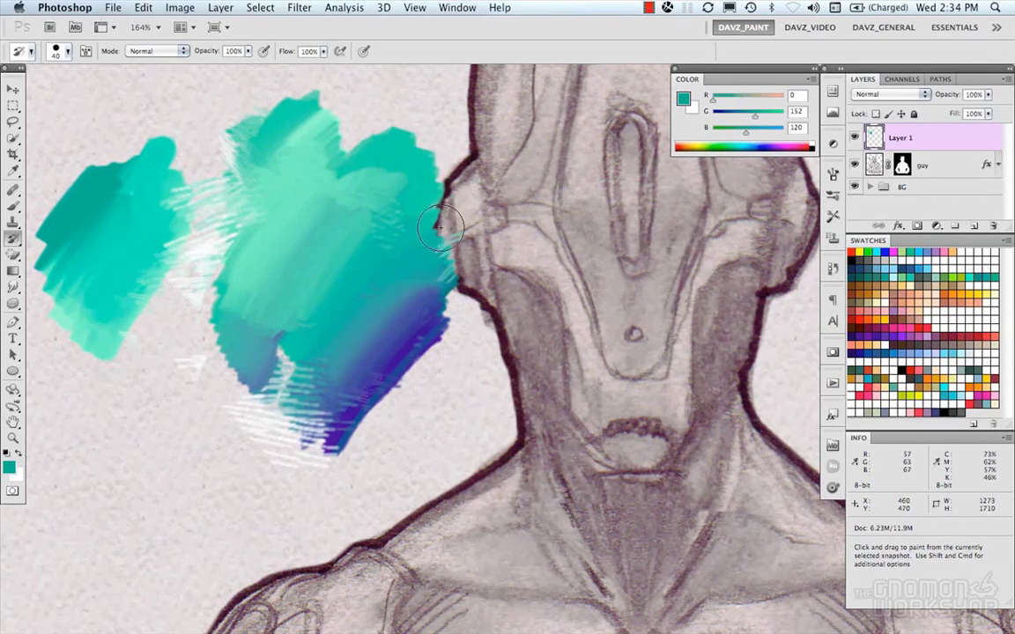
pyautogui.moveTo(434, 326)
pyautogui.mouseDown()
pyautogui.moveTo(269, 410)
pyautogui.moveTo(229, 365)
pyautogui.moveTo(244, 393)
pyautogui.mouseUp()
pyautogui.moveTo(212, 257)
pyautogui.mouseDown()
pyautogui.moveTo(180, 279)
pyautogui.moveTo(157, 261)
pyautogui.moveTo(148, 276)
pyautogui.moveTo(194, 390)
pyautogui.moveTo(132, 352)
pyautogui.moveTo(165, 318)
pyautogui.moveTo(262, 359)
pyautogui.mouseUp()
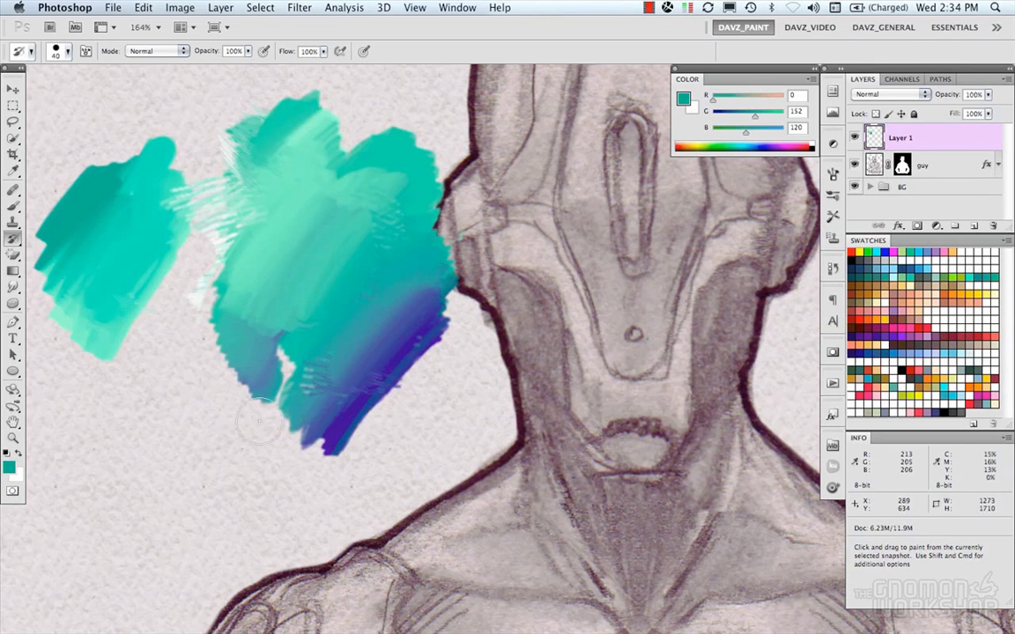
pyautogui.click(836, 144)
pyautogui.click(838, 146)
pyautogui.click(12, 237)
pyautogui.click(13, 239)
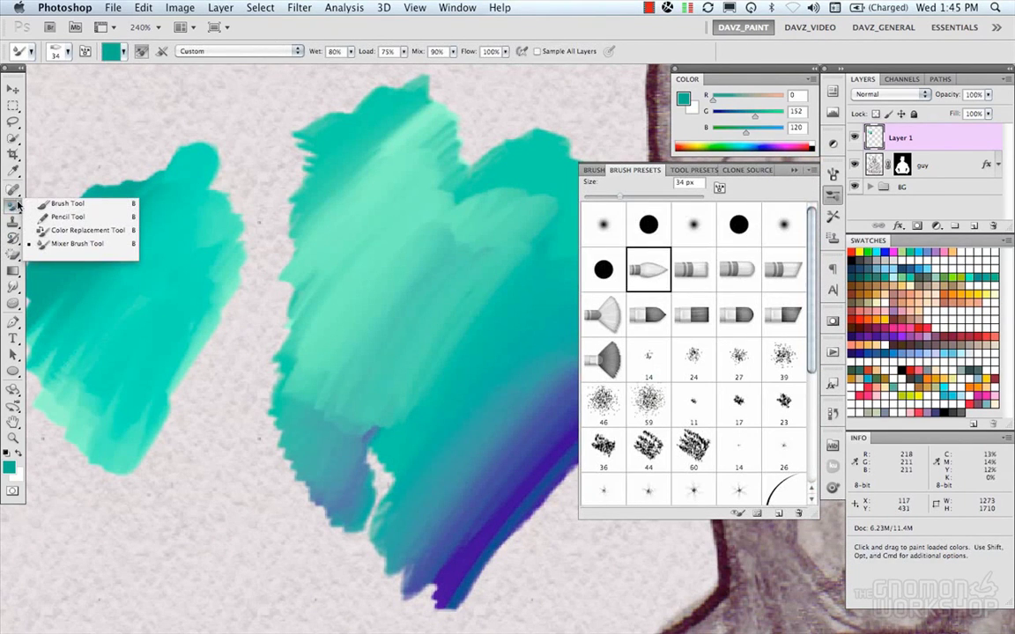
# Select the Spot Healing Brush Tool and switch to the tower photo.
pyautogui.click(15, 189)
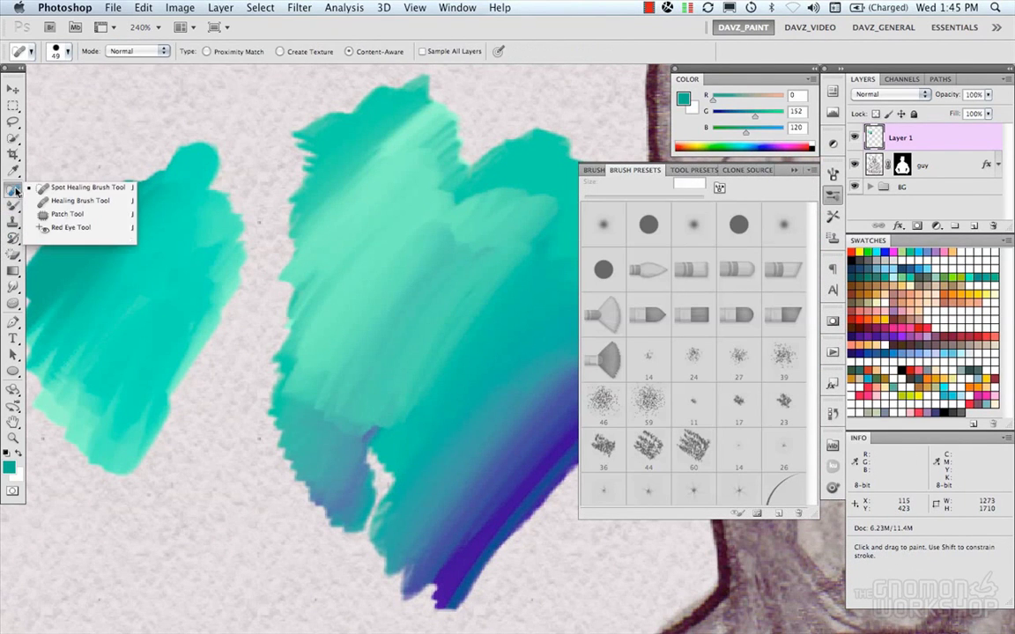
pyautogui.click(15, 189)
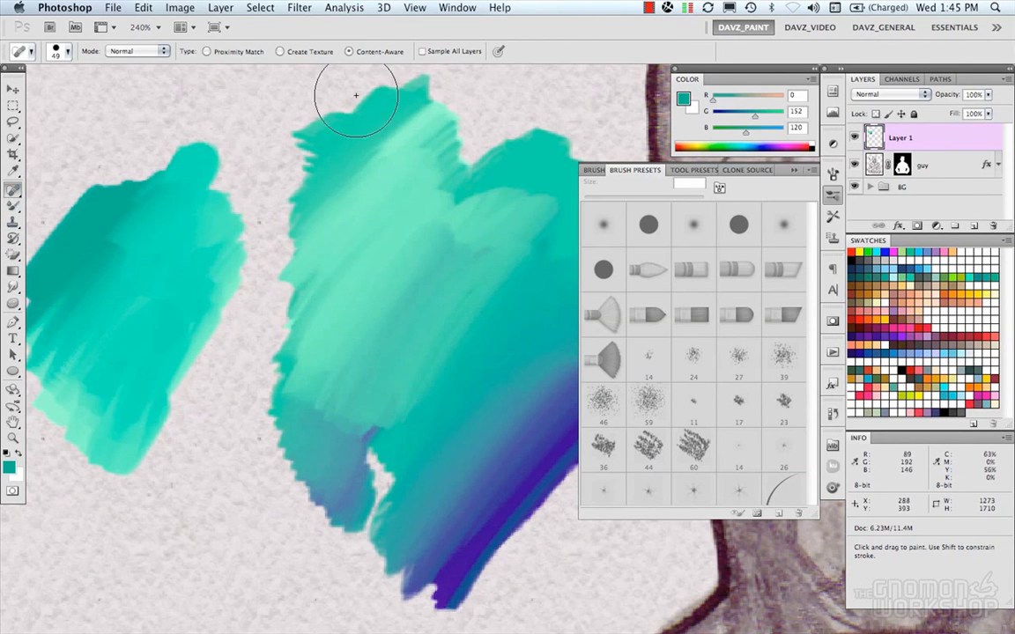
pyautogui.hotkey('ctrl', 'Tab')
pyautogui.scroll(2, 339, 357)
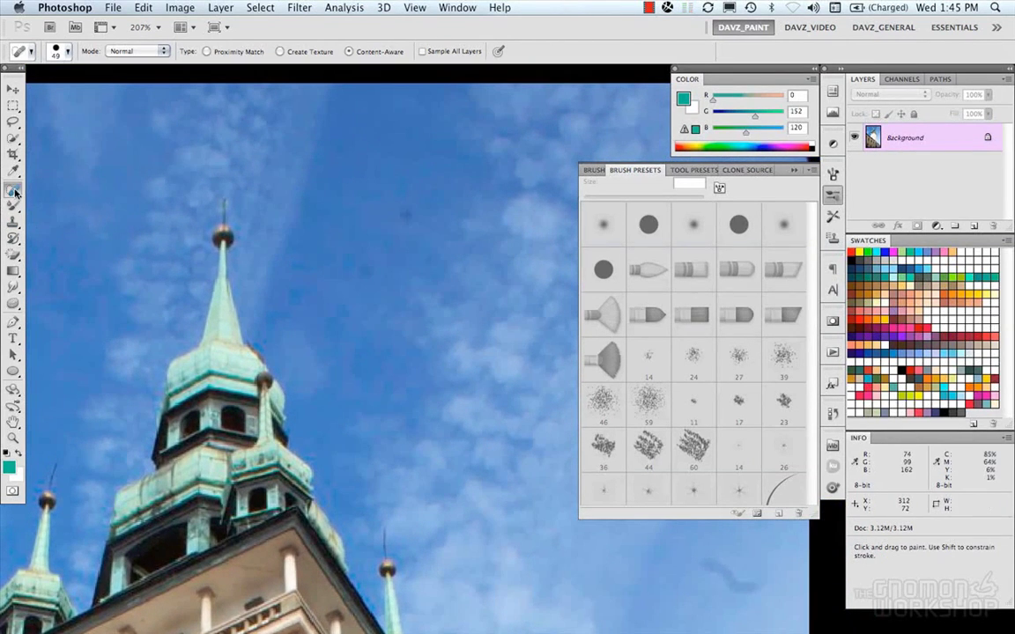
pyautogui.click(20, 190)
pyautogui.click(37, 190)
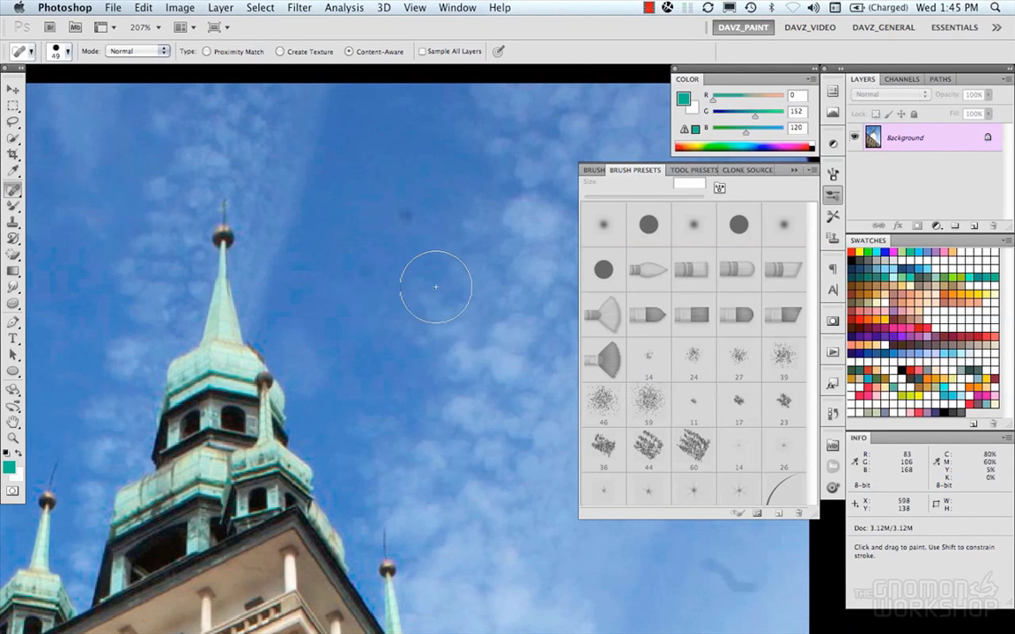
# Heal the dark spot in the sky to the right of the tower's spire with the Spot Healing Brush at 29 px.
pyautogui.moveTo(430, 297); pyautogui.dragTo(434, 257)
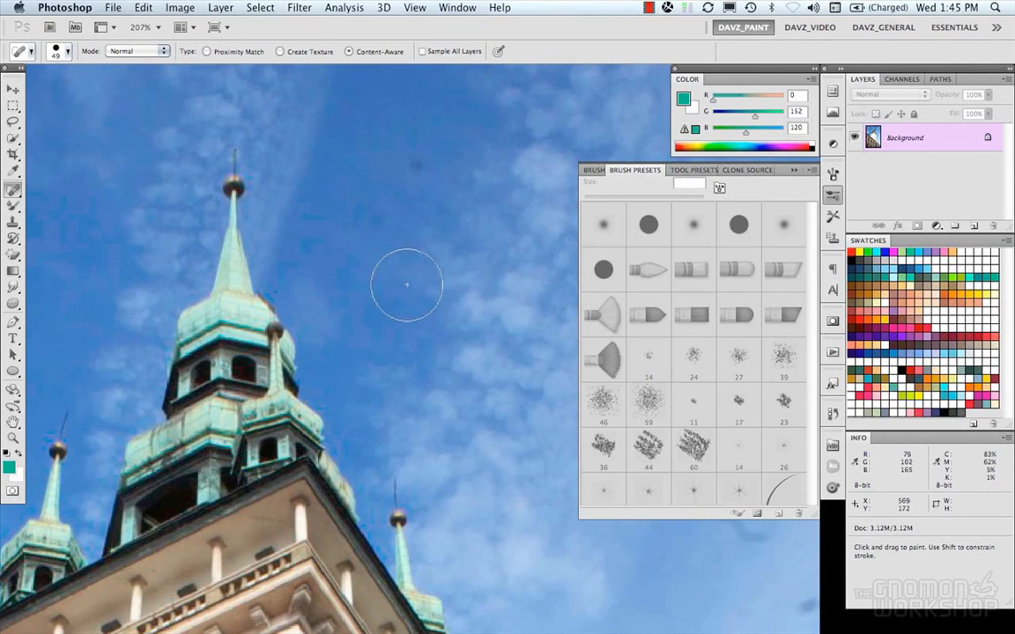
pyautogui.moveTo(424, 290); pyautogui.dragTo(389, 297)
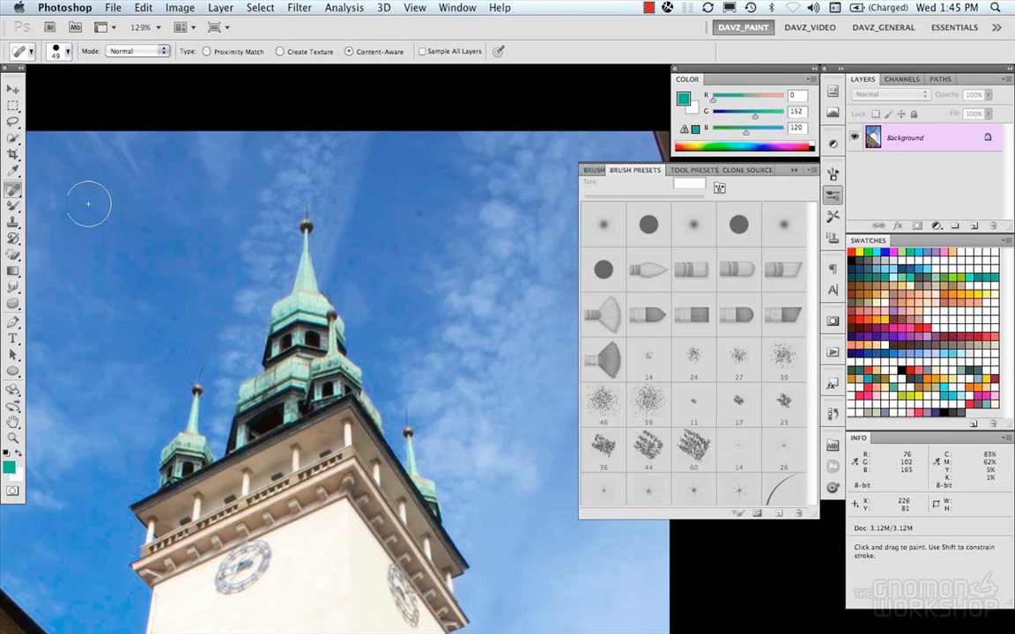
pyautogui.click(13, 189)
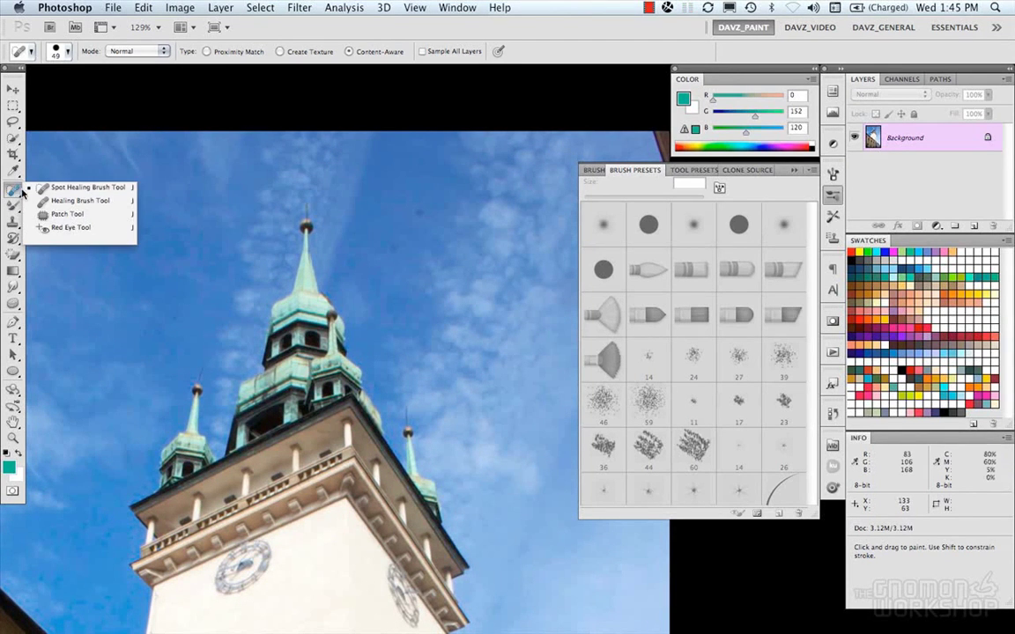
pyautogui.click(62, 188)
pyautogui.moveTo(377, 217); pyautogui.dragTo(384, 228)
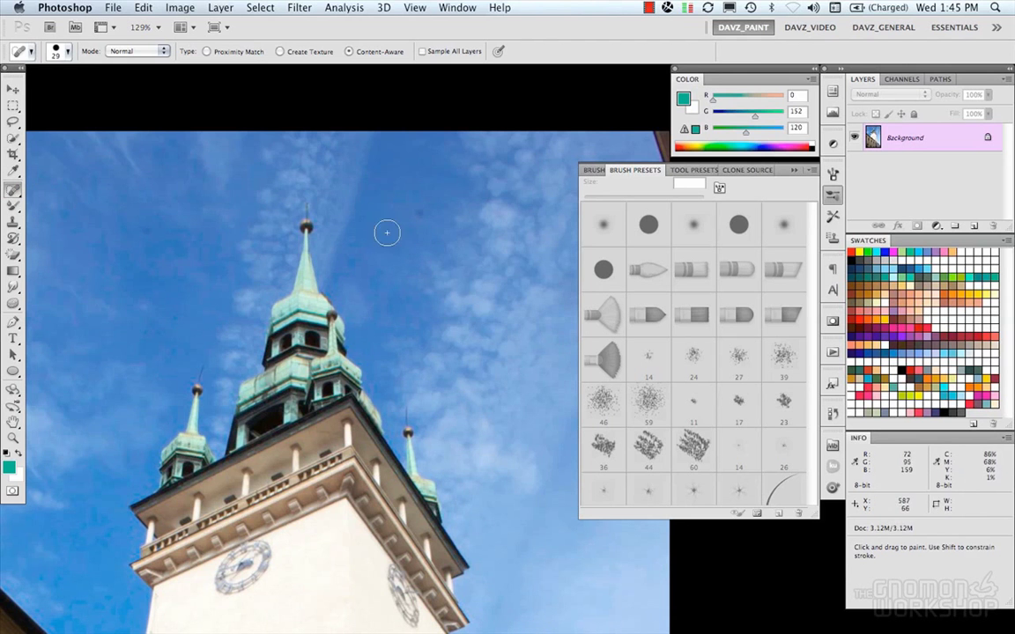
pyautogui.moveTo(425, 204); pyautogui.dragTo(404, 244)
pyautogui.press('space')
pyautogui.moveTo(351, 233); pyautogui.dragTo(415, 214)
pyautogui.moveTo(179, 176); pyautogui.dragTo(200, 200)
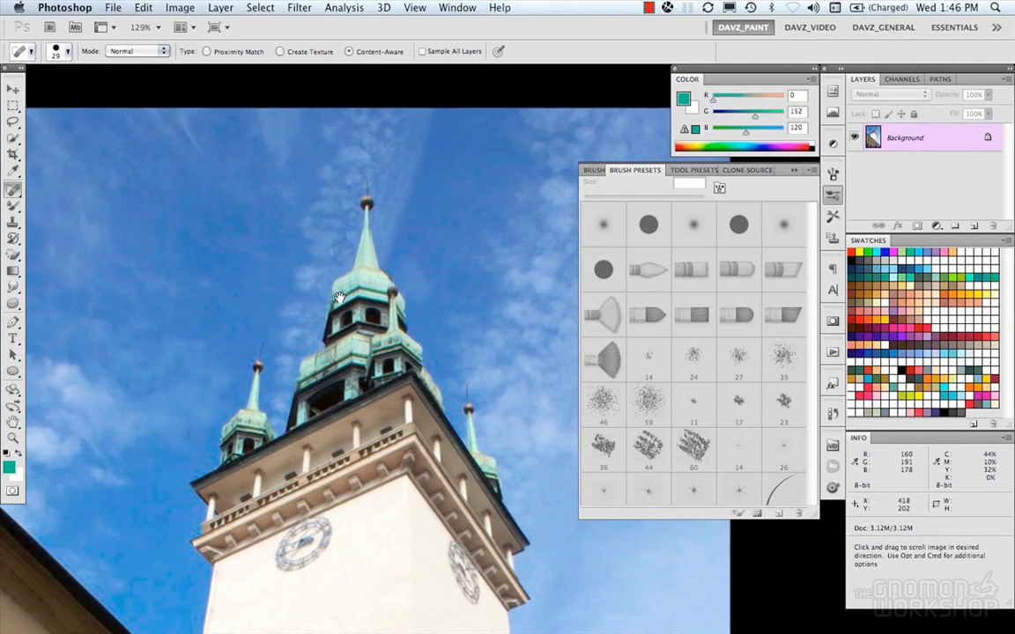
# Heal the dark spot near the photo's right edge and the curved mark in the lower sky beside the tower.
pyautogui.scroll(-5, 331, 280)
pyautogui.hscroll(10, 332, 280)
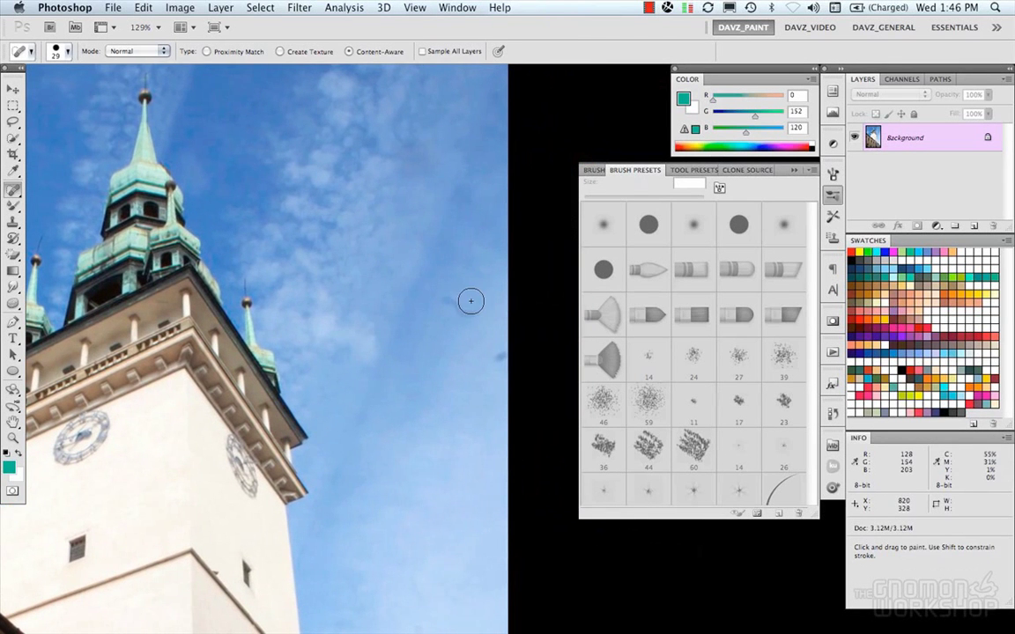
pyautogui.moveTo(444, 298); pyautogui.dragTo(477, 334)
pyautogui.scroll(-5, 421, 414)
pyautogui.hscroll(-2, 421, 415)
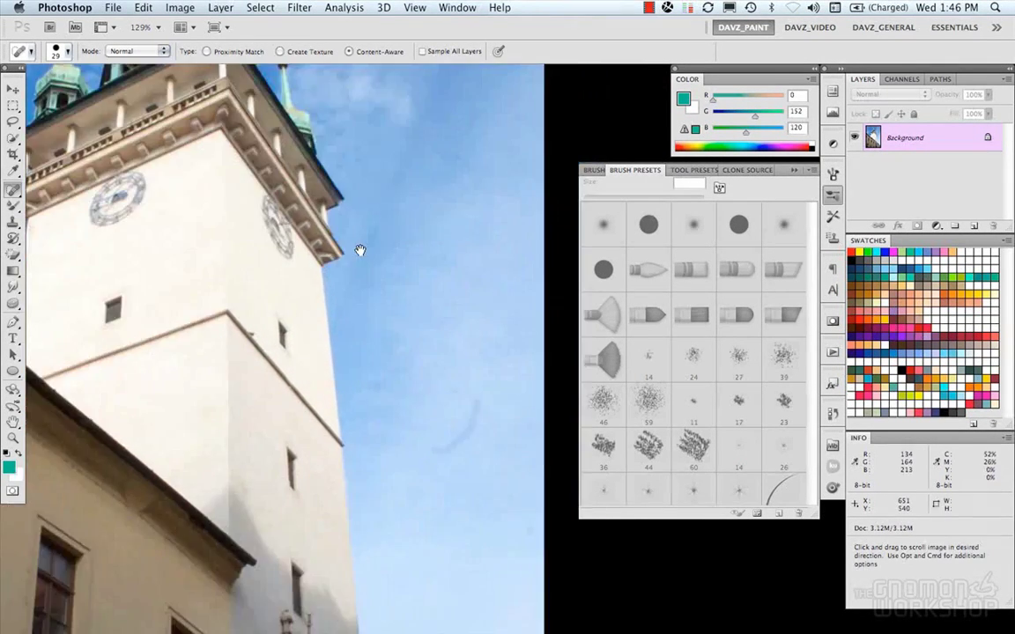
pyautogui.moveTo(473, 392)
pyautogui.mouseDown()
pyautogui.moveTo(431, 456)
pyautogui.moveTo(459, 300)
pyautogui.mouseUp()
pyautogui.click(417, 453)
pyautogui.moveTo(426, 410); pyautogui.dragTo(452, 435)
# Retouch the small specks in the sky to the left of the tower with the Spot Healing Brush.
pyautogui.moveTo(375, 181); pyautogui.dragTo(534, 597)
pyautogui.moveTo(370, 379); pyautogui.dragTo(206, 417)
pyautogui.moveTo(305, 356); pyautogui.dragTo(461, 336)
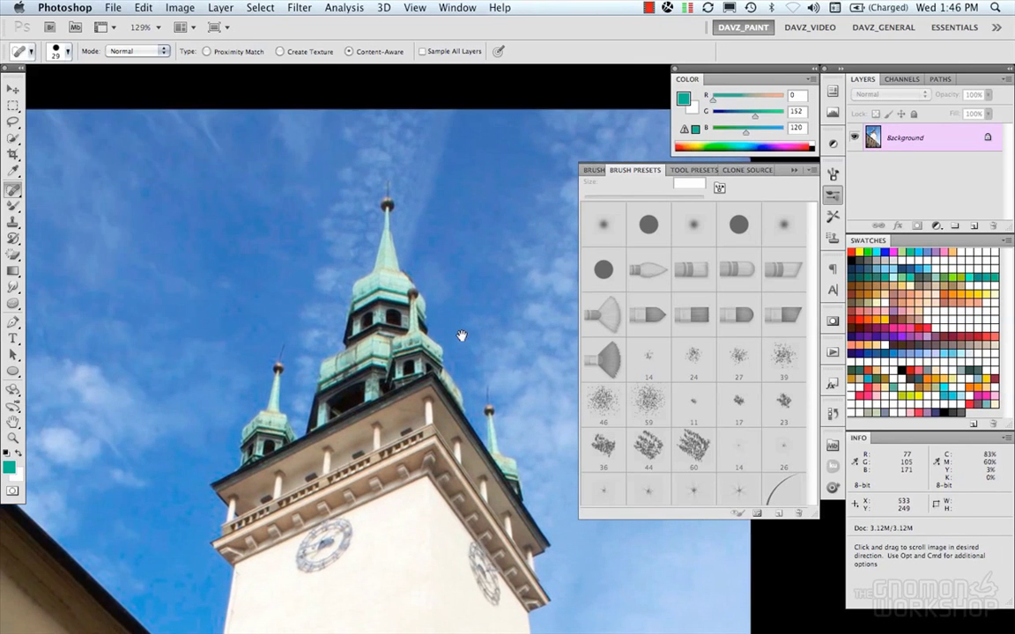
pyautogui.moveTo(240, 354)
pyautogui.mouseDown()
pyautogui.moveTo(269, 350)
pyautogui.moveTo(349, 288)
pyautogui.moveTo(335, 292)
pyautogui.moveTo(339, 305)
pyautogui.mouseUp()
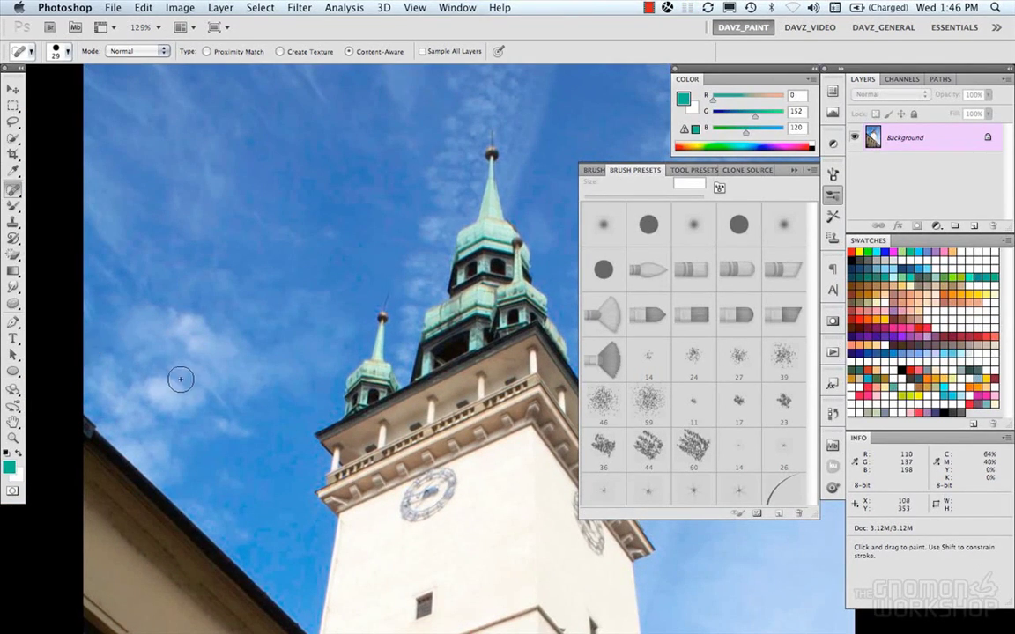
pyautogui.moveTo(256, 301); pyautogui.dragTo(199, 367)
pyautogui.moveTo(385, 310); pyautogui.dragTo(266, 273)
# Heal away the dark sliver of roof in the photo's upper-right corner.
pyautogui.moveTo(476, 205); pyautogui.dragTo(485, 180)
pyautogui.moveTo(480, 225)
pyautogui.mouseDown()
pyautogui.moveTo(503, 186)
pyautogui.moveTo(493, 172)
pyautogui.mouseUp()
pyautogui.moveTo(483, 231); pyautogui.dragTo(499, 208)
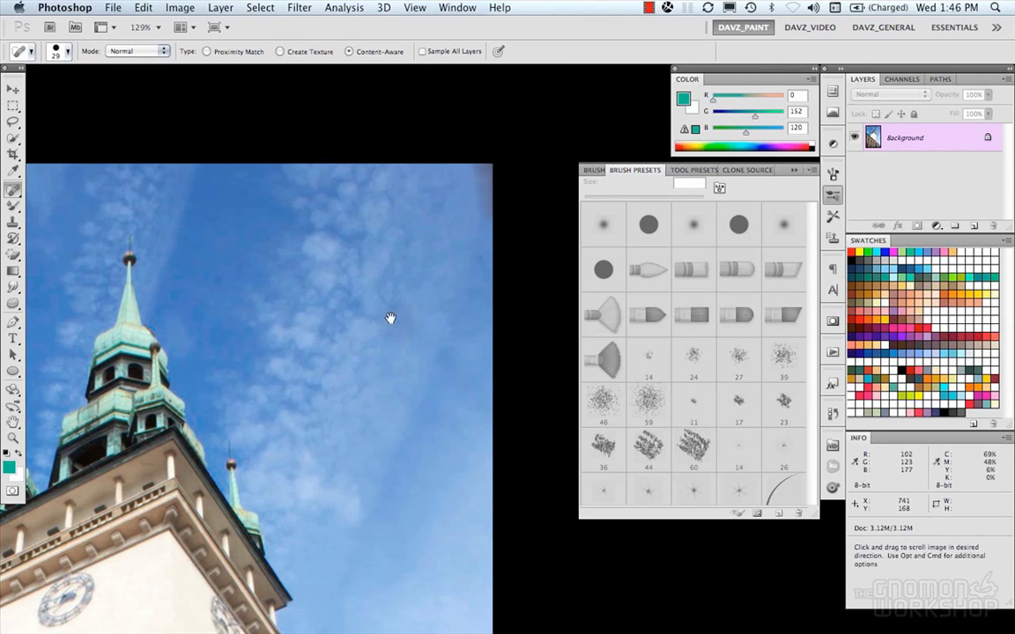
pyautogui.moveTo(404, 308); pyautogui.dragTo(441, 274)
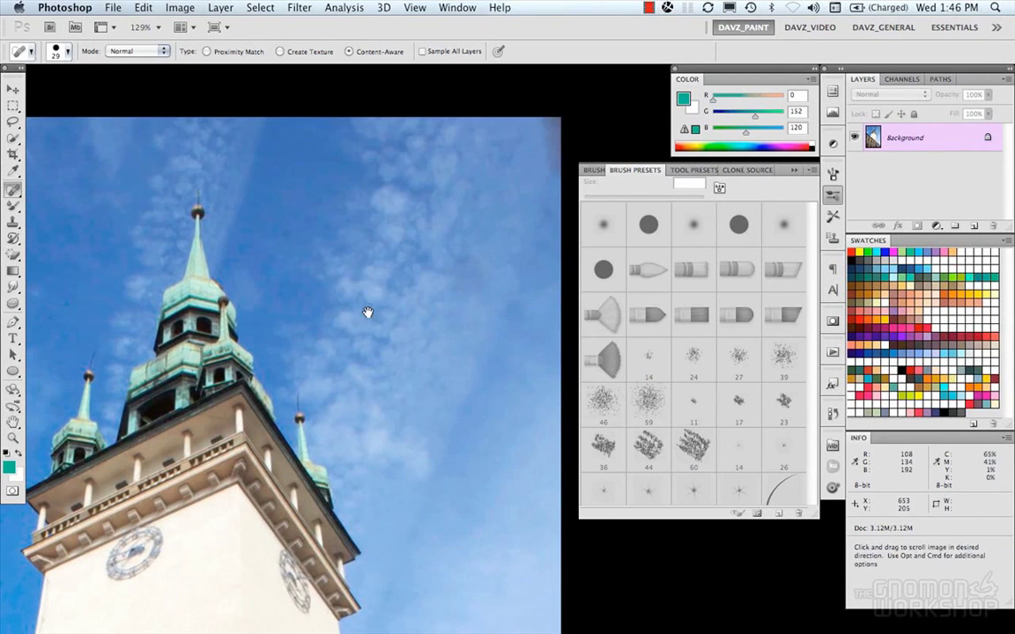
pyautogui.moveTo(381, 302); pyautogui.dragTo(444, 267)
pyautogui.moveTo(354, 380); pyautogui.dragTo(413, 246)
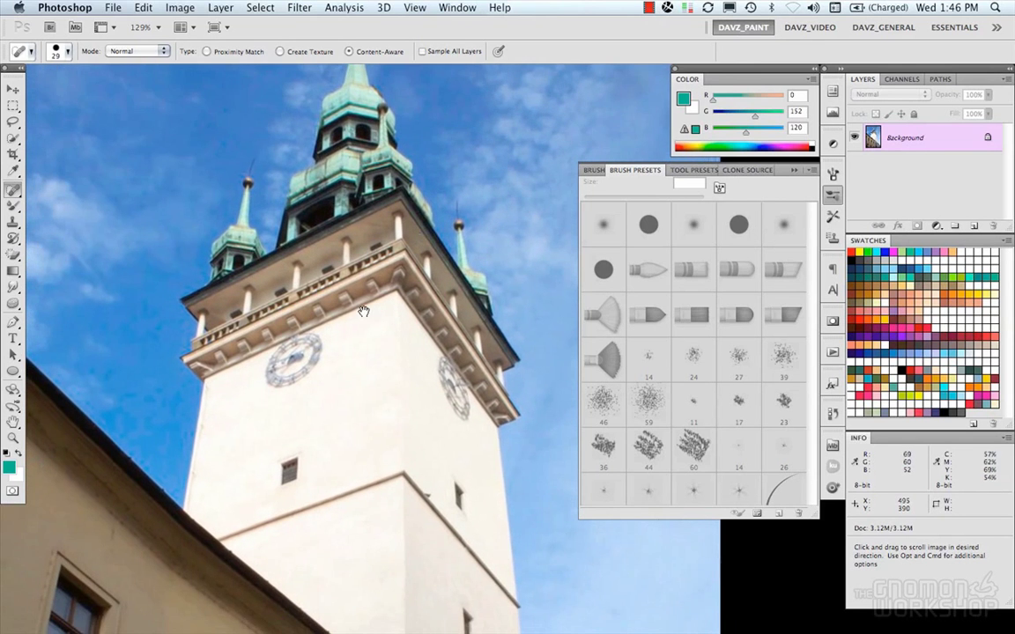
pyautogui.moveTo(348, 313); pyautogui.dragTo(348, 341)
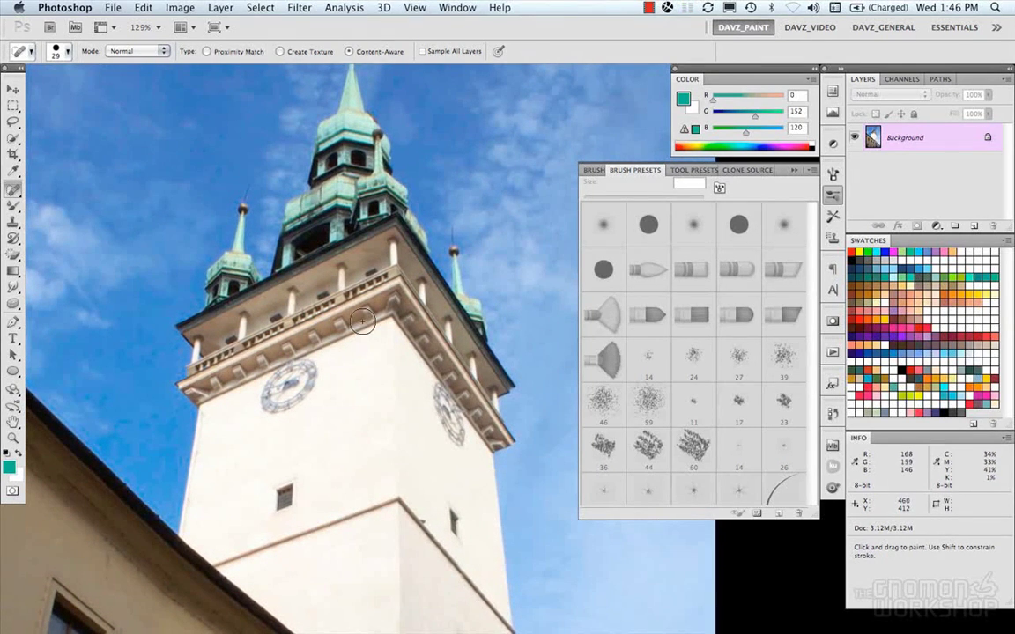
# Sample clear sky with the Healing Brush at 40 px and heal the darkened upper-right corner of the tower photo.
pyautogui.click(14, 192)
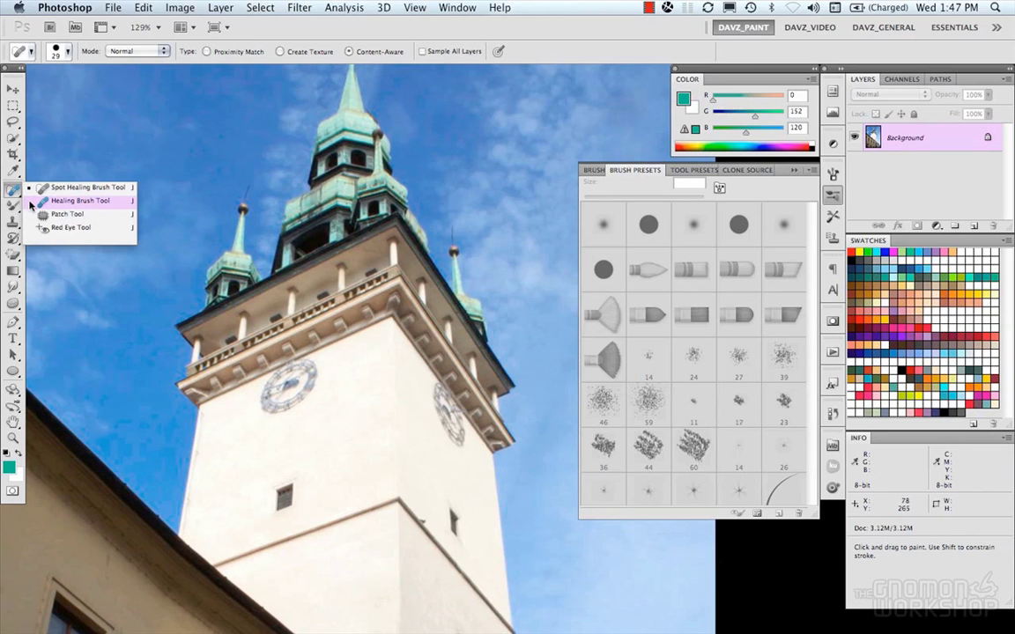
pyautogui.click(32, 204)
pyautogui.moveTo(480, 209)
pyautogui.mouseDown()
pyautogui.moveTo(333, 340)
pyautogui.moveTo(330, 356)
pyautogui.mouseUp()
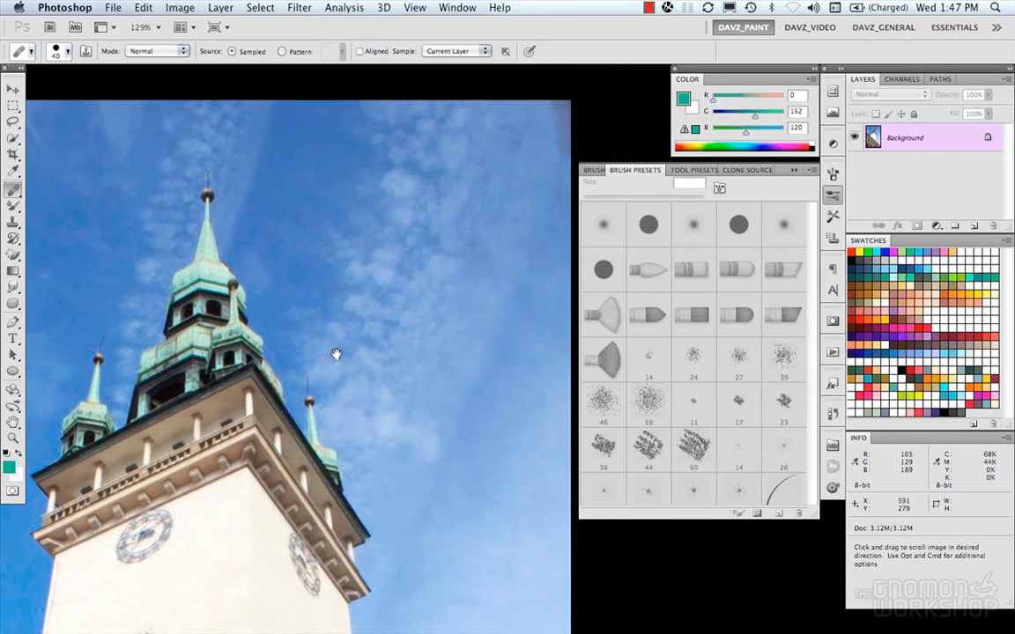
pyautogui.press('alt')
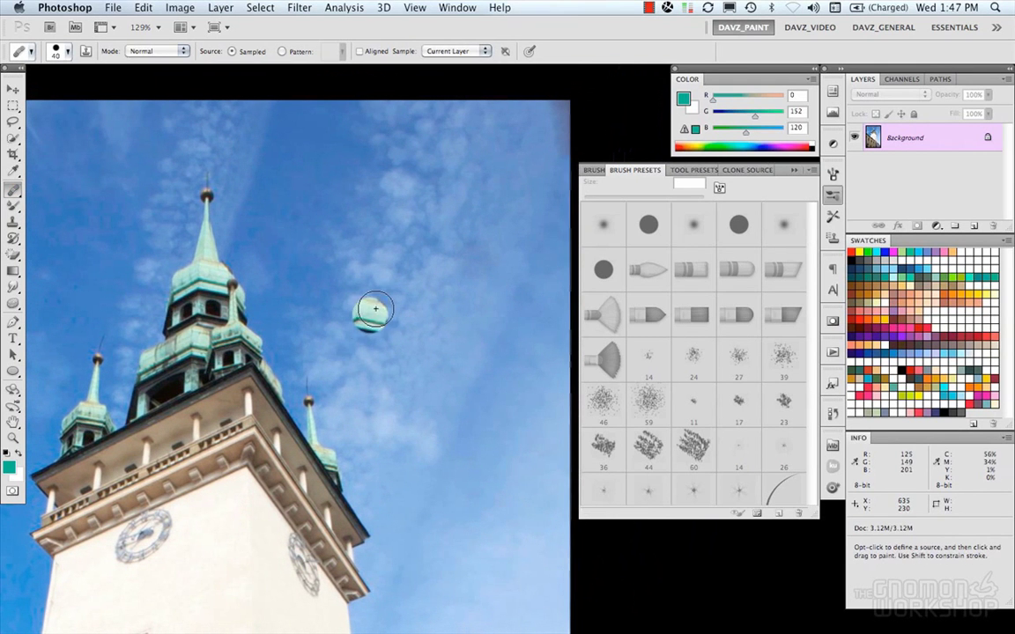
pyautogui.keyDown('alt'); pyautogui.click(436, 165); pyautogui.keyUp('alt')
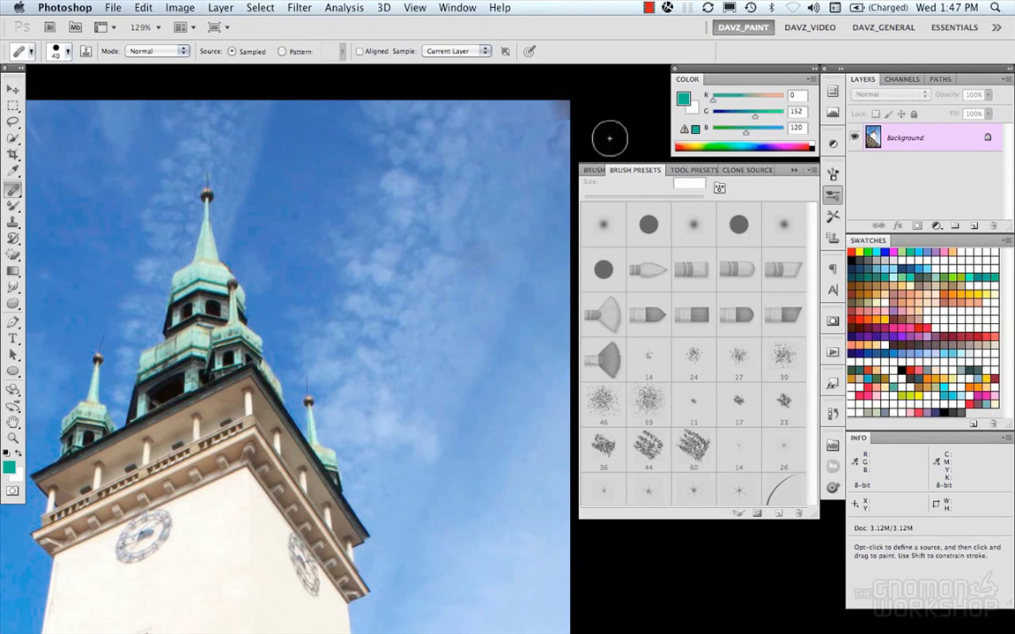
pyautogui.rightClick(556, 147)
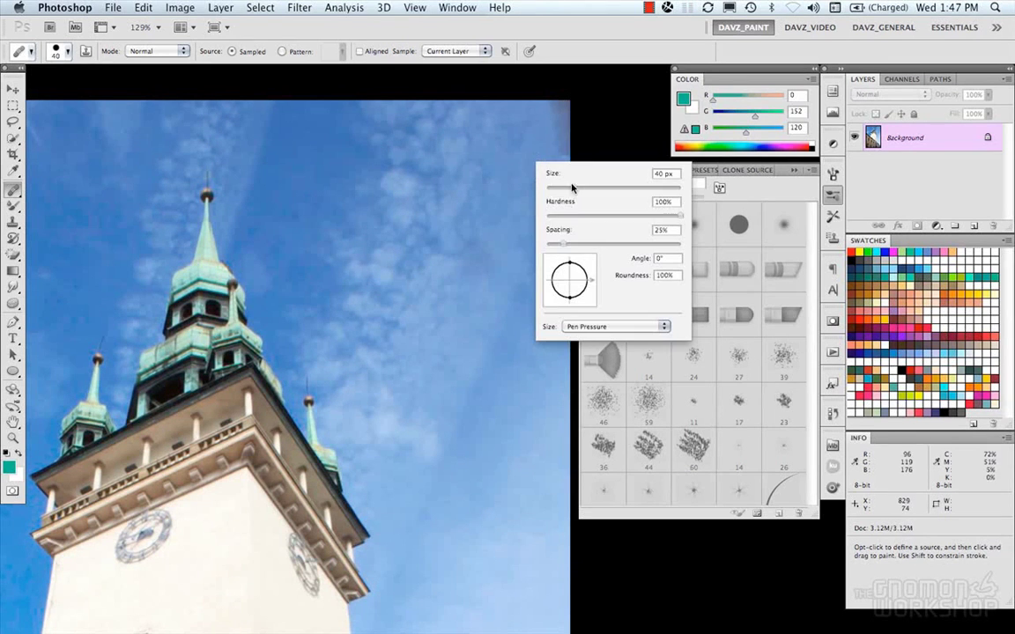
pyautogui.press('Escape')
pyautogui.moveTo(562, 123)
pyautogui.mouseDown()
pyautogui.moveTo(535, 142)
pyautogui.moveTo(563, 99)
pyautogui.mouseUp()
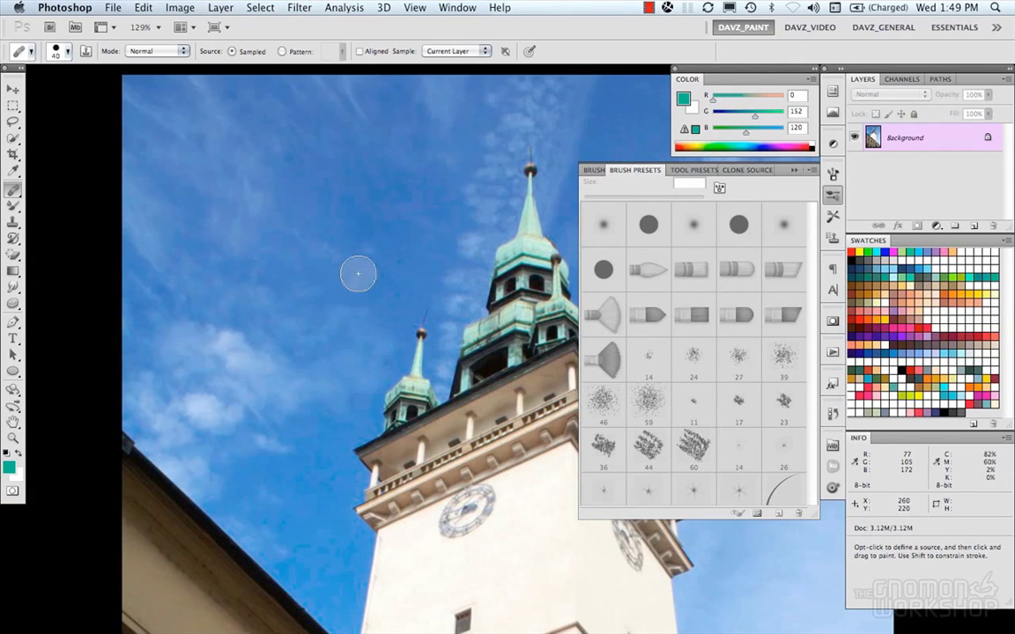
# Set up the Clone Stamp with a soft round 64 px tip and show the Clone Source settings.
pyautogui.moveTo(12, 219); pyautogui.dragTo(44, 221)
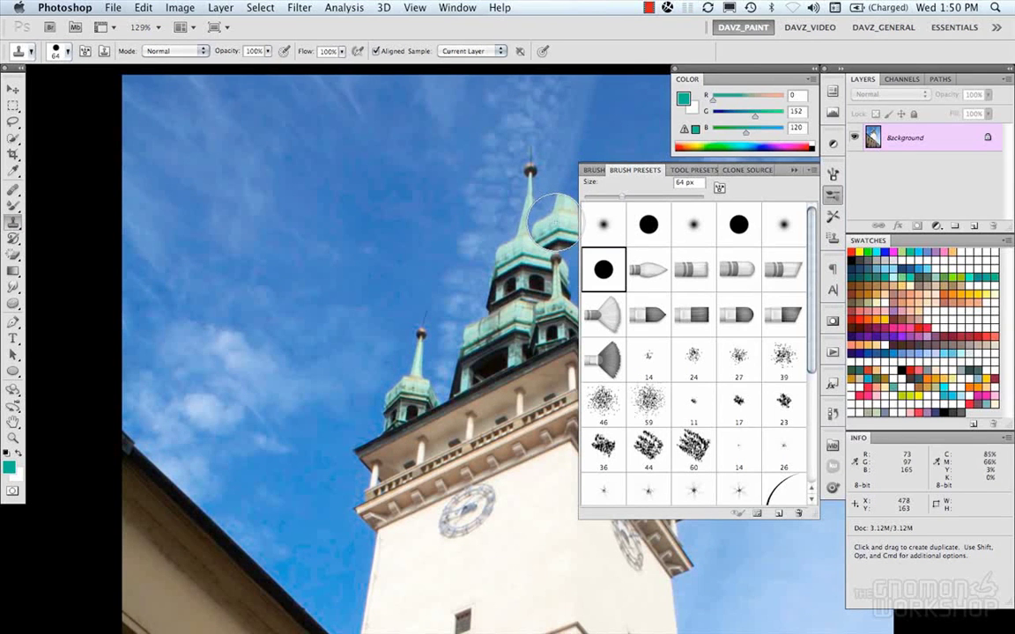
pyautogui.click(742, 171)
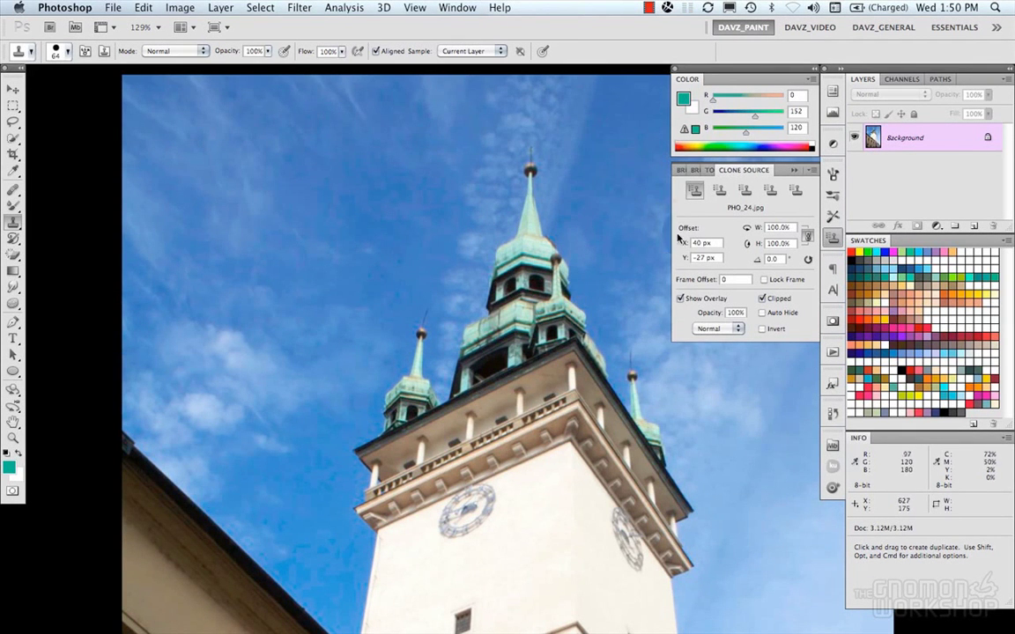
pyautogui.rightClick(485, 158)
pyautogui.press('Escape')
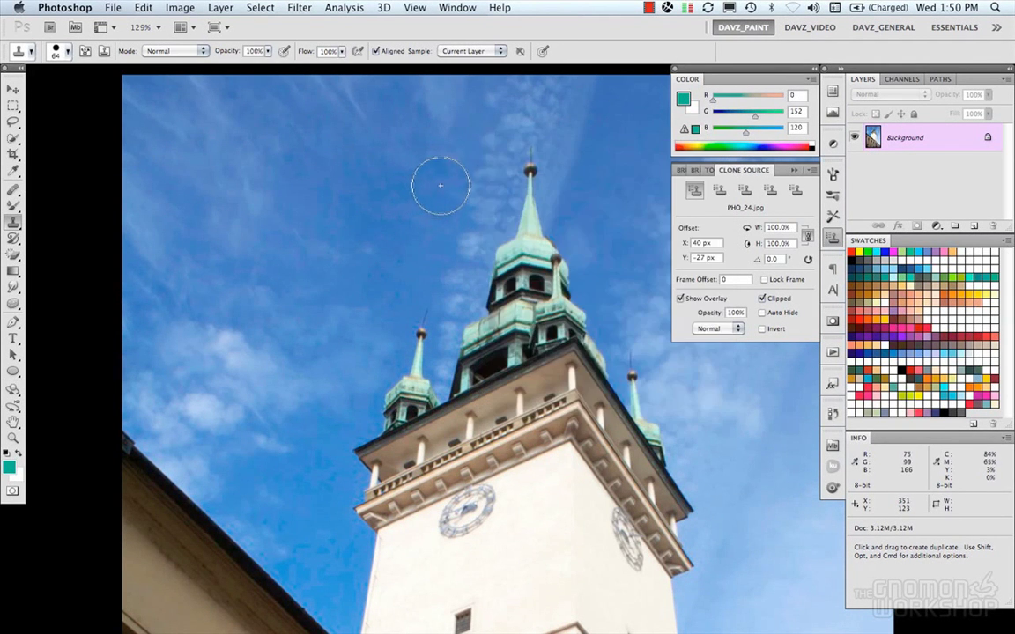
pyautogui.rightClick(467, 211)
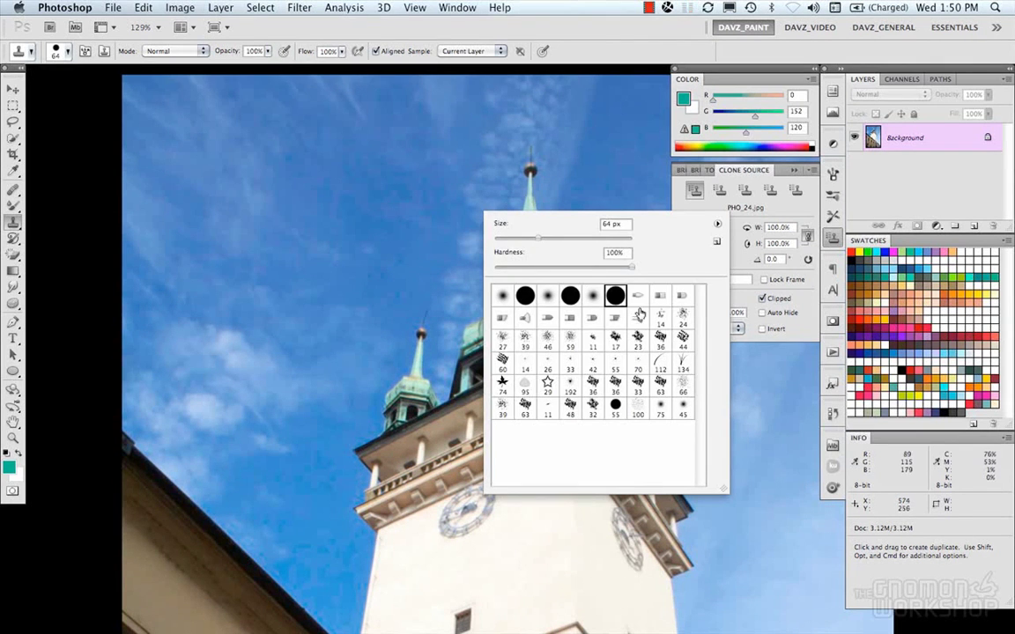
pyautogui.doubleClick(599, 300)
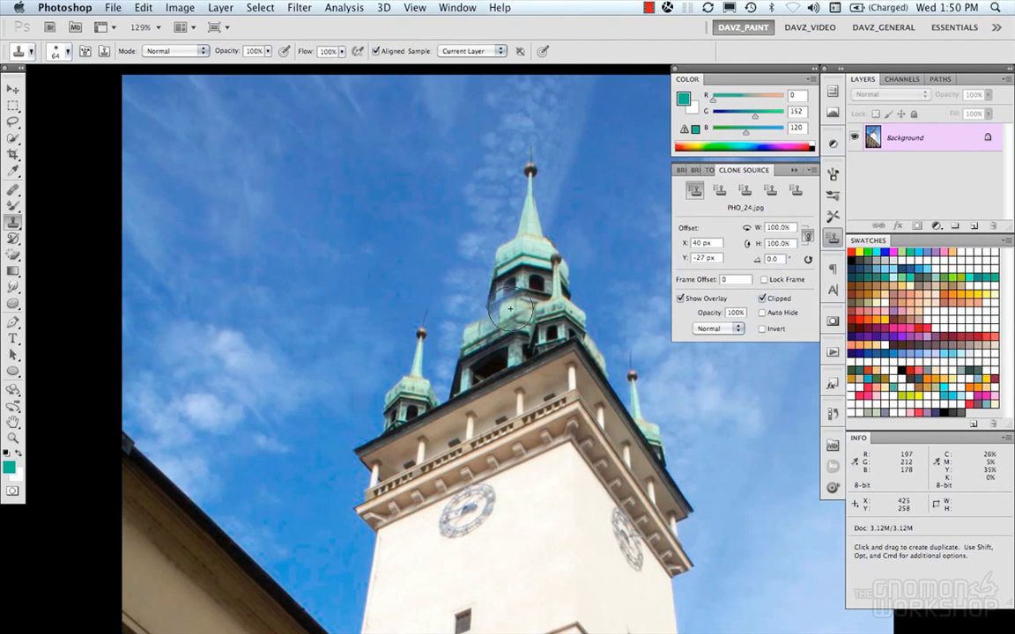
# Sample the green roof just below the spire as the clone source and preview it over the sky.
pyautogui.press('alt')
pyautogui.keyDown('alt'); pyautogui.click(526, 262); pyautogui.keyUp('alt')
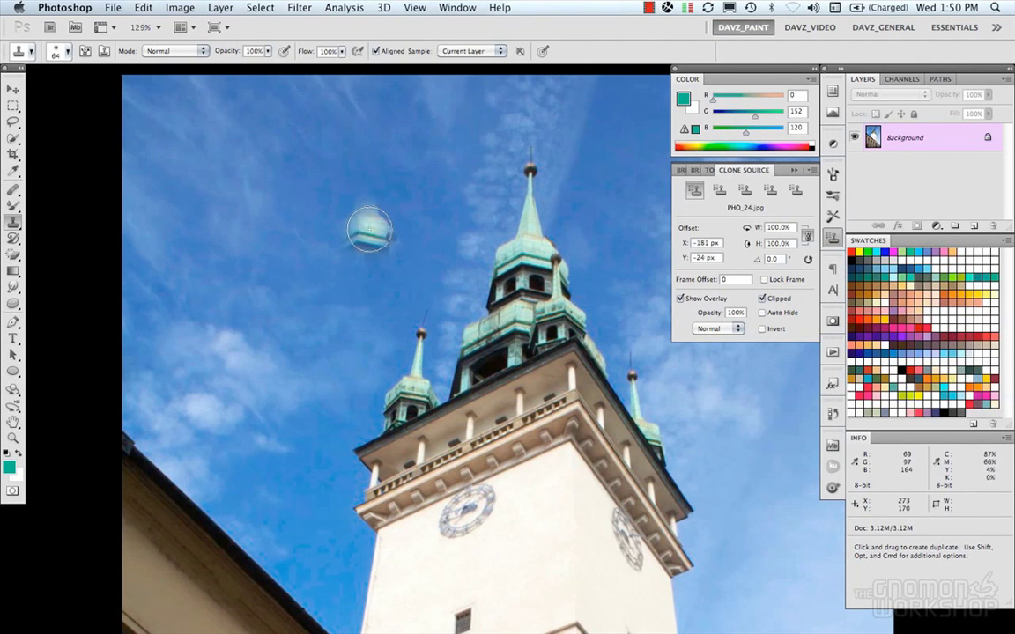
pyautogui.click(597, 230)
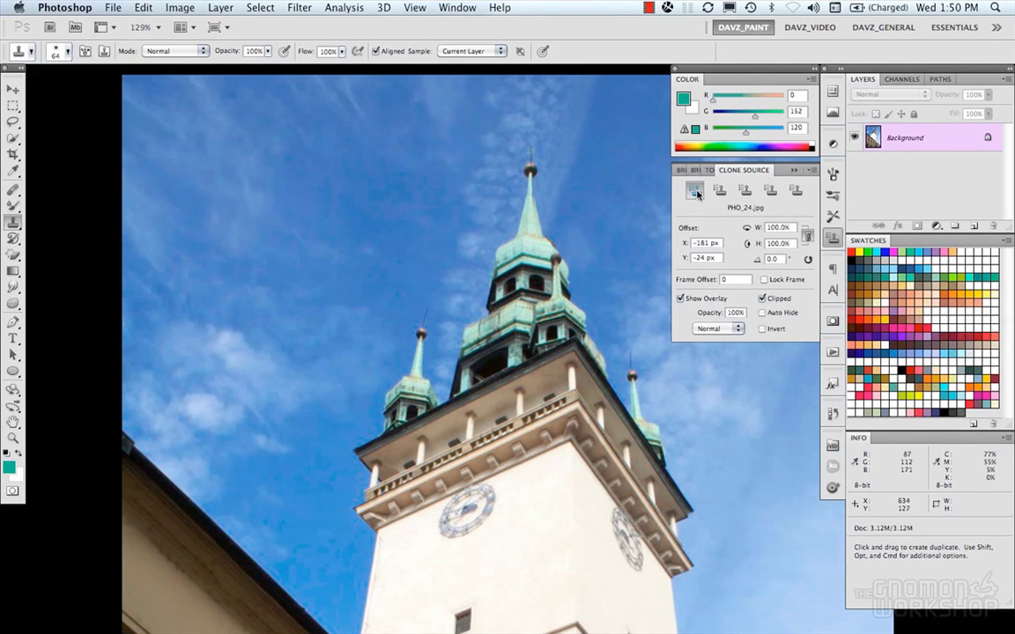
# Store the dark window below the spire as the first clone source and the front clock face as the second.
pyautogui.click(693, 190)
pyautogui.press('alt')
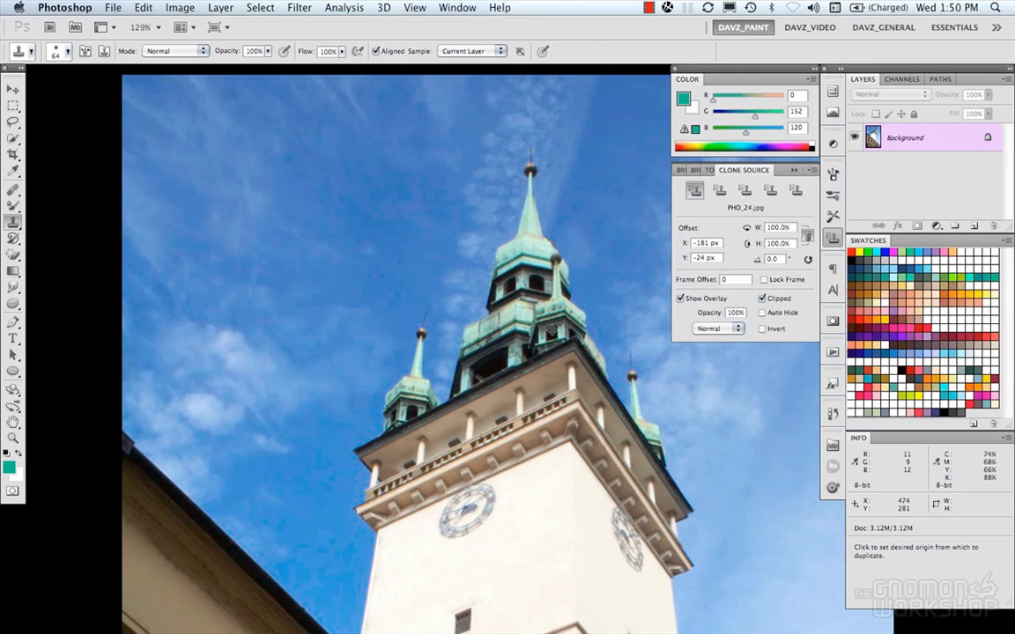
pyautogui.keyDown('alt'); pyautogui.click(553, 332); pyautogui.keyUp('alt')
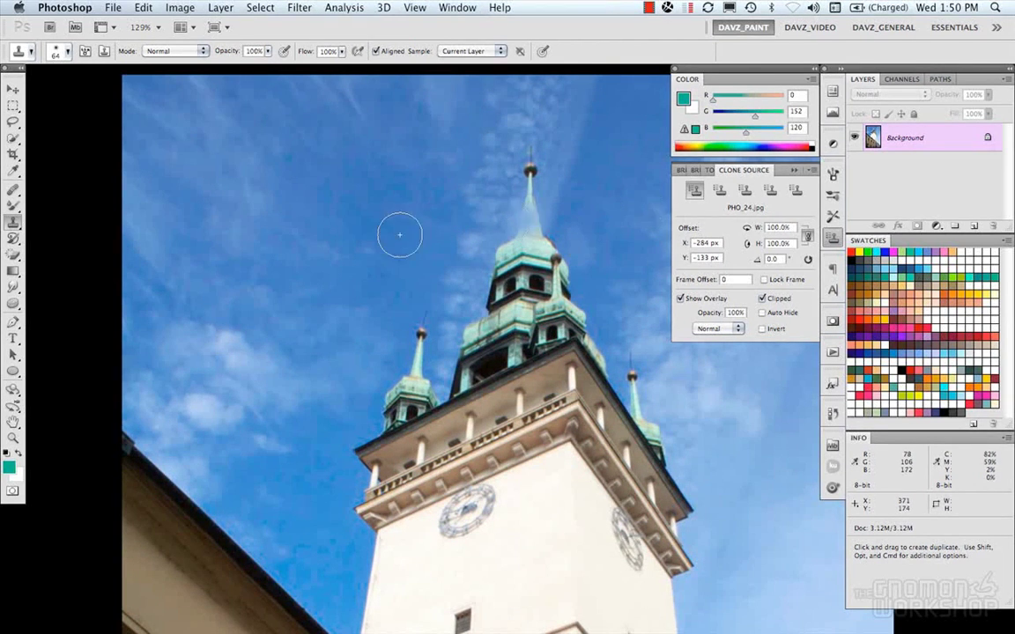
pyautogui.click(721, 191)
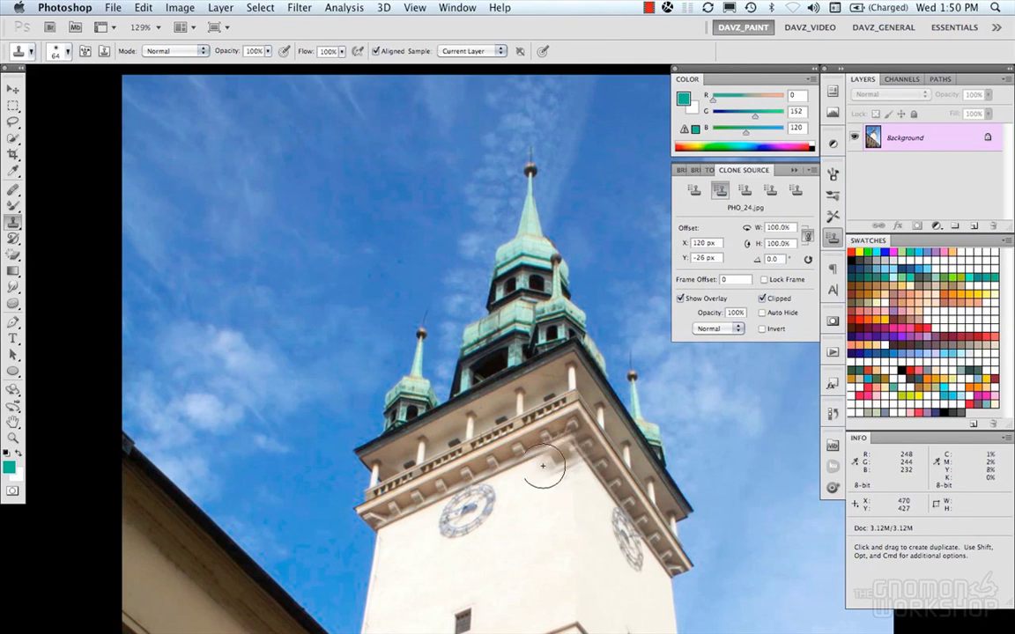
pyautogui.keyDown('alt'); pyautogui.click(466, 504); pyautogui.keyUp('alt')
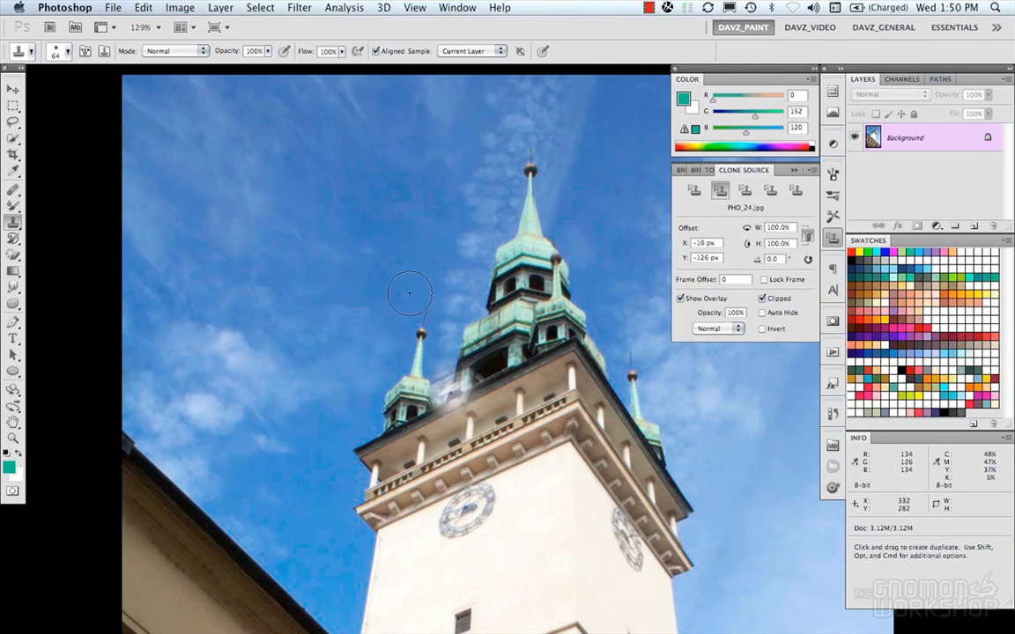
# Try cloning the clock face and the first source into the sky left of the spire, undoing the strokes.
pyautogui.click(361, 227)
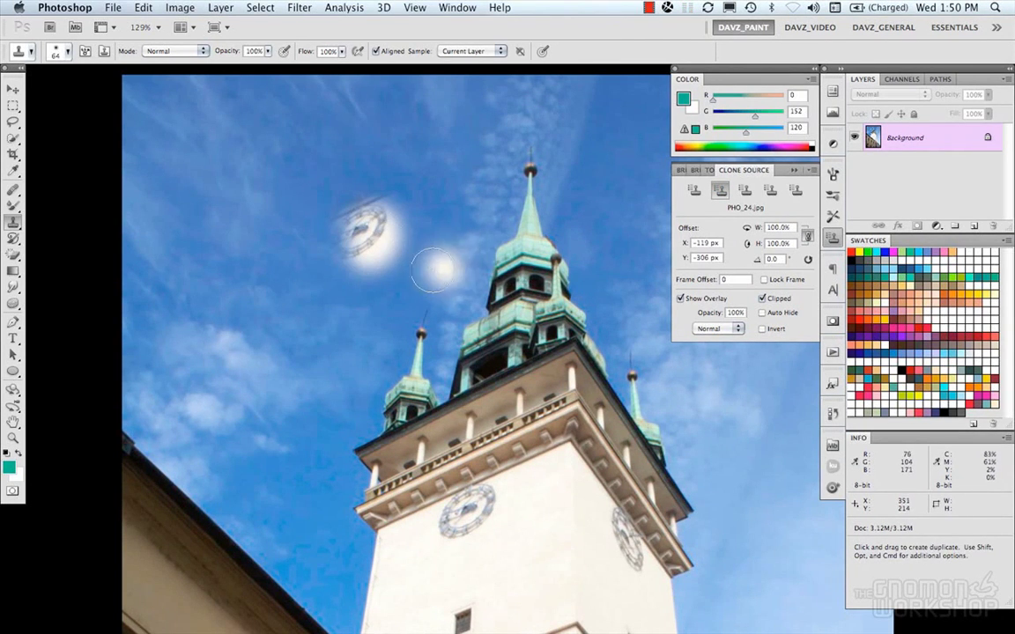
pyautogui.press('super+z')
pyautogui.click(695, 189)
pyautogui.moveTo(301, 226)
pyautogui.mouseDown()
pyautogui.moveTo(361, 217)
pyautogui.moveTo(314, 210)
pyautogui.moveTo(265, 238)
pyautogui.moveTo(286, 180)
pyautogui.moveTo(321, 236)
pyautogui.moveTo(278, 266)
pyautogui.moveTo(349, 239)
pyautogui.moveTo(311, 292)
pyautogui.moveTo(270, 205)
pyautogui.mouseUp()
pyautogui.press('alt+super+z')
pyautogui.press('alt+super+z')
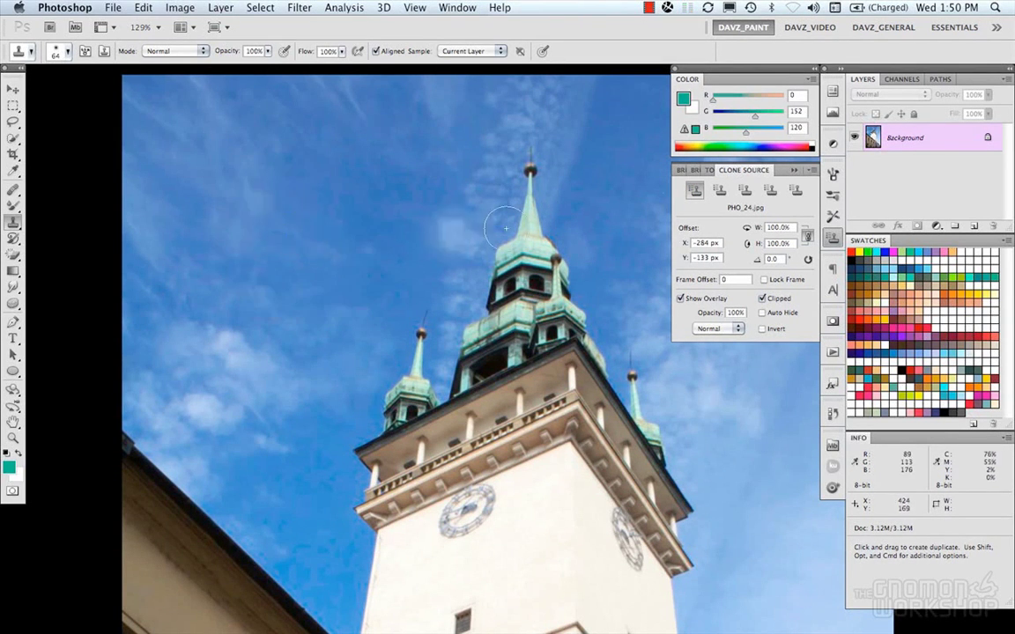
# Switch back to the second clone source, paint a test stroke in the sky and undo it.
pyautogui.click(720, 190)
pyautogui.moveTo(328, 193)
pyautogui.mouseDown()
pyautogui.moveTo(326, 247)
pyautogui.moveTo(340, 231)
pyautogui.moveTo(379, 249)
pyautogui.mouseUp()
pyautogui.press('alt+super+z')
pyautogui.press('alt+super+z')
pyautogui.press('alt+super+z')
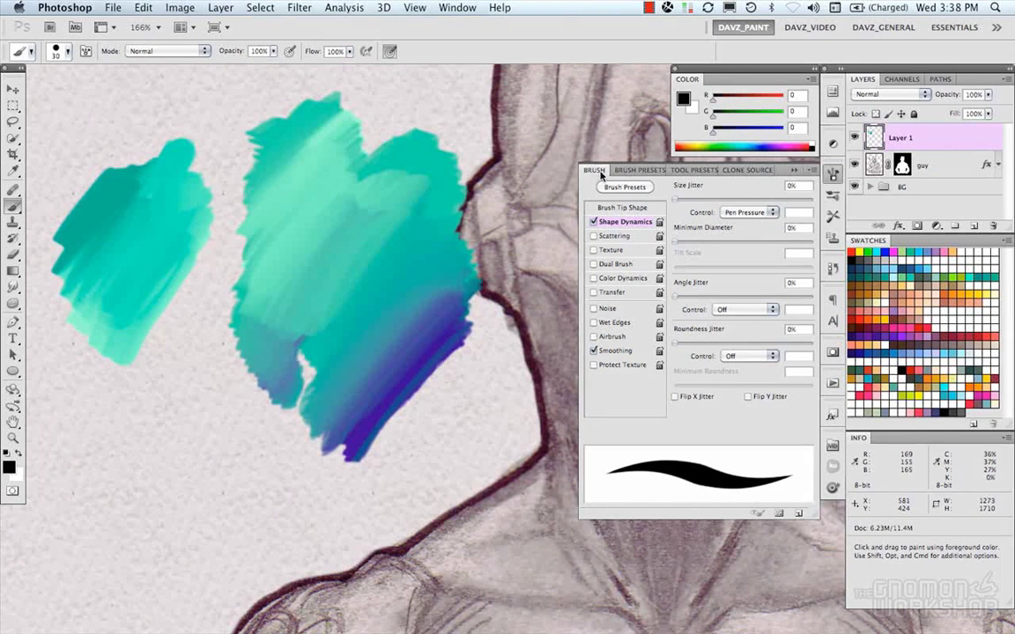
# Compare the brush settings, brush presets and tool presets available for the Brush tool on the character sketch.
pyautogui.click(622, 171)
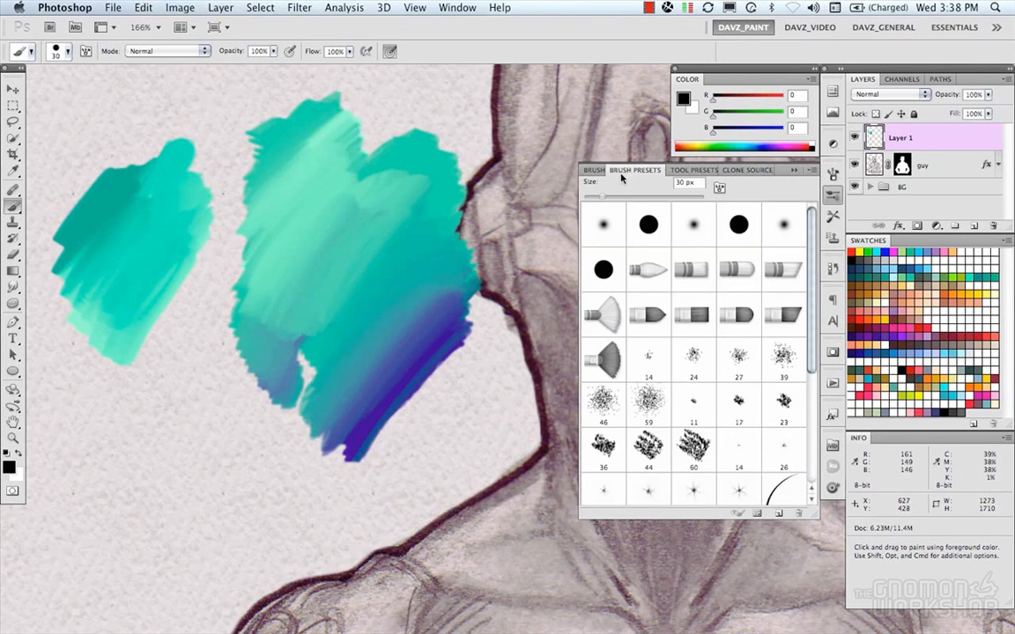
pyautogui.click(691, 170)
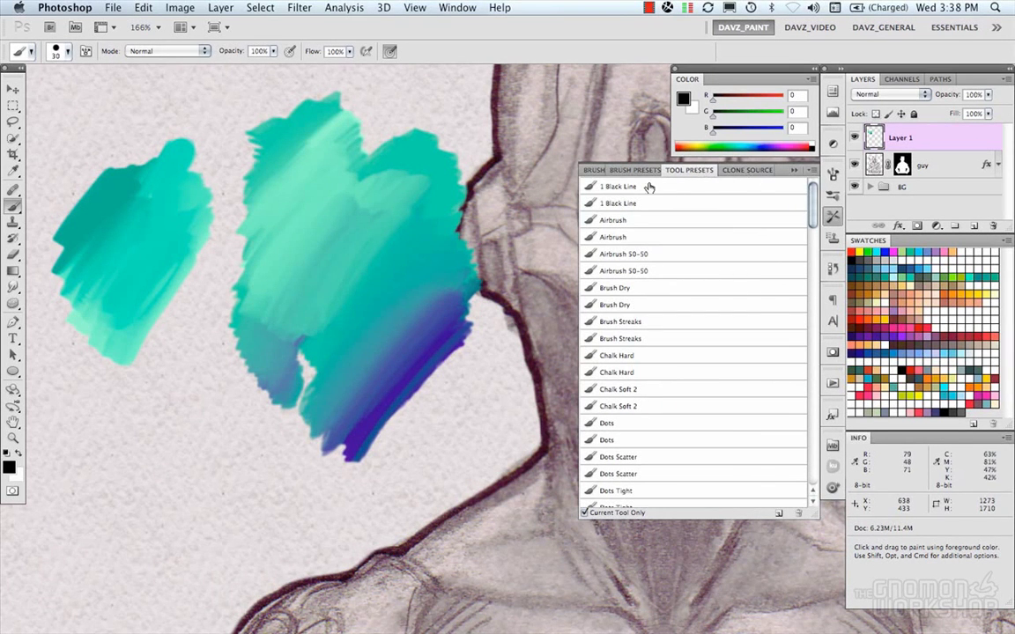
pyautogui.click(593, 171)
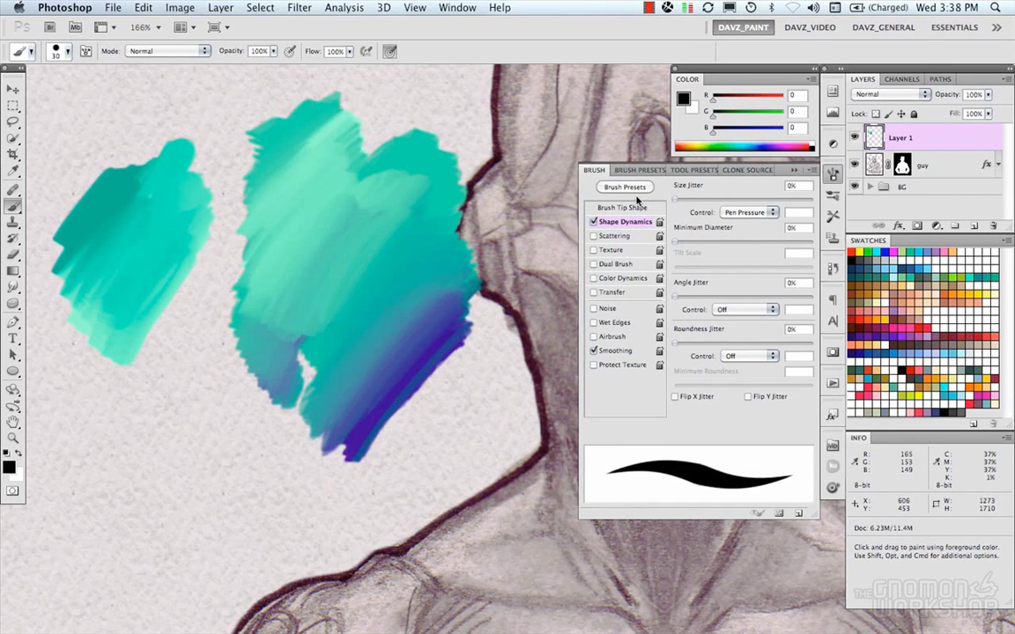
pyautogui.click(642, 186)
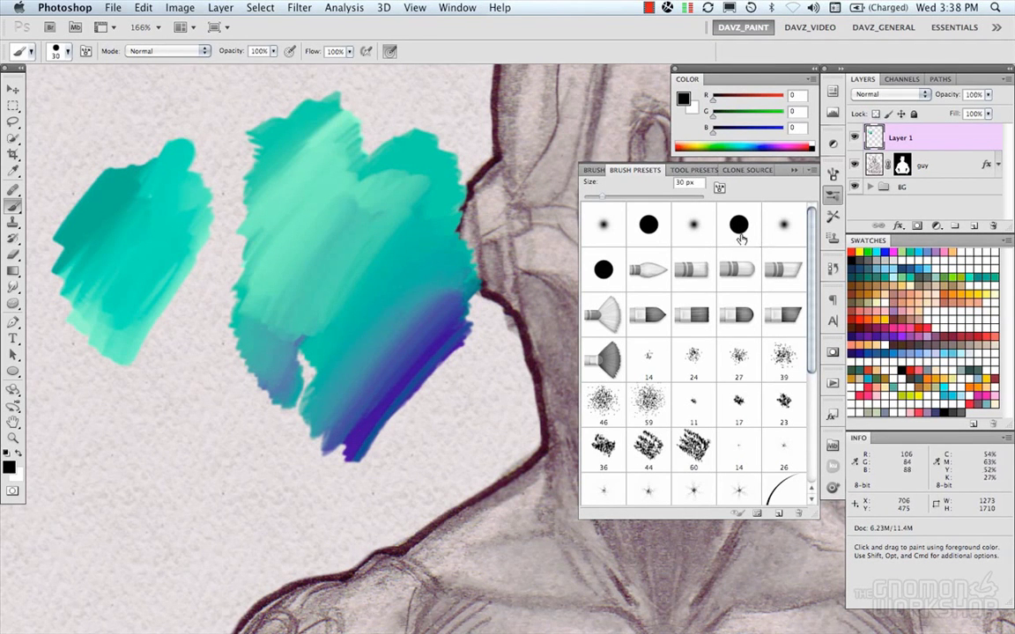
pyautogui.click(692, 171)
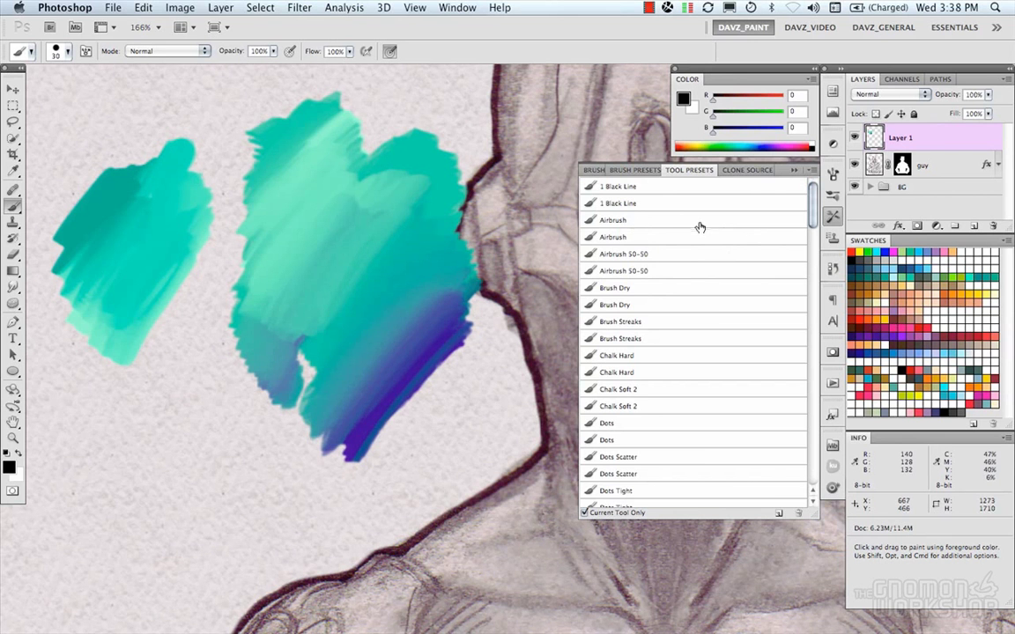
pyautogui.click(631, 170)
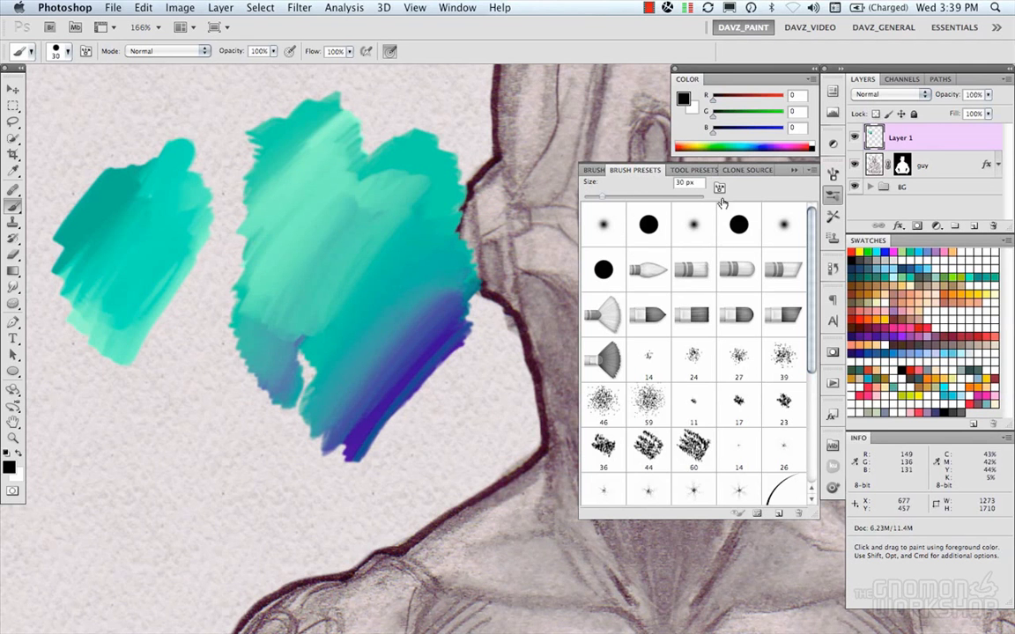
pyautogui.click(692, 170)
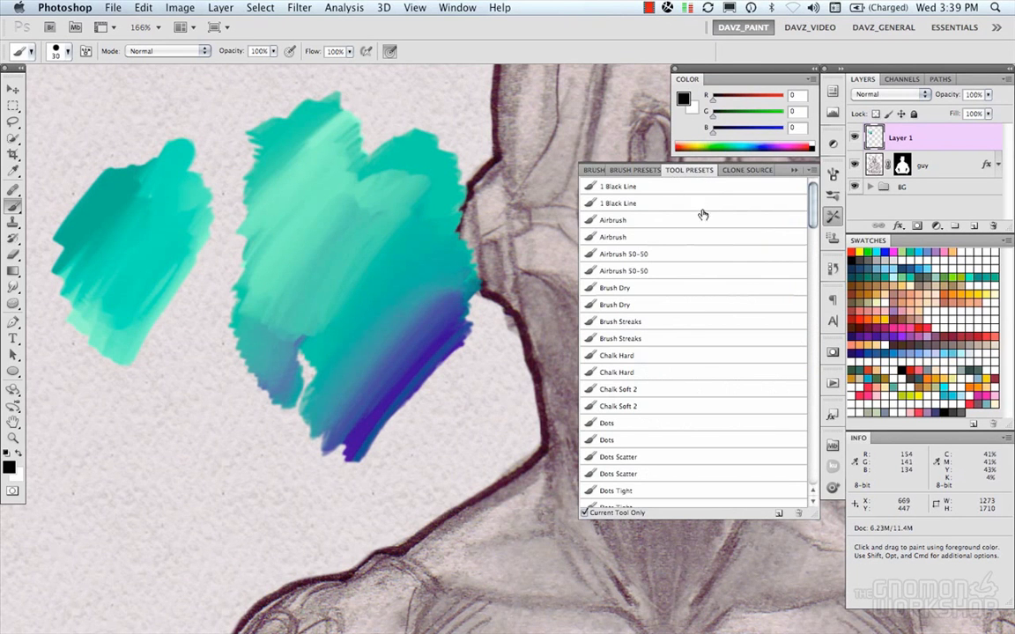
pyautogui.click(635, 170)
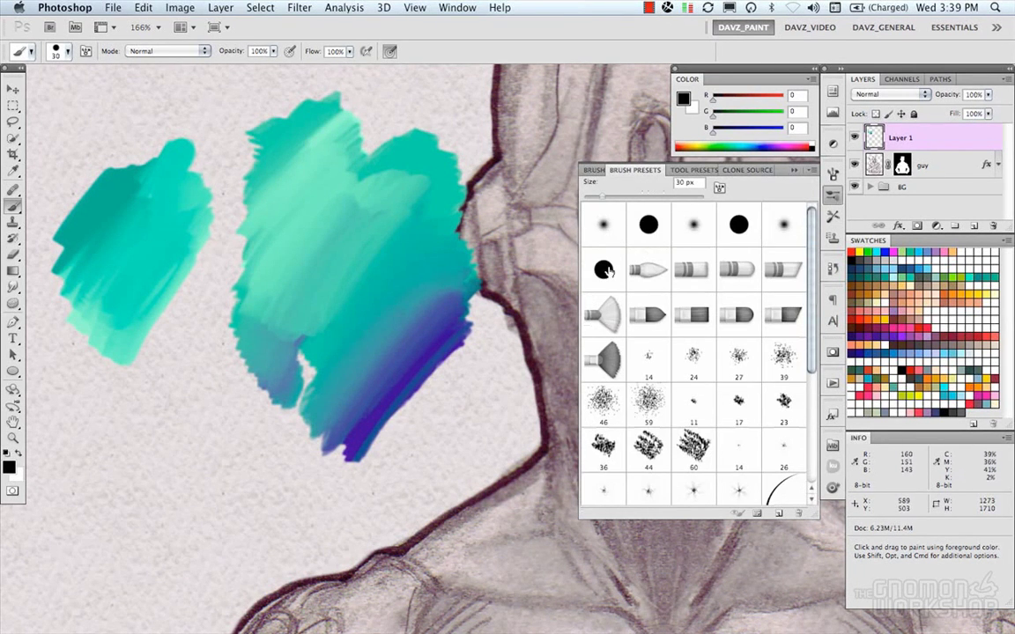
# Try the Text Only, Small Thumbnail and Large Thumbnail views for the brush presets.
pyautogui.click(811, 172)
pyautogui.click(814, 175)
pyautogui.click(812, 173)
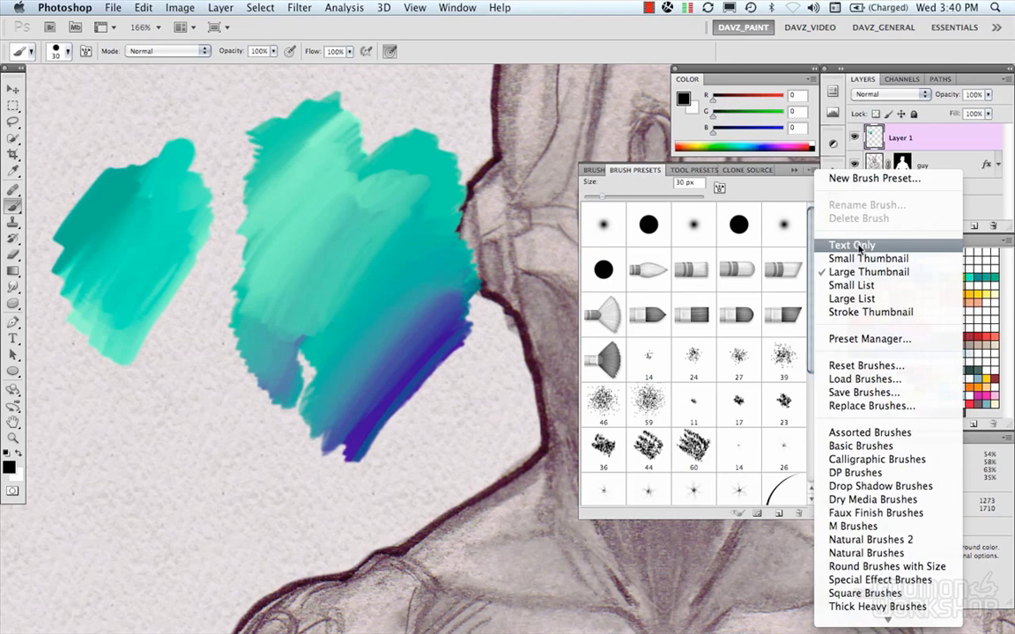
pyautogui.click(855, 246)
pyautogui.click(814, 173)
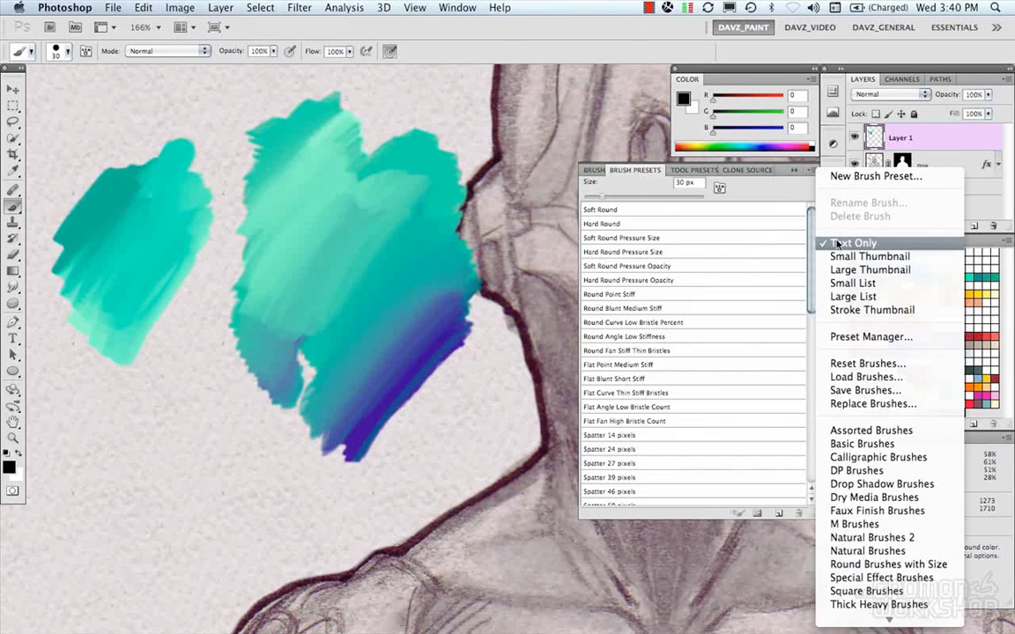
pyautogui.click(859, 256)
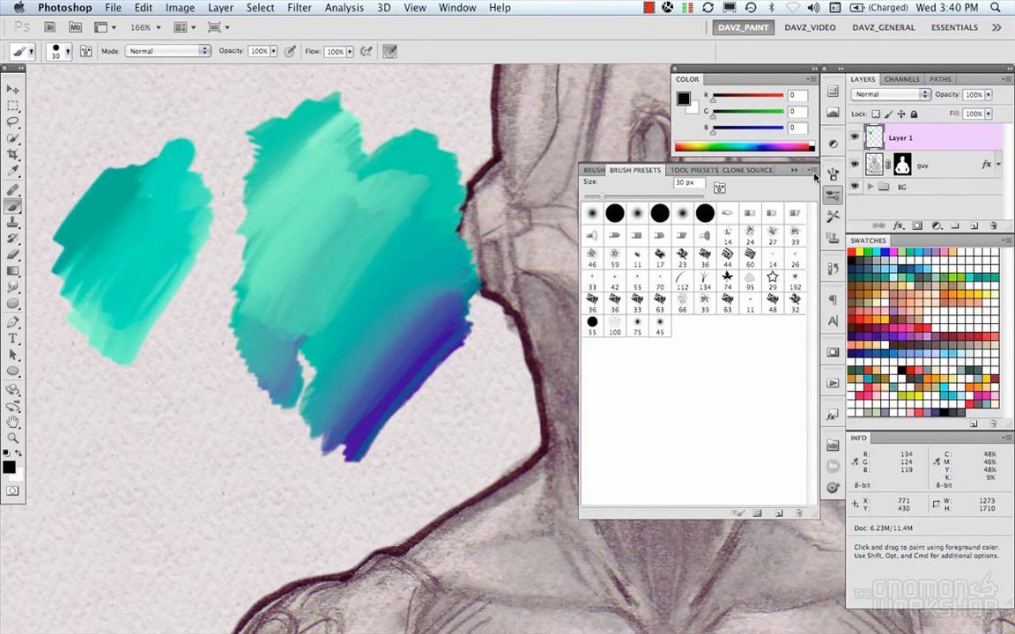
pyautogui.click(814, 174)
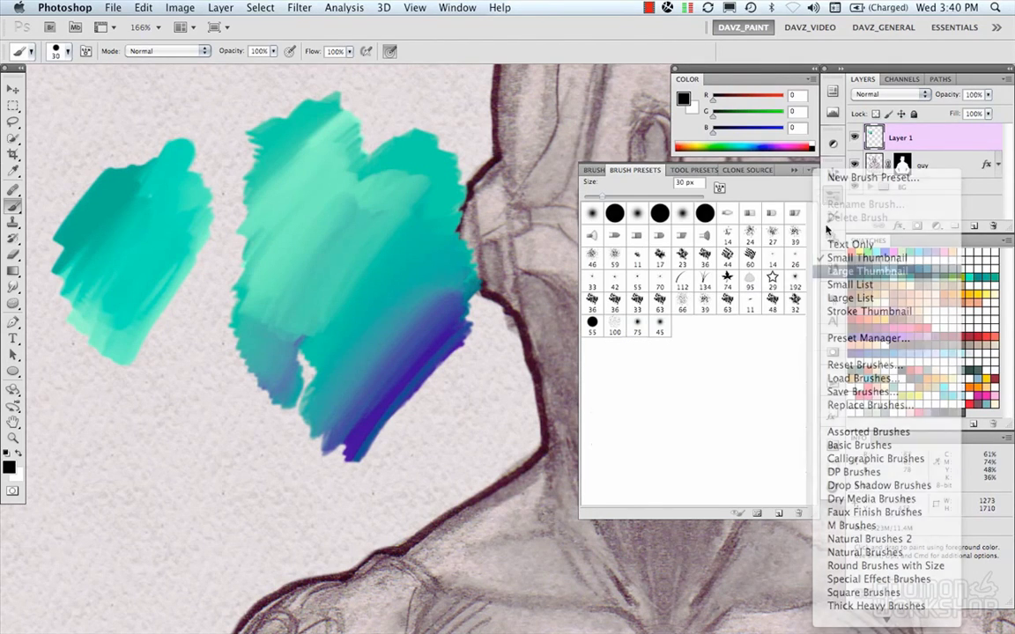
pyautogui.click(837, 270)
# Display the brush presets as a Large List and open the Preset Manager for brushes.
pyautogui.click(814, 173)
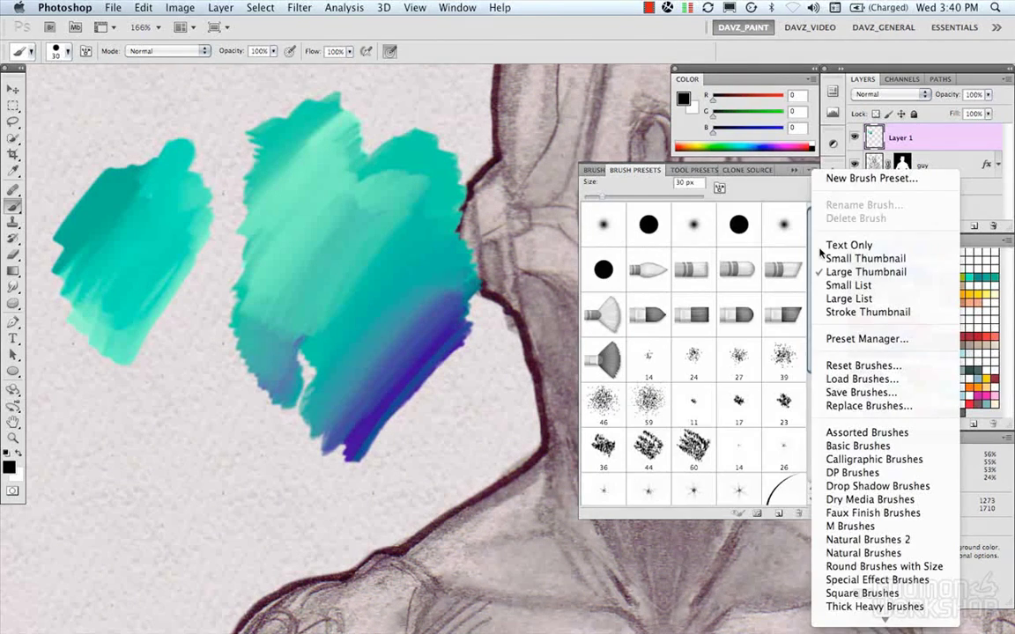
pyautogui.click(837, 299)
pyautogui.click(814, 173)
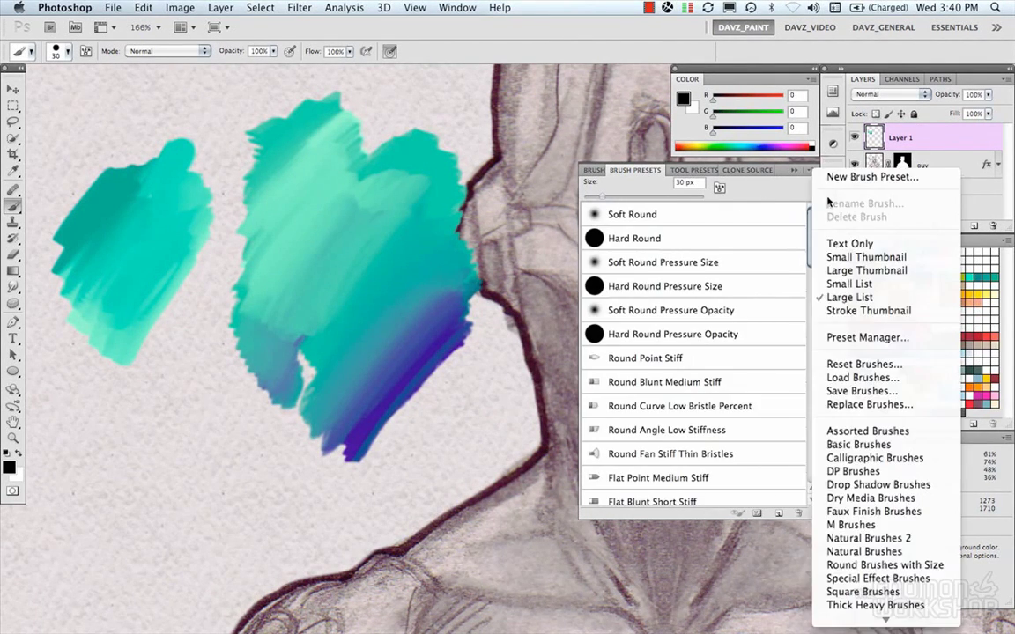
pyautogui.click(871, 338)
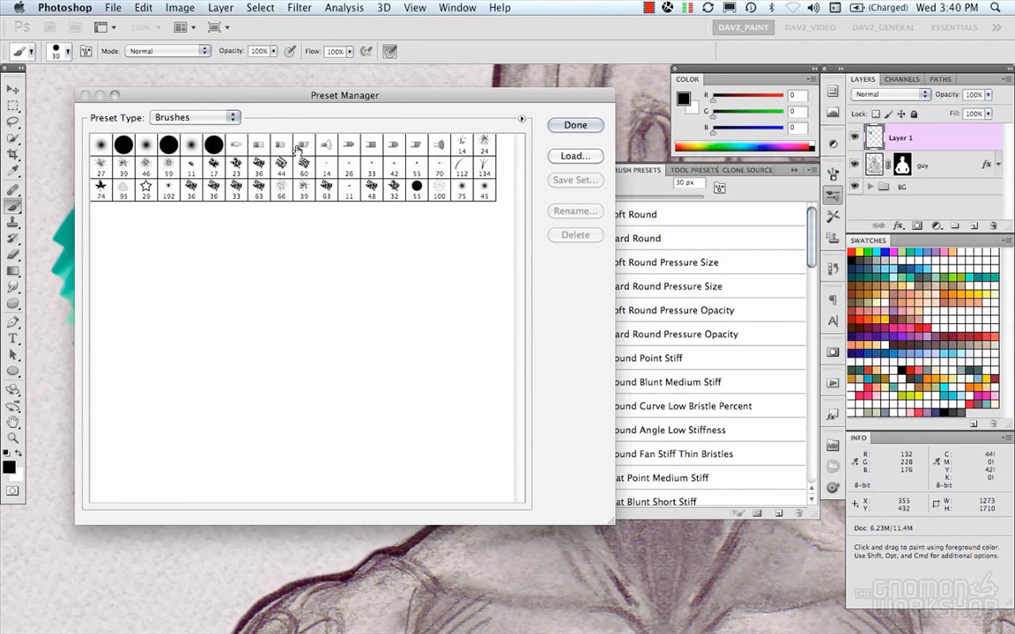
# Switch the Preset Manager to the Tools preset type and delete all of its tool presets.
pyautogui.click(234, 120)
pyautogui.click(216, 207)
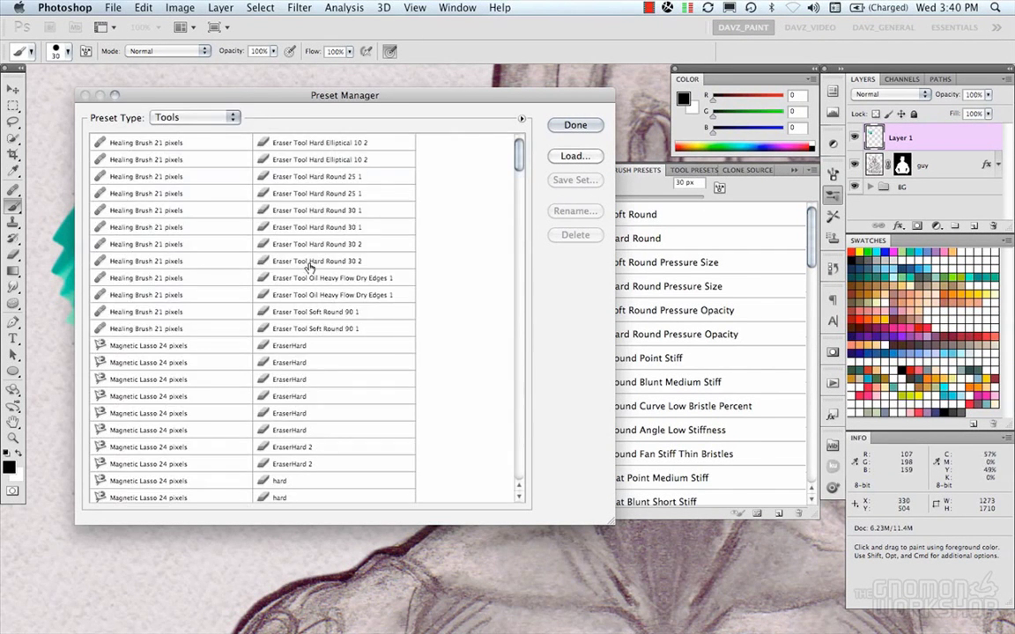
pyautogui.moveTo(518, 155)
pyautogui.mouseDown()
pyautogui.moveTo(522, 251)
pyautogui.moveTo(519, 146)
pyautogui.mouseUp()
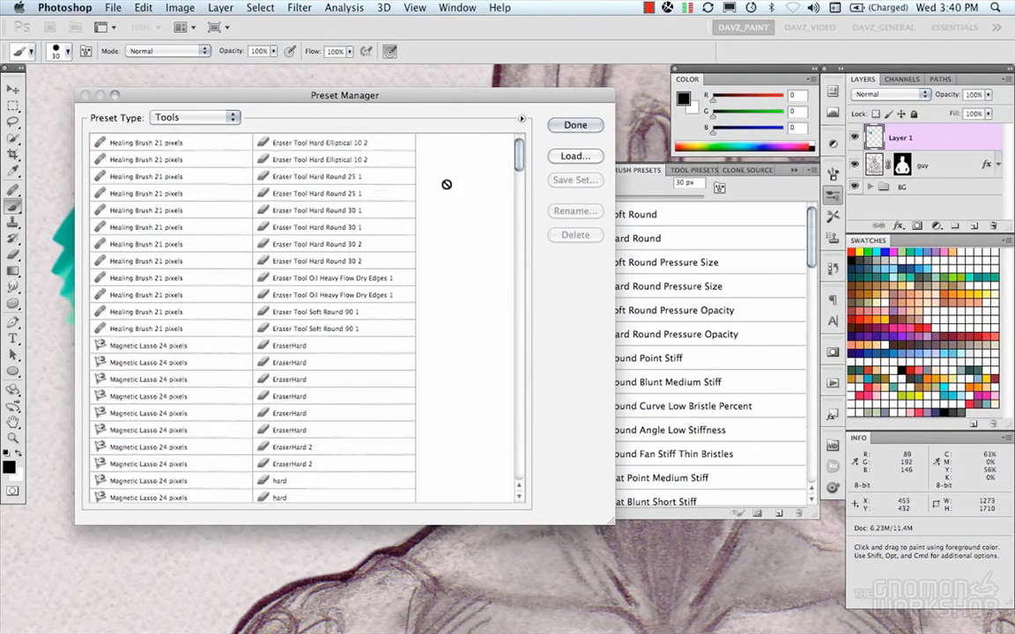
pyautogui.press('super+a')
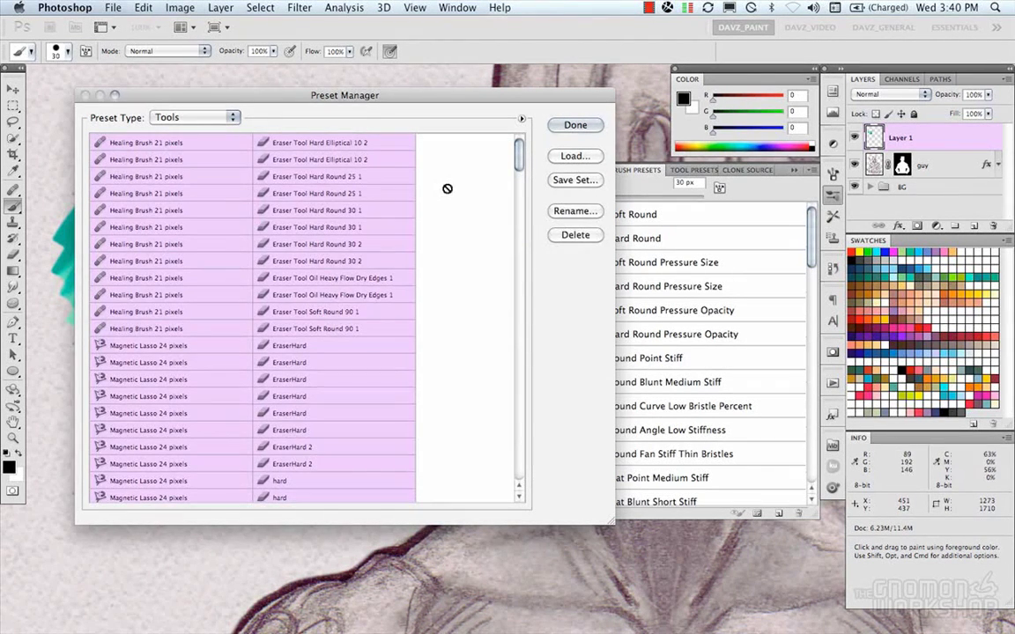
pyautogui.click(560, 239)
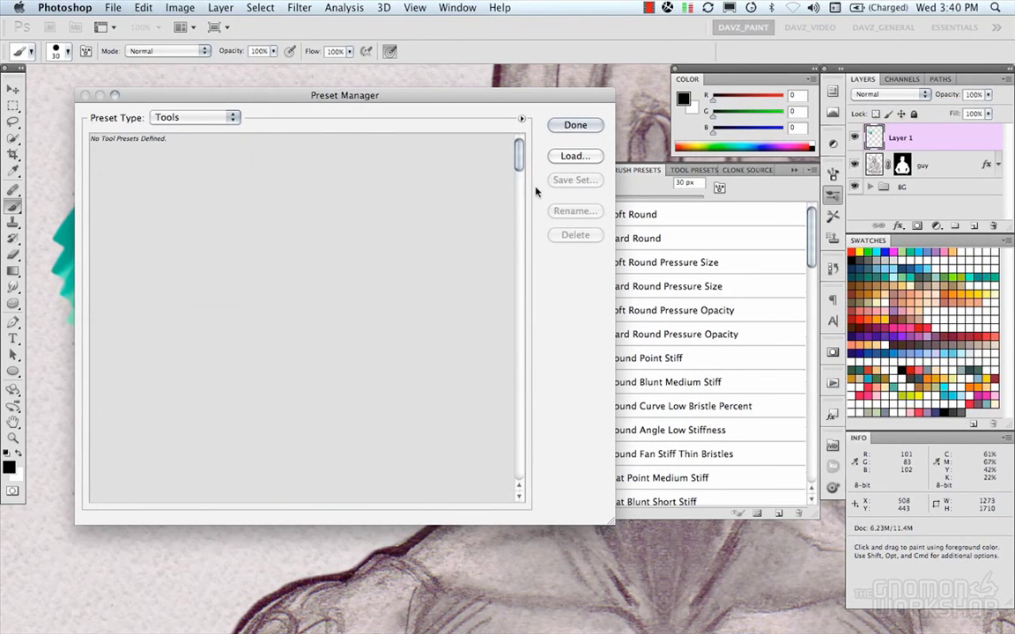
# Load the Davz2010_ToolPresets.tpl file into the Preset Manager and close the manager.
pyautogui.click(571, 157)
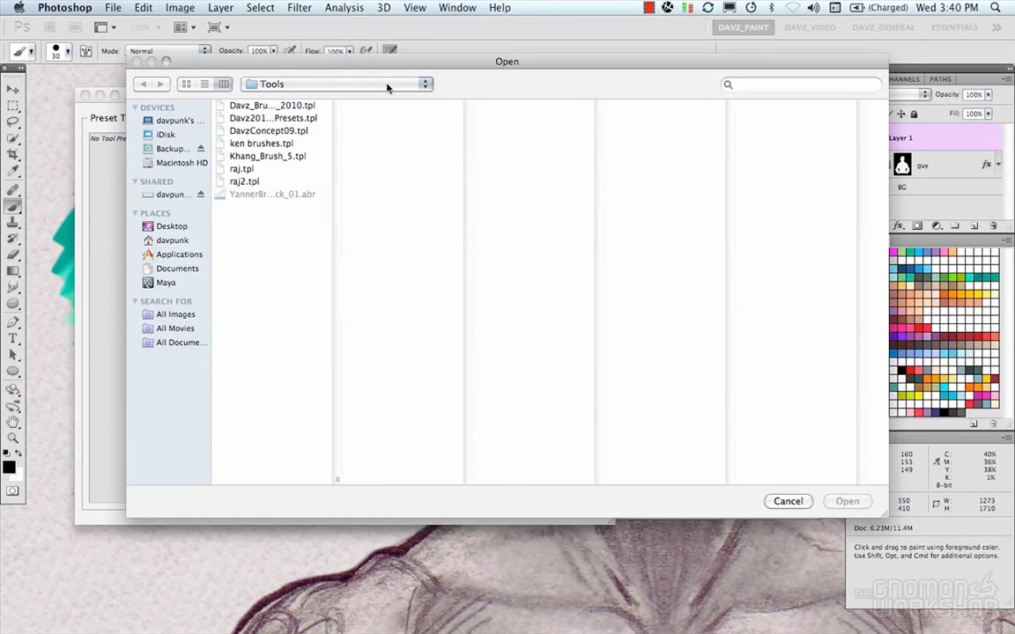
pyautogui.moveTo(336, 482); pyautogui.dragTo(377, 481)
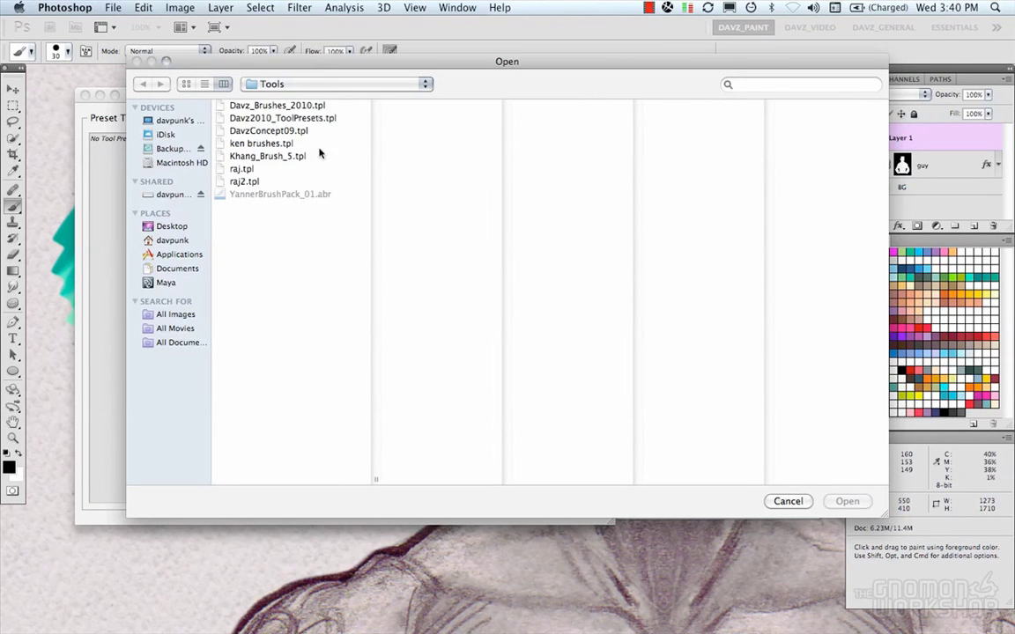
pyautogui.click(308, 121)
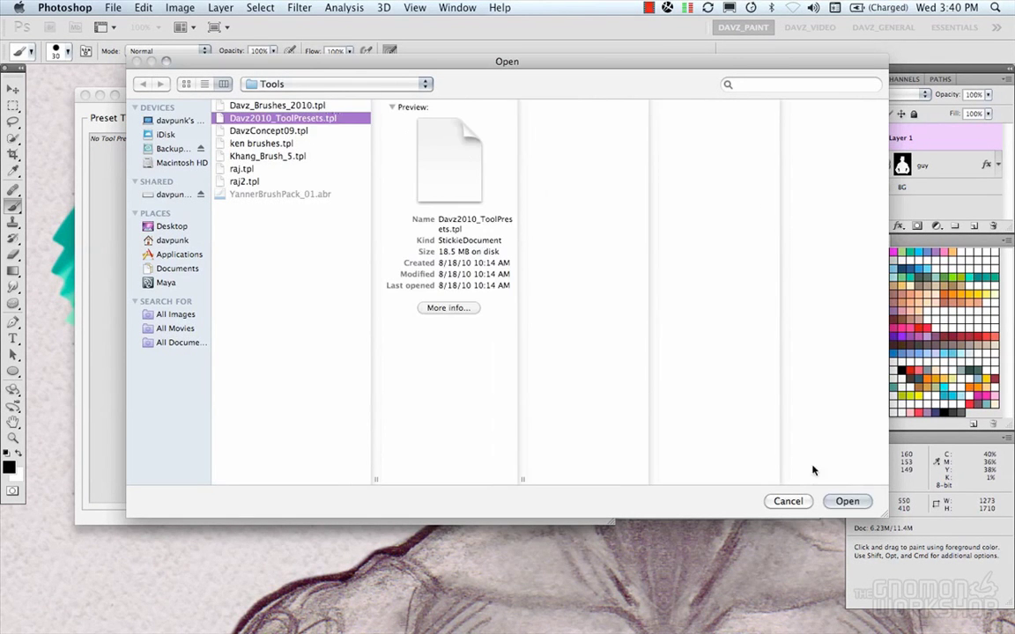
pyautogui.click(844, 501)
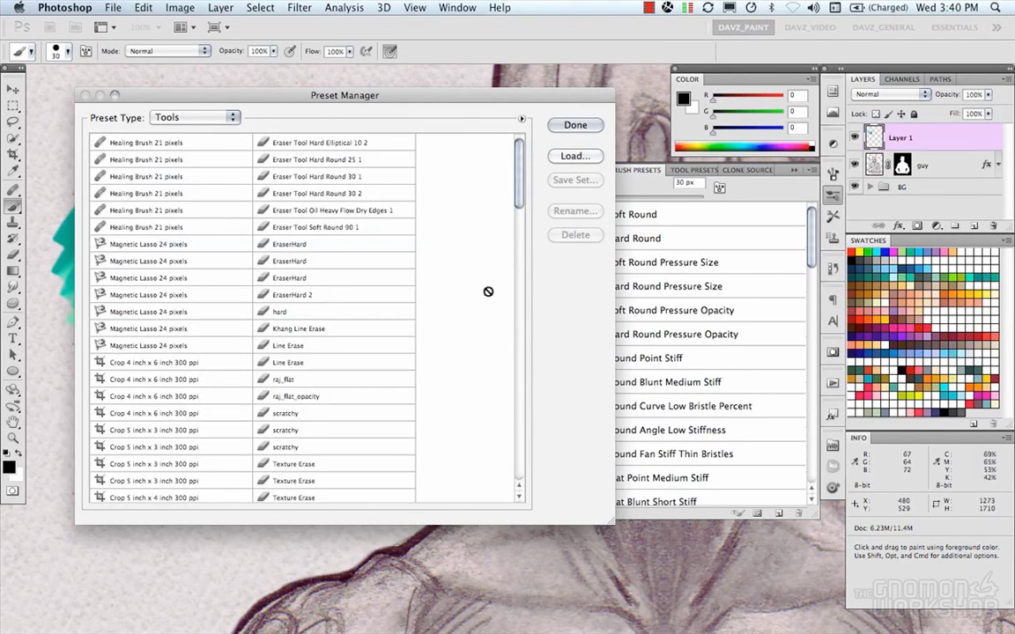
pyautogui.moveTo(519, 186); pyautogui.dragTo(423, 92)
pyautogui.click(574, 125)
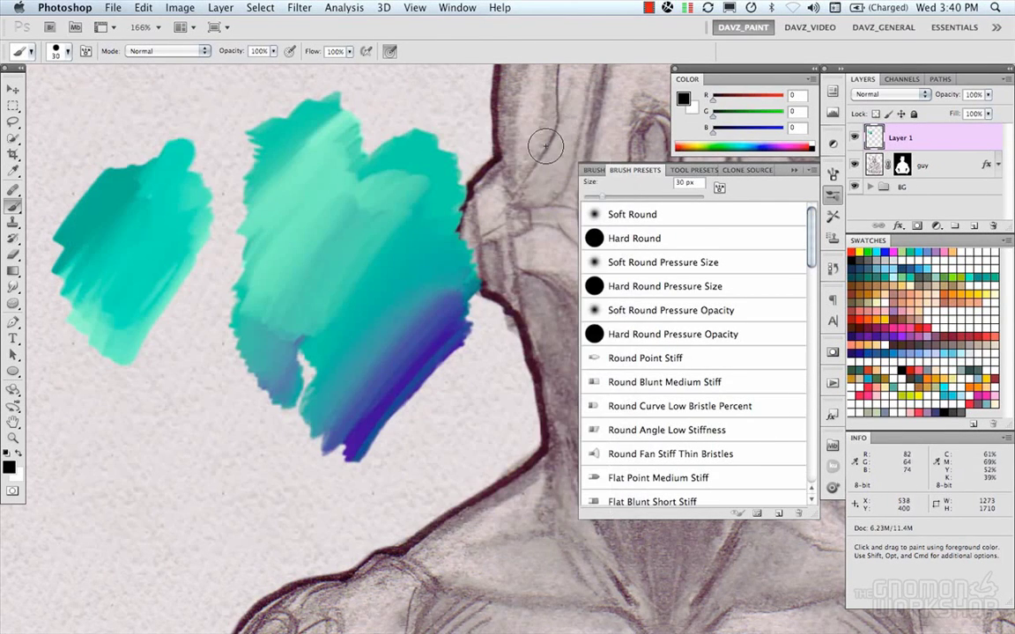
# Show the Brush tool's tool presets and save the set as Davz2010_ToolPresets in the Tools folder.
pyautogui.click(684, 173)
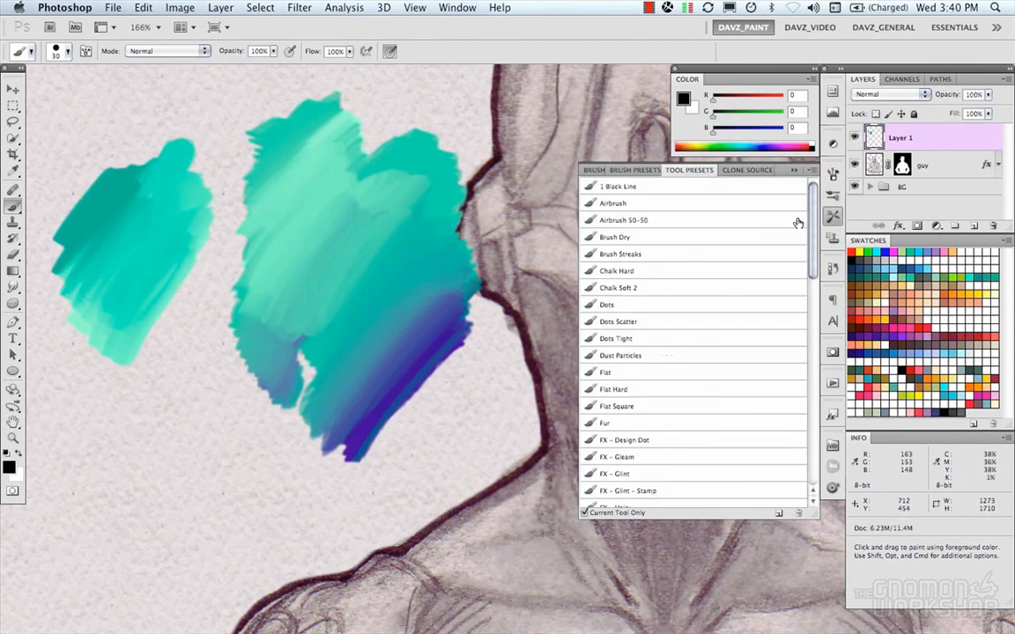
pyautogui.moveTo(812, 220)
pyautogui.mouseDown()
pyautogui.moveTo(816, 369)
pyautogui.moveTo(814, 195)
pyautogui.mouseUp()
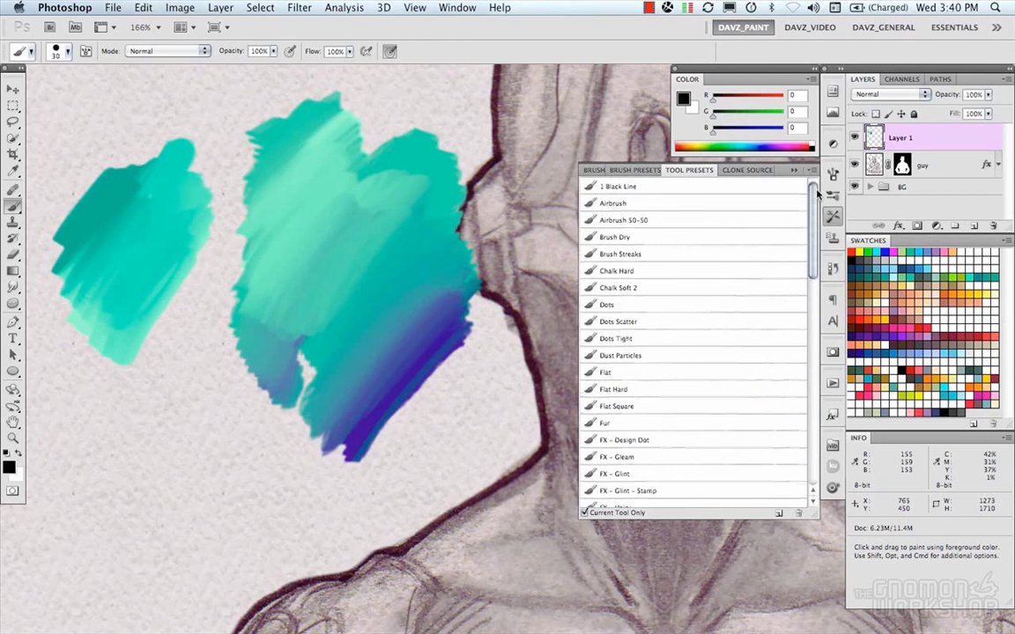
pyautogui.click(642, 170)
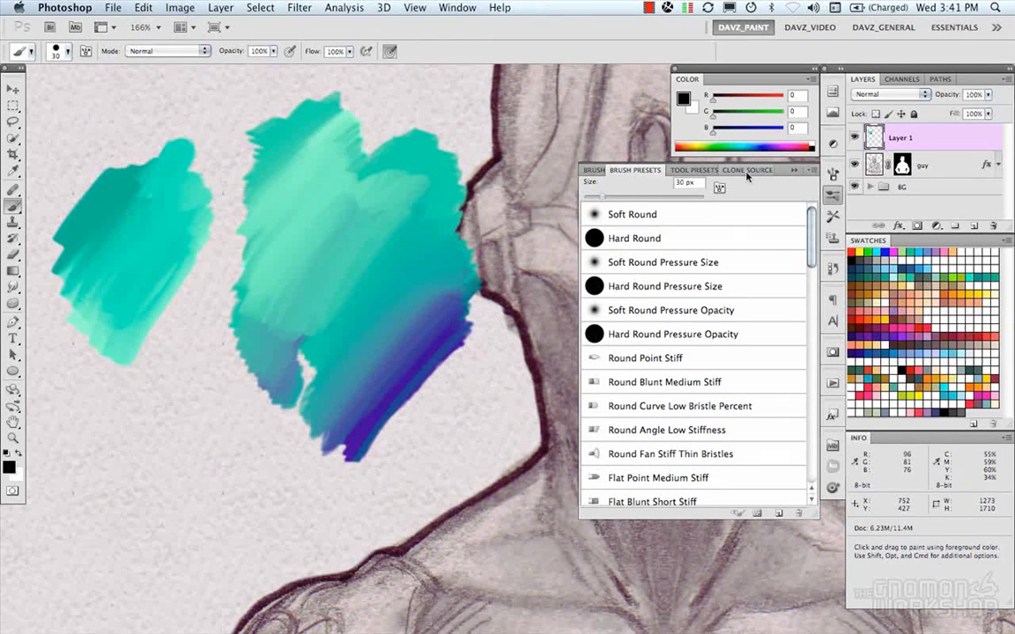
pyautogui.click(689, 170)
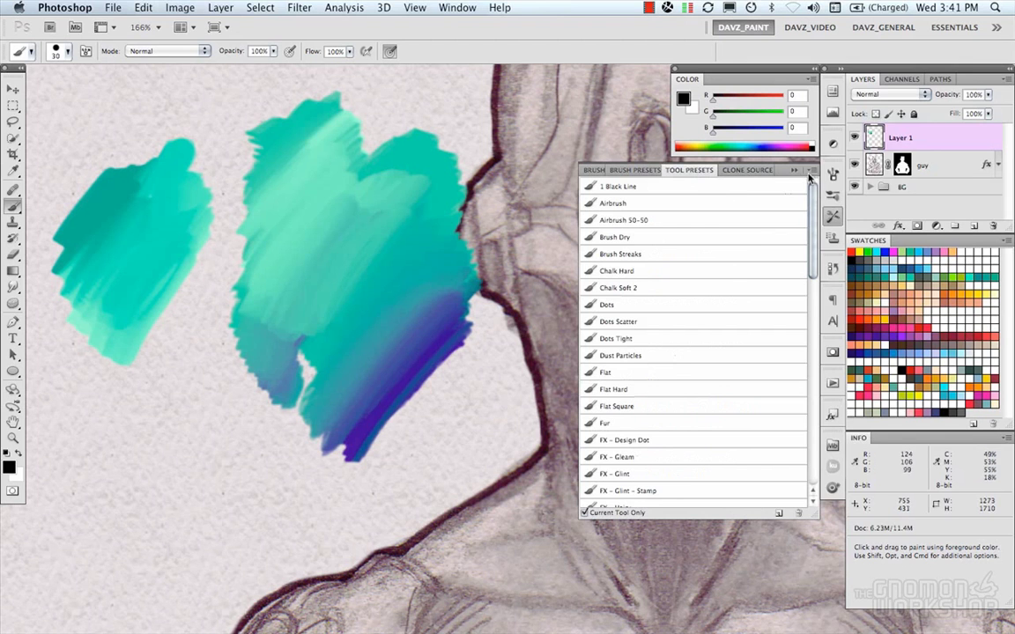
pyautogui.click(809, 171)
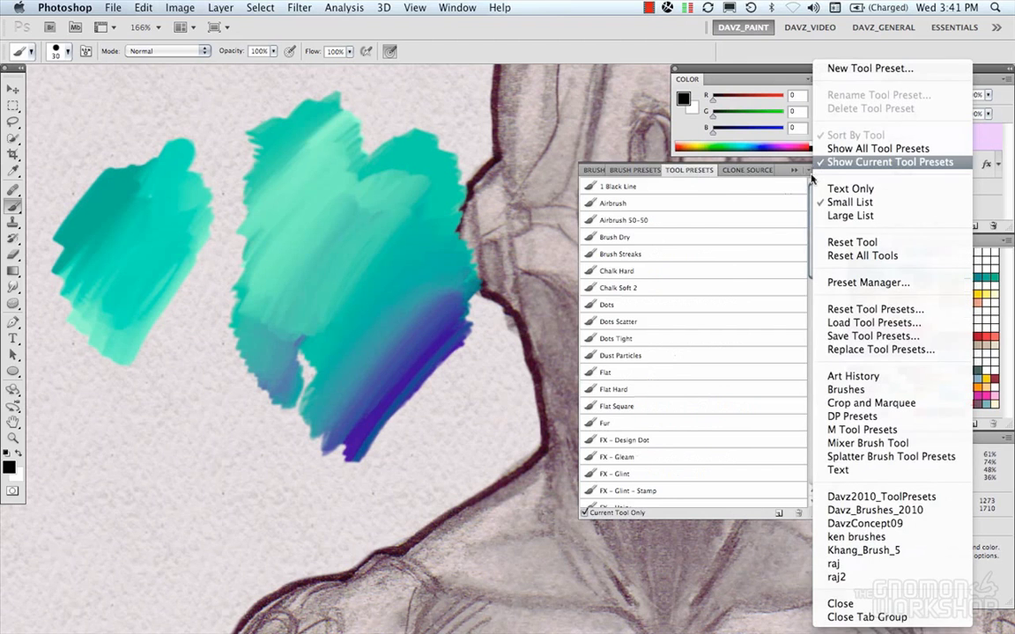
pyautogui.click(856, 337)
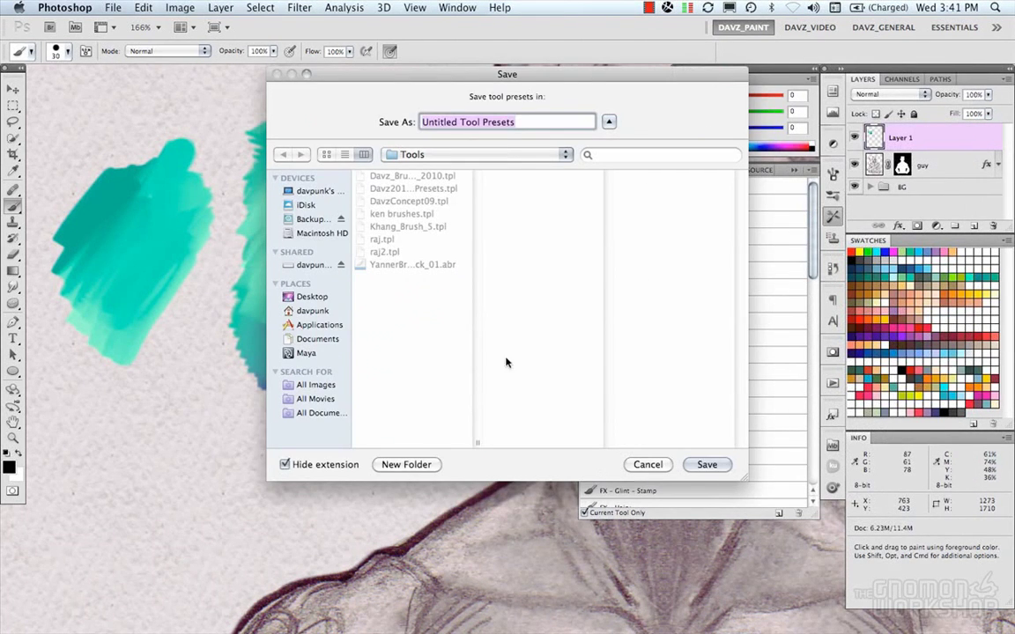
pyautogui.moveTo(476, 446); pyautogui.dragTo(559, 443)
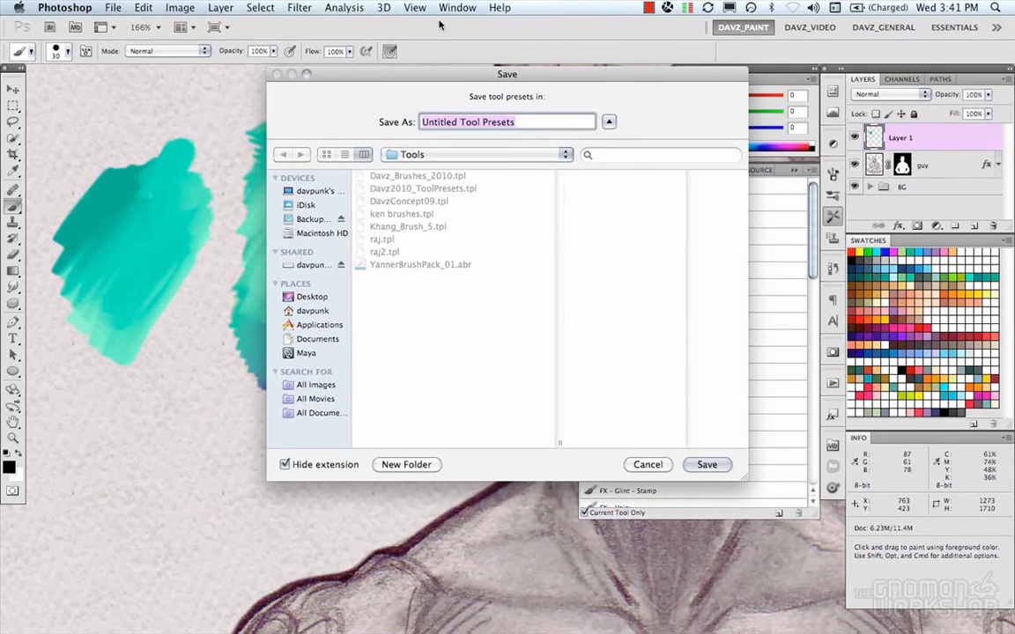
pyautogui.click(440, 188)
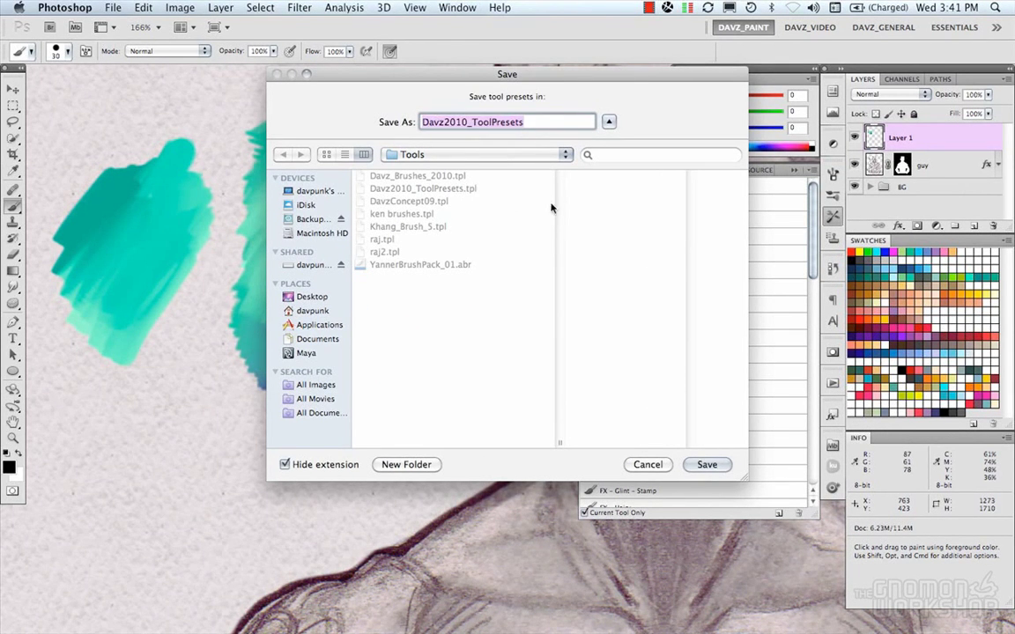
pyautogui.click(709, 465)
pyautogui.click(610, 167)
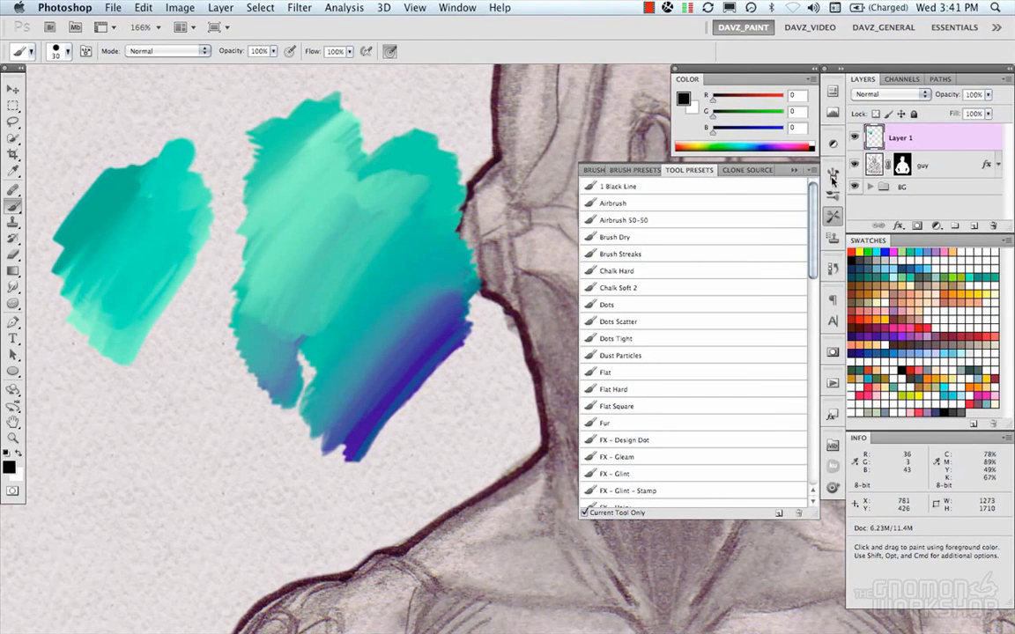
# Return to the brush presets and display them as large thumbnails.
pyautogui.click(793, 169)
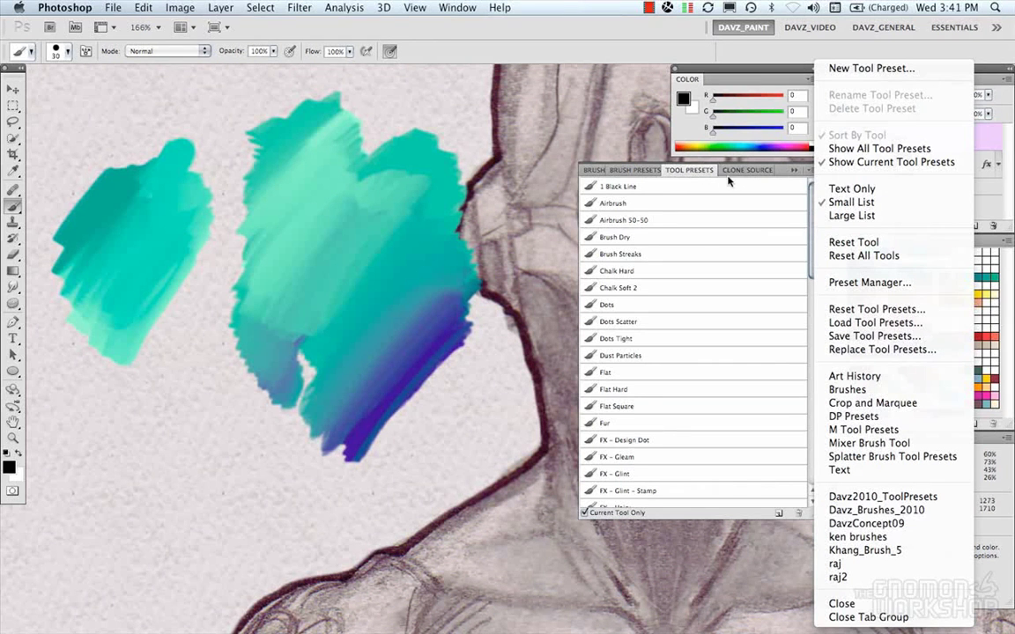
pyautogui.click(633, 173)
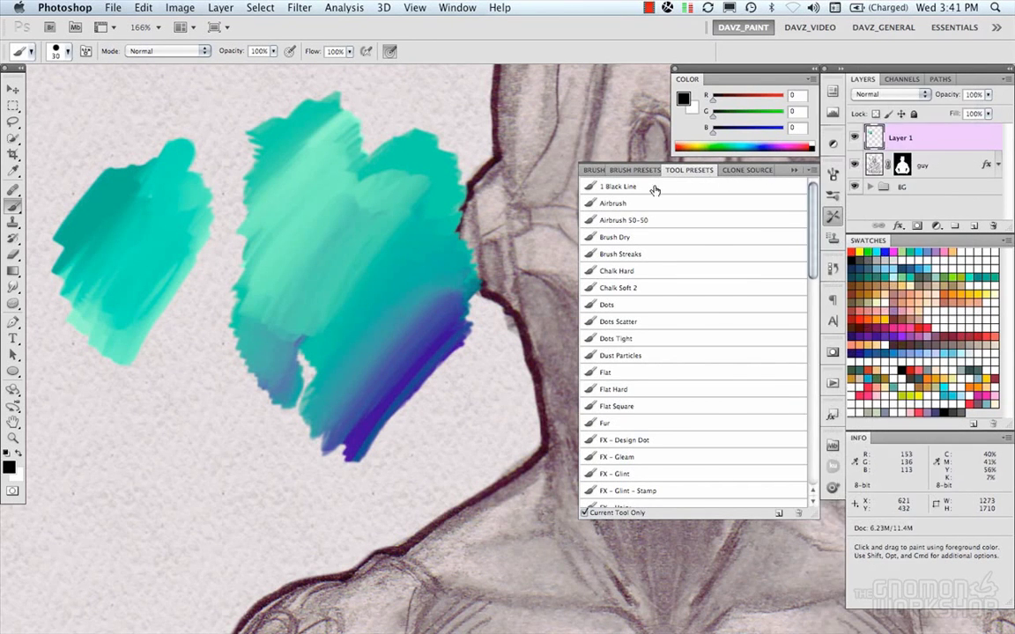
pyautogui.click(638, 172)
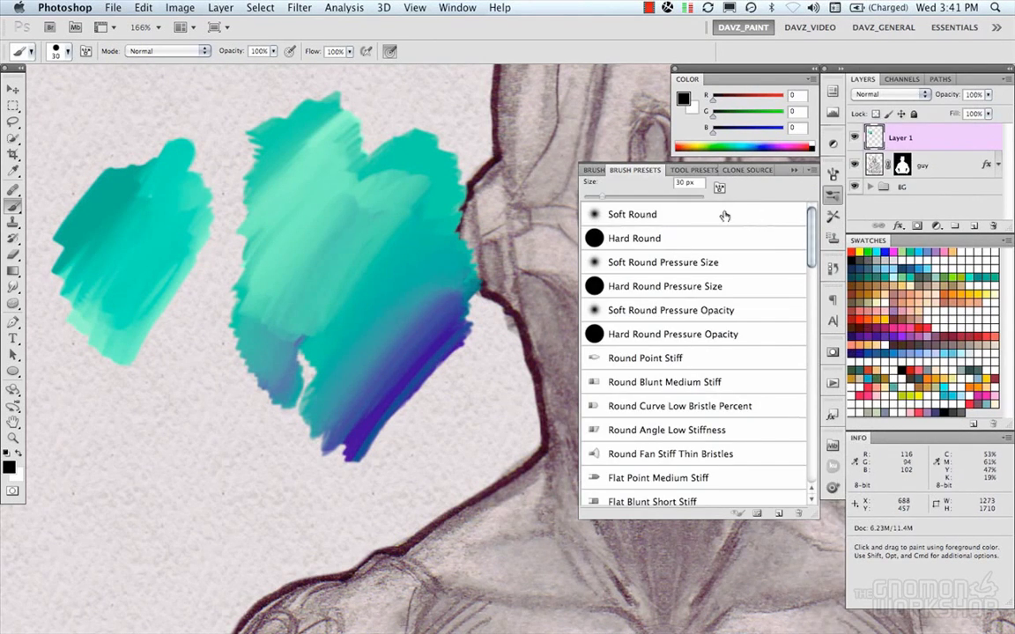
pyautogui.click(794, 170)
pyautogui.click(842, 261)
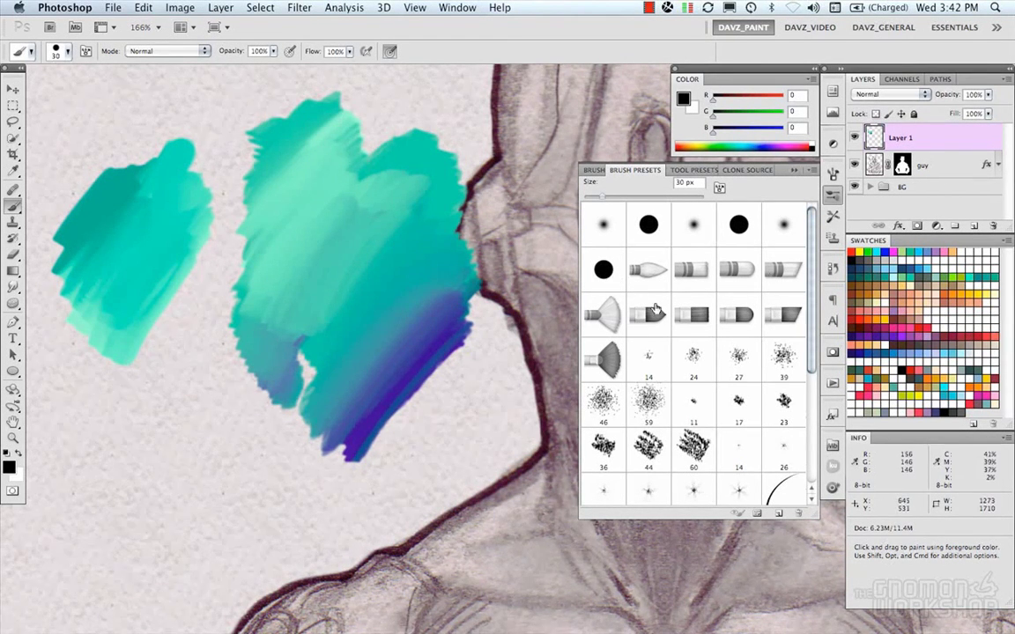
# Choose the Round Point Stiff bristle brush, paint black test strokes over the teal paint and undo the last one.
pyautogui.click(647, 272)
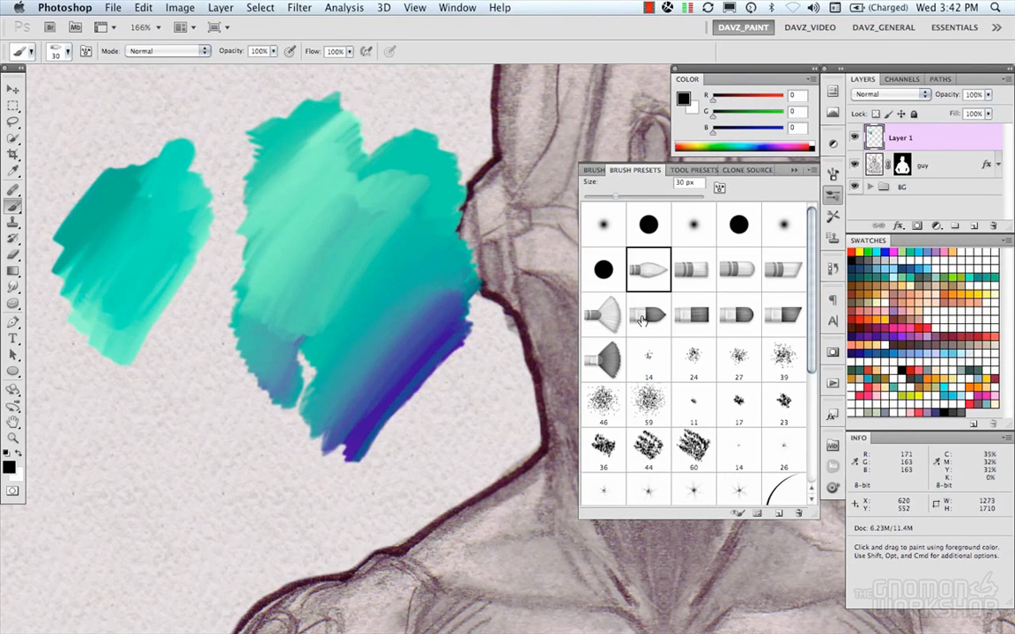
pyautogui.moveTo(326, 202)
pyautogui.mouseDown()
pyautogui.moveTo(322, 256)
pyautogui.moveTo(383, 383)
pyautogui.mouseUp()
pyautogui.moveTo(309, 190)
pyautogui.mouseDown()
pyautogui.moveTo(388, 183)
pyautogui.moveTo(416, 254)
pyautogui.mouseUp()
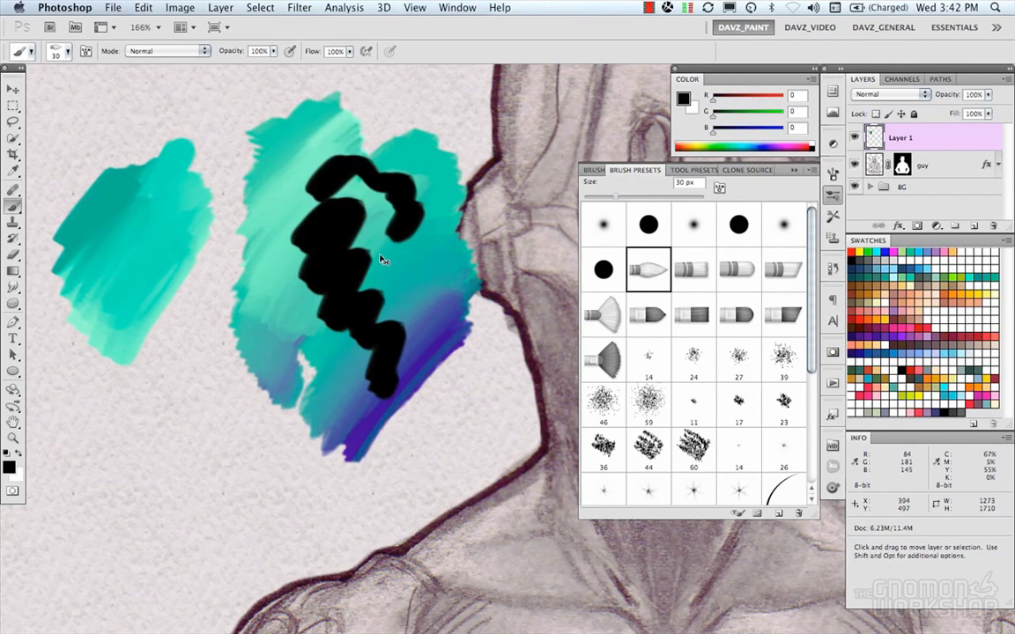
pyautogui.press('super+z')
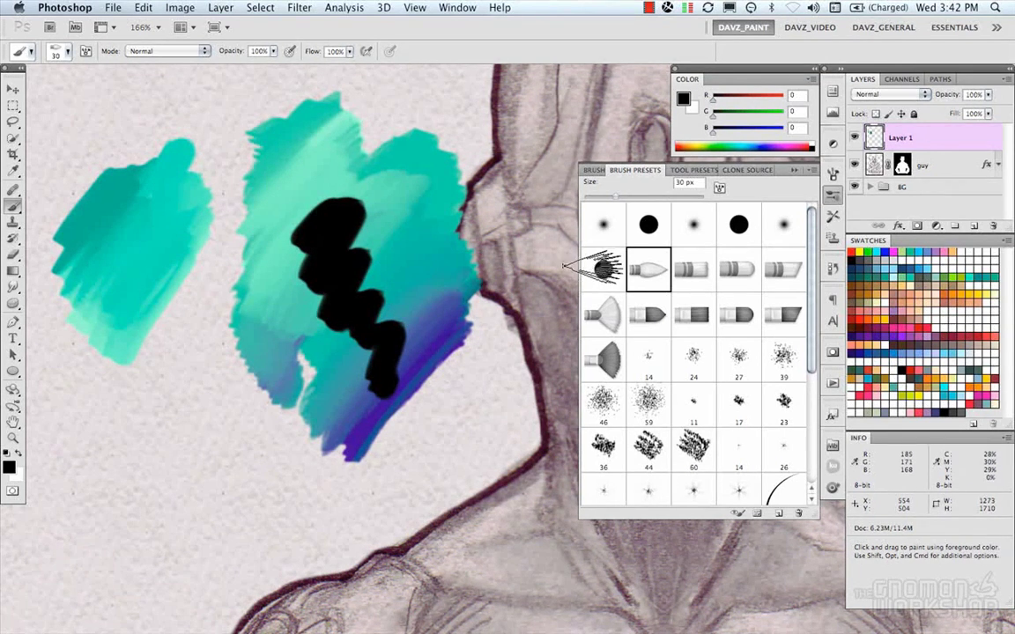
# Clear all the paint from Layer 1, then try bristle brush strokes on the blank paper and undo them.
pyautogui.press('super+a')
pyautogui.press('Delete')
pyautogui.moveTo(460, 265)
pyautogui.mouseDown()
pyautogui.moveTo(453, 335)
pyautogui.moveTo(496, 344)
pyautogui.mouseUp()
pyautogui.moveTo(247, 159)
pyautogui.mouseDown()
pyautogui.moveTo(201, 218)
pyautogui.moveTo(236, 275)
pyautogui.moveTo(324, 300)
pyautogui.moveTo(294, 374)
pyautogui.moveTo(359, 365)
pyautogui.mouseUp()
pyautogui.press('super+z')
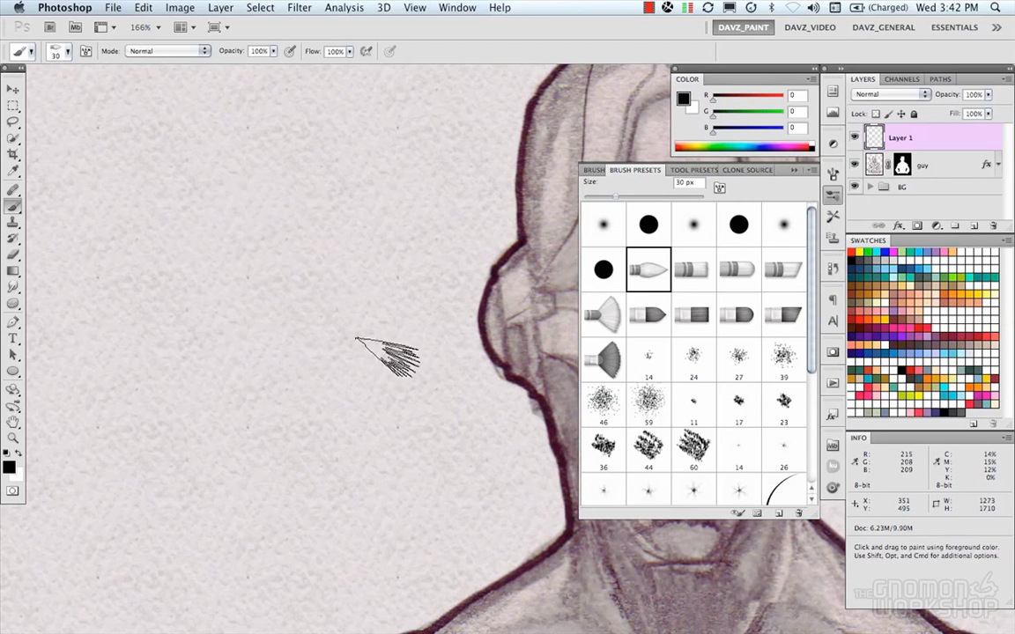
pyautogui.moveTo(211, 206)
pyautogui.mouseDown()
pyautogui.moveTo(264, 208)
pyautogui.moveTo(205, 303)
pyautogui.moveTo(225, 324)
pyautogui.moveTo(260, 333)
pyautogui.moveTo(333, 308)
pyautogui.moveTo(341, 355)
pyautogui.mouseUp()
pyautogui.press('super+z')
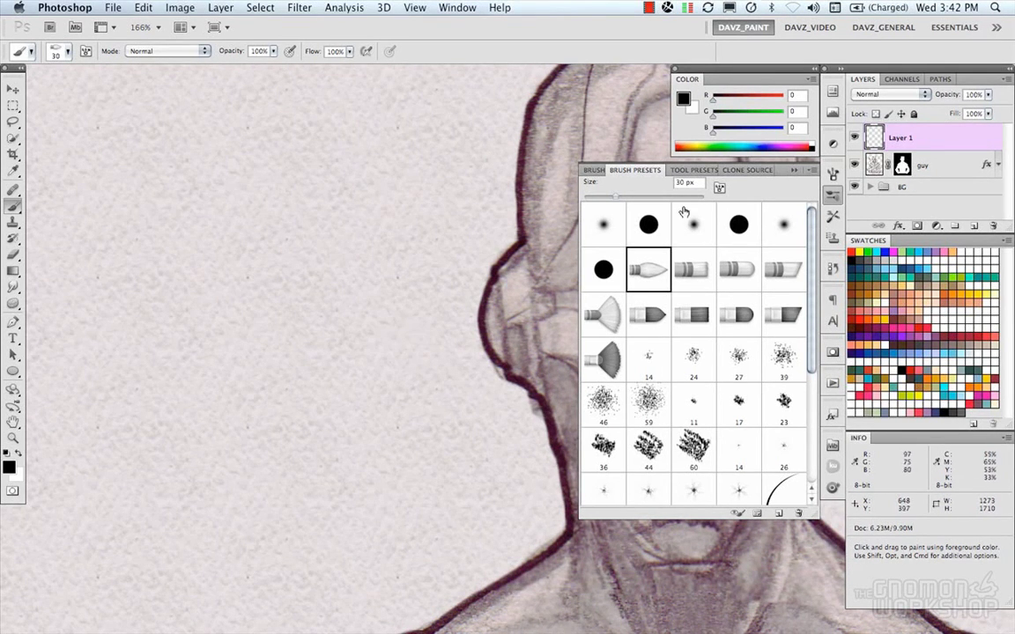
# Set the brush tip's bristle shape to Round Blunt, paint a test stroke beside the head and undo it.
pyautogui.click(595, 171)
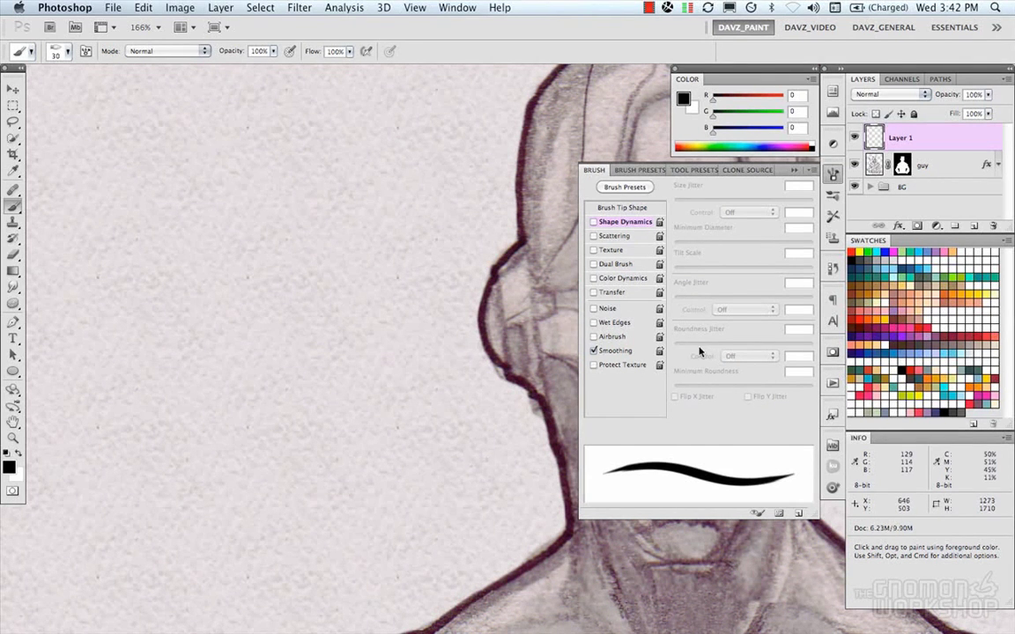
pyautogui.click(624, 208)
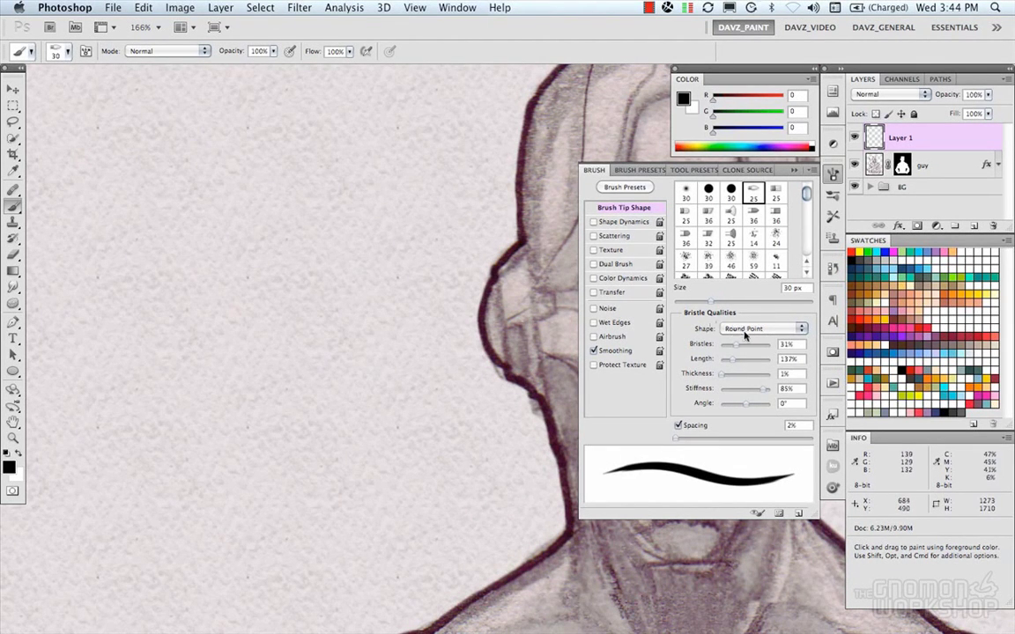
pyautogui.click(744, 332)
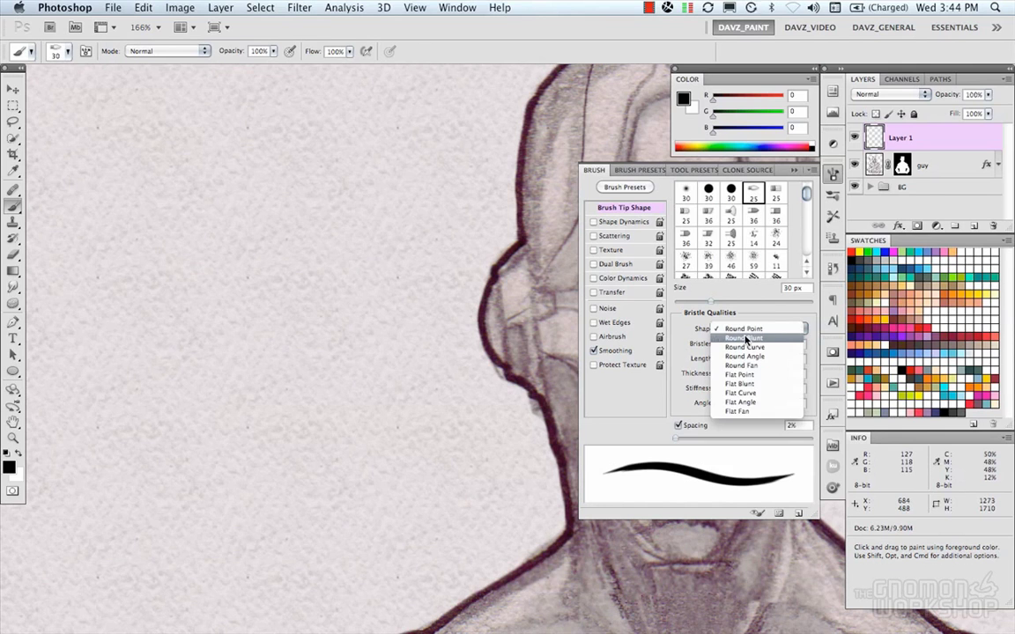
pyautogui.click(745, 338)
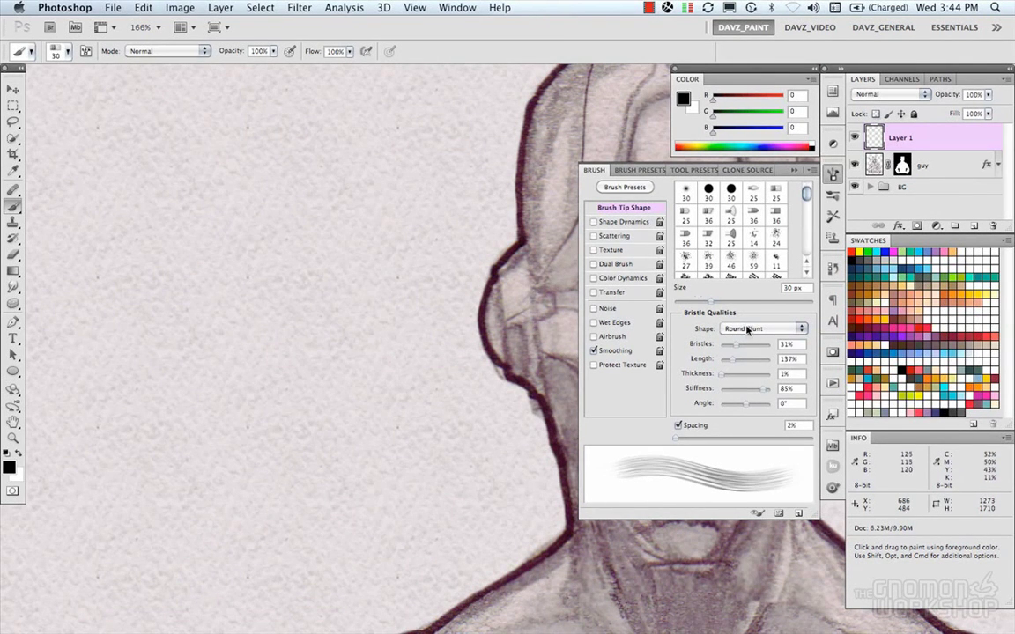
pyautogui.moveTo(251, 141)
pyautogui.mouseDown()
pyautogui.moveTo(369, 390)
pyautogui.moveTo(362, 414)
pyautogui.mouseUp()
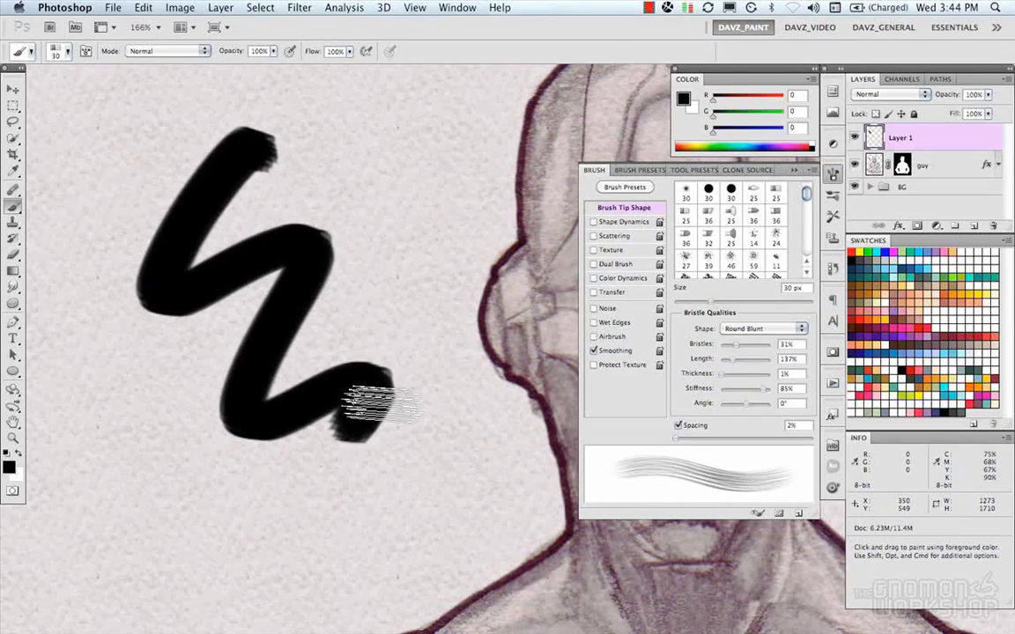
pyautogui.press('super+z')
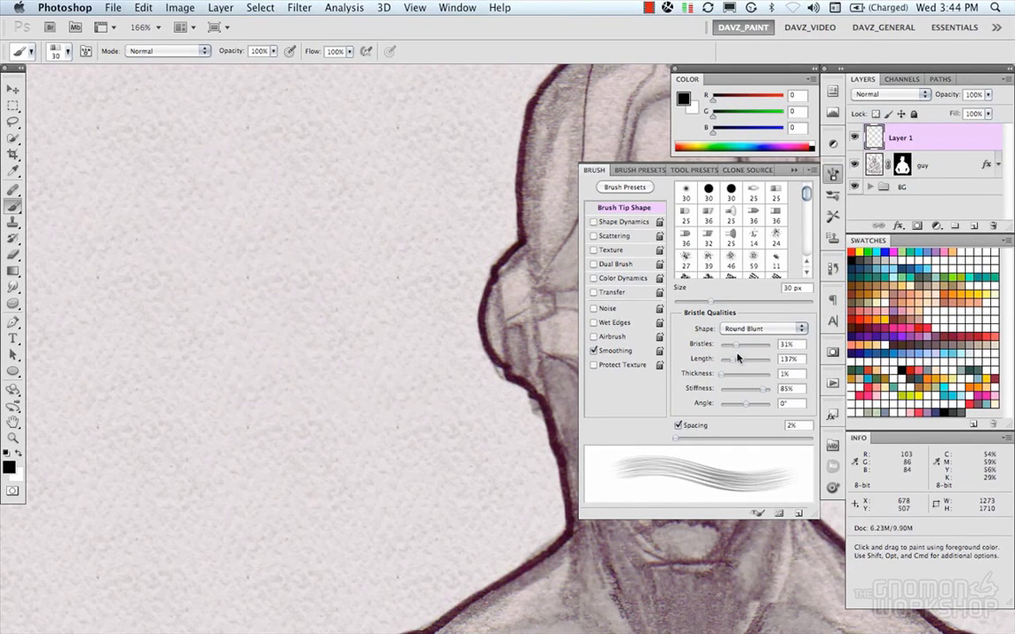
# Set the bristle length to 424%, the stiffness to 66% and the angle to 13°.
pyautogui.moveTo(746, 361); pyautogui.dragTo(763, 361)
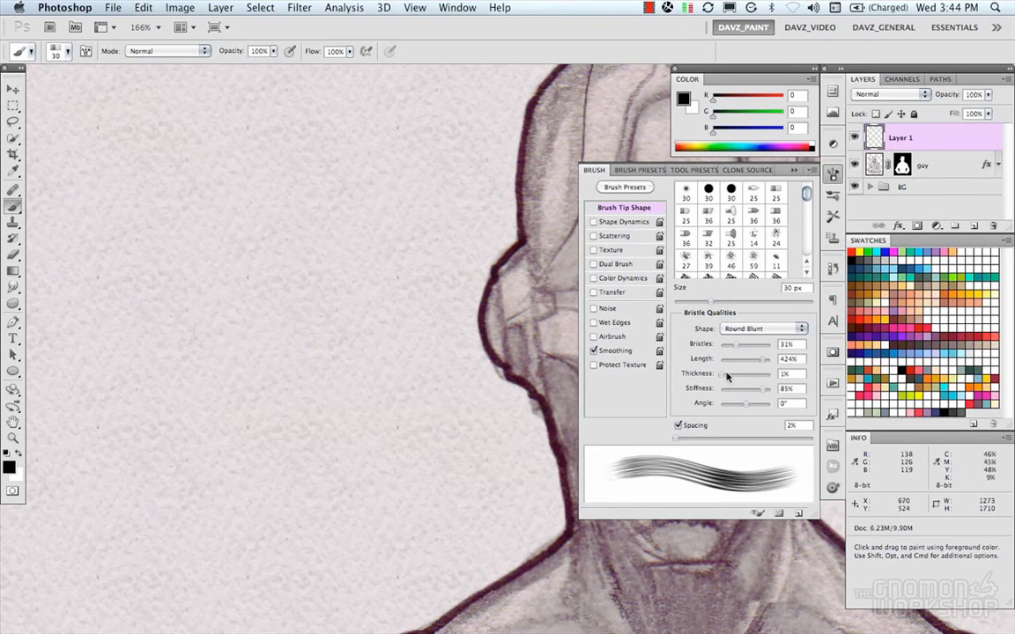
pyautogui.click(742, 375)
pyautogui.moveTo(727, 377); pyautogui.dragTo(750, 394)
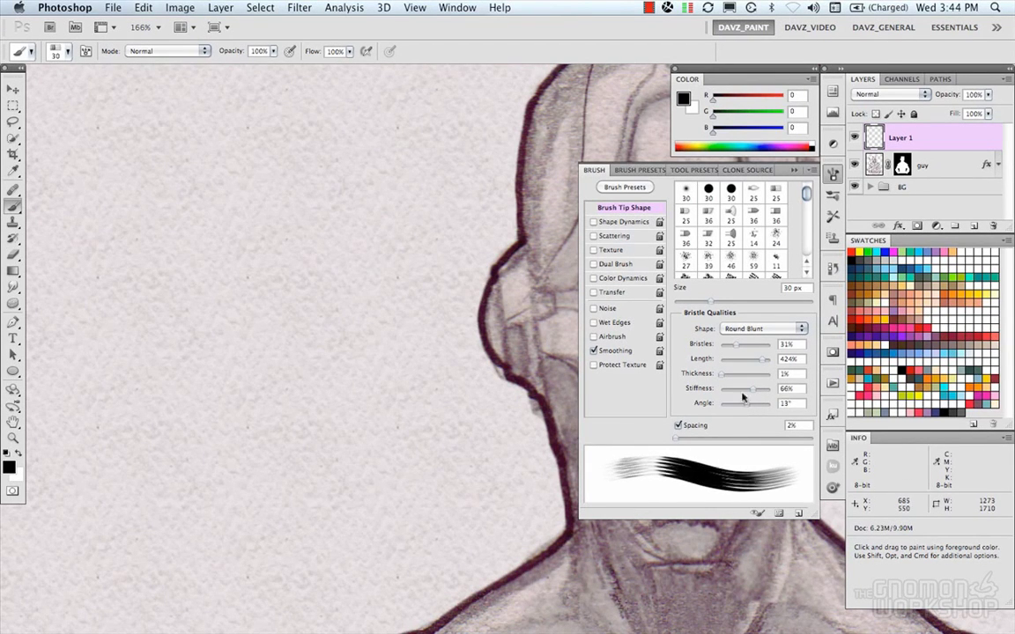
# Paint two test strokes on the blank paper with the Round Blunt bristle tip and undo each one.
pyautogui.moveTo(233, 168)
pyautogui.mouseDown()
pyautogui.moveTo(321, 357)
pyautogui.moveTo(353, 365)
pyautogui.mouseUp()
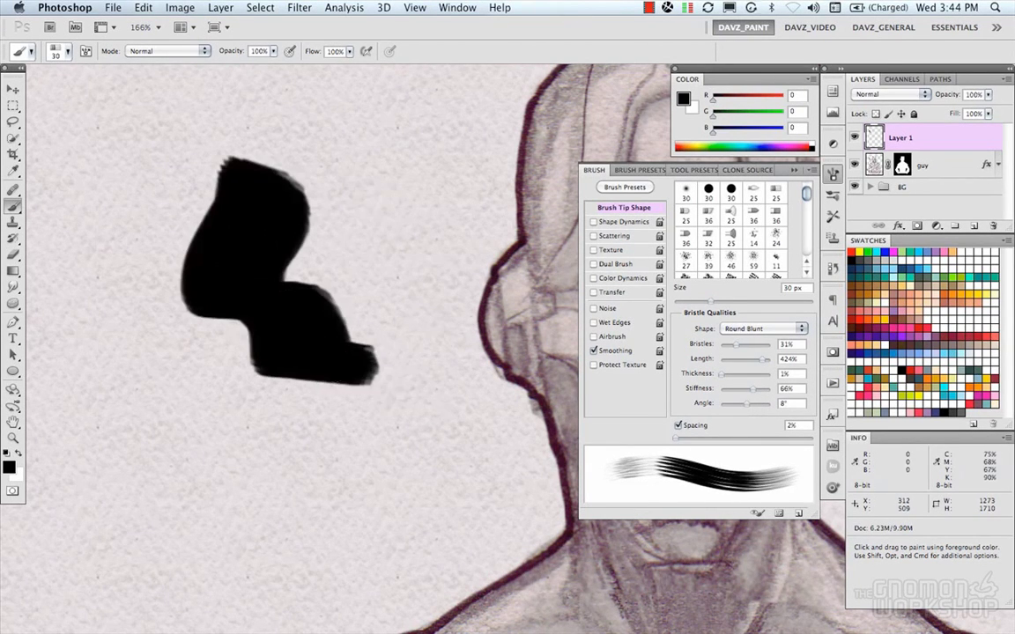
pyautogui.press('super+z')
pyautogui.moveTo(317, 284); pyautogui.dragTo(416, 372)
pyautogui.press('super+z')
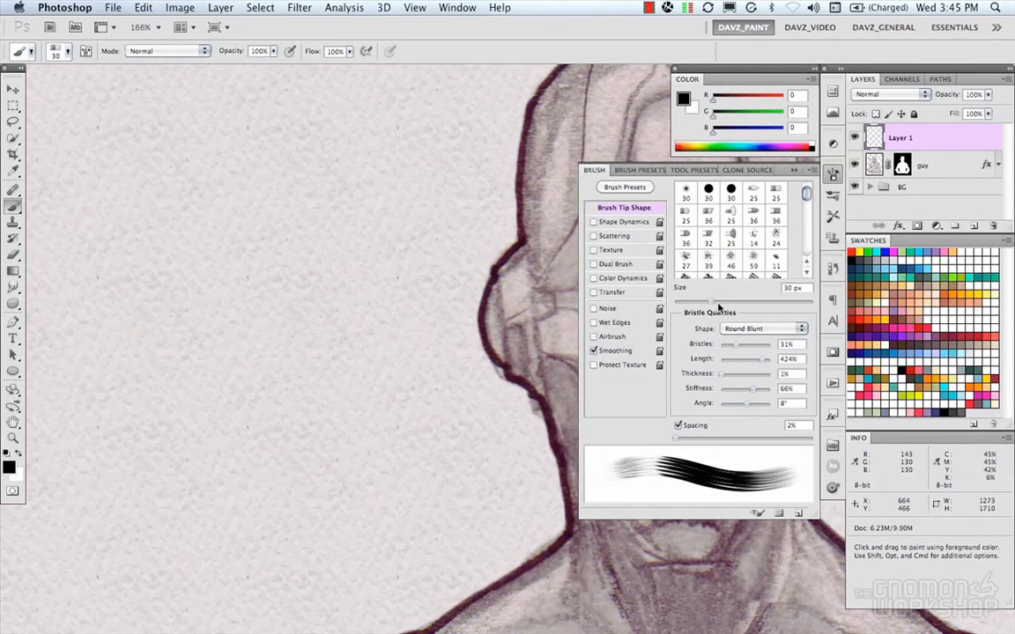
# Set the brush size to 37 px and the bristle shape to Round Fan, trying a stroke and undoing it.
pyautogui.moveTo(713, 303); pyautogui.dragTo(725, 303)
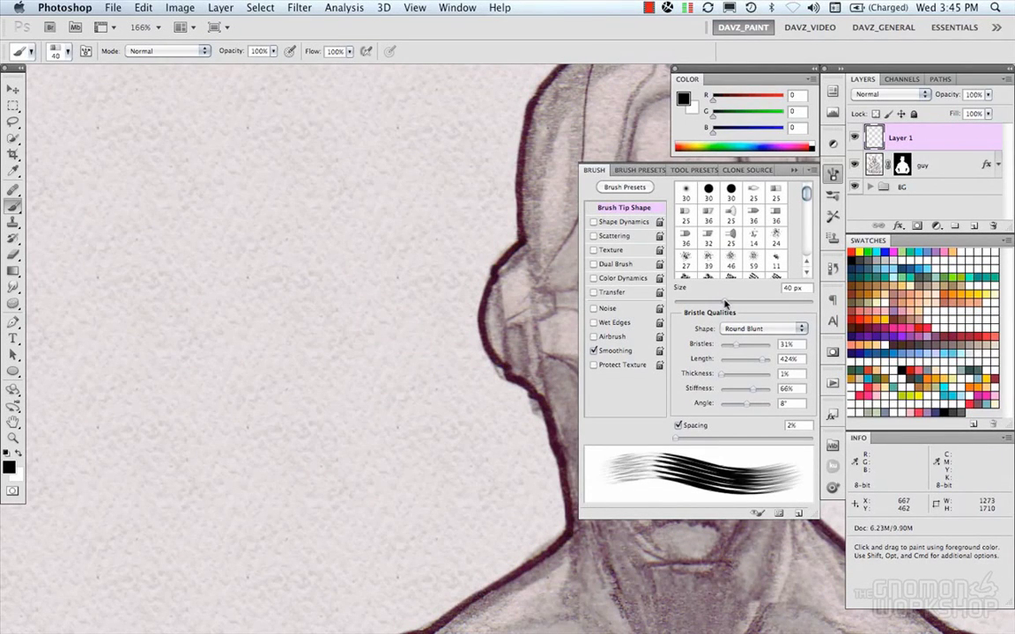
pyautogui.click(764, 329)
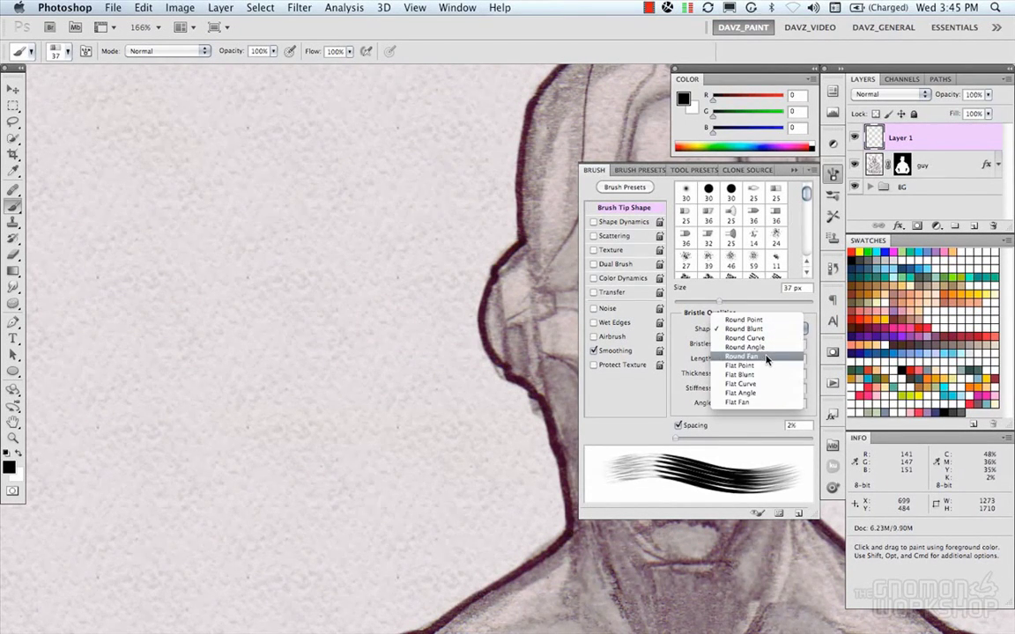
pyautogui.click(766, 358)
pyautogui.moveTo(442, 287)
pyautogui.mouseDown()
pyautogui.moveTo(247, 282)
pyautogui.moveTo(221, 265)
pyautogui.moveTo(423, 370)
pyautogui.mouseUp()
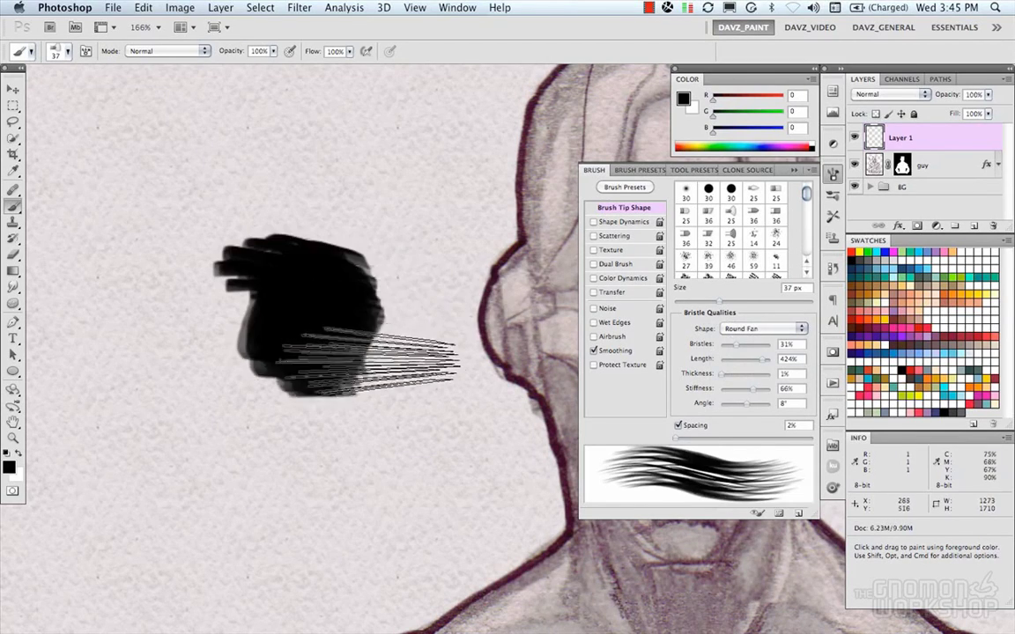
pyautogui.press('super+z')
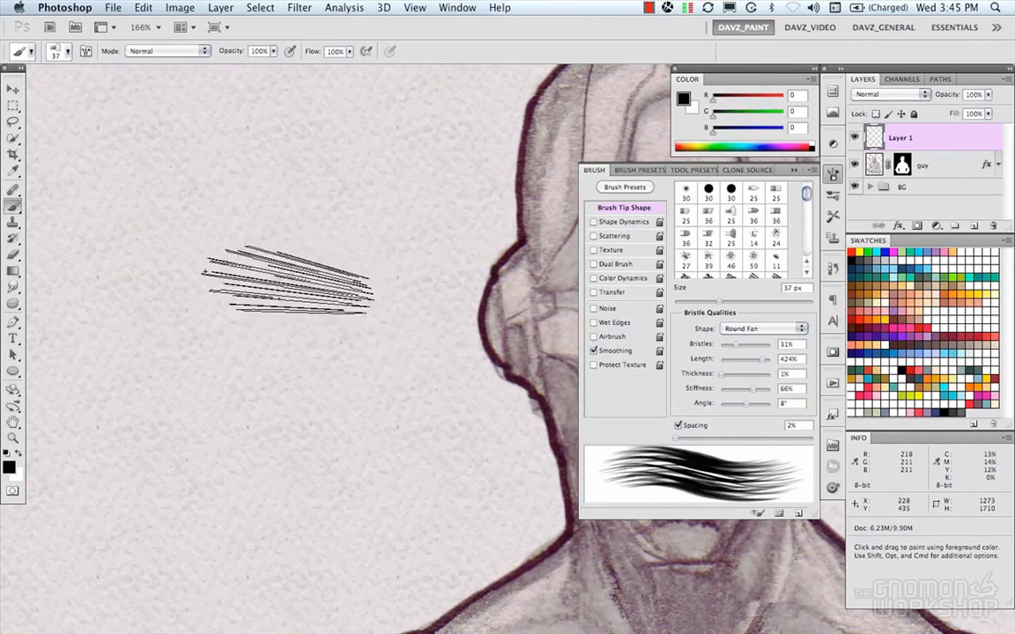
# Enlarge the Round Fan brush to 84 px, paint a large black test patch beside the head and undo it.
pyautogui.press(']')
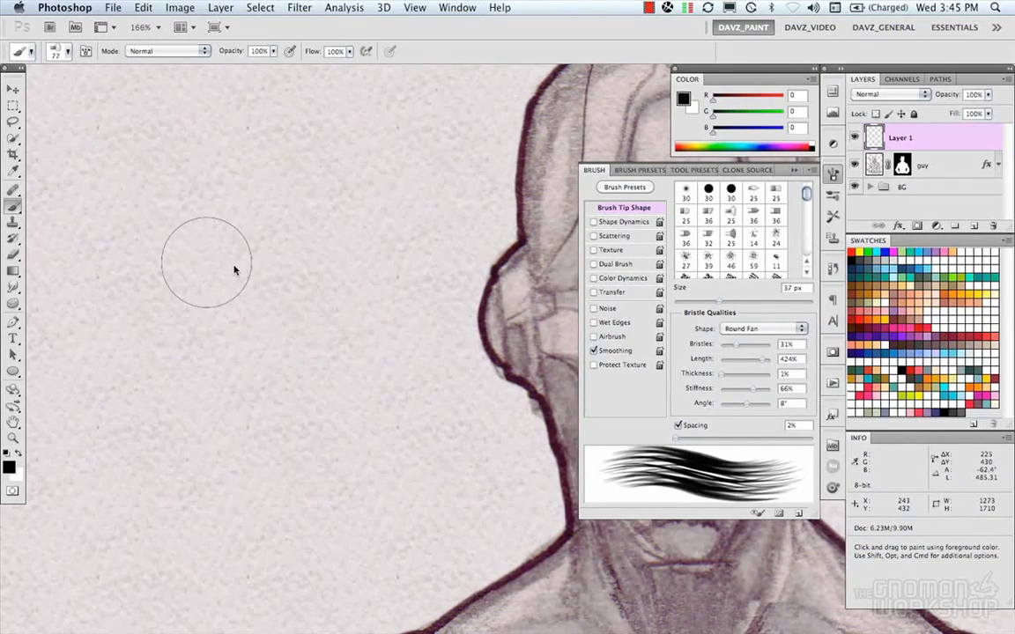
pyautogui.moveTo(265, 180); pyautogui.dragTo(422, 265)
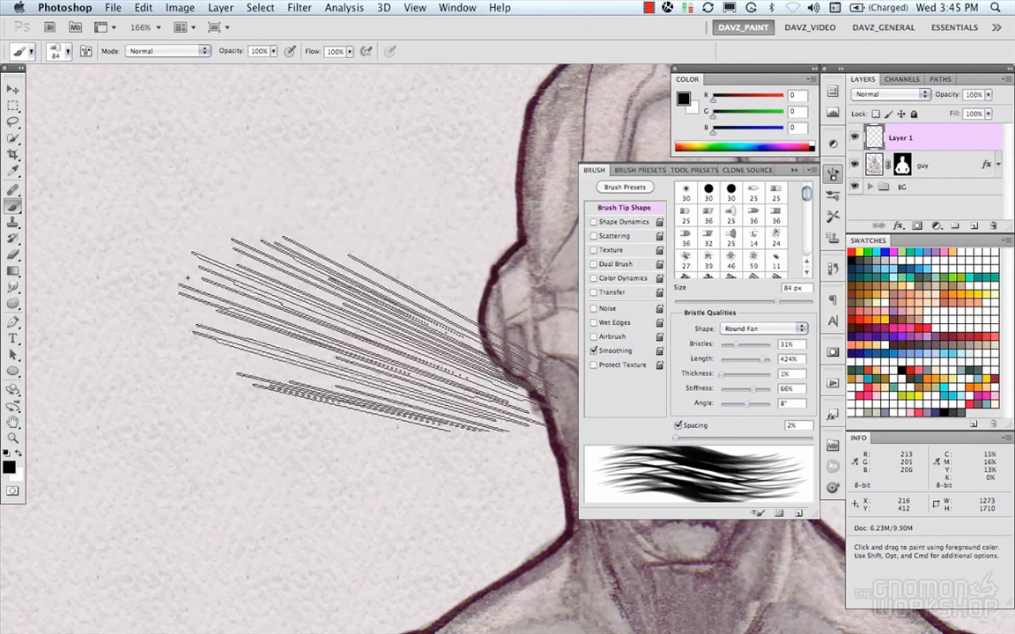
pyautogui.moveTo(218, 334)
pyautogui.mouseDown()
pyautogui.moveTo(227, 440)
pyautogui.moveTo(264, 484)
pyautogui.moveTo(294, 236)
pyautogui.moveTo(249, 91)
pyautogui.moveTo(265, 160)
pyautogui.mouseUp()
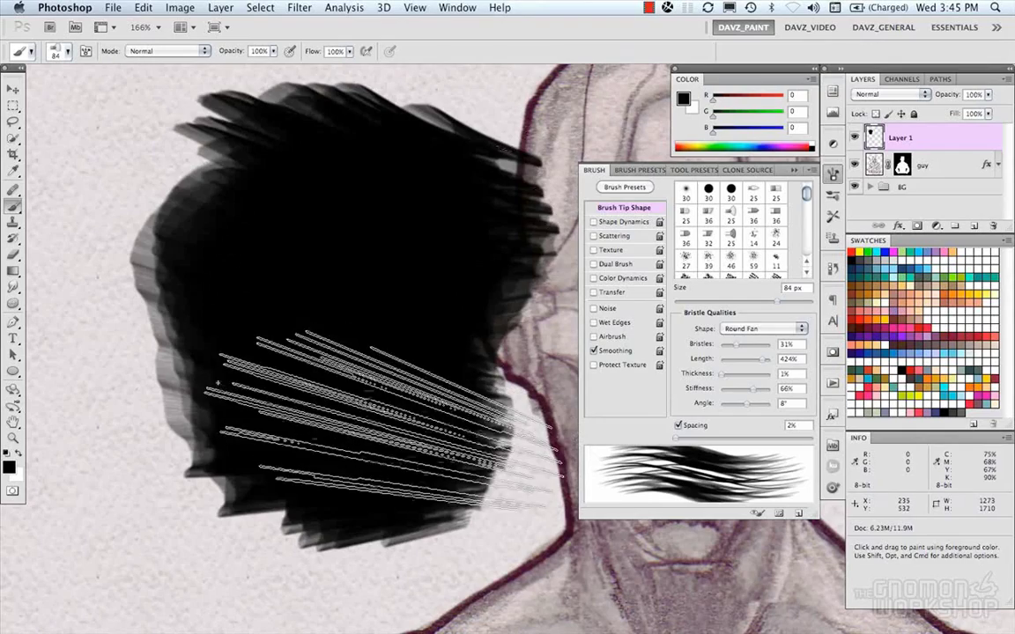
pyautogui.press('super+z')
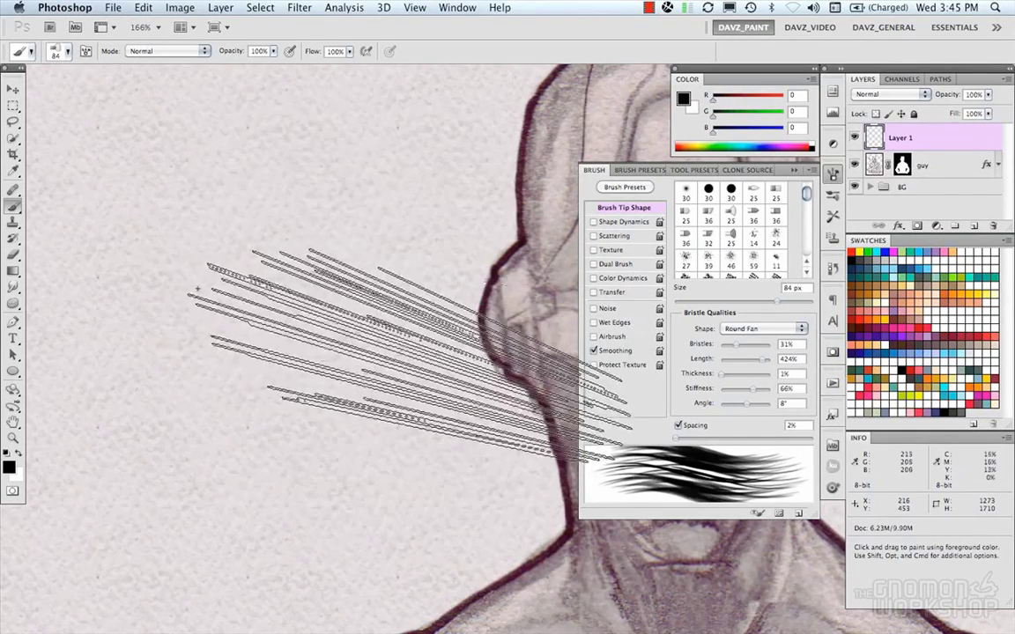
# Reduce the Round Fan brush to 29 px, paint a test stroke on the blank paper and undo it.
pyautogui.press('[')
pyautogui.press('[')
pyautogui.press('[')
pyautogui.press('[')
pyautogui.press('[')
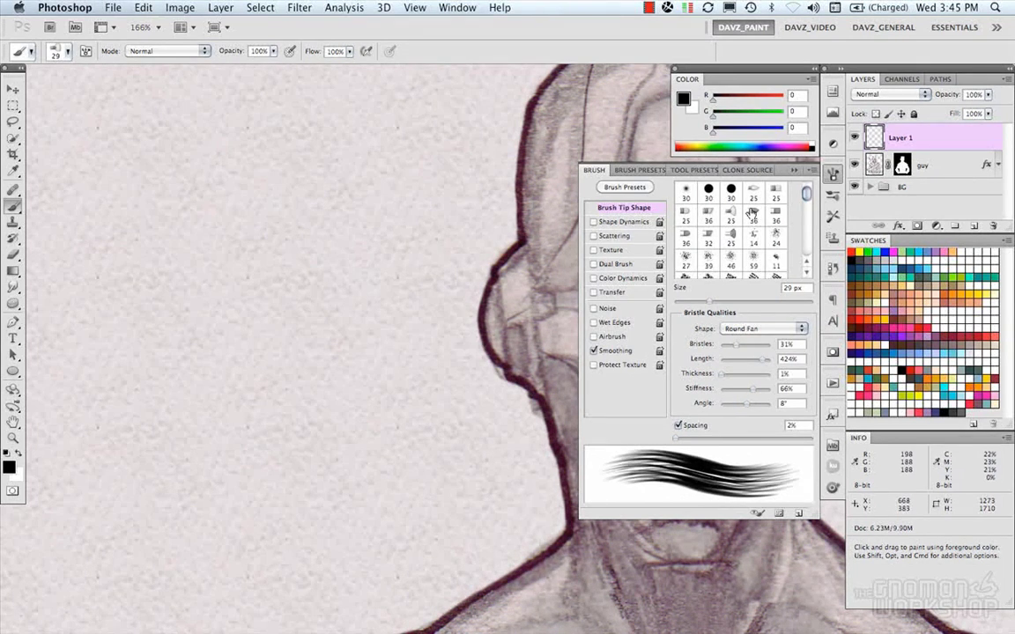
pyautogui.moveTo(305, 215)
pyautogui.mouseDown()
pyautogui.moveTo(371, 234)
pyautogui.moveTo(372, 339)
pyautogui.moveTo(328, 309)
pyautogui.mouseUp()
pyautogui.press('super+z')
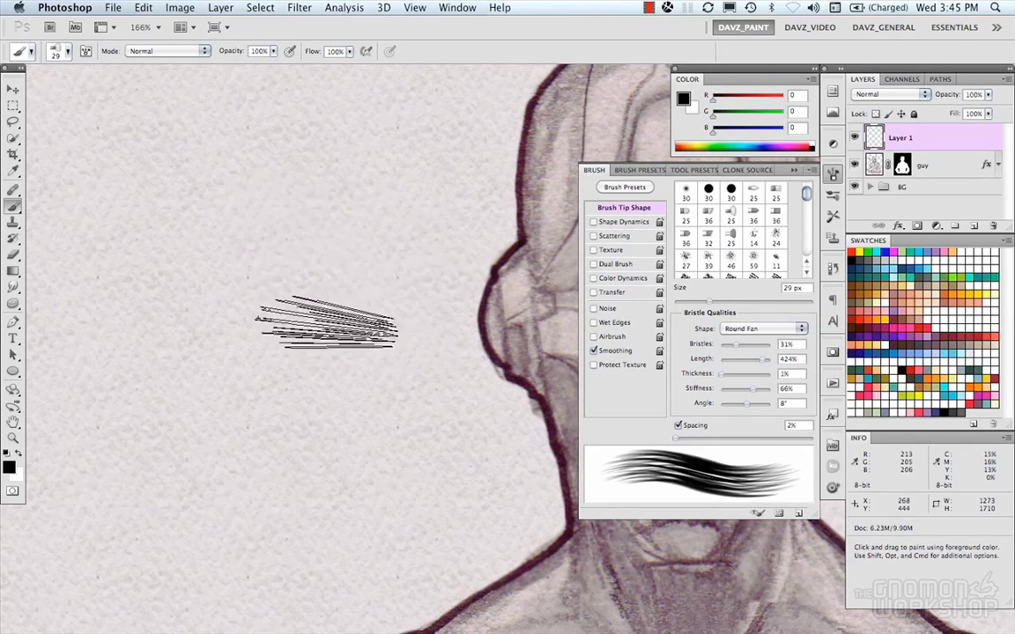
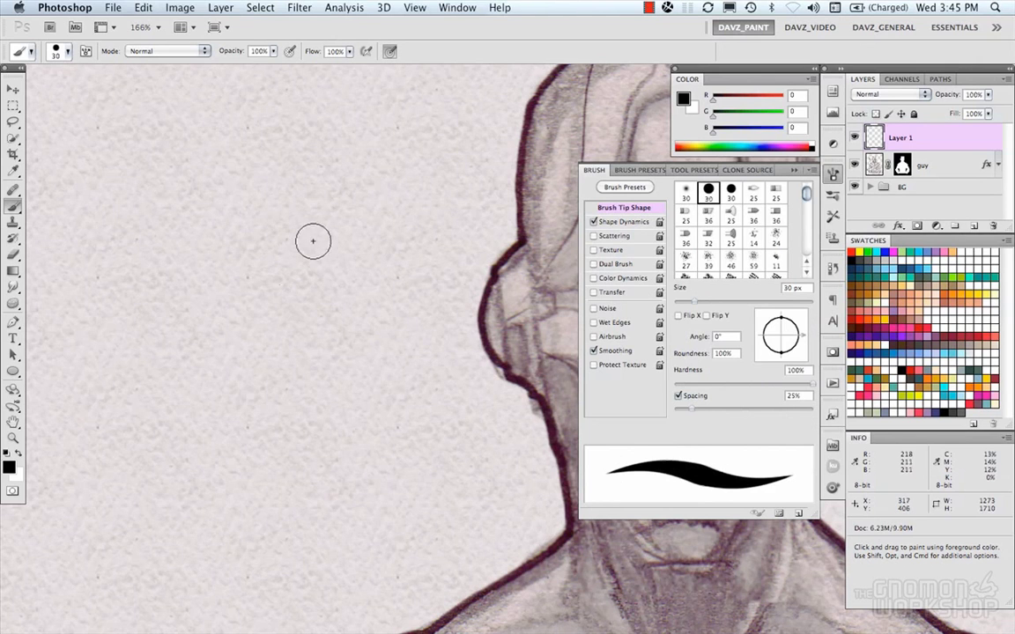
# Enlarge the hard round brush to 82 px, painting several test strokes beside the head and undoing each.
pyautogui.moveTo(320, 249); pyautogui.dragTo(337, 249)
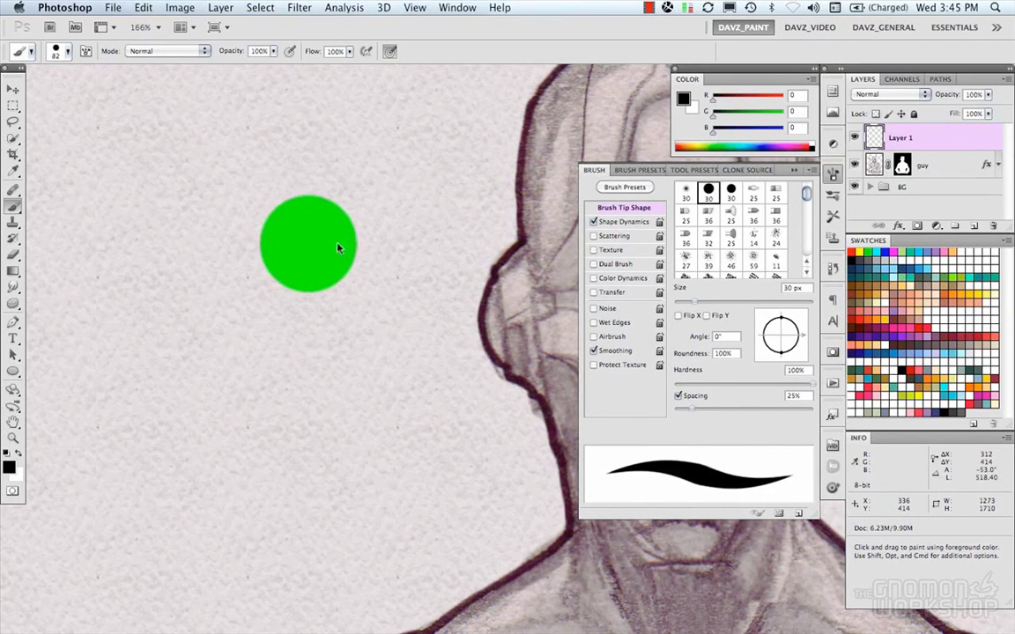
pyautogui.moveTo(227, 214)
pyautogui.mouseDown()
pyautogui.moveTo(280, 219)
pyautogui.moveTo(292, 327)
pyautogui.moveTo(327, 387)
pyautogui.moveTo(341, 364)
pyautogui.moveTo(337, 275)
pyautogui.mouseUp()
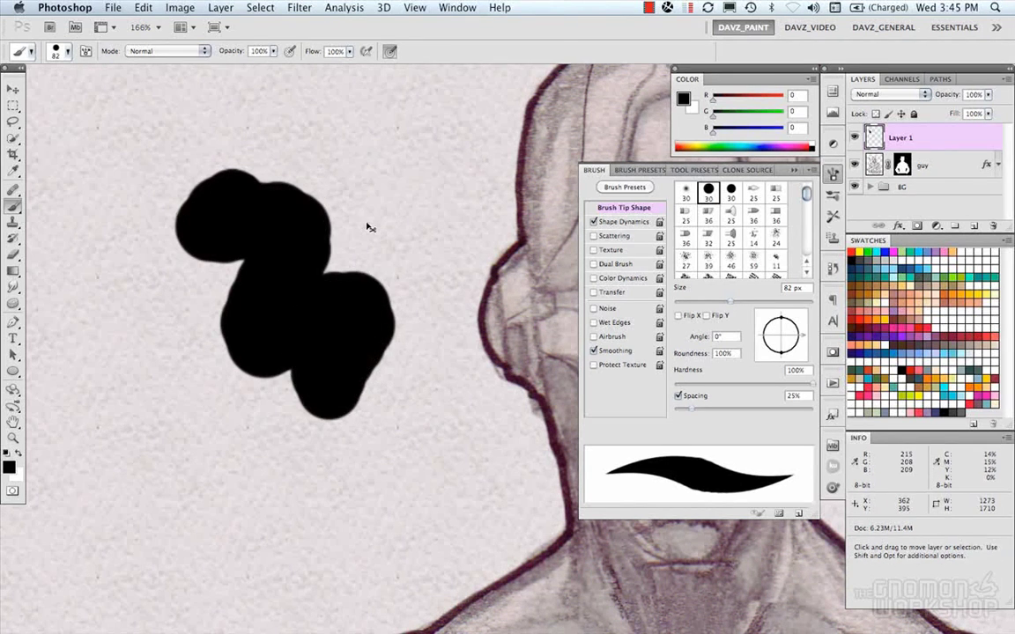
pyautogui.press('super+z')
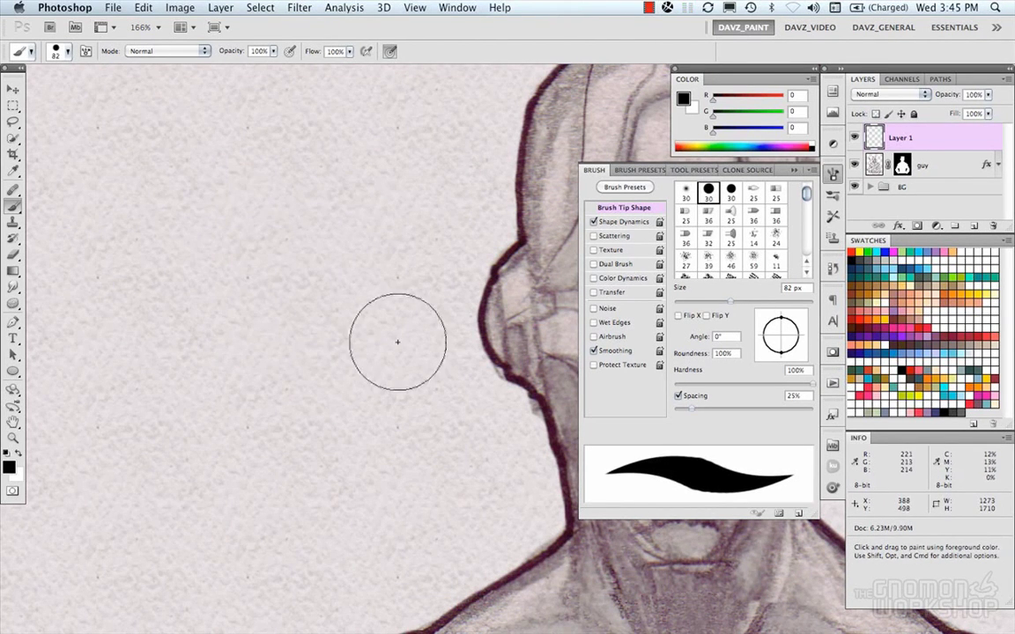
pyautogui.click(308, 218)
pyautogui.moveTo(307, 217)
pyautogui.mouseDown()
pyautogui.moveTo(321, 211)
pyautogui.moveTo(335, 421)
pyautogui.moveTo(433, 327)
pyautogui.mouseUp()
pyautogui.press('super+z')
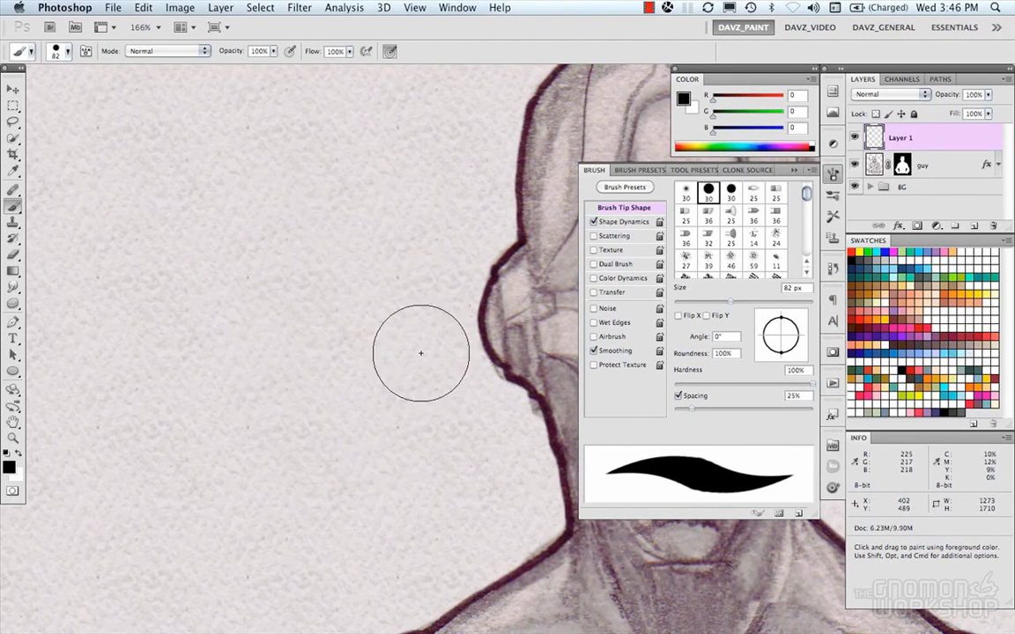
pyautogui.moveTo(236, 182)
pyautogui.mouseDown()
pyautogui.moveTo(324, 272)
pyautogui.moveTo(306, 346)
pyautogui.moveTo(265, 431)
pyautogui.moveTo(374, 441)
pyautogui.mouseUp()
pyautogui.press('super+z')
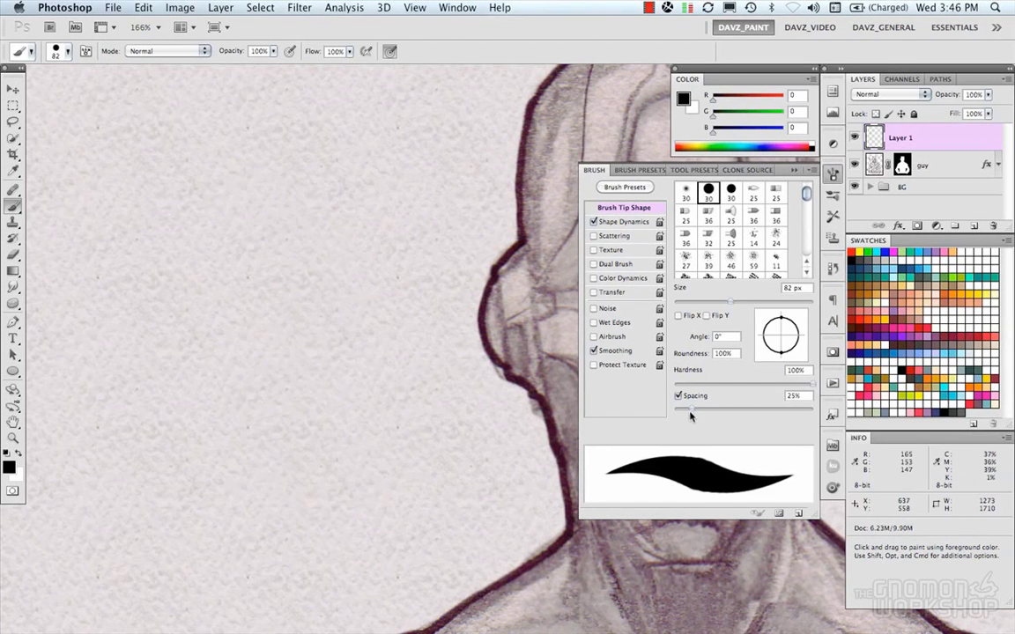
# Set the brush spacing to 1% and the size to 35 px, painting and undoing test strokes along the way.
pyautogui.moveTo(686, 413); pyautogui.dragTo(672, 412)
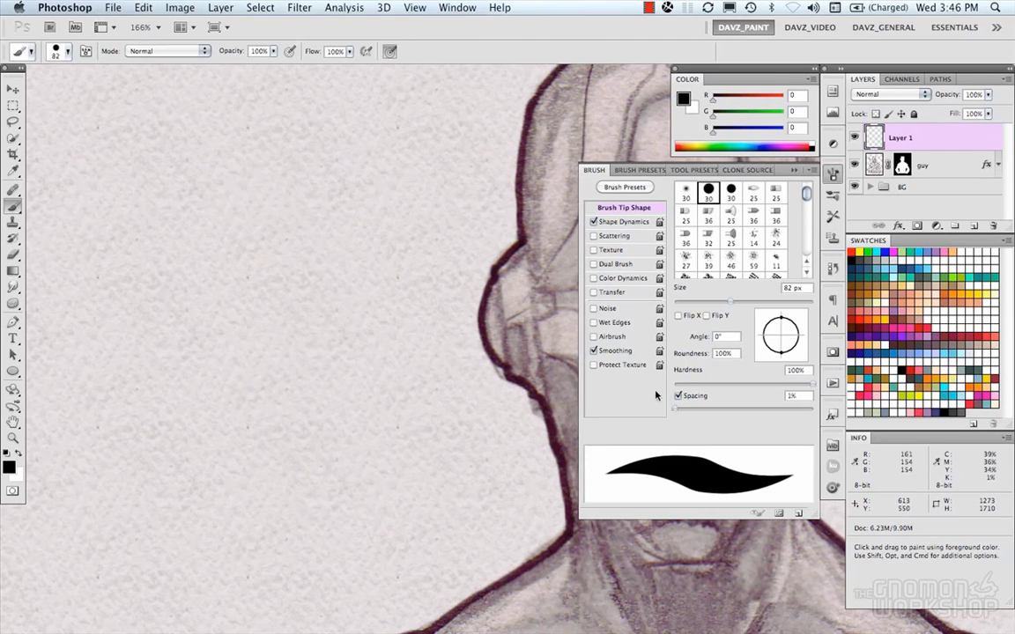
pyautogui.press('[')
pyautogui.press('[')
pyautogui.press('[')
pyautogui.press('[')
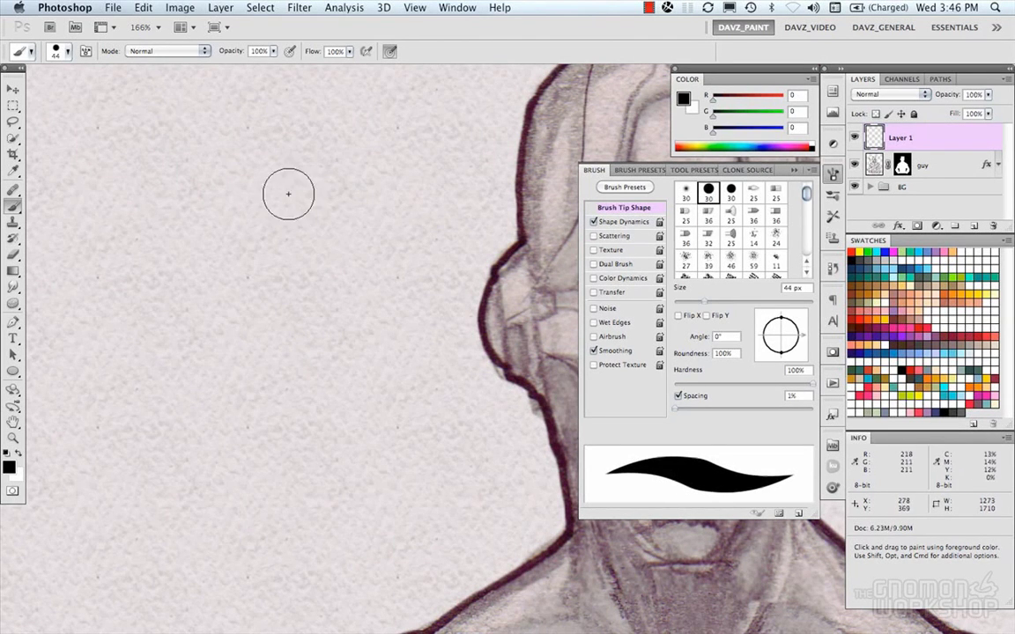
pyautogui.moveTo(313, 202)
pyautogui.mouseDown()
pyautogui.moveTo(261, 256)
pyautogui.moveTo(267, 418)
pyautogui.mouseUp()
pyautogui.press('super+z')
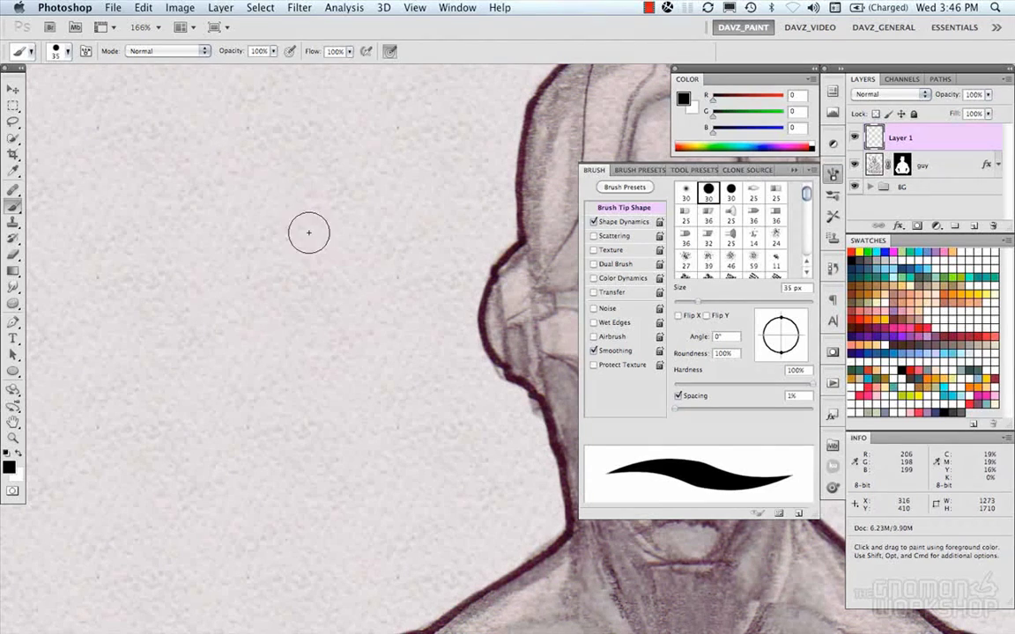
pyautogui.moveTo(308, 232); pyautogui.dragTo(290, 378)
pyautogui.press('super+z')
# Set the brush spacing to 1000% and paint scattered single dots on the blank paper.
pyautogui.moveTo(683, 411); pyautogui.dragTo(815, 407)
pyautogui.moveTo(272, 157)
pyautogui.mouseDown()
pyautogui.moveTo(245, 163)
pyautogui.moveTo(285, 266)
pyautogui.mouseUp()
pyautogui.click(299, 250)
pyautogui.click(327, 279)
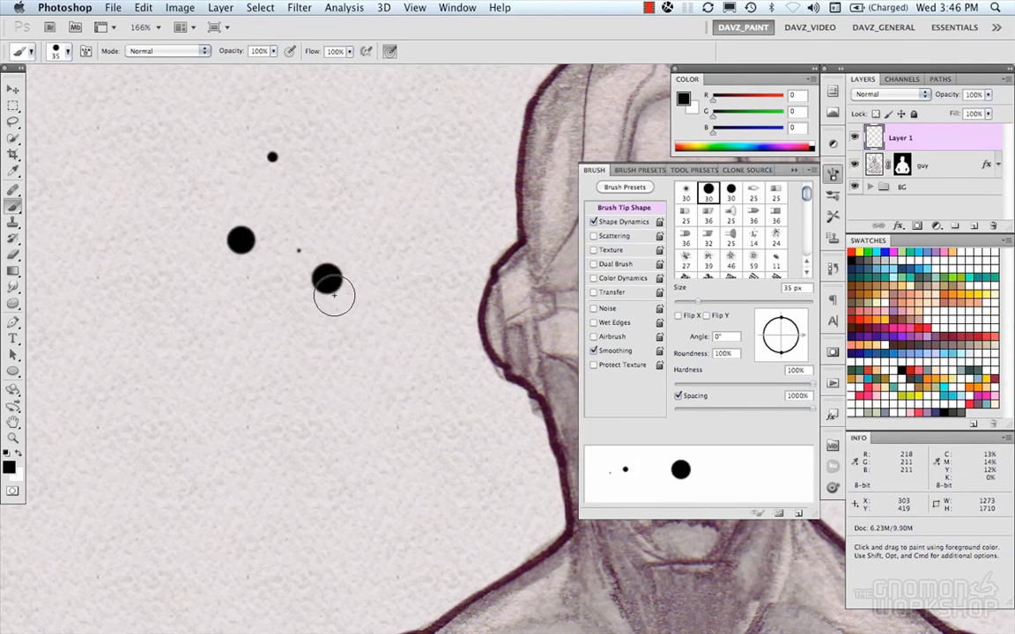
pyautogui.click(379, 432)
pyautogui.click(353, 309)
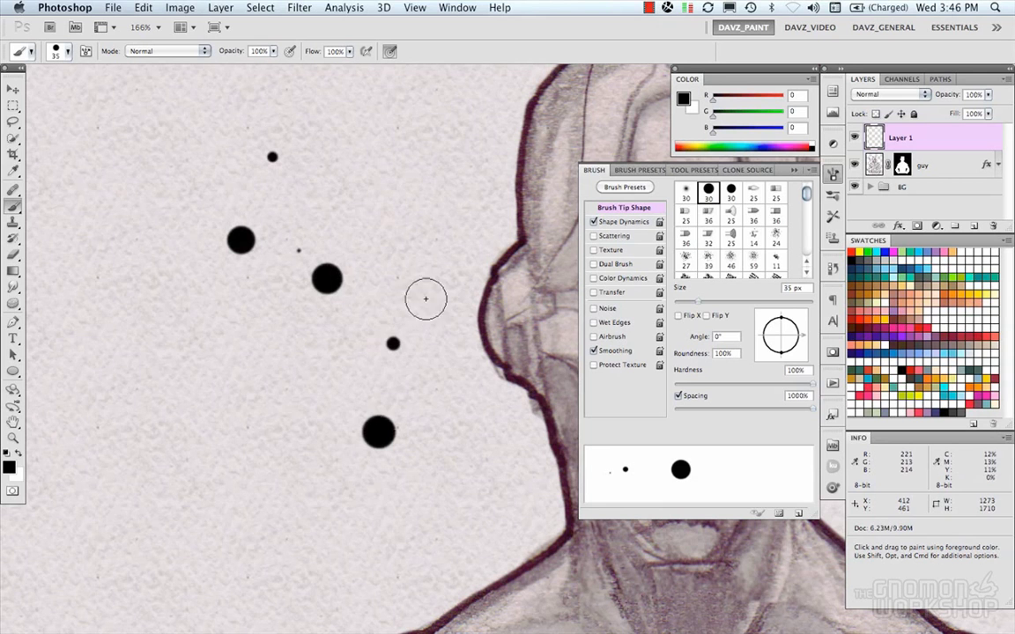
pyautogui.click(414, 330)
# Step backward and forward through the history of the painted dots, ending with all of them removed.
pyautogui.press('v')
pyautogui.press('super+alt+z')
pyautogui.press('super+alt+z')
pyautogui.press('super+alt+z')
pyautogui.press('super+alt+z')
pyautogui.press('super+alt+z')
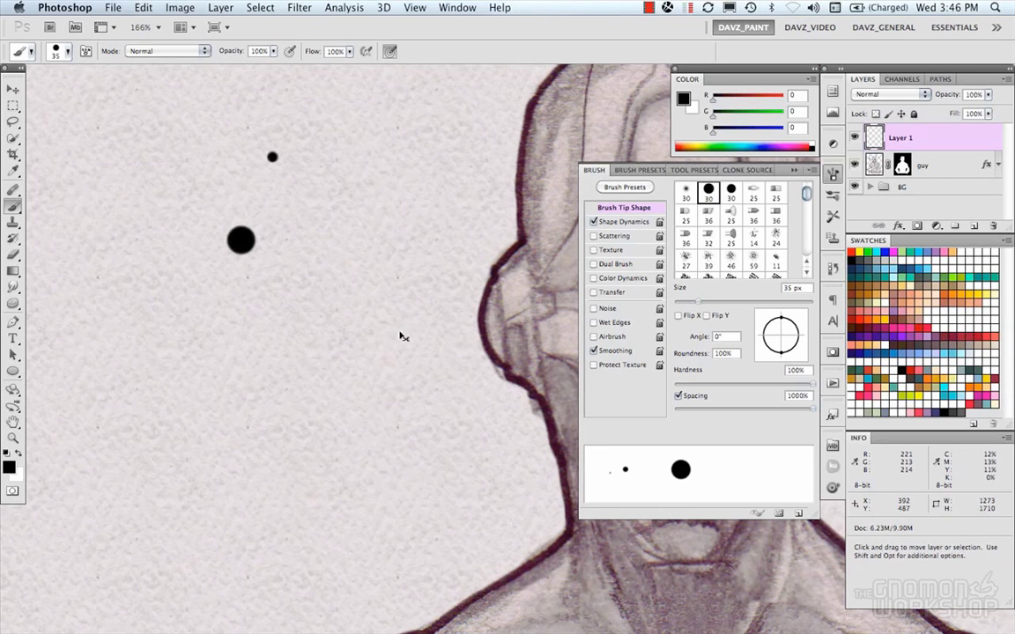
pyautogui.press('super+shift+z')
pyautogui.press('super+shift+z')
pyautogui.press('super+shift+z')
pyautogui.press('super+shift+z')
pyautogui.press('super+shift+z')
pyautogui.press('super+alt+z')
pyautogui.press('super+alt+z')
pyautogui.press('super+alt+z')
pyautogui.press('super+alt+z')
pyautogui.press('super+alt+z')
pyautogui.press('super+alt+z')
pyautogui.press('super+alt+z')
# Set the brush spacing to 93%, paint two strokes of adjoining dots beside the head and undo both.
pyautogui.press('b')
pyautogui.moveTo(810, 410); pyautogui.dragTo(738, 414)
pyautogui.moveTo(294, 161)
pyautogui.mouseDown()
pyautogui.moveTo(287, 317)
pyautogui.moveTo(320, 367)
pyautogui.moveTo(396, 411)
pyautogui.moveTo(403, 190)
pyautogui.mouseUp()
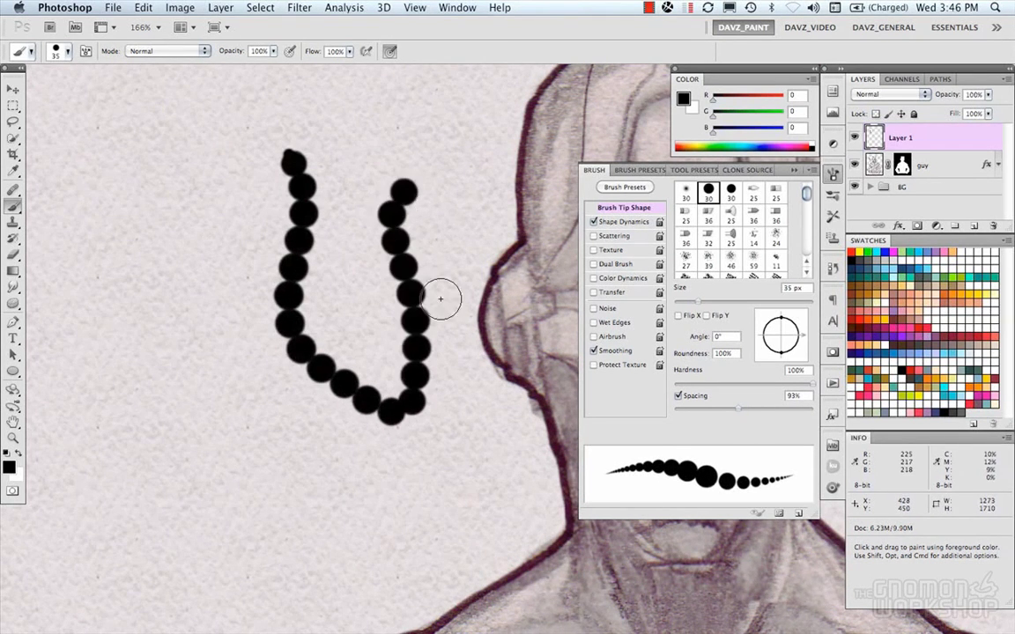
pyautogui.press('super+z')
pyautogui.moveTo(315, 126)
pyautogui.mouseDown()
pyautogui.moveTo(298, 173)
pyautogui.moveTo(298, 293)
pyautogui.moveTo(404, 366)
pyautogui.moveTo(364, 472)
pyautogui.moveTo(365, 445)
pyautogui.mouseUp()
pyautogui.press('super+z')
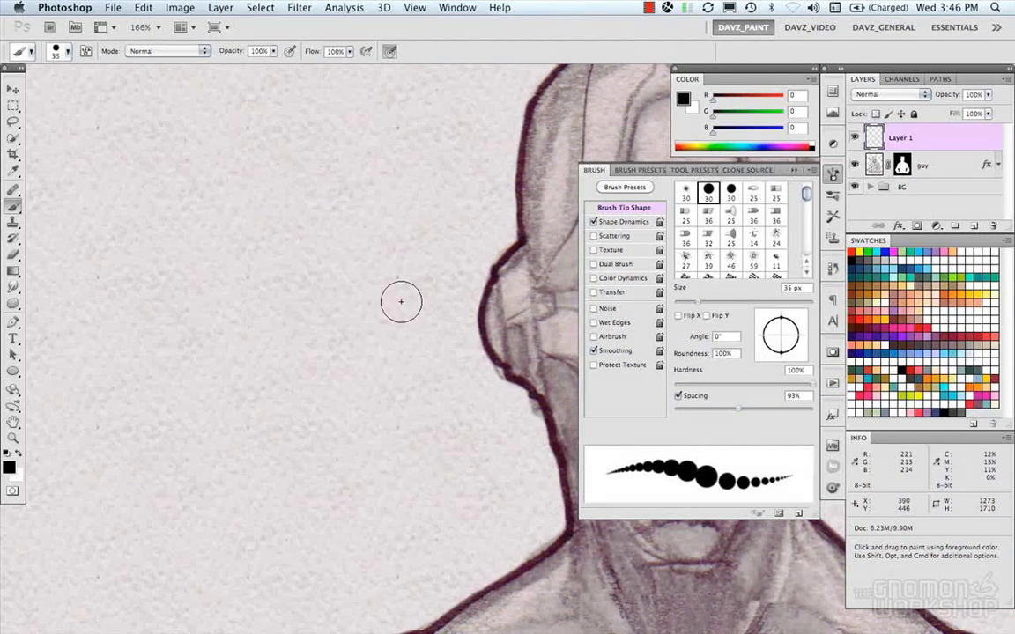
# Set the brush spacing to 51%, paint a vertical test stroke and undo it.
pyautogui.moveTo(737, 413); pyautogui.dragTo(712, 415)
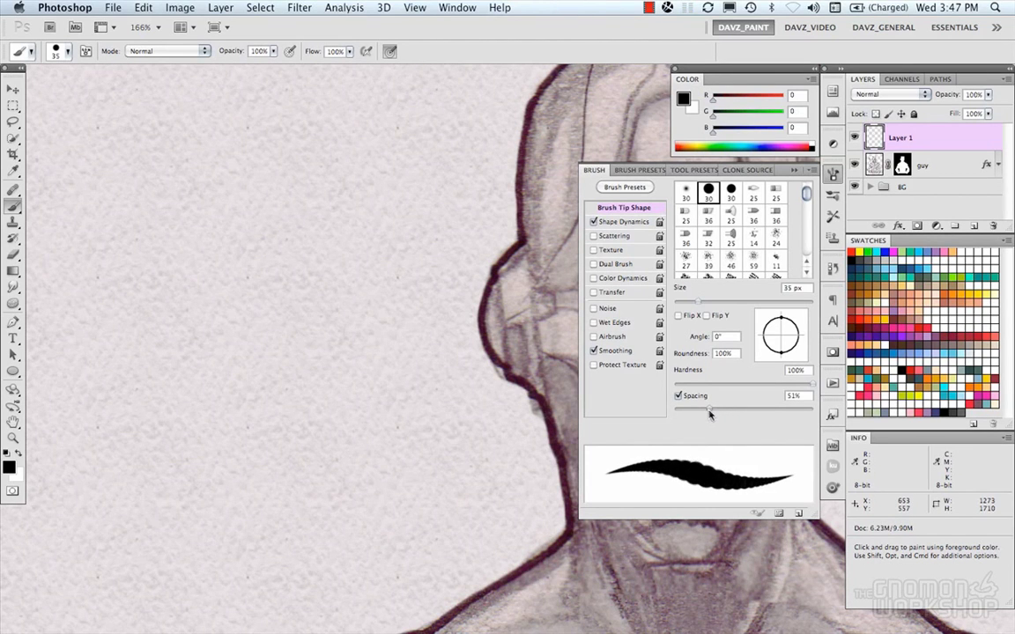
pyautogui.moveTo(283, 154)
pyautogui.mouseDown()
pyautogui.moveTo(301, 174)
pyautogui.moveTo(341, 430)
pyautogui.mouseUp()
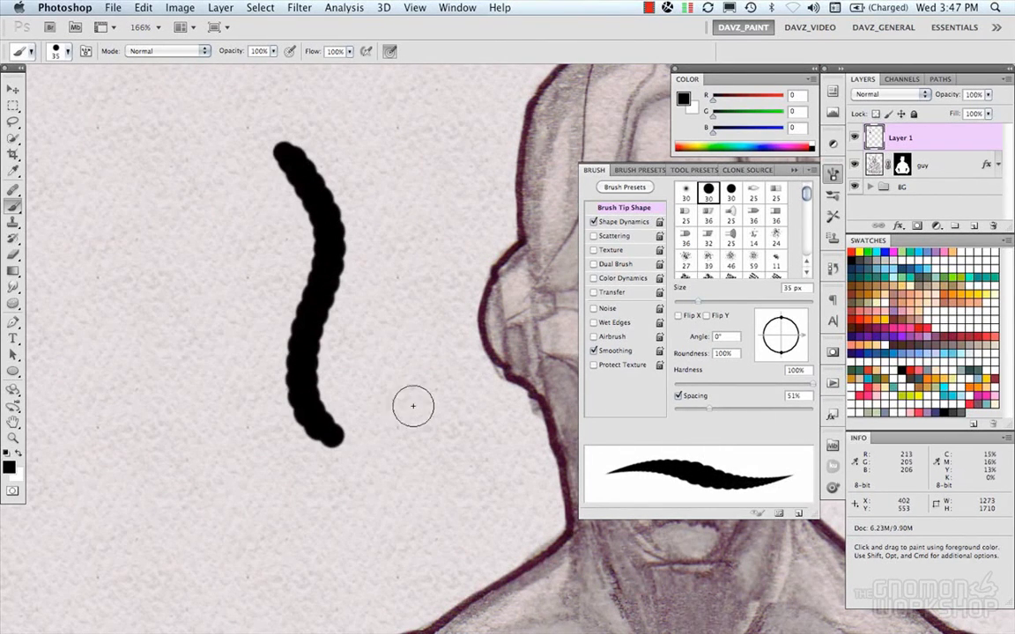
pyautogui.press('super+z')
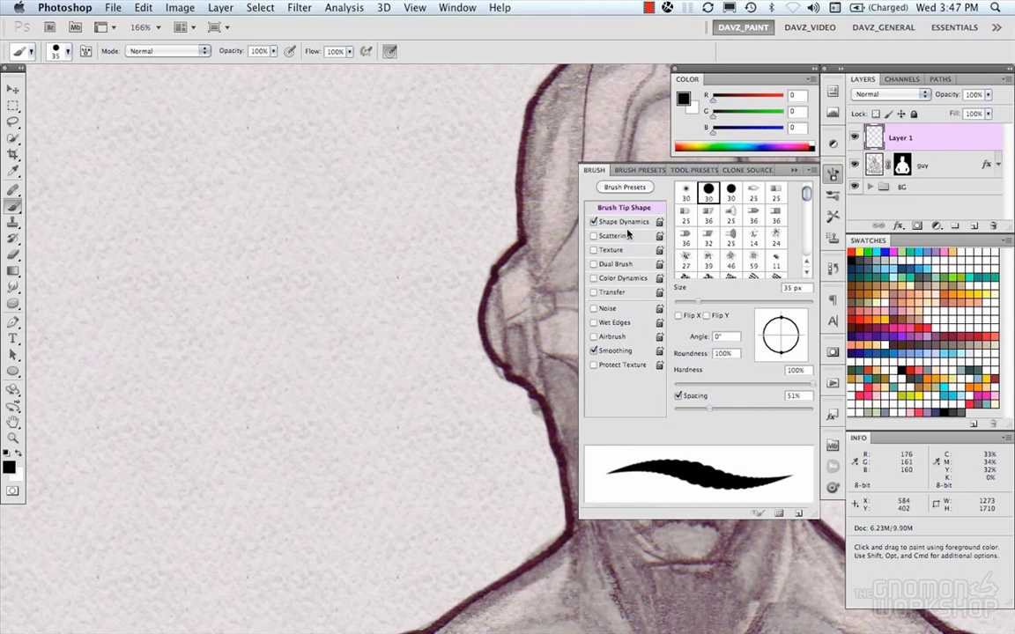
# Enable Scattering for the hard round brush, paint a test stroke and undo it.
pyautogui.click(622, 238)
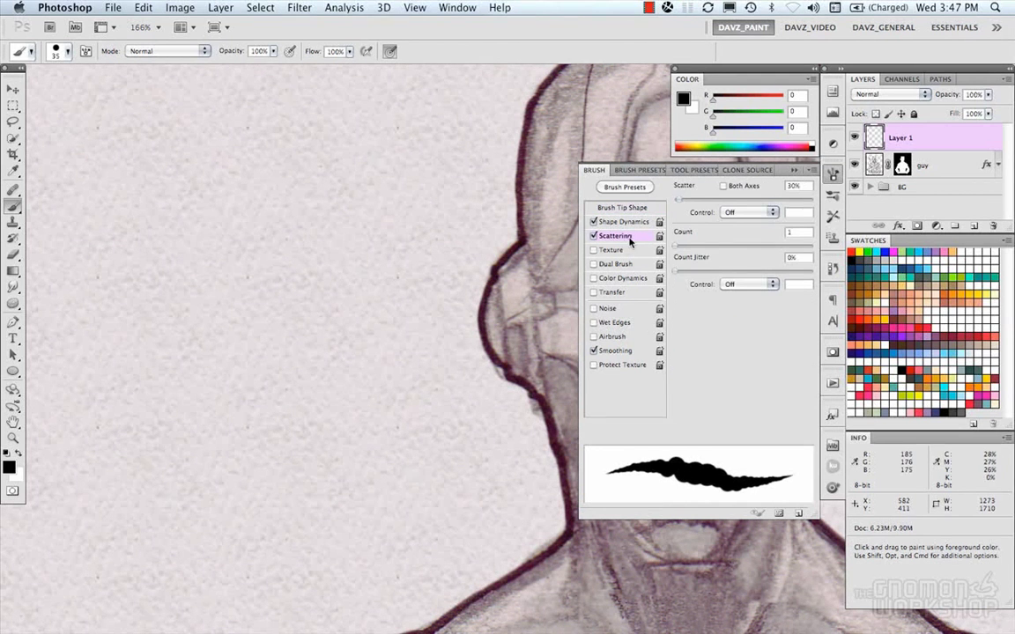
pyautogui.moveTo(224, 214)
pyautogui.mouseDown()
pyautogui.moveTo(297, 298)
pyautogui.moveTo(366, 358)
pyautogui.moveTo(347, 394)
pyautogui.mouseUp()
pyautogui.press('super+z')
# Set the scatter amount to 87%, then paint two test strokes on the blank paper and undo each.
pyautogui.moveTo(681, 203)
pyautogui.mouseDown()
pyautogui.moveTo(758, 202)
pyautogui.moveTo(688, 202)
pyautogui.mouseUp()
pyautogui.moveTo(245, 176)
pyautogui.mouseDown()
pyautogui.moveTo(259, 244)
pyautogui.moveTo(314, 377)
pyautogui.mouseUp()
pyautogui.press('super+z')
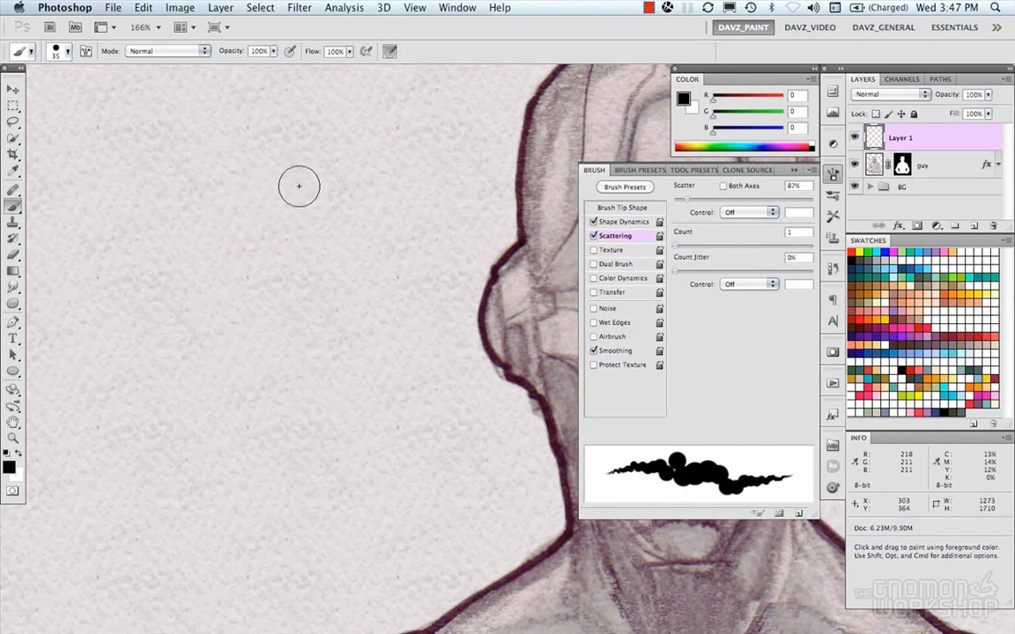
pyautogui.moveTo(294, 199)
pyautogui.mouseDown()
pyautogui.moveTo(306, 202)
pyautogui.moveTo(312, 163)
pyautogui.moveTo(293, 404)
pyautogui.moveTo(301, 408)
pyautogui.mouseUp()
pyautogui.press('super+z')
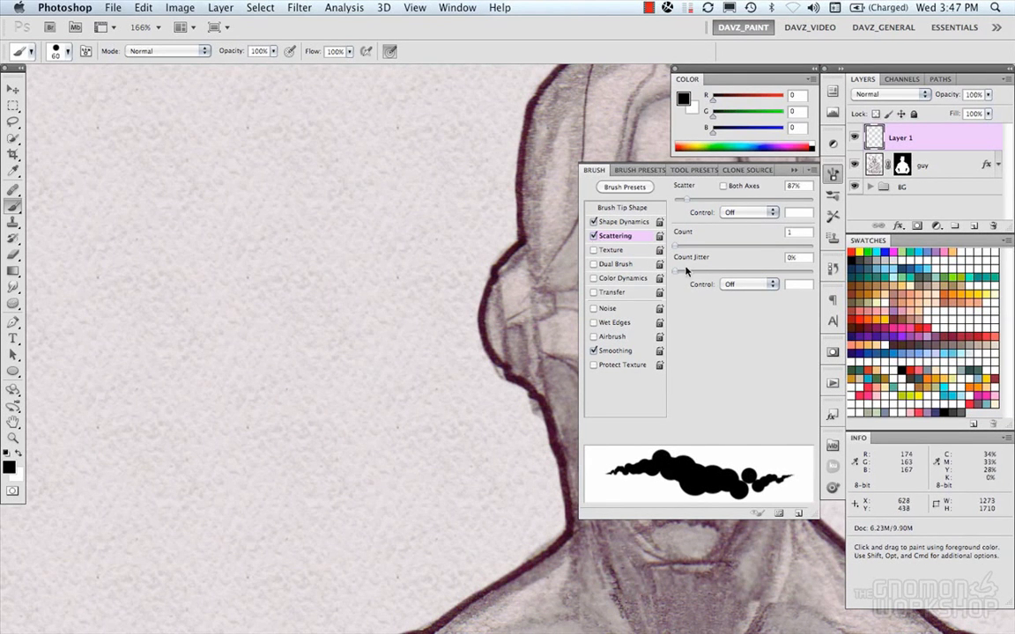
# Set the scattering count to 4, paint a test stroke with the 60 px brush and undo it.
pyautogui.moveTo(681, 252)
pyautogui.mouseDown()
pyautogui.moveTo(704, 245)
pyautogui.moveTo(673, 247)
pyautogui.moveTo(729, 243)
pyautogui.moveTo(701, 246)
pyautogui.mouseUp()
pyautogui.moveTo(239, 218)
pyautogui.mouseDown()
pyautogui.moveTo(279, 277)
pyautogui.moveTo(326, 424)
pyautogui.mouseUp()
pyautogui.press('super+z')
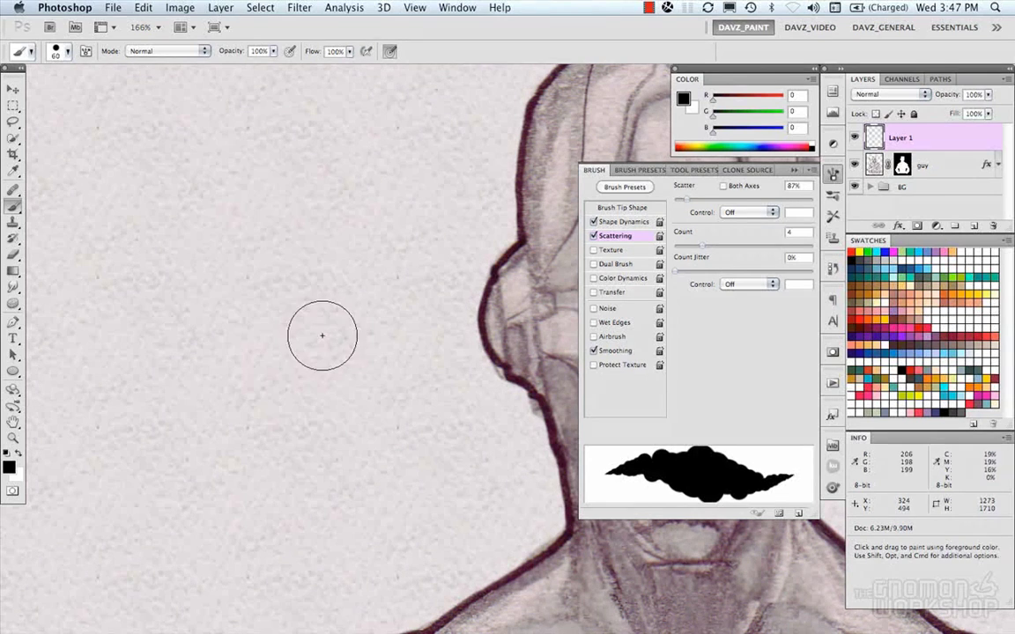
# Shrink the brush to 30 px, set the scattering count to 3 and paint test strokes, undoing only the first.
pyautogui.moveTo(317, 282); pyautogui.dragTo(302, 281)
pyautogui.moveTo(287, 181)
pyautogui.mouseDown()
pyautogui.moveTo(267, 288)
pyautogui.moveTo(327, 416)
pyautogui.mouseUp()
pyautogui.press('super+z')
pyautogui.moveTo(706, 251)
pyautogui.mouseDown()
pyautogui.moveTo(675, 251)
pyautogui.moveTo(722, 246)
pyautogui.moveTo(733, 273)
pyautogui.moveTo(710, 246)
pyautogui.moveTo(696, 246)
pyautogui.mouseUp()
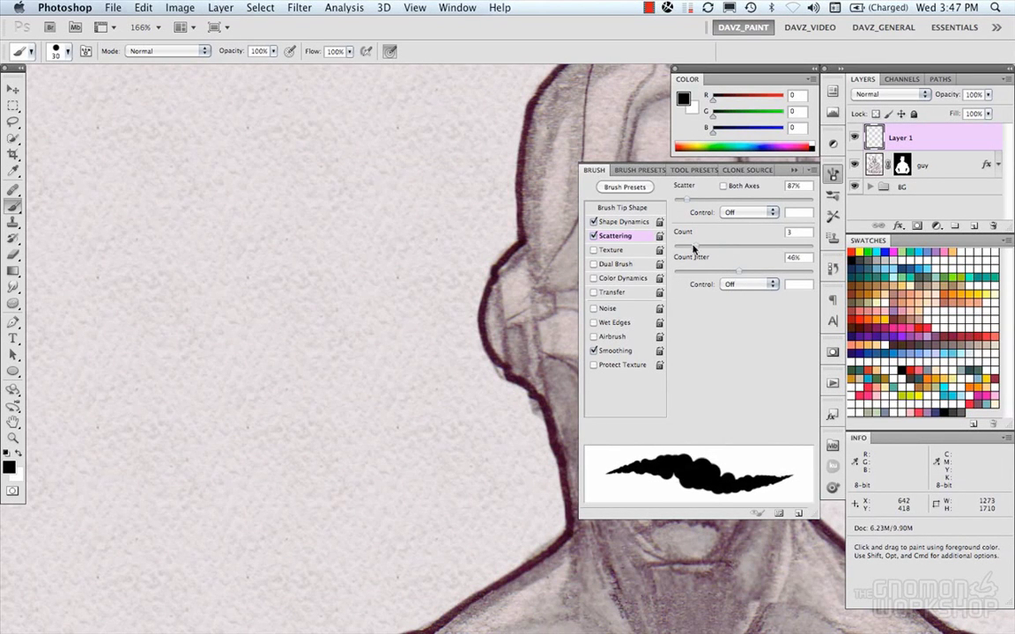
pyautogui.moveTo(277, 156)
pyautogui.mouseDown()
pyautogui.moveTo(255, 259)
pyautogui.moveTo(263, 375)
pyautogui.moveTo(348, 406)
pyautogui.mouseUp()
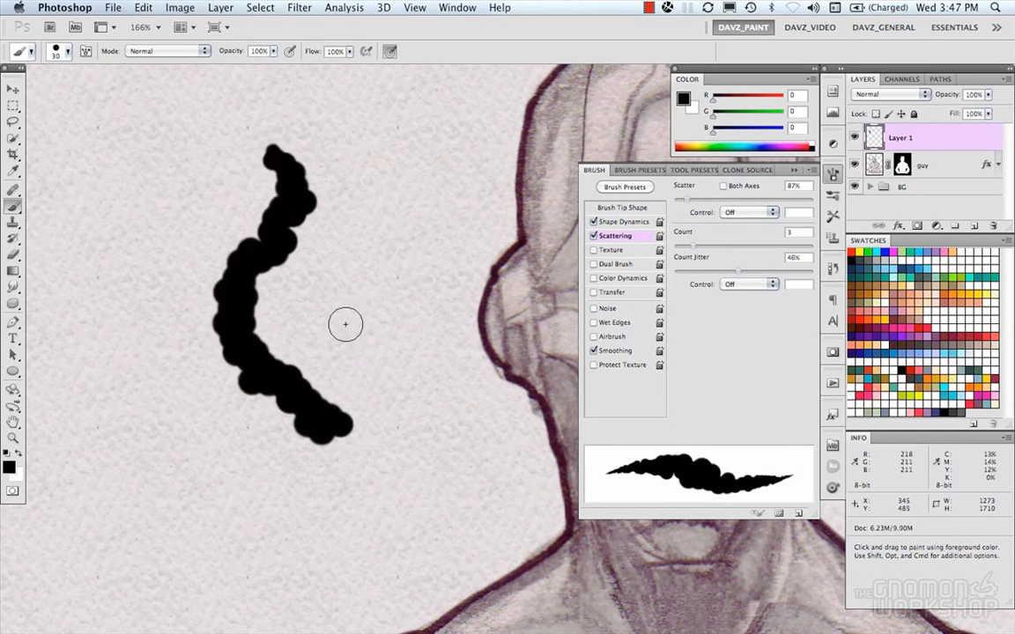
# Undo the last test stroke and set the scattering count jitter control to Pen Tilt.
pyautogui.press('super+z')
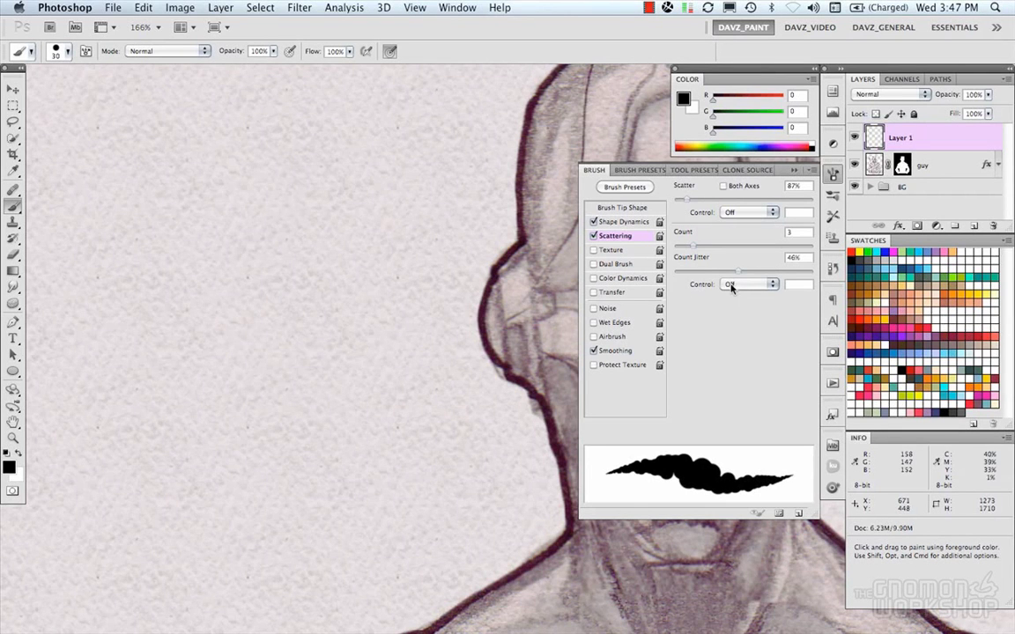
pyautogui.click(749, 285)
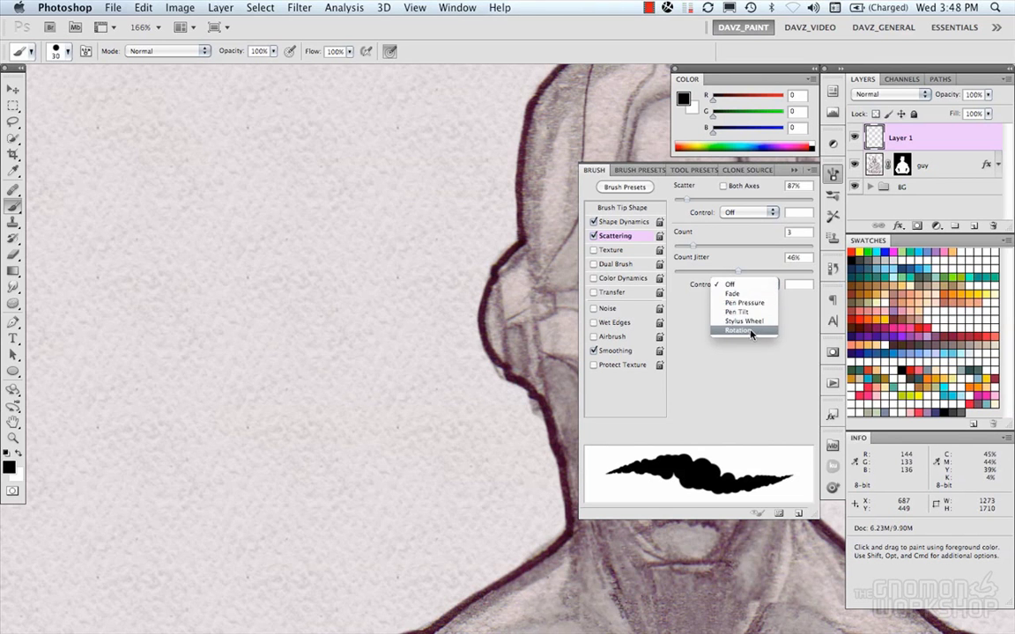
pyautogui.click(689, 285)
pyautogui.click(740, 287)
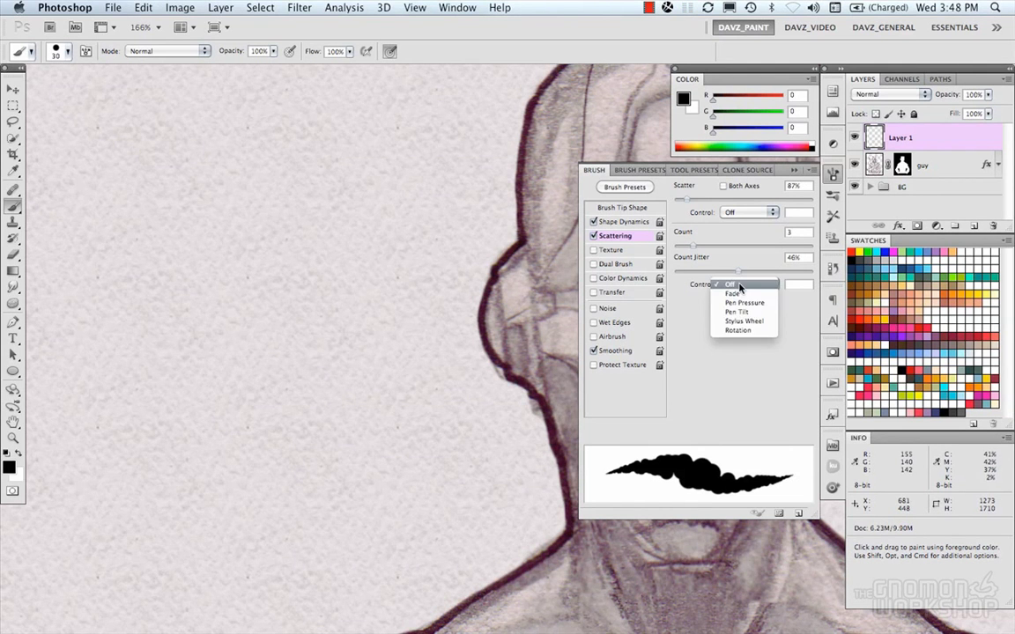
pyautogui.click(740, 287)
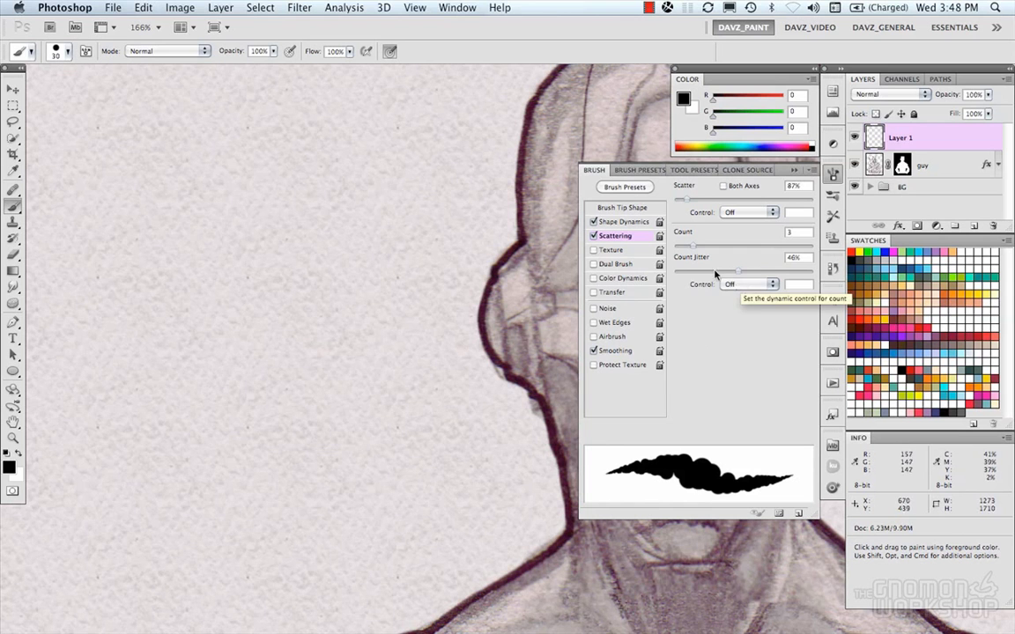
pyautogui.click(723, 285)
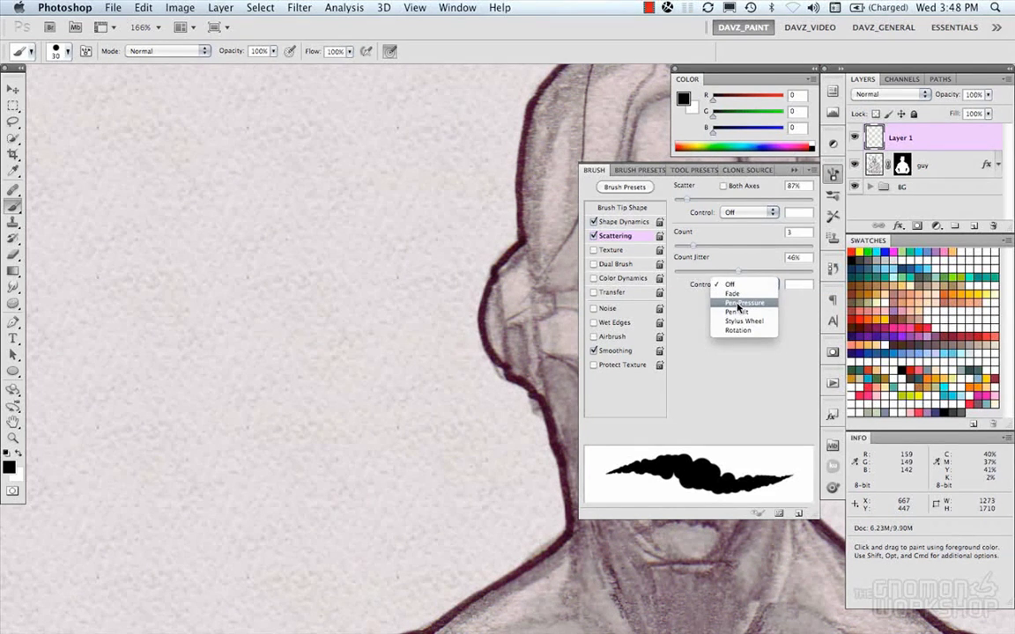
pyautogui.click(737, 311)
# Paint two scattered test strokes on the blank paper beside the head and undo both.
pyautogui.moveTo(284, 219)
pyautogui.mouseDown()
pyautogui.moveTo(270, 268)
pyautogui.moveTo(293, 322)
pyautogui.moveTo(359, 244)
pyautogui.moveTo(377, 284)
pyautogui.moveTo(377, 340)
pyautogui.moveTo(225, 405)
pyautogui.mouseUp()
pyautogui.moveTo(234, 455)
pyautogui.mouseDown()
pyautogui.moveTo(279, 435)
pyautogui.moveTo(351, 460)
pyautogui.moveTo(421, 425)
pyautogui.moveTo(410, 361)
pyautogui.mouseUp()
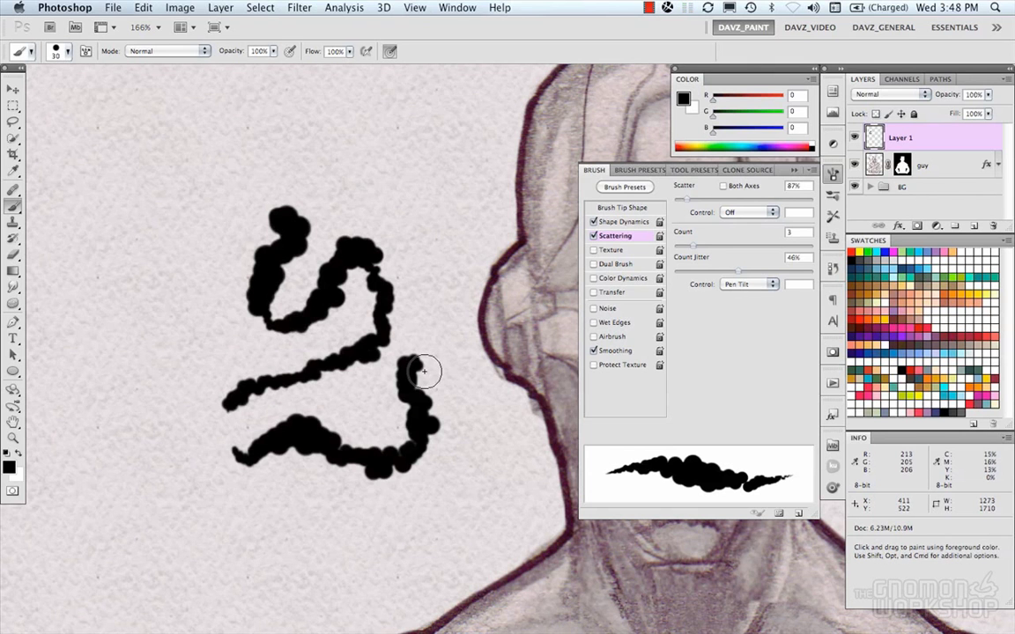
pyautogui.press('super+alt+z')
pyautogui.press('super+alt+z')
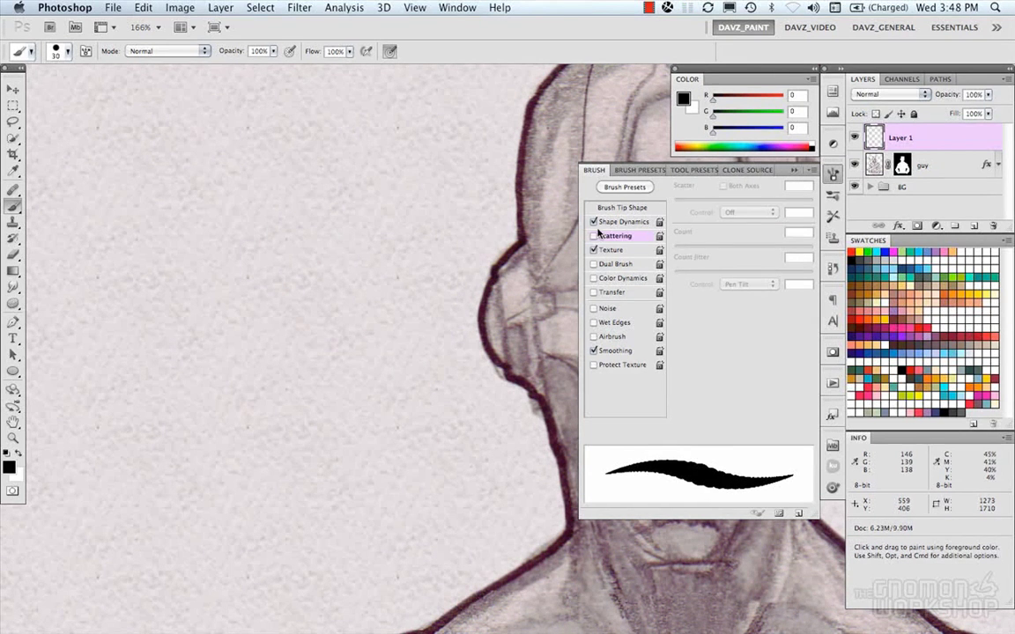
# Enable Texture for the brush with a grey scribbled pattern, keeping Scattering on, then paint a test stroke and undo it.
pyautogui.click(595, 236)
pyautogui.click(614, 251)
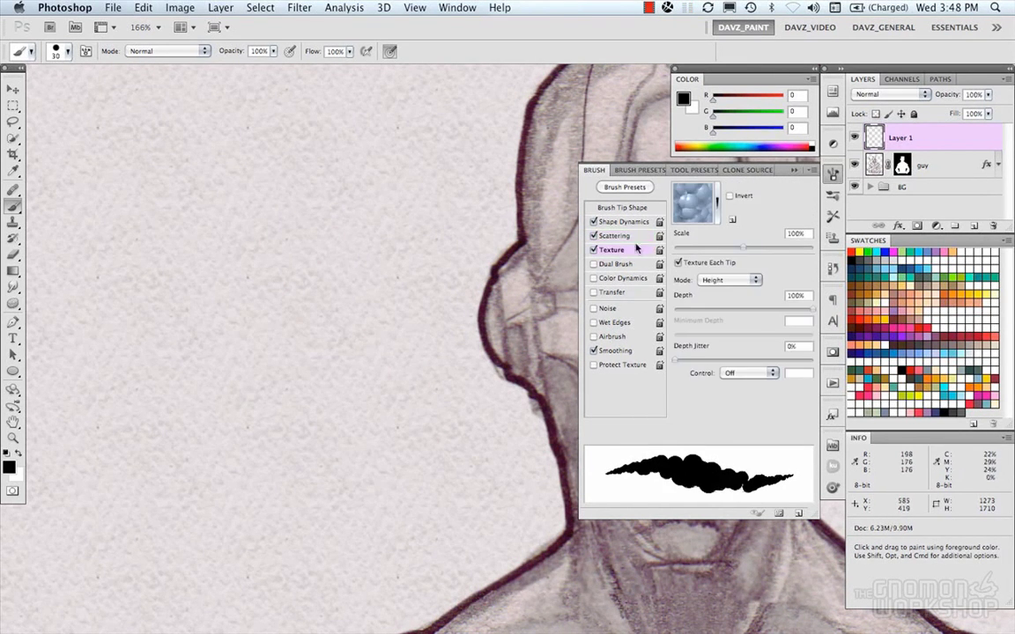
pyautogui.click(716, 211)
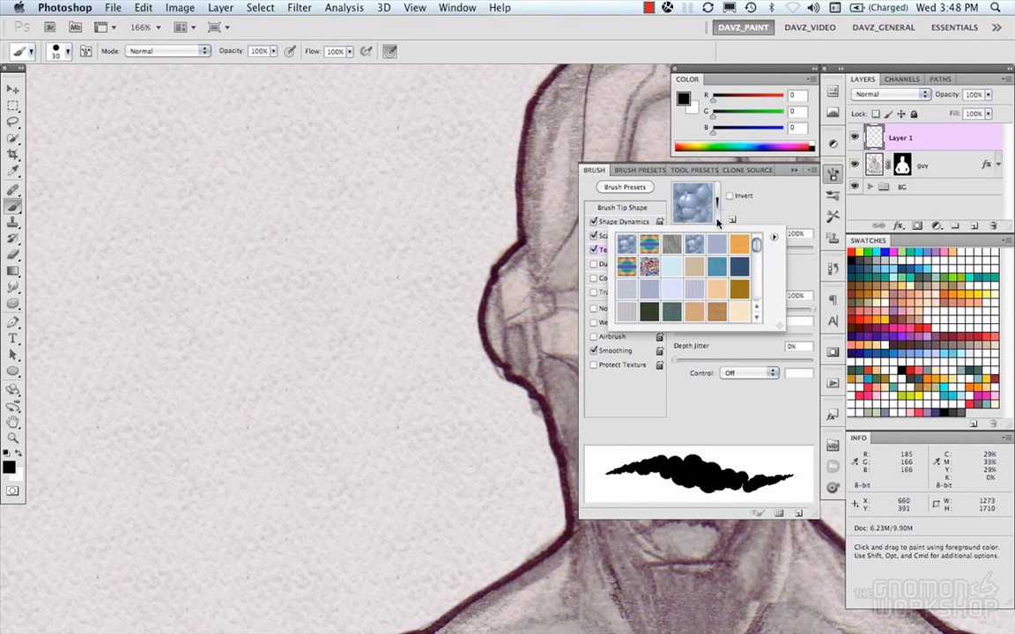
pyautogui.scroll(-3, 753, 249)
pyautogui.click(716, 267)
pyautogui.scroll(-3, 718, 257)
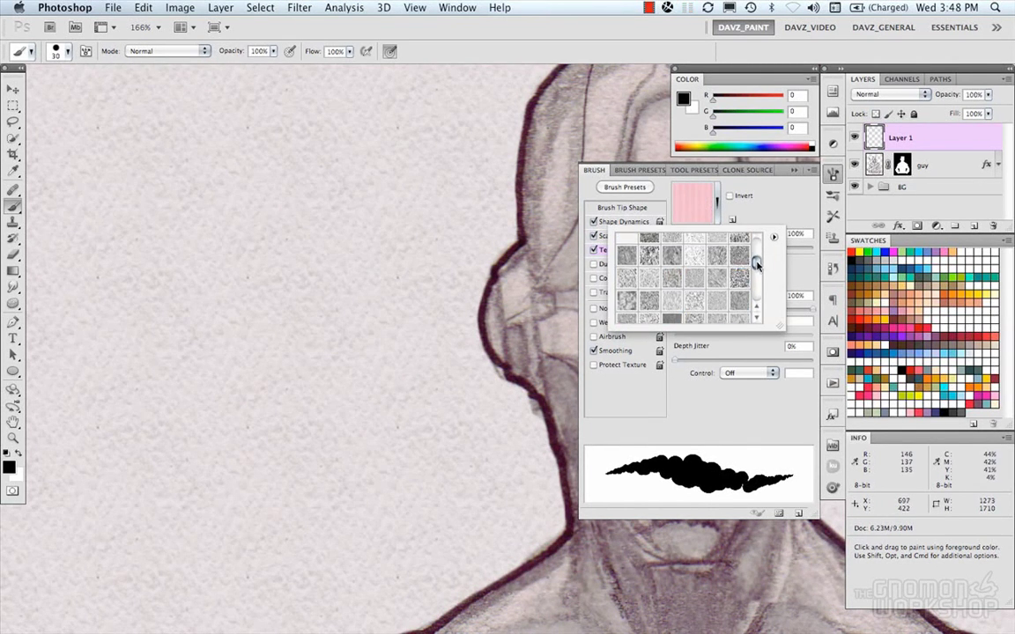
pyautogui.click(716, 255)
pyautogui.click(767, 214)
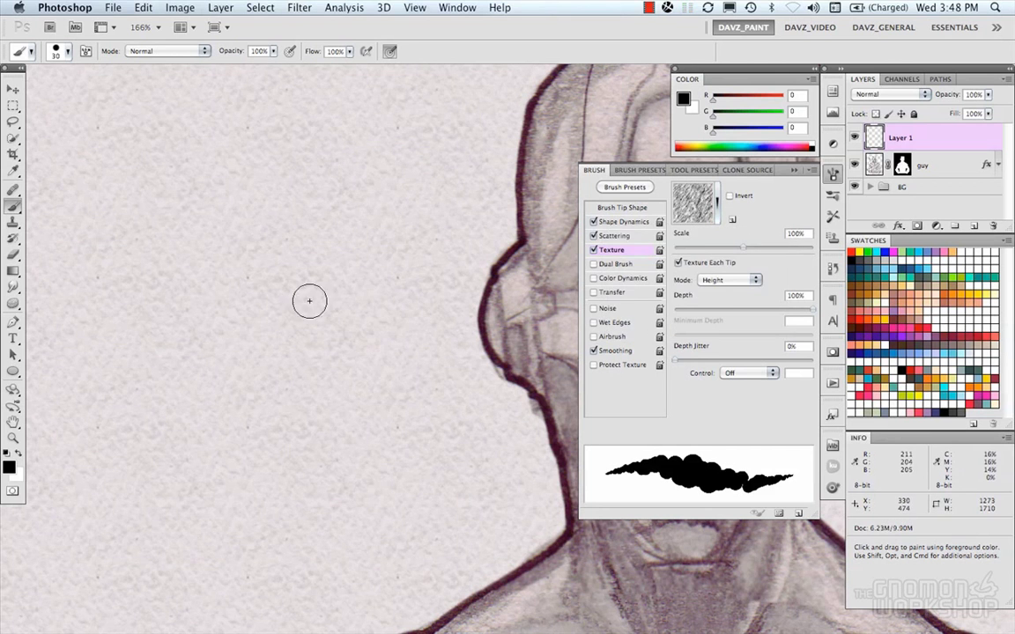
pyautogui.moveTo(309, 301); pyautogui.dragTo(381, 346)
pyautogui.press('super+z')
# Keep the texture depth at 100%, try the Color Burn and Overlay modes, and settle on Darken.
pyautogui.moveTo(767, 312); pyautogui.dragTo(802, 309)
pyautogui.click(744, 280)
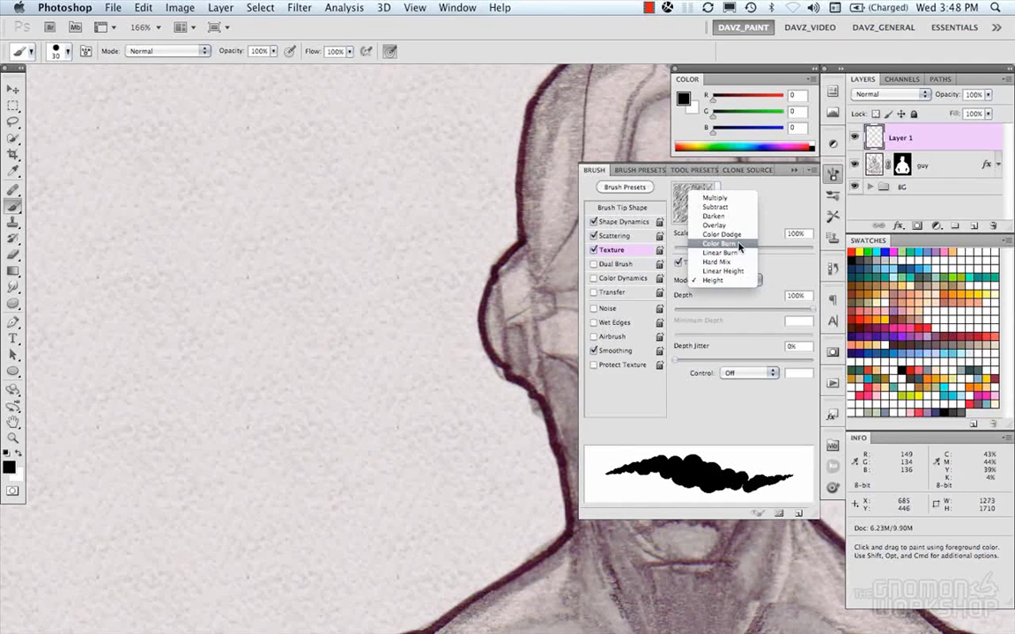
pyautogui.click(742, 244)
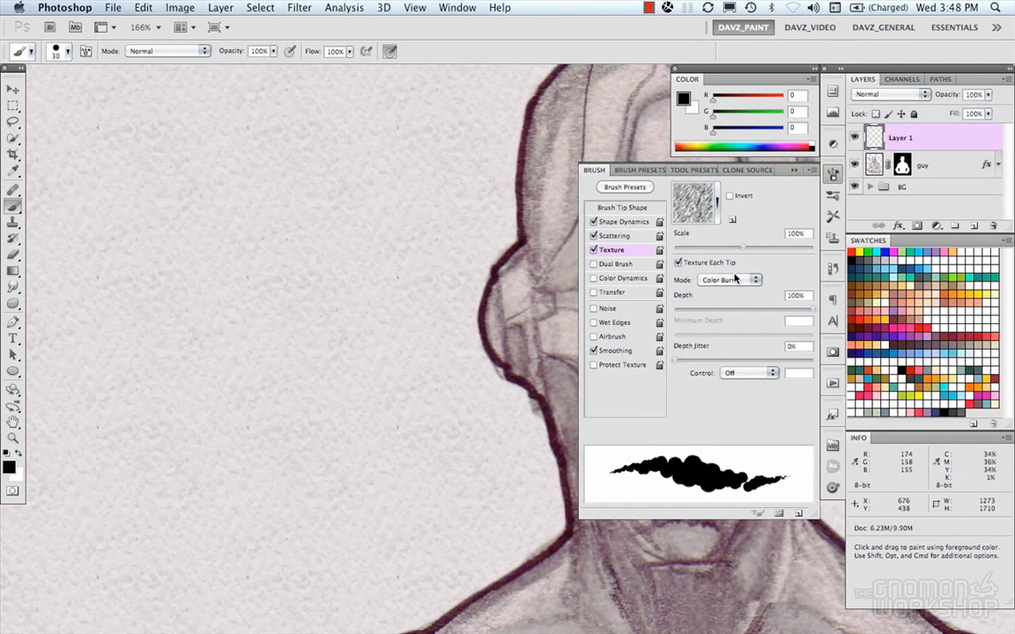
pyautogui.click(736, 279)
pyautogui.click(725, 209)
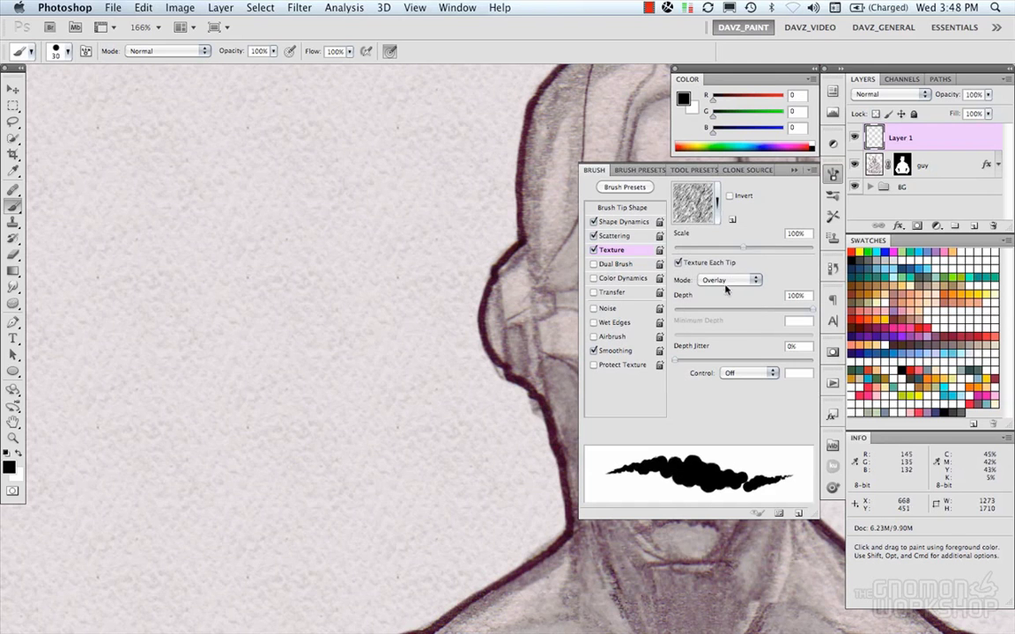
pyautogui.click(726, 281)
pyautogui.click(727, 251)
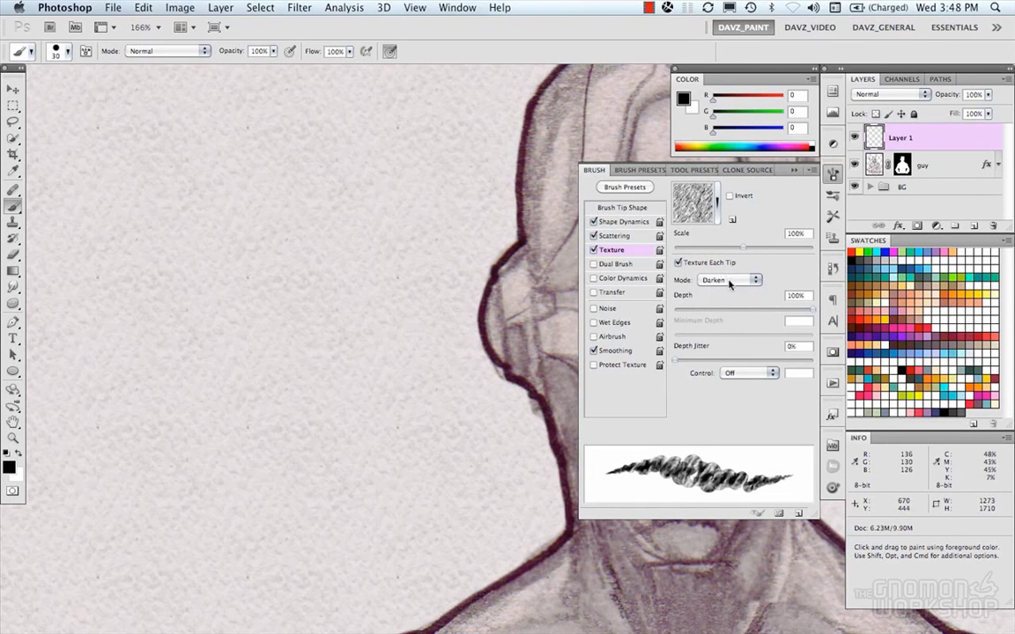
# Paint textured test strokes while enlarging the brush from 30 px up to 106 px, undoing each stroke.
pyautogui.moveTo(283, 226)
pyautogui.mouseDown()
pyautogui.moveTo(310, 226)
pyautogui.moveTo(367, 333)
pyautogui.moveTo(346, 349)
pyautogui.mouseUp()
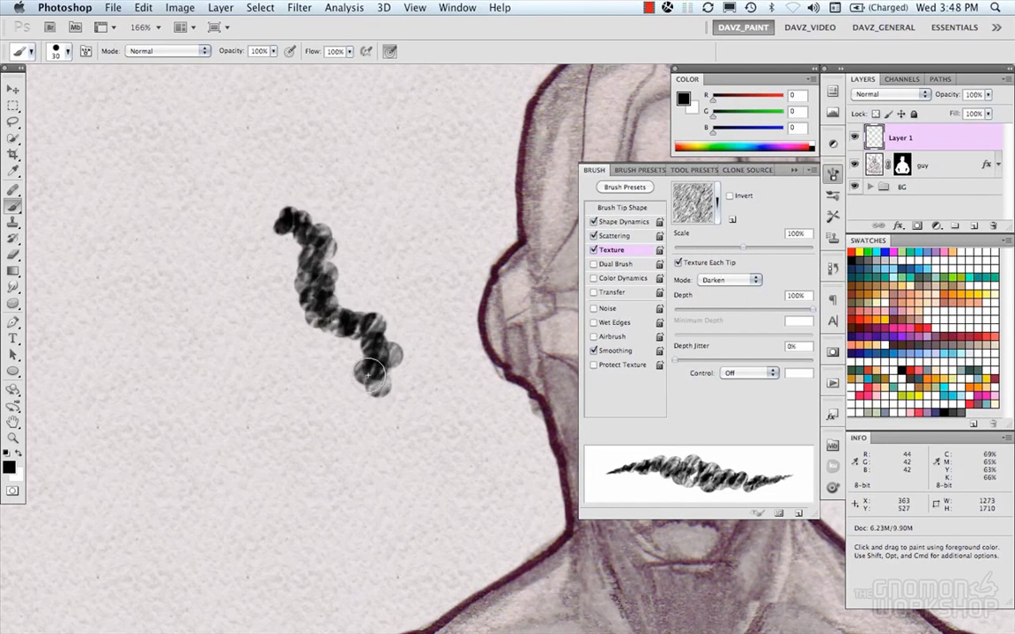
pyautogui.press('super+z')
pyautogui.moveTo(338, 276); pyautogui.dragTo(345, 234)
pyautogui.moveTo(265, 172)
pyautogui.mouseDown()
pyautogui.moveTo(219, 266)
pyautogui.moveTo(317, 465)
pyautogui.moveTo(365, 467)
pyautogui.mouseUp()
pyautogui.press('super+z')
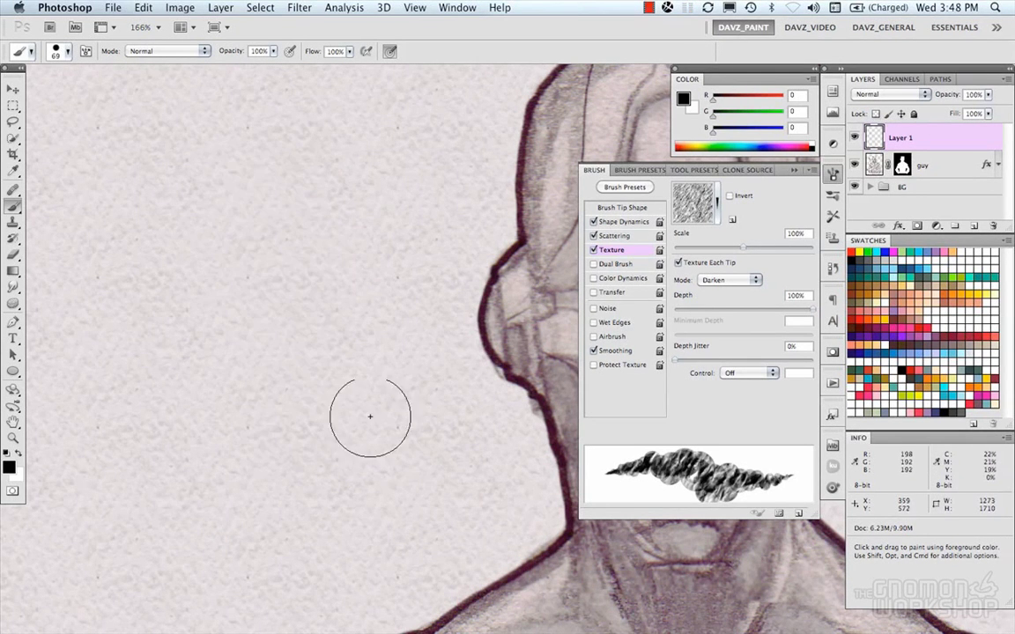
pyautogui.moveTo(251, 159)
pyautogui.mouseDown()
pyautogui.moveTo(275, 423)
pyautogui.moveTo(329, 345)
pyautogui.moveTo(350, 346)
pyautogui.mouseUp()
pyautogui.press('super+z')
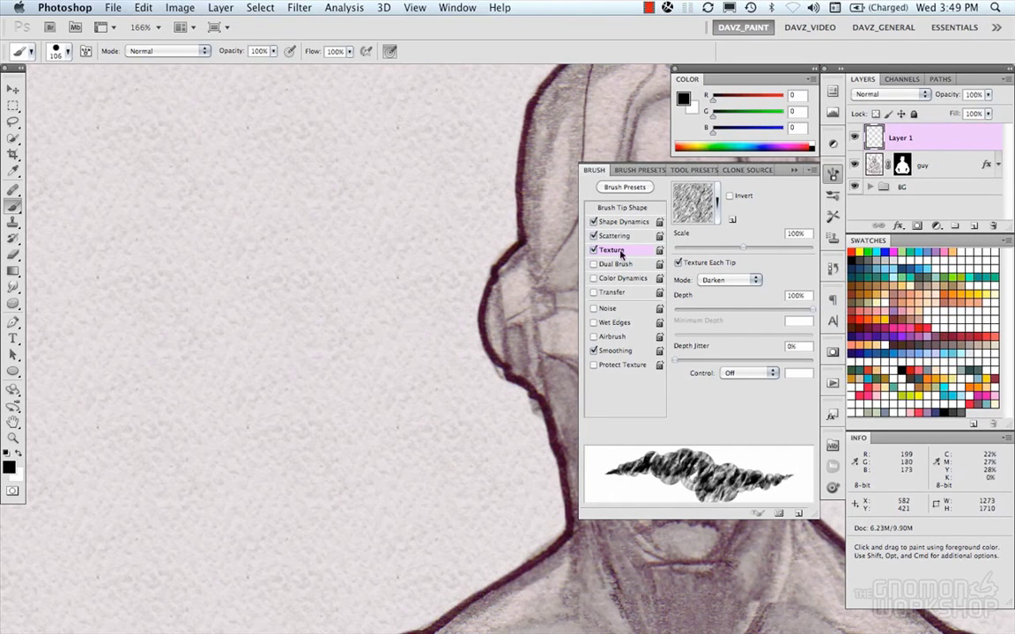
# Replace Texture with Dual Brush using the 59 px spatter tip, then paint a test stroke and undo it.
pyautogui.click(595, 252)
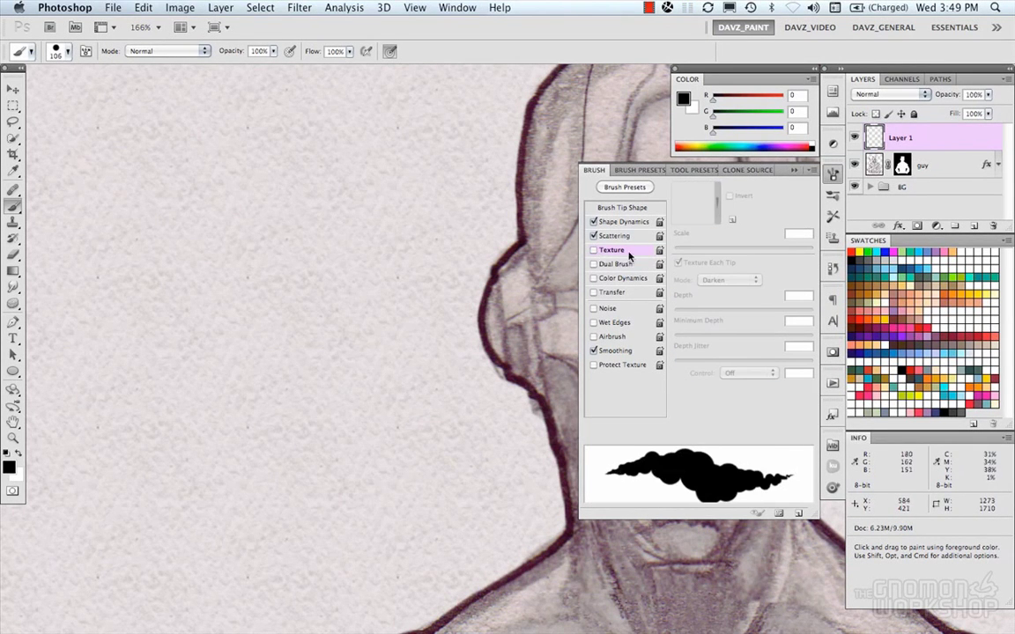
pyautogui.click(595, 264)
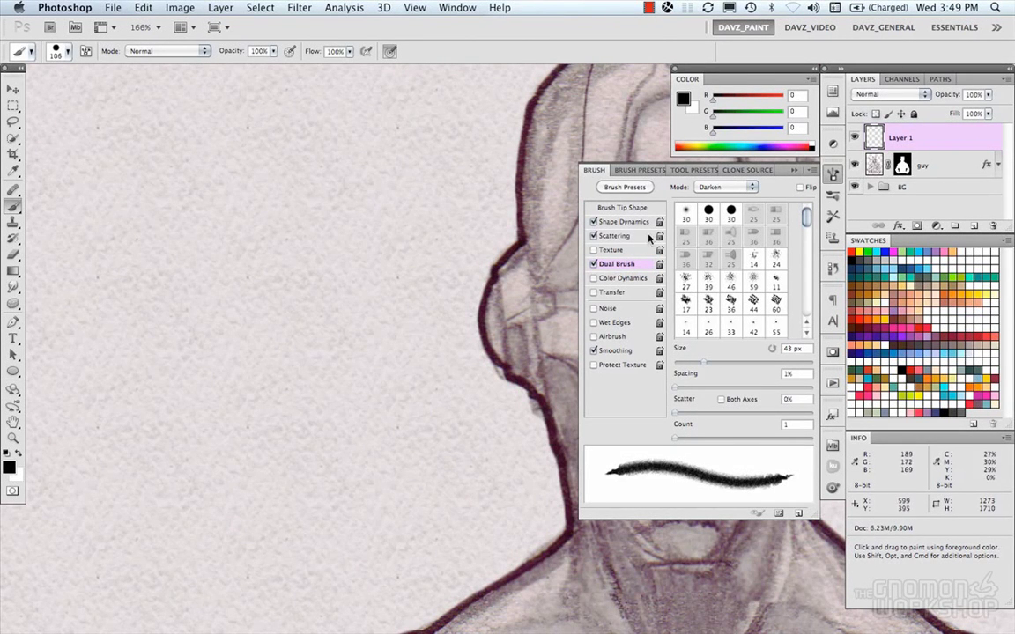
pyautogui.click(731, 215)
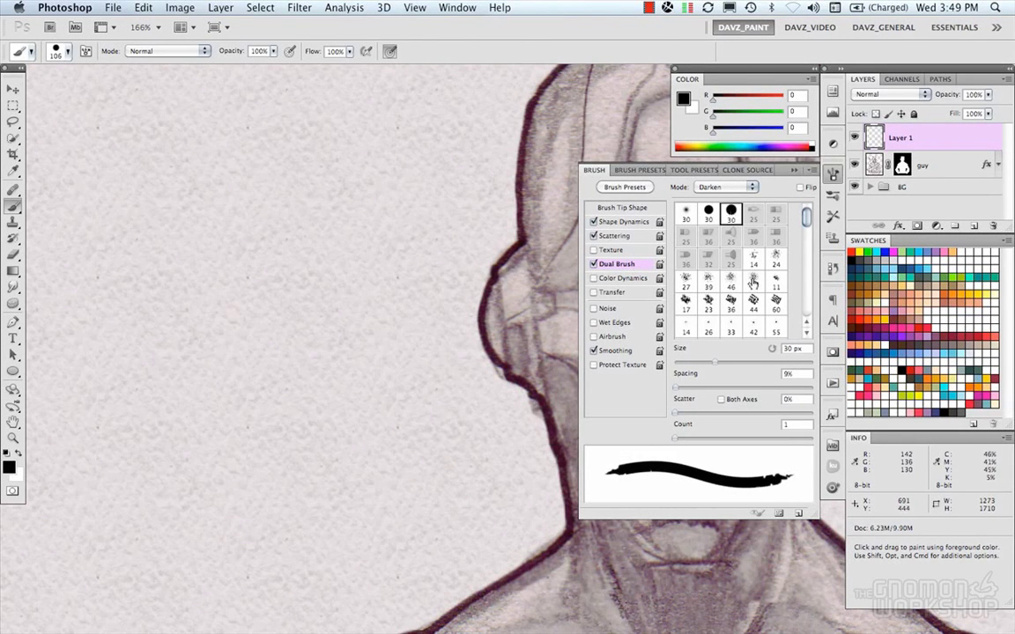
pyautogui.click(753, 281)
pyautogui.moveTo(265, 207)
pyautogui.mouseDown()
pyautogui.moveTo(283, 209)
pyautogui.moveTo(279, 335)
pyautogui.moveTo(293, 320)
pyautogui.mouseUp()
pyautogui.press('super+z')
# Shrink the main brush to 35 px and choose the 44 px dual tip, then paint a test stroke and undo it.
pyautogui.moveTo(353, 267); pyautogui.dragTo(313, 273)
pyautogui.click(752, 302)
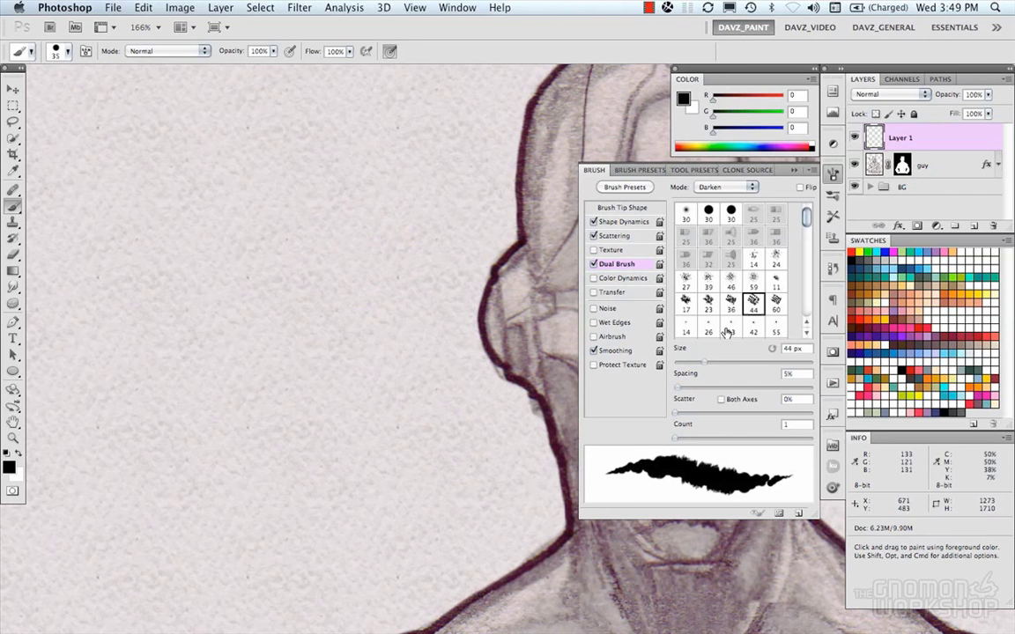
pyautogui.moveTo(231, 194)
pyautogui.mouseDown()
pyautogui.moveTo(263, 209)
pyautogui.moveTo(243, 302)
pyautogui.moveTo(312, 316)
pyautogui.moveTo(340, 283)
pyautogui.moveTo(387, 257)
pyautogui.moveTo(401, 176)
pyautogui.mouseUp()
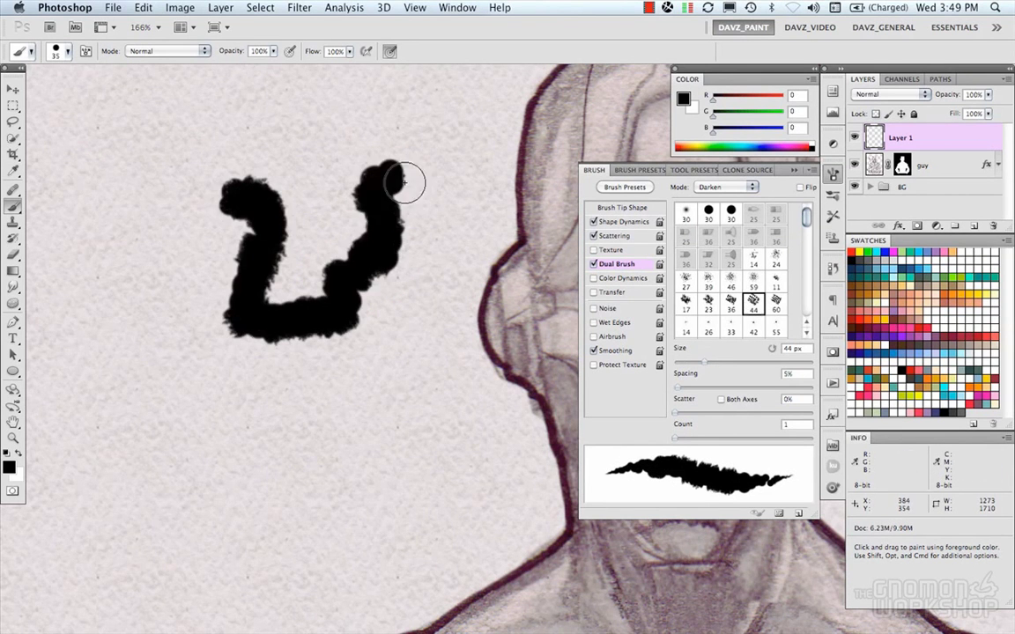
pyautogui.press('super+z')
# Set the dual tip's size to 39 px, spacing to 19% and scatter to 97%, then paint a test stroke and undo it.
pyautogui.moveTo(706, 367)
pyautogui.mouseDown()
pyautogui.moveTo(718, 364)
pyautogui.moveTo(701, 365)
pyautogui.moveTo(692, 391)
pyautogui.moveTo(681, 391)
pyautogui.moveTo(688, 412)
pyautogui.mouseUp()
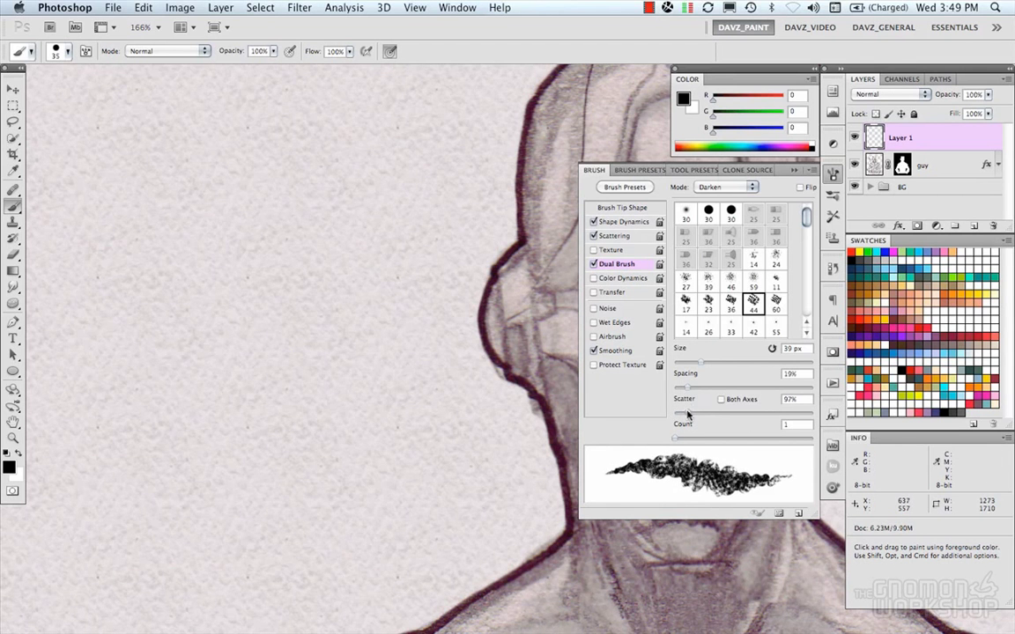
pyautogui.moveTo(309, 212)
pyautogui.mouseDown()
pyautogui.moveTo(267, 298)
pyautogui.moveTo(332, 358)
pyautogui.moveTo(343, 414)
pyautogui.moveTo(306, 400)
pyautogui.mouseUp()
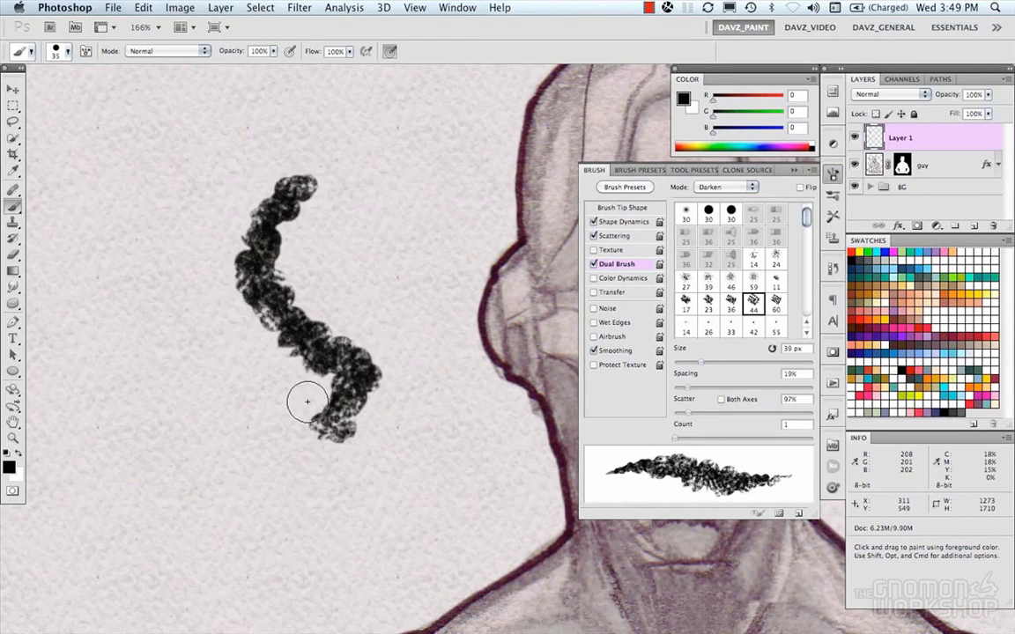
pyautogui.press('super+z')
# Enlarge the main brush to 76 px, paint a test stroke with the dual tip and undo it.
pyautogui.moveTo(305, 316); pyautogui.dragTo(329, 315)
pyautogui.moveTo(256, 141)
pyautogui.mouseDown()
pyautogui.moveTo(215, 249)
pyautogui.moveTo(315, 365)
pyautogui.moveTo(249, 409)
pyautogui.mouseUp()
pyautogui.press('super+z')
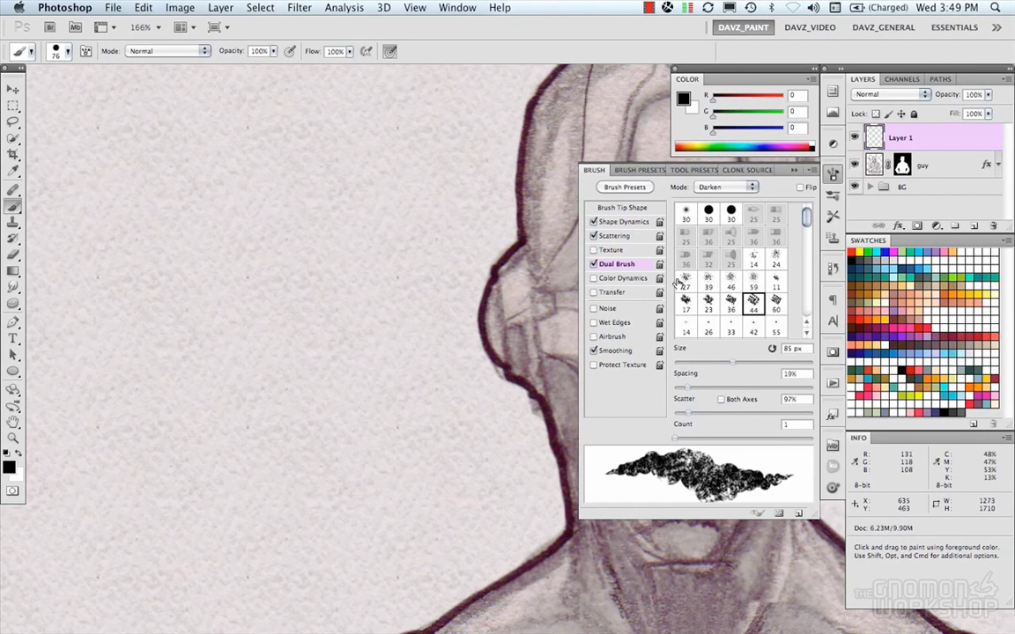
# Enable Color Dynamics and pick a dark blue foreground swatch, then paint a test stroke and undo it.
pyautogui.click(621, 278)
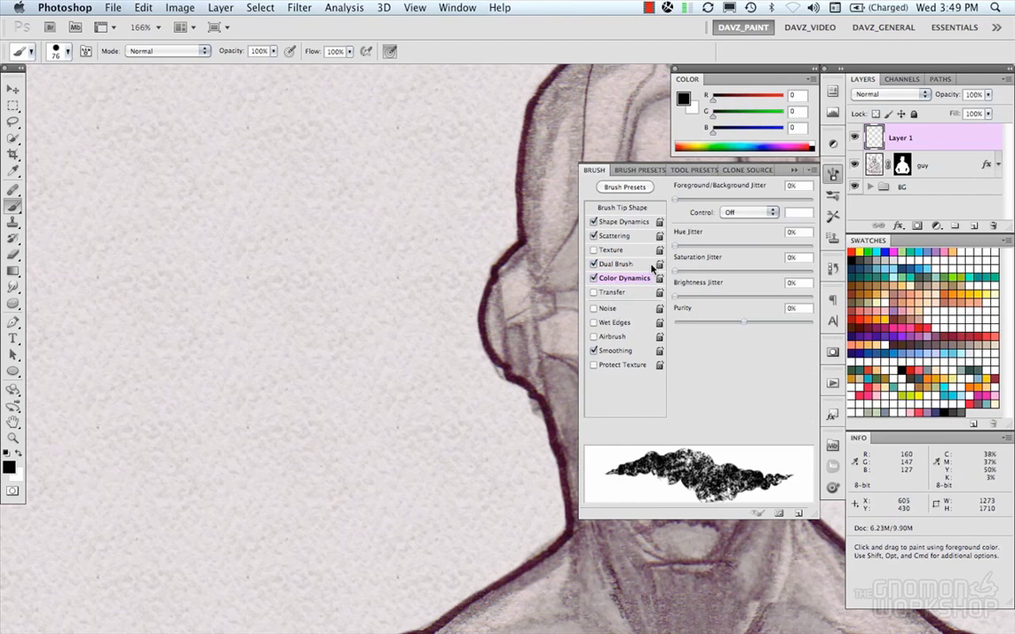
pyautogui.click(919, 261)
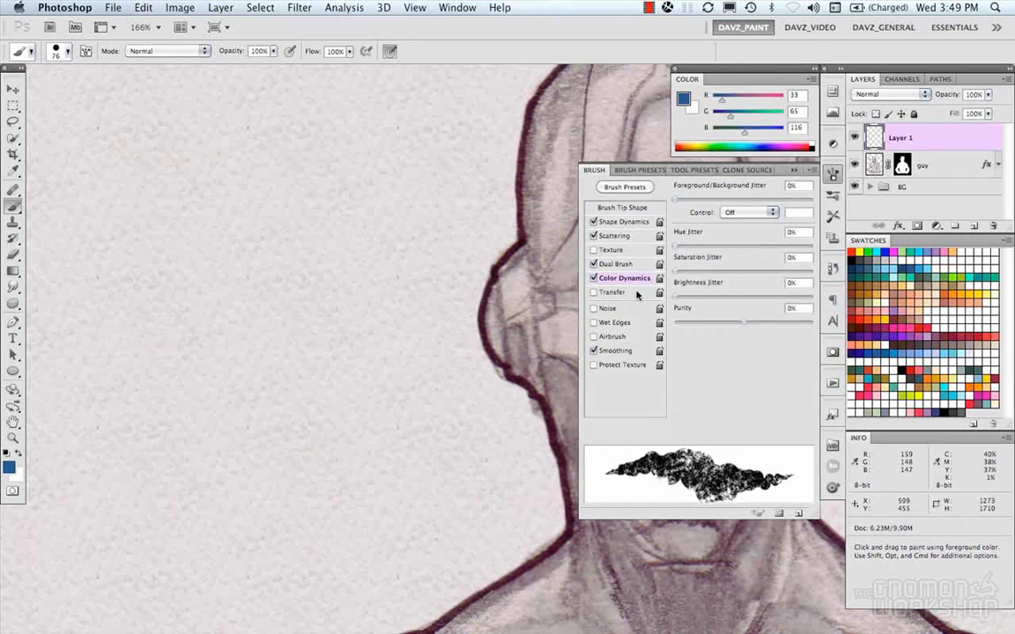
pyautogui.moveTo(277, 207)
pyautogui.mouseDown()
pyautogui.moveTo(294, 313)
pyautogui.moveTo(288, 416)
pyautogui.mouseUp()
pyautogui.press('super+z')
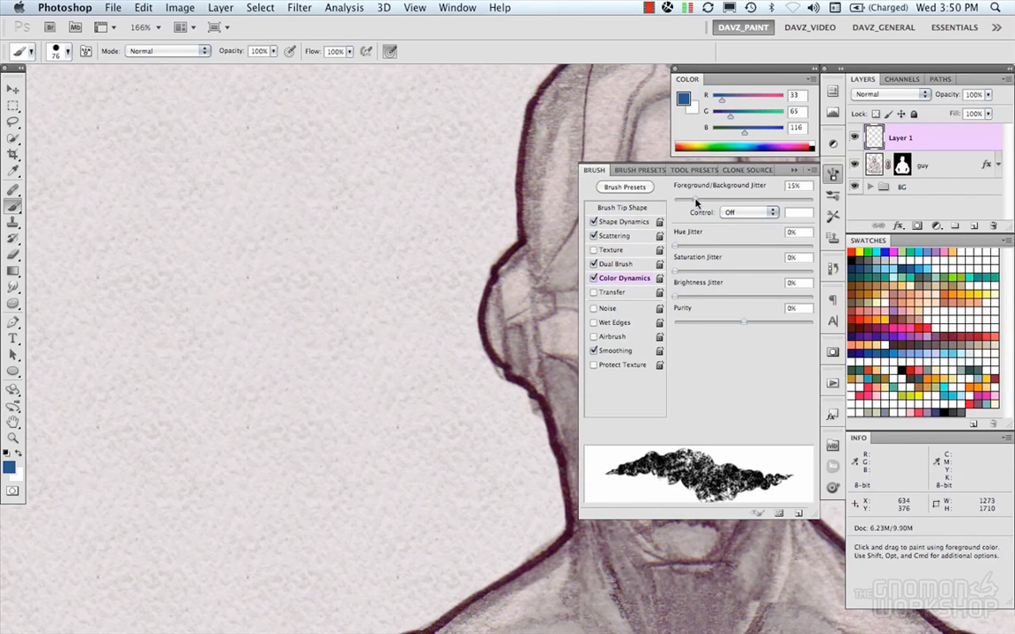
# Set the foreground/background jitter to 22%, paint a test stroke and undo it.
pyautogui.moveTo(700, 202); pyautogui.dragTo(705, 201)
pyautogui.moveTo(289, 156)
pyautogui.mouseDown()
pyautogui.moveTo(313, 258)
pyautogui.moveTo(279, 373)
pyautogui.moveTo(293, 401)
pyautogui.mouseUp()
pyautogui.press('super+z')
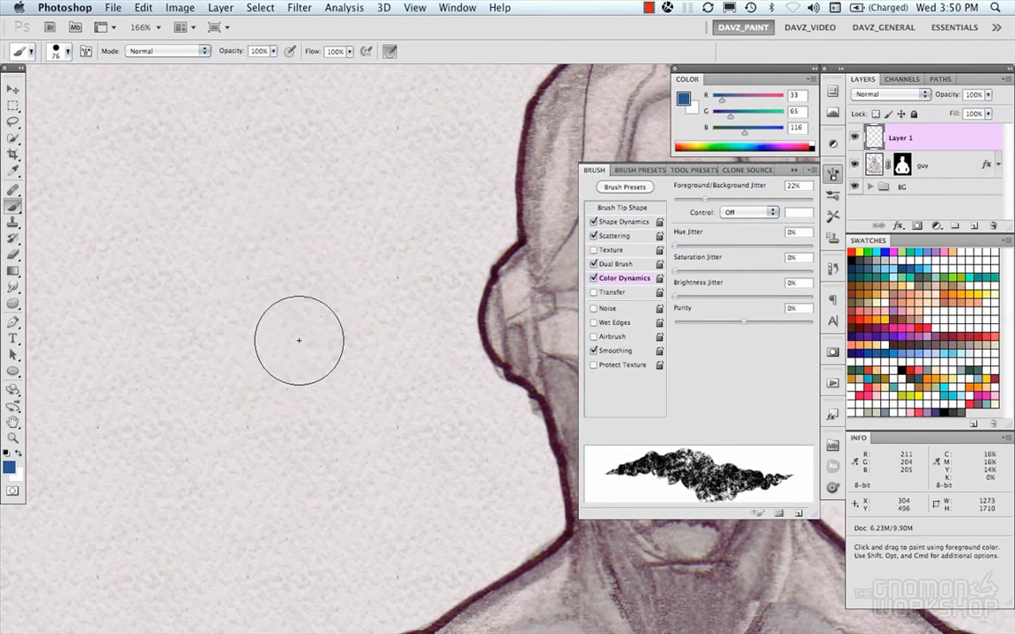
# Change the background color to bright green, then paint a blue-green test stroke and undo it.
pyautogui.click(15, 473)
pyautogui.moveTo(625, 148)
pyautogui.mouseDown()
pyautogui.moveTo(640, 134)
pyautogui.moveTo(616, 134)
pyautogui.moveTo(629, 134)
pyautogui.mouseUp()
pyautogui.click(848, 137)
pyautogui.moveTo(198, 319)
pyautogui.mouseDown()
pyautogui.moveTo(219, 224)
pyautogui.moveTo(328, 359)
pyautogui.moveTo(389, 354)
pyautogui.mouseUp()
pyautogui.press('super+z')
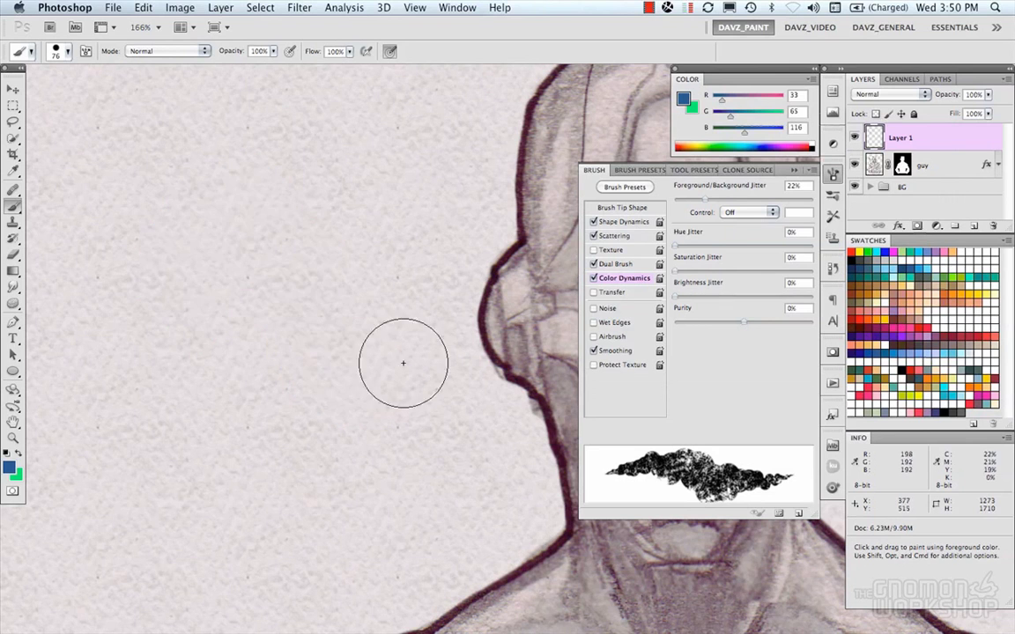
# Test a stroke at 100% foreground/background jitter and undo it, then reset the jitter to 0% with its control Off.
pyautogui.moveTo(282, 212)
pyautogui.mouseDown()
pyautogui.moveTo(267, 234)
pyautogui.moveTo(293, 400)
pyautogui.moveTo(199, 405)
pyautogui.moveTo(312, 359)
pyautogui.mouseUp()
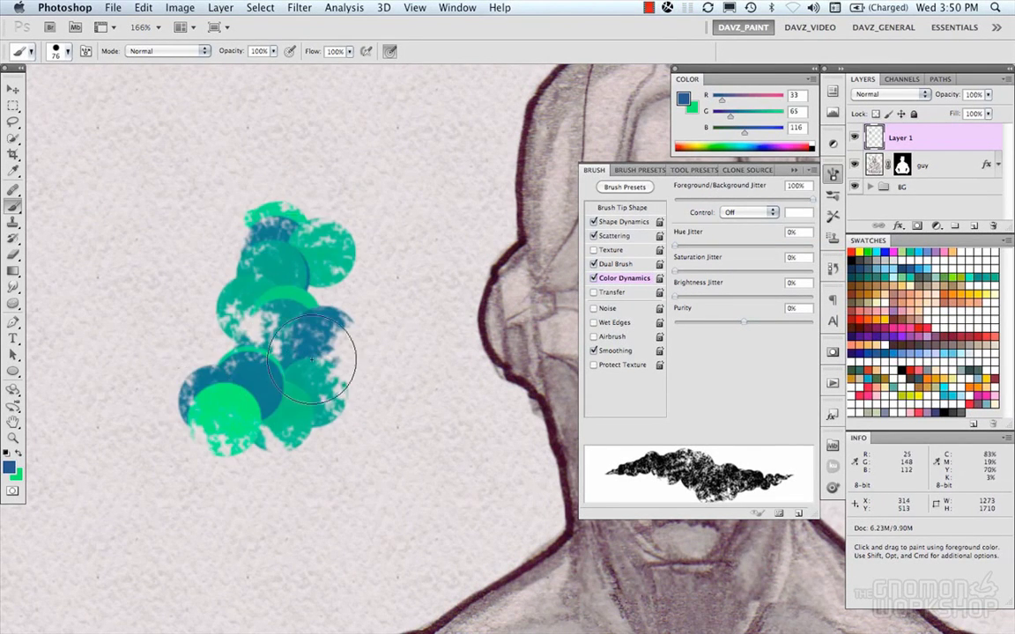
pyautogui.press('super+z')
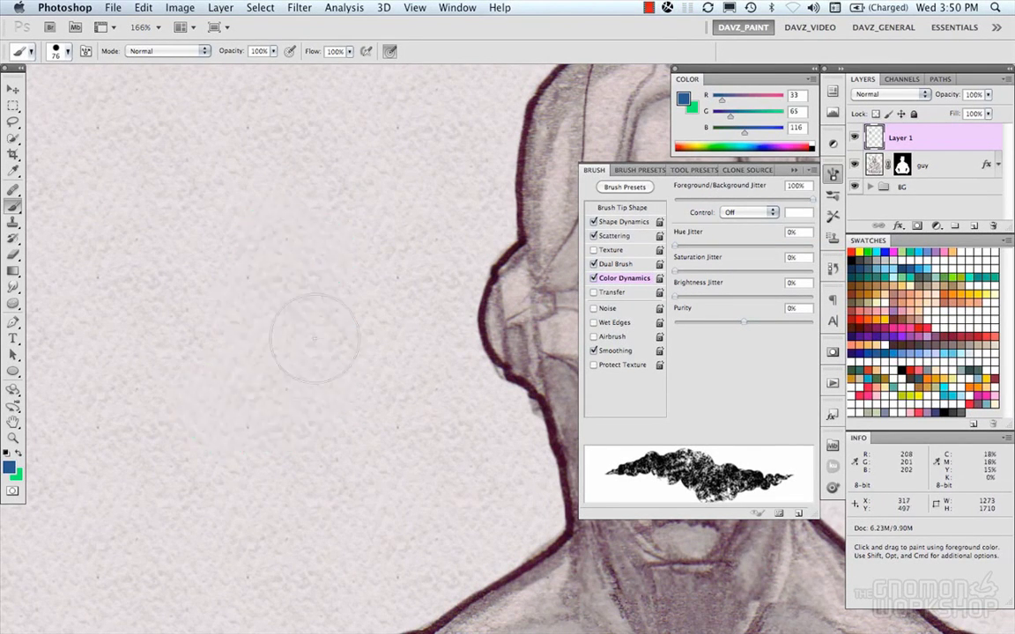
pyautogui.click(717, 216)
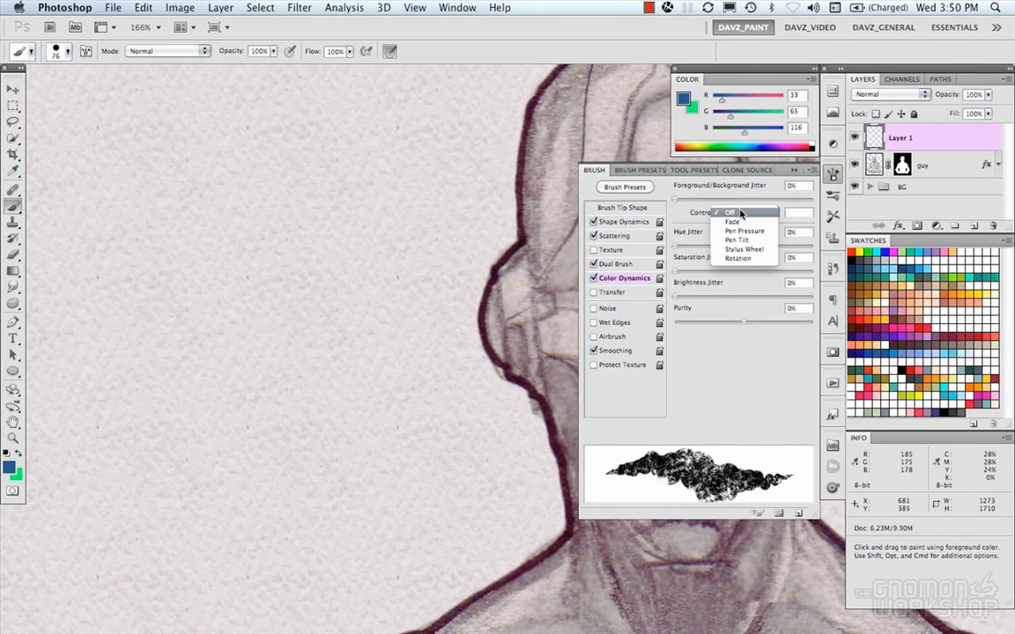
pyautogui.click(736, 208)
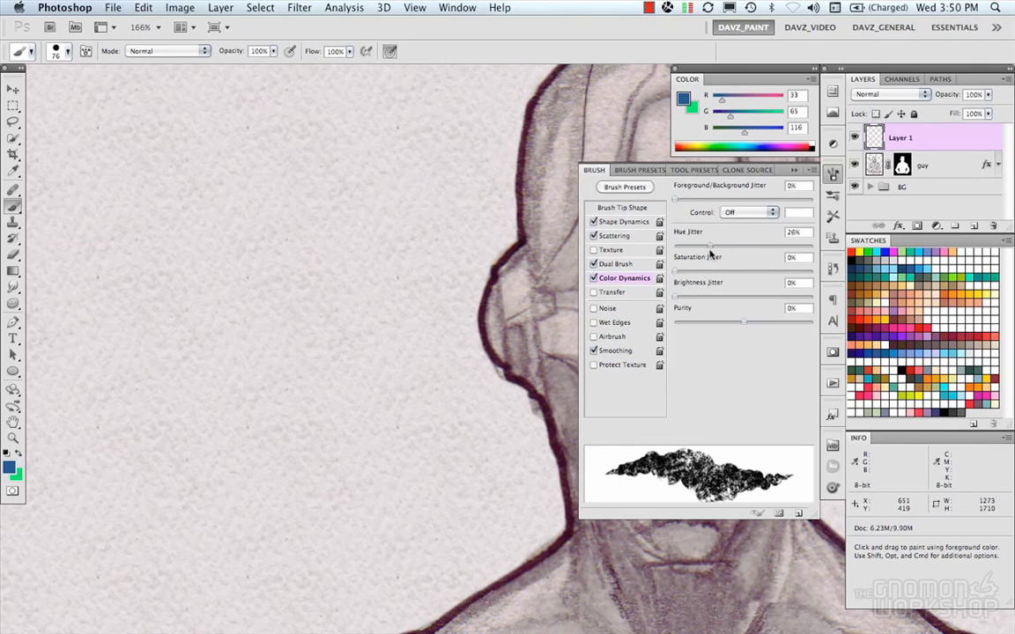
# Paint test strokes at several hue jitter values, including 26% and 5%, undoing each one, and leave the hue jitter at 3%.
pyautogui.moveTo(242, 220)
pyautogui.mouseDown()
pyautogui.moveTo(267, 190)
pyautogui.moveTo(319, 366)
pyautogui.moveTo(267, 408)
pyautogui.moveTo(295, 395)
pyautogui.mouseUp()
pyautogui.press('super+z')
pyautogui.moveTo(267, 181)
pyautogui.mouseDown()
pyautogui.moveTo(272, 237)
pyautogui.moveTo(229, 282)
pyautogui.moveTo(220, 331)
pyautogui.moveTo(219, 413)
pyautogui.moveTo(256, 431)
pyautogui.mouseUp()
pyautogui.press('super+z')
pyautogui.moveTo(209, 258)
pyautogui.mouseDown()
pyautogui.moveTo(279, 373)
pyautogui.moveTo(265, 374)
pyautogui.mouseUp()
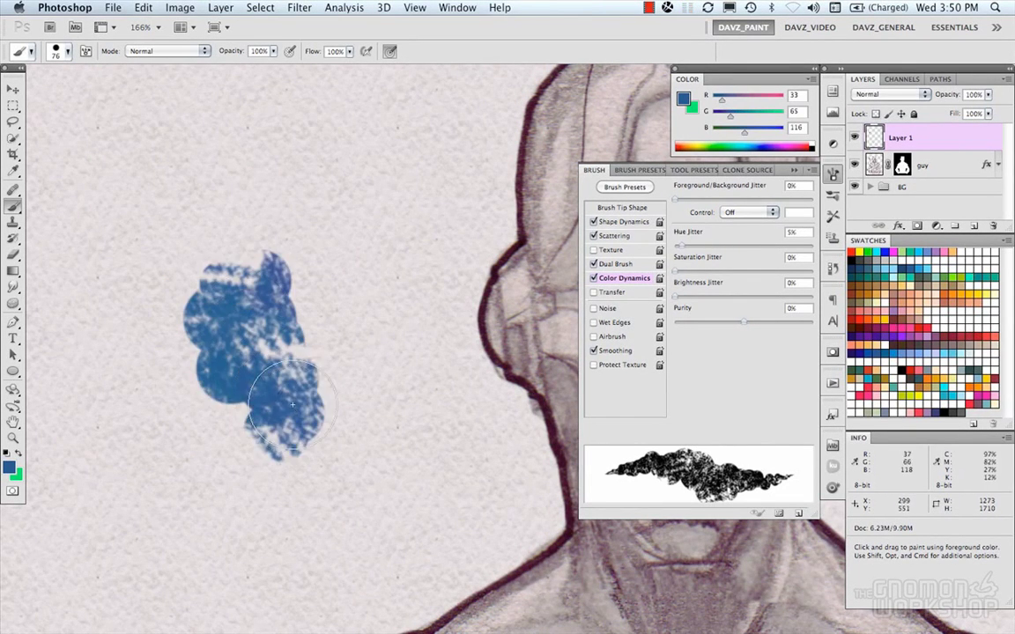
pyautogui.press('super+z')
pyautogui.moveTo(210, 215)
pyautogui.mouseDown()
pyautogui.moveTo(260, 268)
pyautogui.moveTo(230, 420)
pyautogui.moveTo(305, 421)
pyautogui.moveTo(338, 236)
pyautogui.mouseUp()
pyautogui.press('super+z')
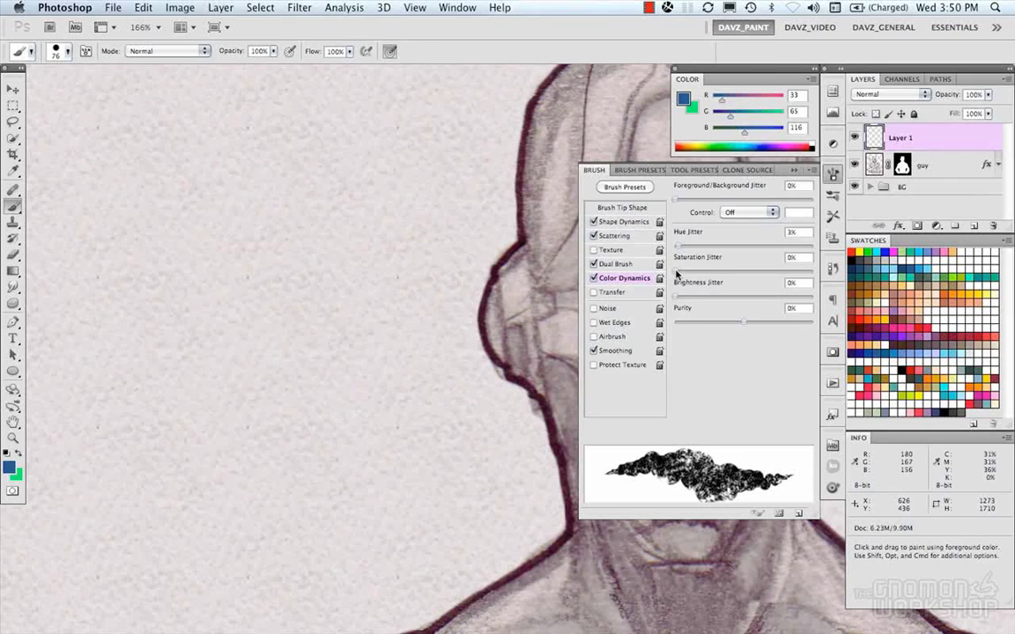
# Paint a test stroke with the saturation jitter at 53%, undo it and lower the saturation jitter to 1%.
pyautogui.moveTo(158, 218)
pyautogui.mouseDown()
pyautogui.moveTo(235, 299)
pyautogui.moveTo(276, 415)
pyautogui.moveTo(339, 353)
pyautogui.moveTo(368, 267)
pyautogui.mouseUp()
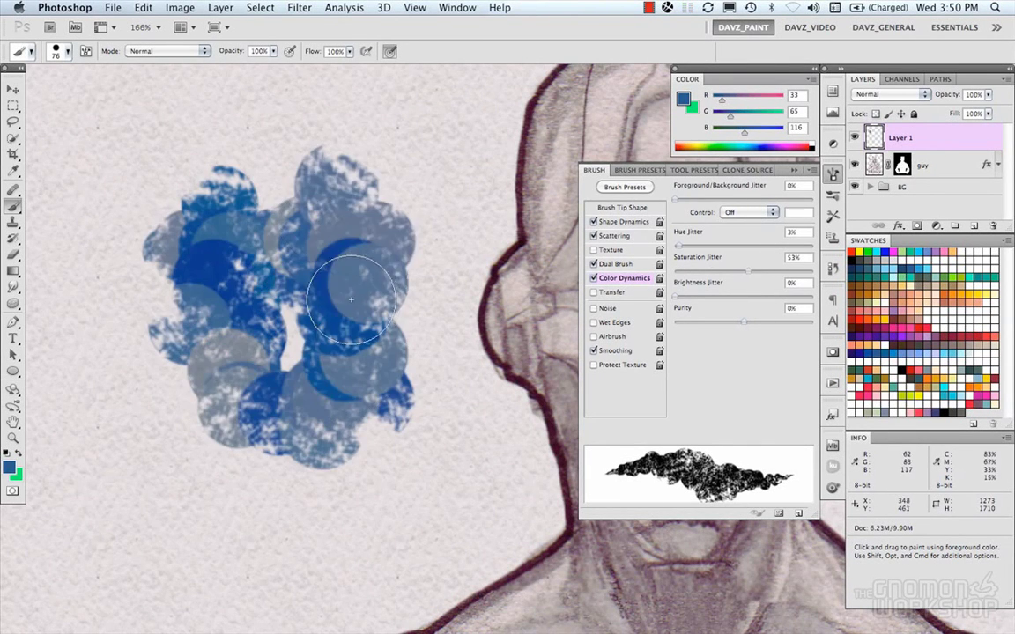
pyautogui.press('super+z')
pyautogui.moveTo(750, 271); pyautogui.dragTo(678, 273)
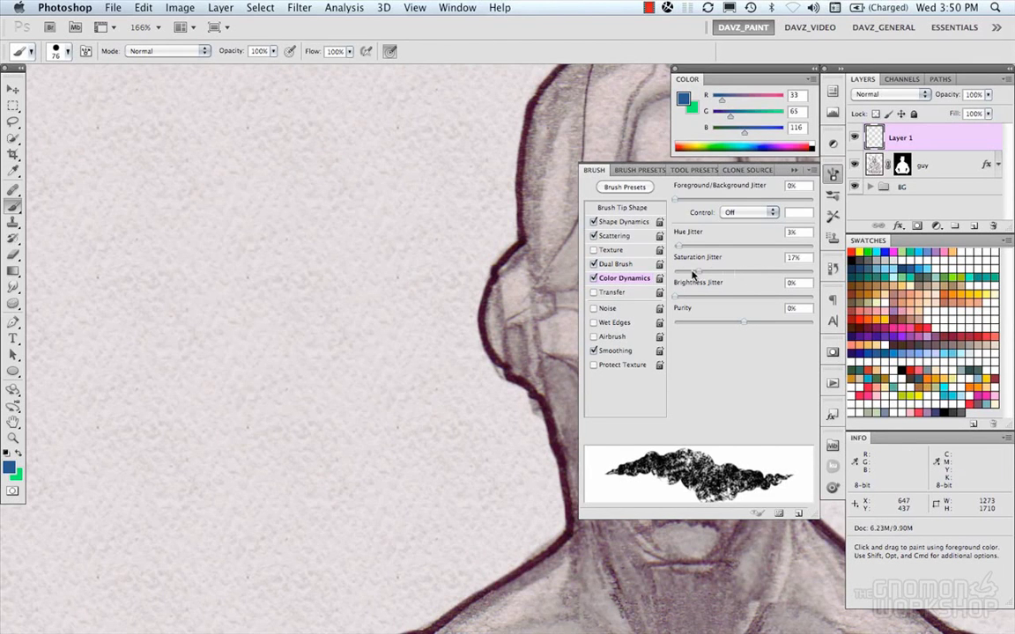
# Test the brightness jitter with strokes that are undone, set it to 1%, and paint a stroke with the purity at +100%.
pyautogui.moveTo(176, 229)
pyautogui.mouseDown()
pyautogui.moveTo(250, 389)
pyautogui.moveTo(310, 426)
pyautogui.mouseUp()
pyautogui.press('super+z')
pyautogui.moveTo(187, 190)
pyautogui.mouseDown()
pyautogui.moveTo(235, 356)
pyautogui.moveTo(356, 444)
pyautogui.moveTo(174, 360)
pyautogui.moveTo(322, 221)
pyautogui.moveTo(351, 253)
pyautogui.moveTo(321, 295)
pyautogui.mouseUp()
pyautogui.press('super+z')
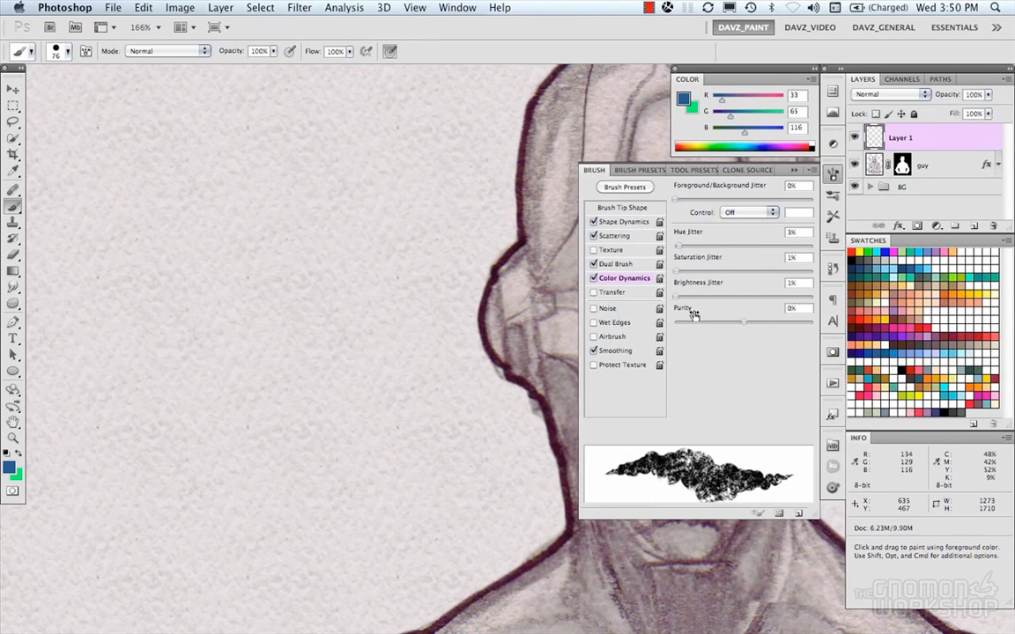
pyautogui.moveTo(189, 207)
pyautogui.mouseDown()
pyautogui.moveTo(236, 257)
pyautogui.moveTo(241, 356)
pyautogui.moveTo(263, 398)
pyautogui.mouseUp()
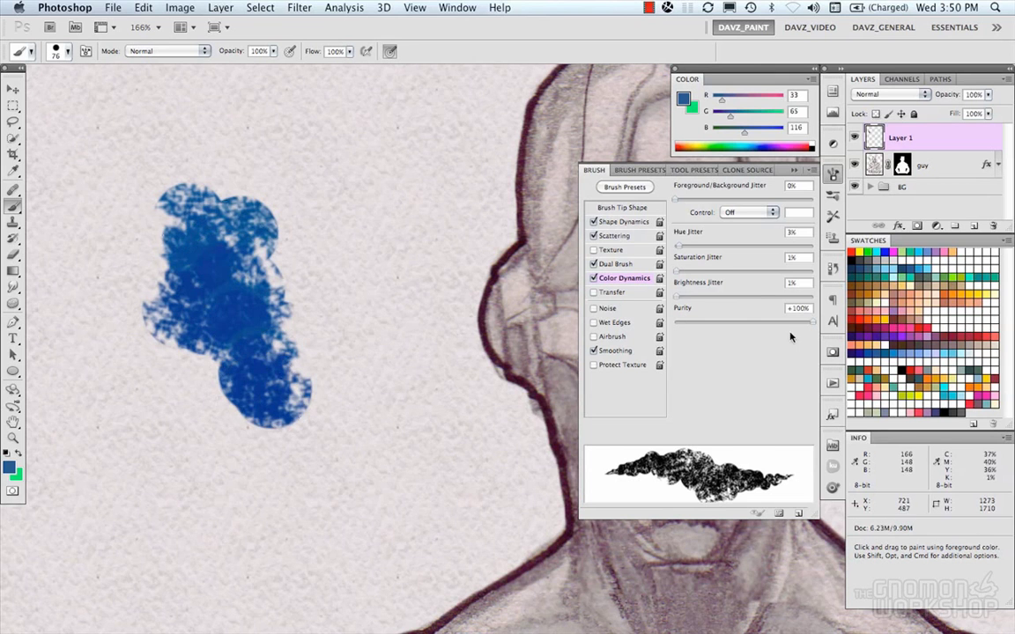
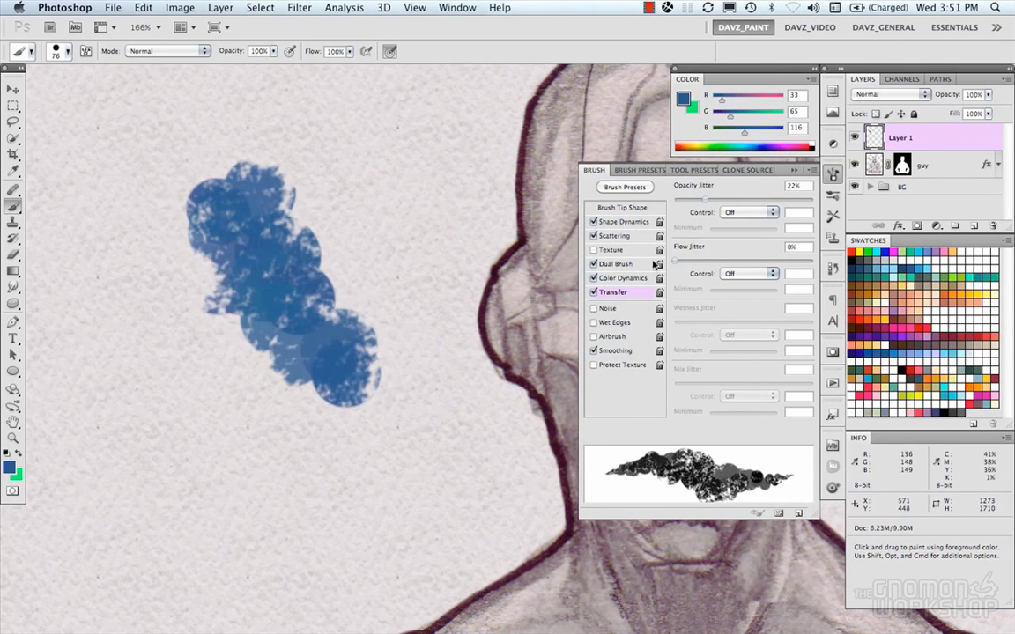
# Raise the Transfer opacity jitter to 62%, paint blue test strokes and undo them.
pyautogui.moveTo(705, 203); pyautogui.dragTo(745, 201)
pyautogui.moveTo(304, 189)
pyautogui.mouseDown()
pyautogui.moveTo(328, 199)
pyautogui.moveTo(348, 264)
pyautogui.moveTo(267, 359)
pyautogui.moveTo(195, 409)
pyautogui.moveTo(385, 453)
pyautogui.moveTo(258, 303)
pyautogui.moveTo(290, 254)
pyautogui.mouseUp()
pyautogui.press('super+z')
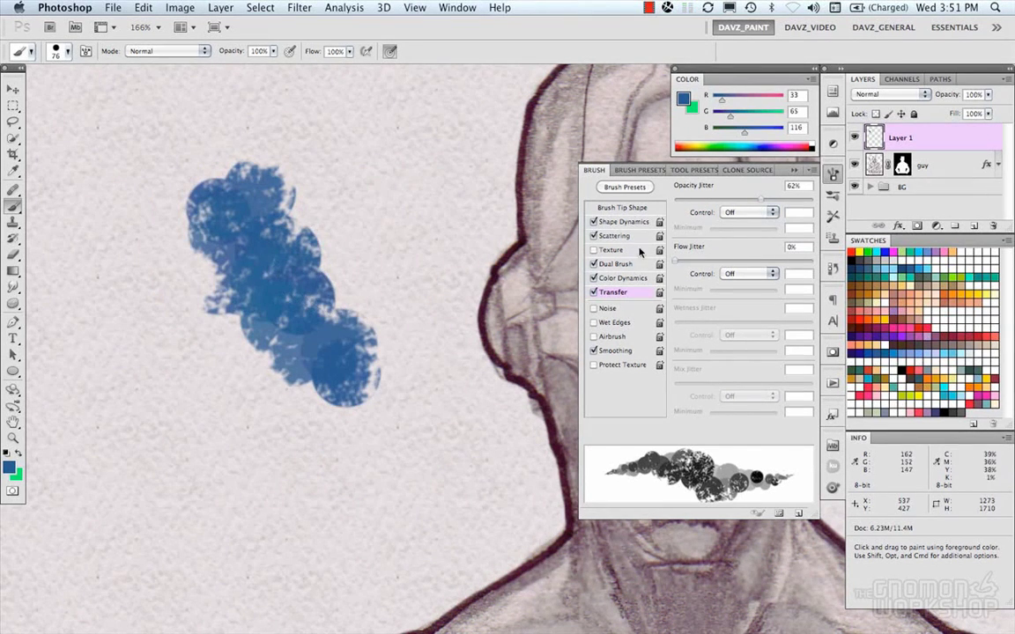
pyautogui.moveTo(245, 194)
pyautogui.mouseDown()
pyautogui.moveTo(335, 344)
pyautogui.moveTo(162, 381)
pyautogui.moveTo(190, 444)
pyautogui.moveTo(348, 405)
pyautogui.moveTo(388, 256)
pyautogui.moveTo(257, 192)
pyautogui.moveTo(219, 204)
pyautogui.moveTo(256, 238)
pyautogui.moveTo(265, 267)
pyautogui.mouseUp()
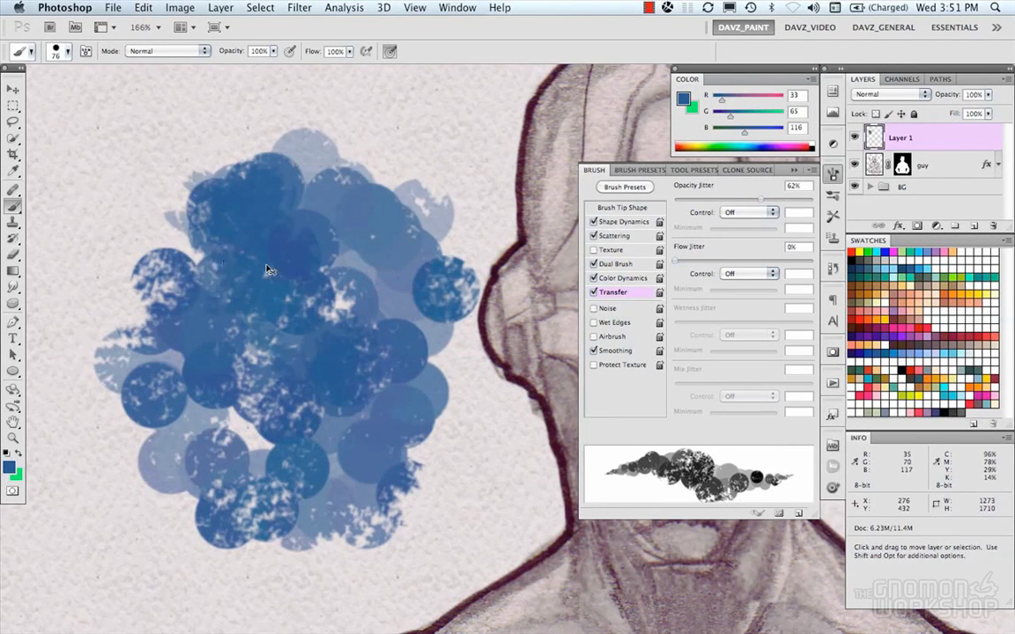
pyautogui.press('super+z')
pyautogui.press('alt+super+z')
# Set the flow jitter to 45%, paint a test patch and clear everything on the layer.
pyautogui.moveTo(676, 261); pyautogui.dragTo(744, 260)
pyautogui.moveTo(142, 154)
pyautogui.mouseDown()
pyautogui.moveTo(212, 188)
pyautogui.moveTo(175, 283)
pyautogui.moveTo(217, 314)
pyautogui.moveTo(304, 298)
pyautogui.moveTo(354, 410)
pyautogui.moveTo(354, 310)
pyautogui.moveTo(292, 210)
pyautogui.moveTo(353, 207)
pyautogui.moveTo(365, 360)
pyautogui.moveTo(320, 452)
pyautogui.moveTo(197, 344)
pyautogui.moveTo(157, 351)
pyautogui.moveTo(240, 387)
pyautogui.mouseUp()
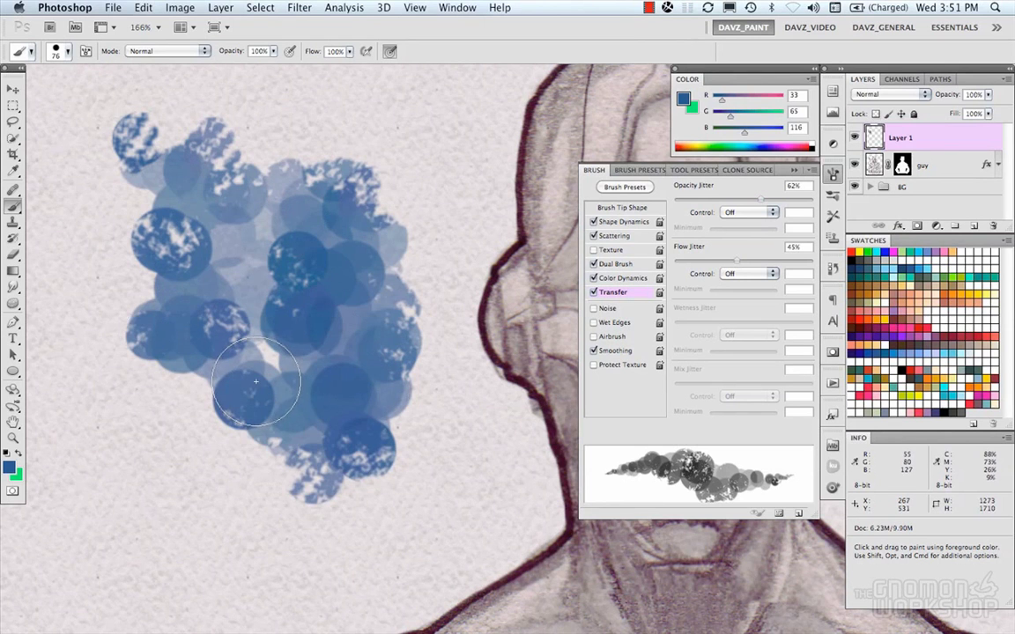
pyautogui.press('super+a')
pyautogui.press('Delete')
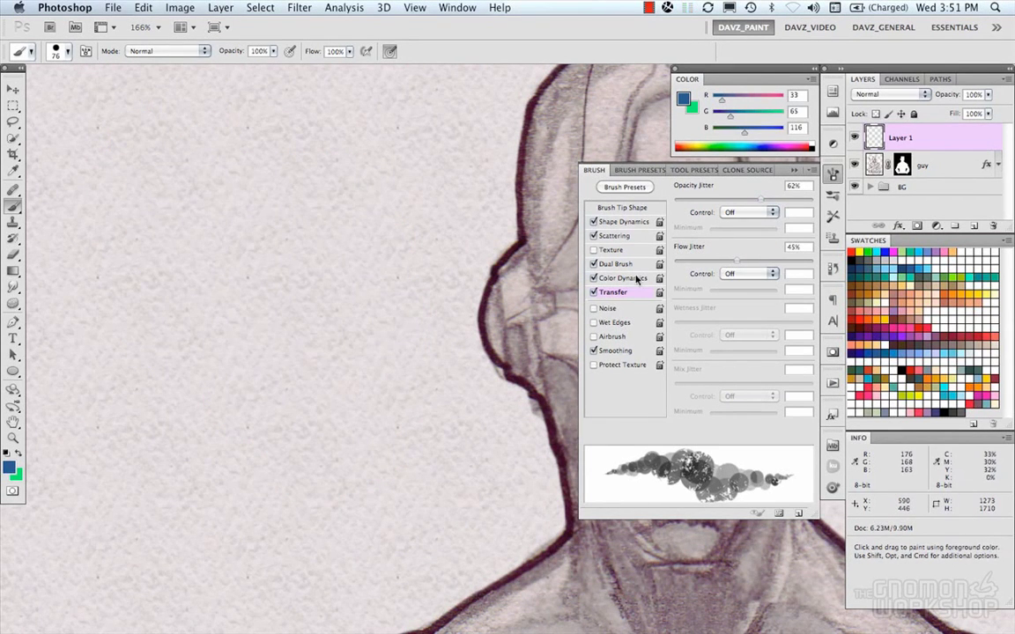
# Disable Transfer and enable Noise for the brush, then paint a test stroke and undo it.
pyautogui.click(596, 293)
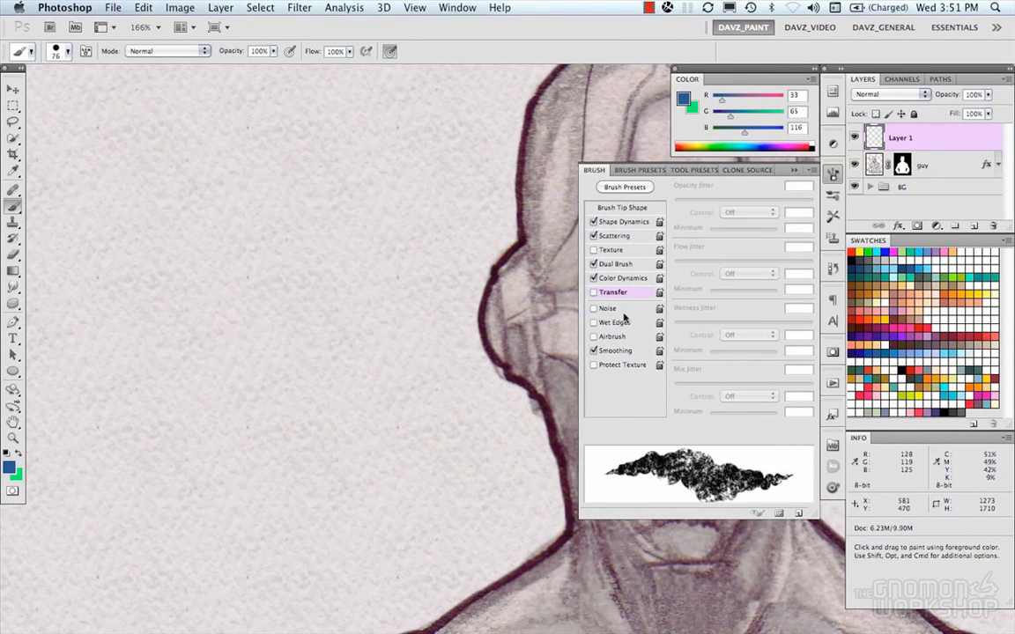
pyautogui.click(594, 309)
pyautogui.moveTo(215, 269)
pyautogui.mouseDown()
pyautogui.moveTo(265, 356)
pyautogui.moveTo(340, 388)
pyautogui.moveTo(326, 374)
pyautogui.mouseUp()
pyautogui.press('super+z')
# Enable Wet Edges, paint overlapping blue strokes, and paint over them in purple with the brush size at 97.
pyautogui.click(594, 322)
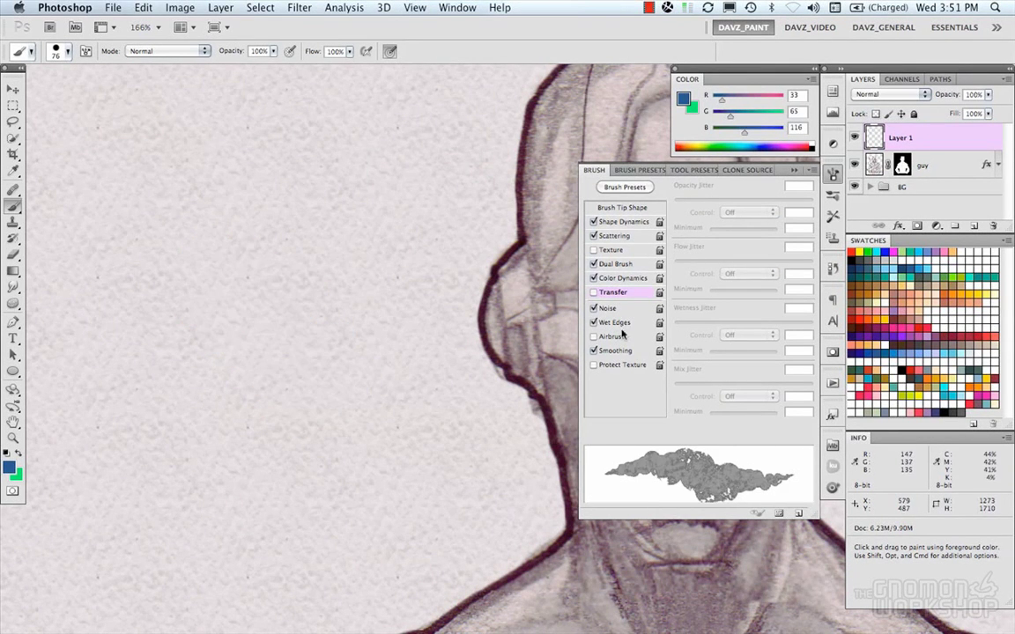
pyautogui.moveTo(174, 256)
pyautogui.mouseDown()
pyautogui.moveTo(206, 245)
pyautogui.moveTo(181, 340)
pyautogui.moveTo(272, 288)
pyautogui.moveTo(319, 335)
pyautogui.moveTo(364, 325)
pyautogui.moveTo(258, 209)
pyautogui.moveTo(364, 248)
pyautogui.moveTo(375, 348)
pyautogui.moveTo(313, 382)
pyautogui.moveTo(196, 369)
pyautogui.moveTo(240, 423)
pyautogui.moveTo(306, 461)
pyautogui.moveTo(348, 480)
pyautogui.moveTo(334, 356)
pyautogui.moveTo(430, 386)
pyautogui.moveTo(375, 461)
pyautogui.moveTo(207, 446)
pyautogui.moveTo(184, 496)
pyautogui.moveTo(249, 516)
pyautogui.mouseUp()
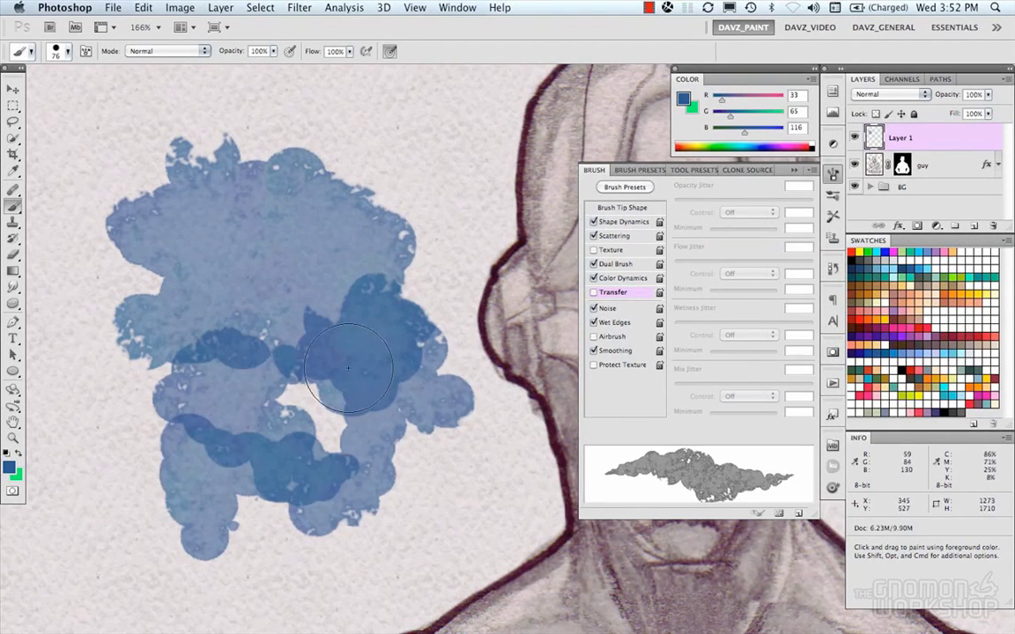
pyautogui.moveTo(349, 371)
pyautogui.mouseDown()
pyautogui.moveTo(317, 317)
pyautogui.moveTo(322, 284)
pyautogui.moveTo(413, 253)
pyautogui.moveTo(415, 215)
pyautogui.moveTo(292, 251)
pyautogui.moveTo(300, 227)
pyautogui.moveTo(340, 328)
pyautogui.moveTo(295, 409)
pyautogui.moveTo(371, 432)
pyautogui.moveTo(340, 418)
pyautogui.mouseUp()
pyautogui.keyDown('ctrl'); pyautogui.keyDown('alt'); pyautogui.click(324, 282); pyautogui.keyUp('alt'); pyautogui.keyUp('ctrl')
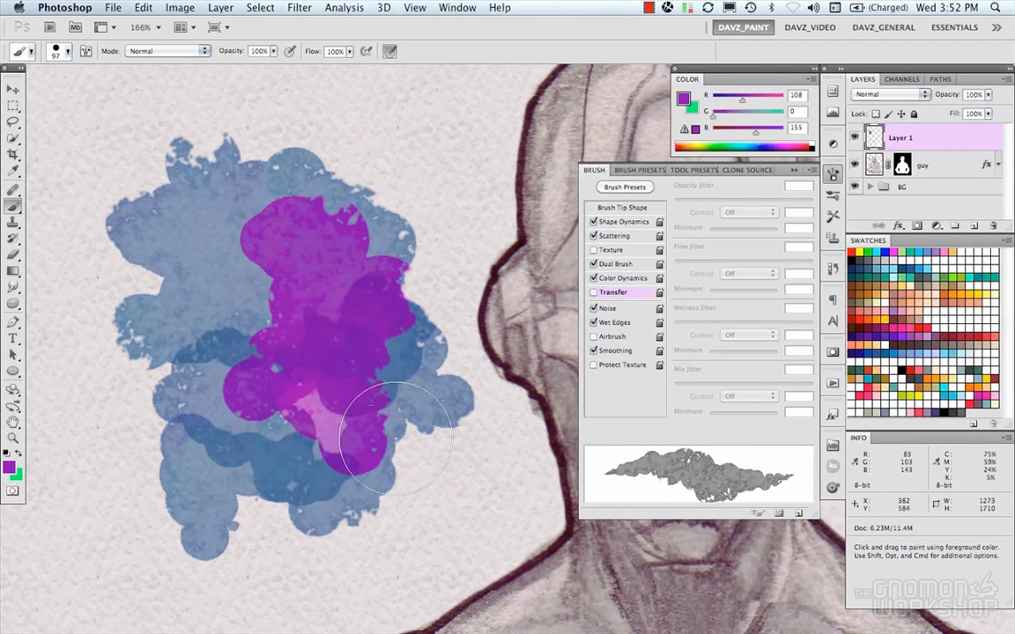
# Replace Wet Edges with the Airbrush option and paint purple test patches over and beside the blue strokes.
pyautogui.click(595, 322)
pyautogui.click(606, 337)
pyautogui.moveTo(260, 170)
pyautogui.mouseDown()
pyautogui.moveTo(313, 186)
pyautogui.moveTo(352, 154)
pyautogui.moveTo(291, 159)
pyautogui.mouseUp()
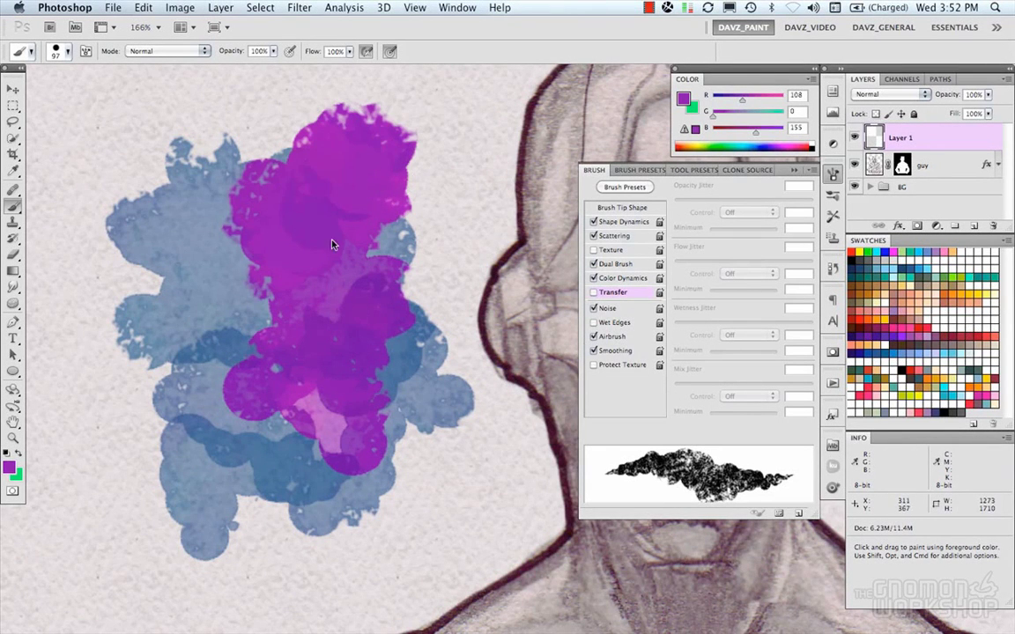
pyautogui.click(130, 414)
pyautogui.moveTo(128, 421)
pyautogui.mouseDown()
pyautogui.moveTo(141, 463)
pyautogui.moveTo(137, 435)
pyautogui.moveTo(141, 378)
pyautogui.mouseUp()
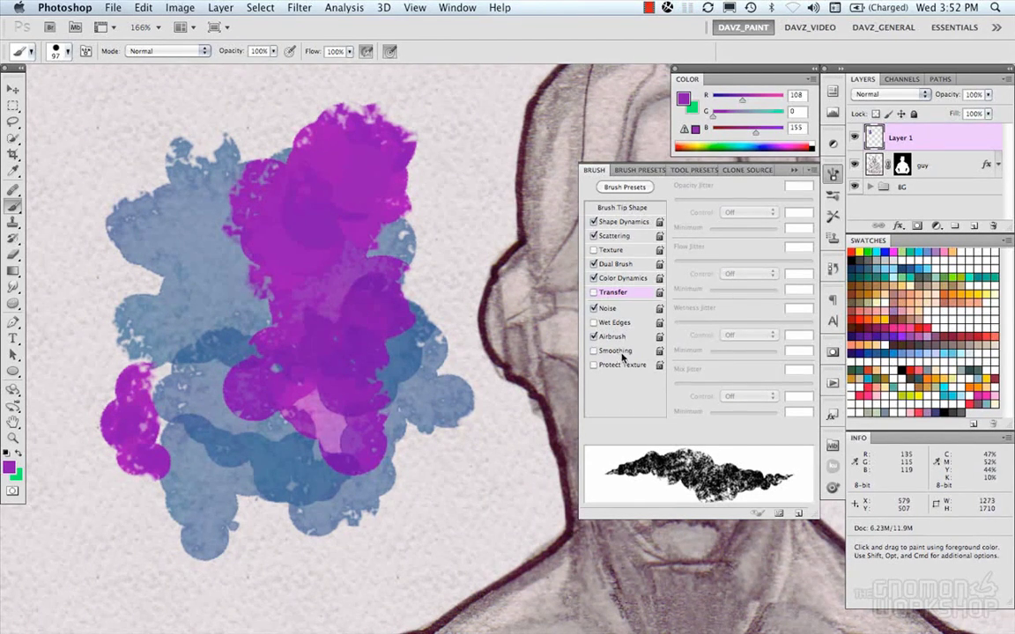
# Paint purple test strokes to try out the Smoothing option, undoing each one.
pyautogui.moveTo(366, 401)
pyautogui.mouseDown()
pyautogui.moveTo(339, 502)
pyautogui.moveTo(408, 476)
pyautogui.moveTo(349, 420)
pyautogui.mouseUp()
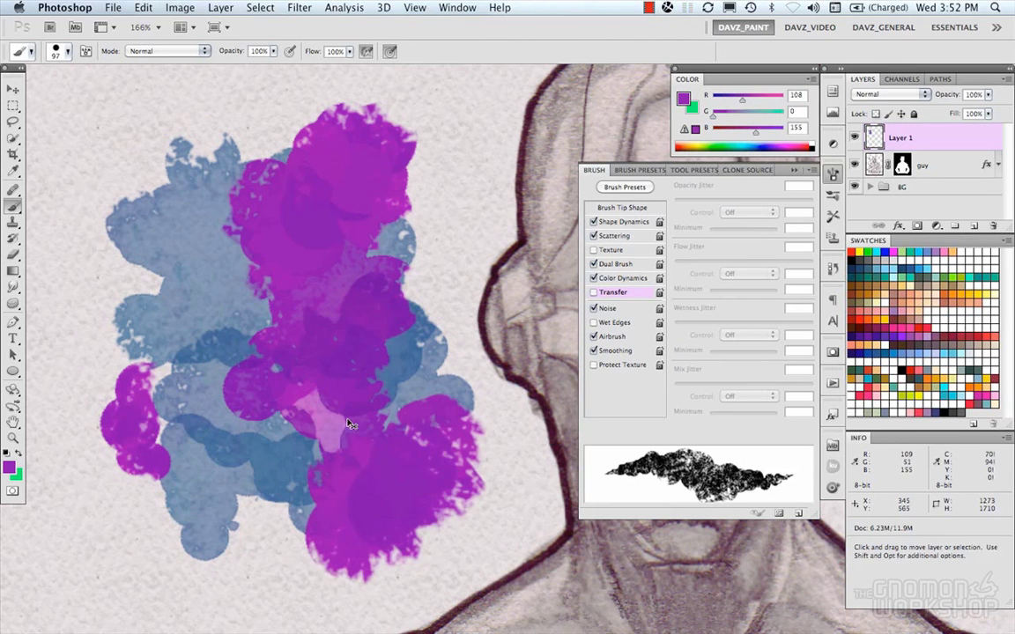
pyautogui.press('super+z')
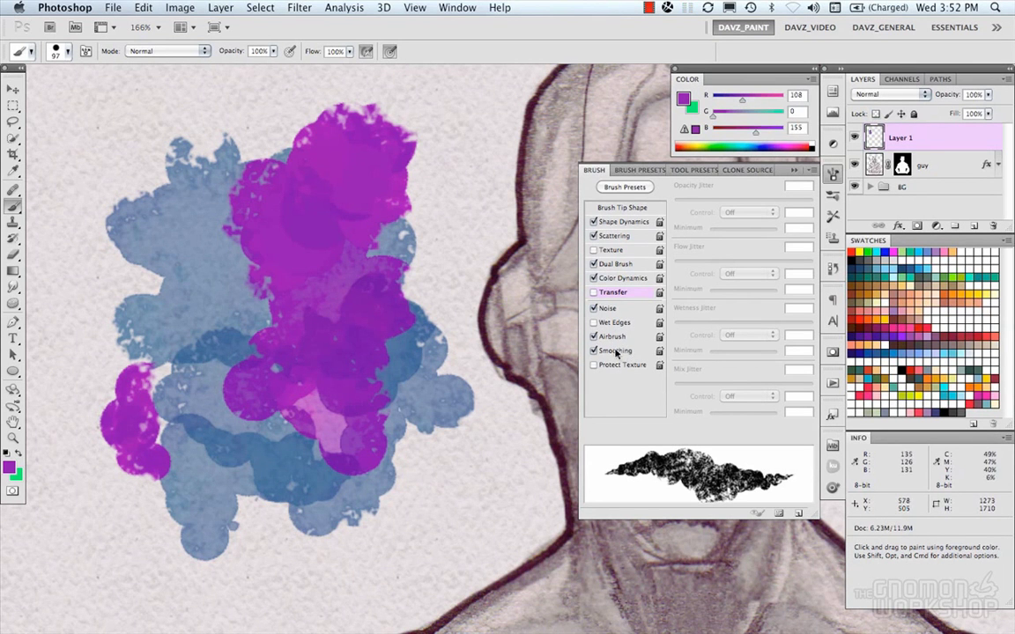
pyautogui.moveTo(352, 370)
pyautogui.mouseDown()
pyautogui.moveTo(362, 464)
pyautogui.moveTo(410, 387)
pyautogui.mouseUp()
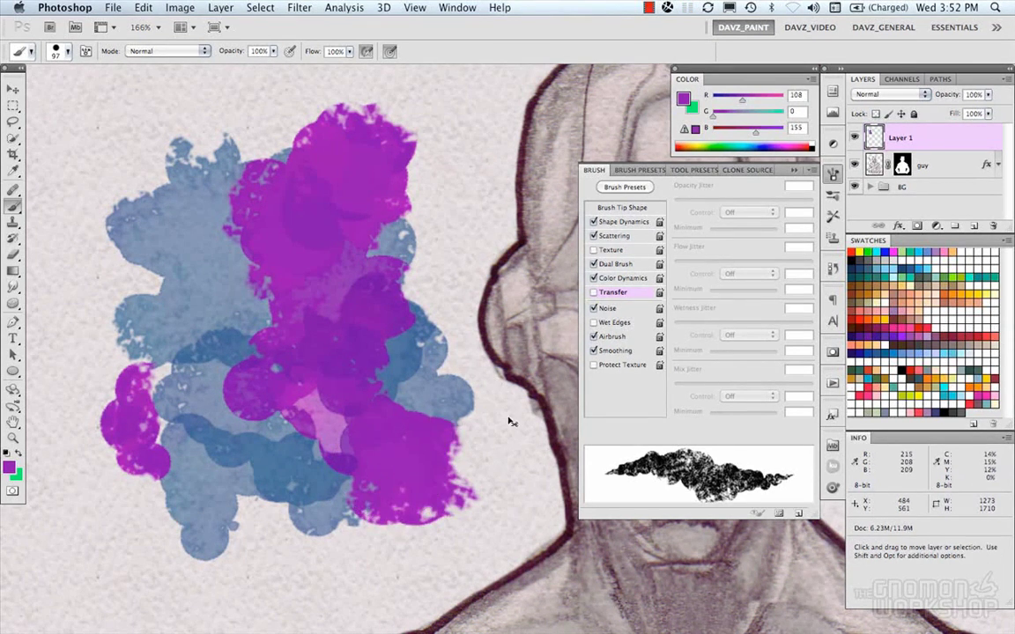
pyautogui.press('super+z')
# Enable Protect Texture, paint a large purple test stroke, and step back through the history to remove the recent purple strokes.
pyautogui.moveTo(310, 362)
pyautogui.mouseDown()
pyautogui.moveTo(221, 315)
pyautogui.moveTo(162, 251)
pyautogui.moveTo(215, 192)
pyautogui.moveTo(233, 137)
pyautogui.moveTo(299, 131)
pyautogui.moveTo(385, 205)
pyautogui.moveTo(401, 280)
pyautogui.mouseUp()
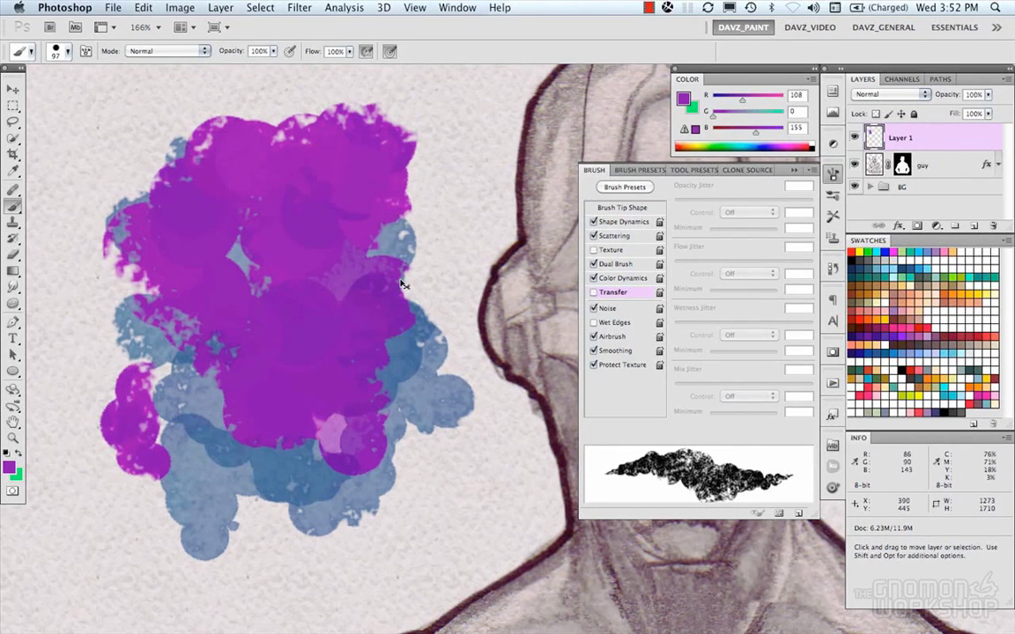
pyautogui.press('v')
pyautogui.press('super+alt+z')
pyautogui.press('super+alt+z')
pyautogui.press('super+alt+z')
pyautogui.press('super+alt+z')
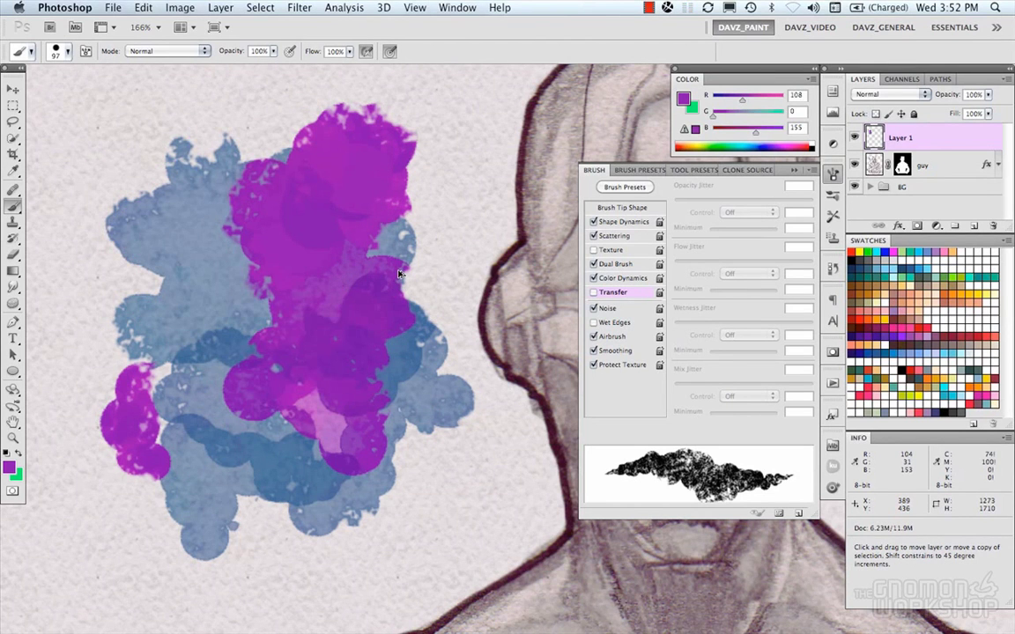
pyautogui.press('super+alt+z')
pyautogui.press('super+alt+z')
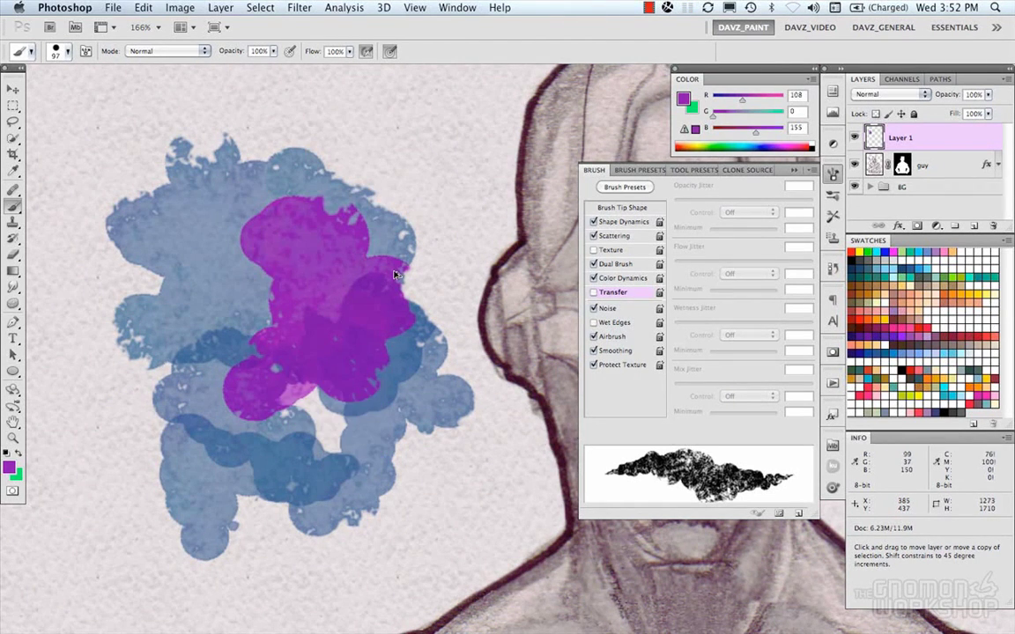
# Set the brush size to 76 and its flow to 50%, then paint purple test strokes over the blue patch.
pyautogui.press('b')
pyautogui.press('5')
pyautogui.moveTo(343, 236); pyautogui.dragTo(328, 236)
pyautogui.moveTo(321, 176)
pyautogui.mouseDown()
pyautogui.moveTo(371, 249)
pyautogui.moveTo(327, 253)
pyautogui.moveTo(310, 276)
pyautogui.moveTo(269, 281)
pyautogui.moveTo(252, 300)
pyautogui.moveTo(274, 333)
pyautogui.mouseUp()
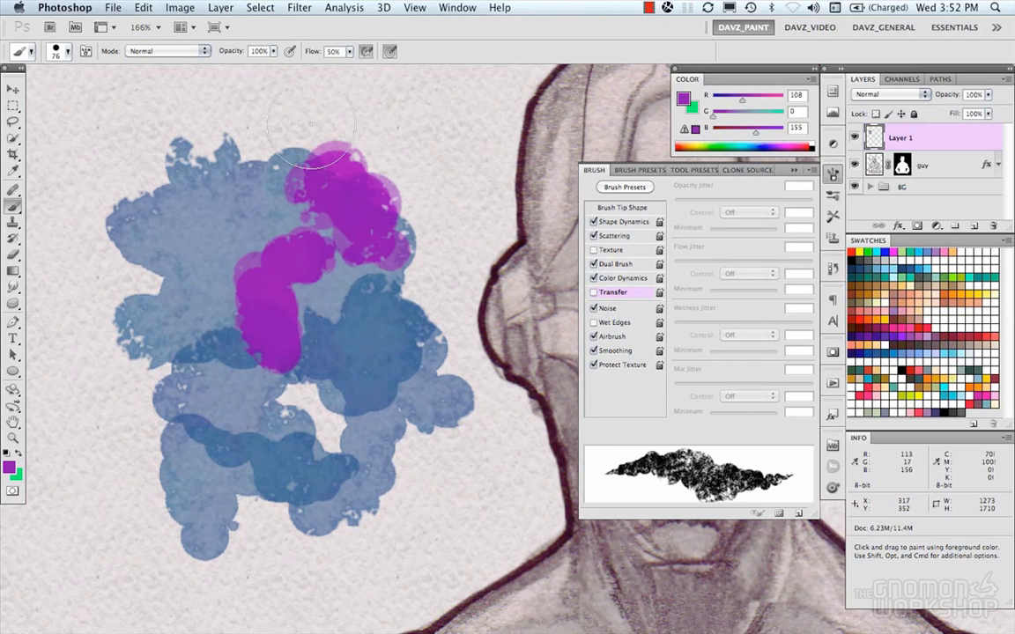
# Lower the brush opacity to 51% and paint light blue test strokes on the cleared layer.
pyautogui.moveTo(273, 52); pyautogui.dragTo(274, 66)
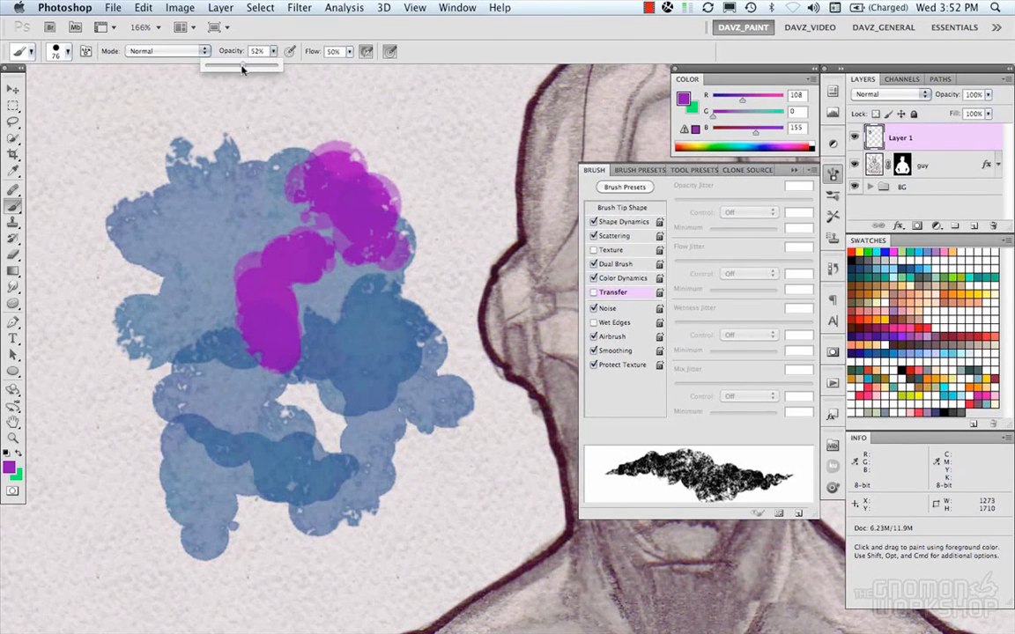
pyautogui.moveTo(230, 215)
pyautogui.mouseDown()
pyautogui.moveTo(216, 176)
pyautogui.moveTo(234, 143)
pyautogui.moveTo(198, 265)
pyautogui.moveTo(236, 374)
pyautogui.moveTo(324, 255)
pyautogui.moveTo(317, 249)
pyautogui.moveTo(373, 358)
pyautogui.moveTo(369, 311)
pyautogui.moveTo(326, 421)
pyautogui.moveTo(216, 414)
pyautogui.moveTo(264, 308)
pyautogui.mouseUp()
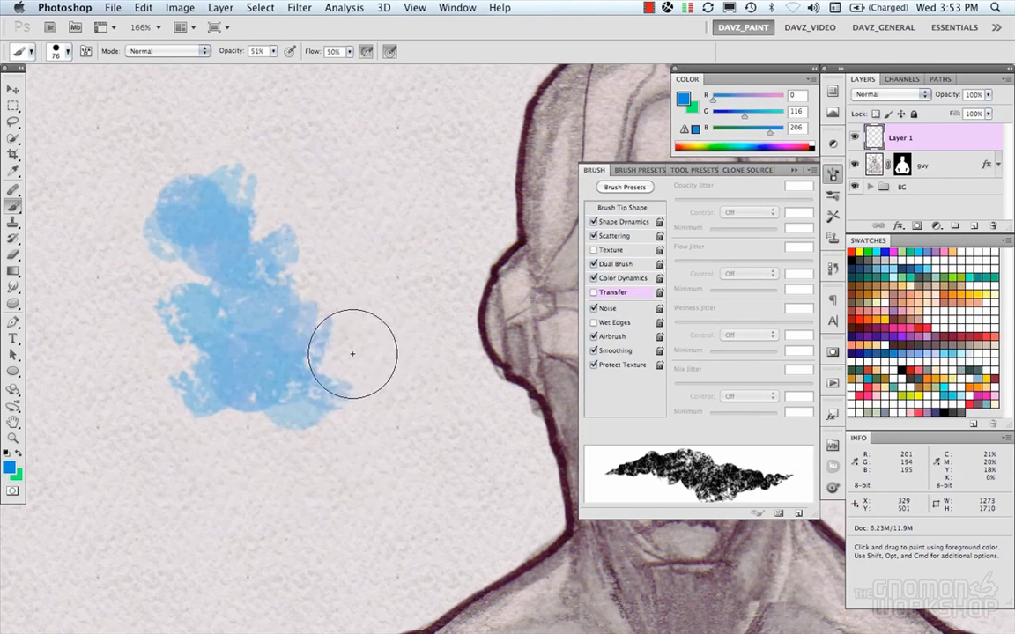
pyautogui.press('v')
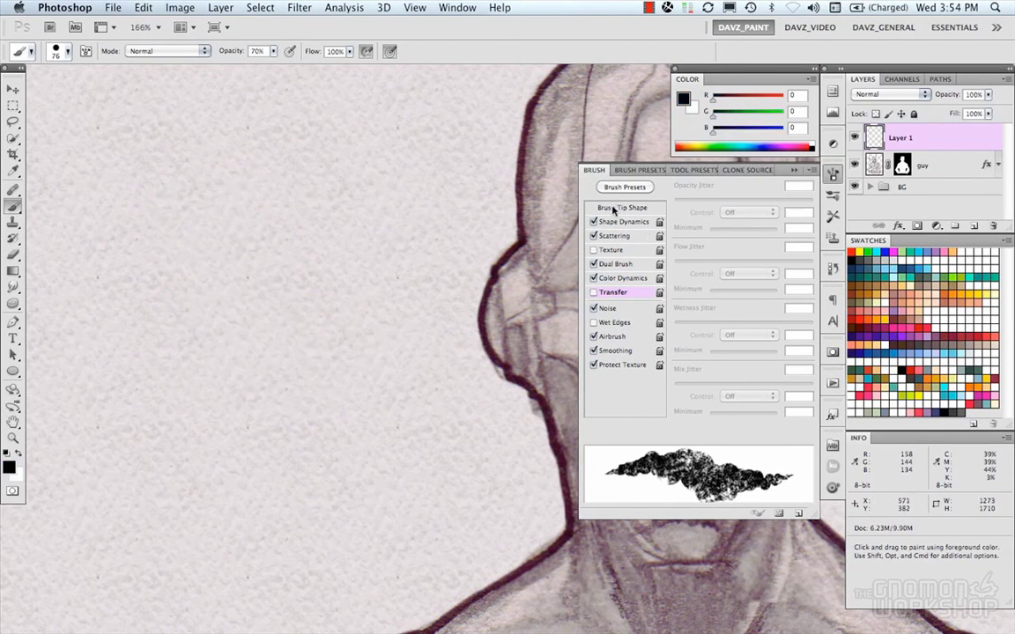
# Save the current brush as a new preset named "davz test" with its brush size captured.
pyautogui.click(794, 170)
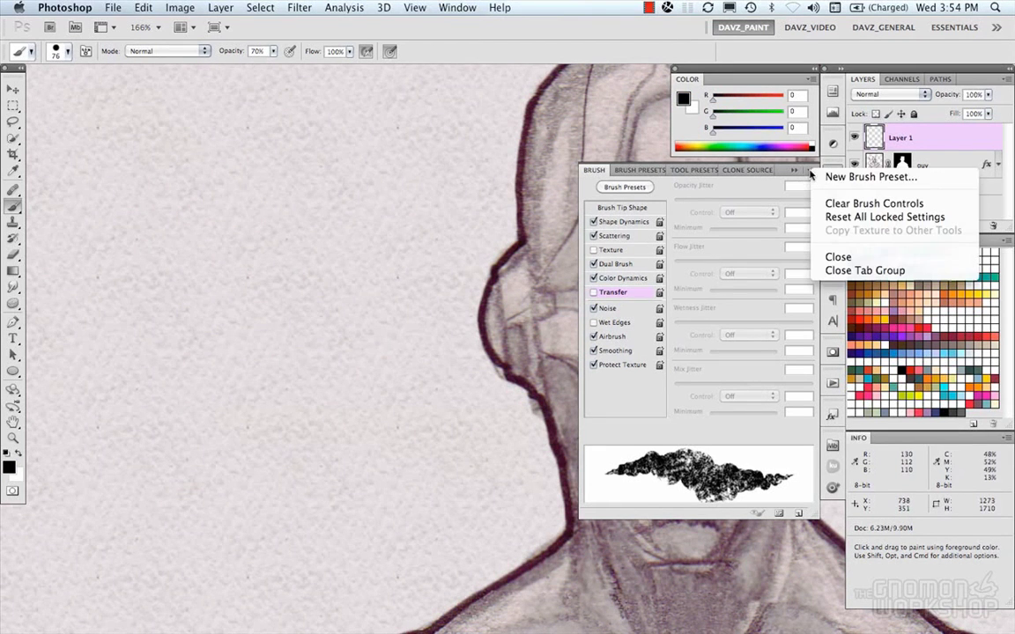
pyautogui.click(859, 177)
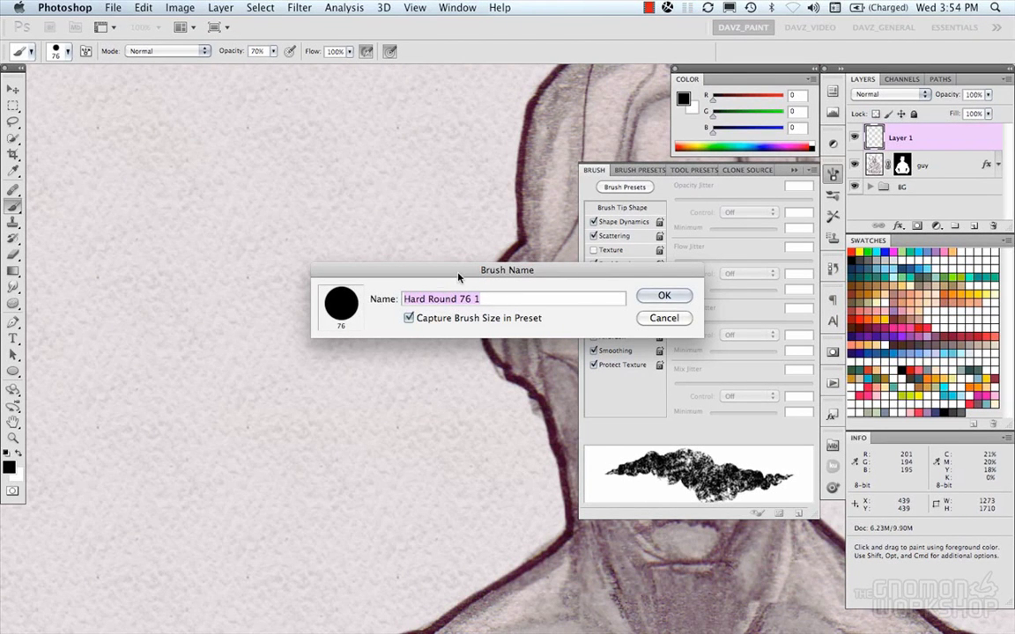
pyautogui.write('davz test')
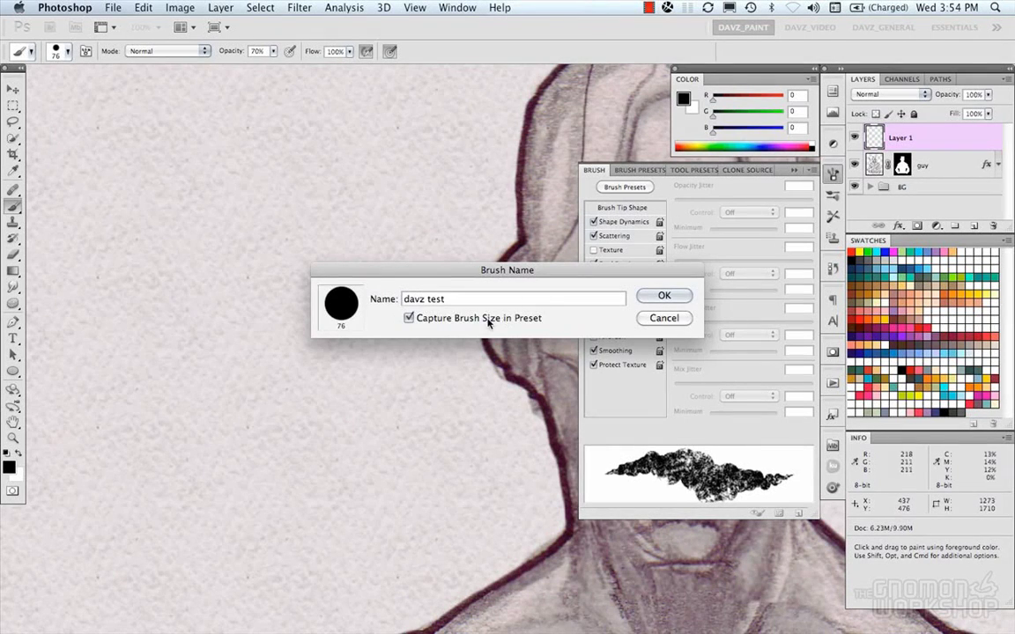
pyautogui.click(676, 303)
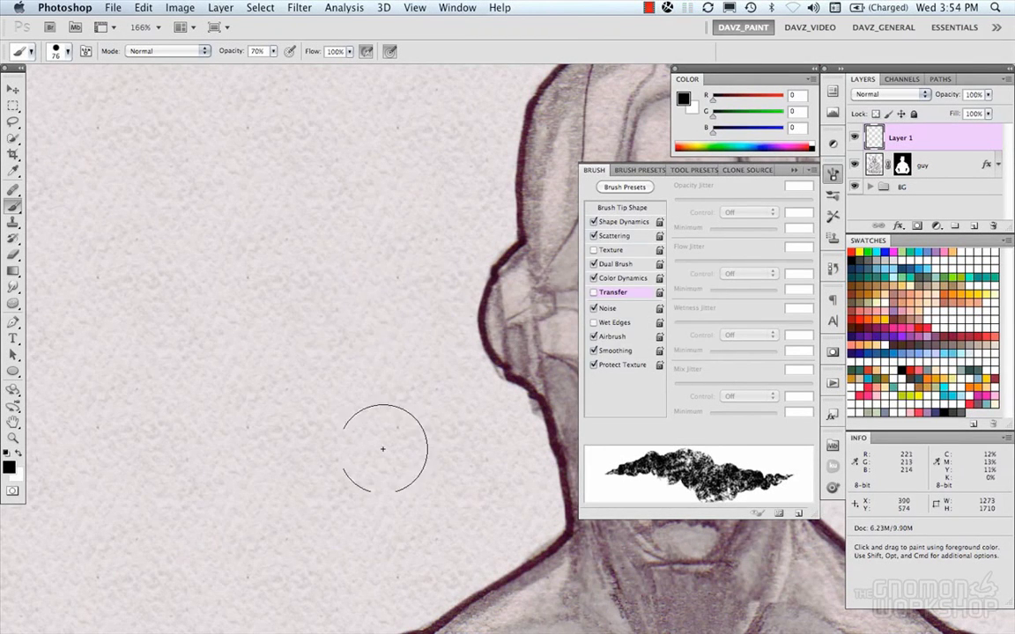
# Select the davz test brush among the brush presets and display the preset list as text only.
pyautogui.click(641, 170)
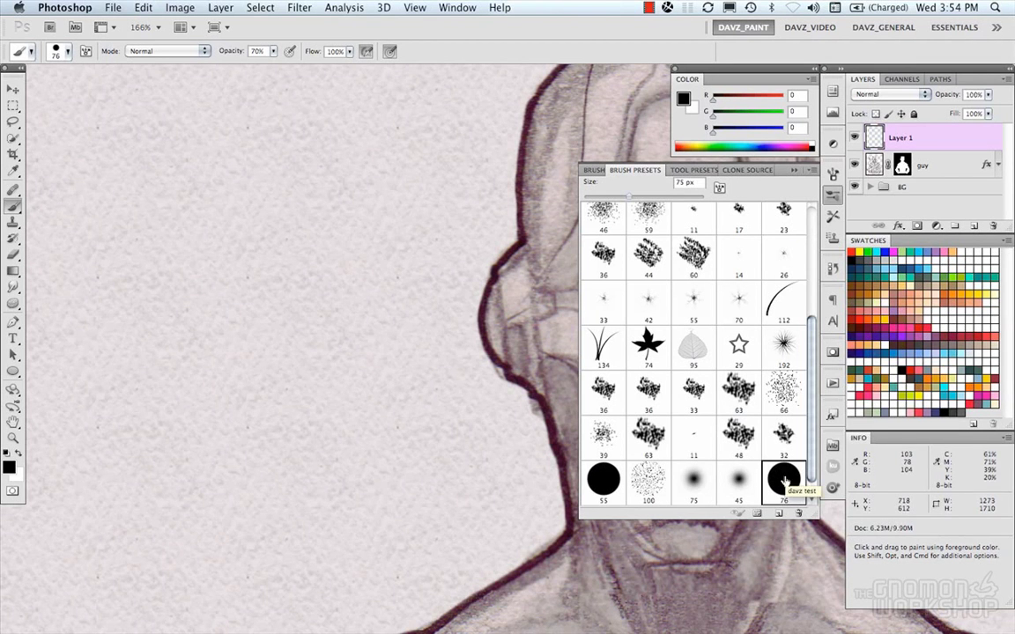
pyautogui.click(809, 170)
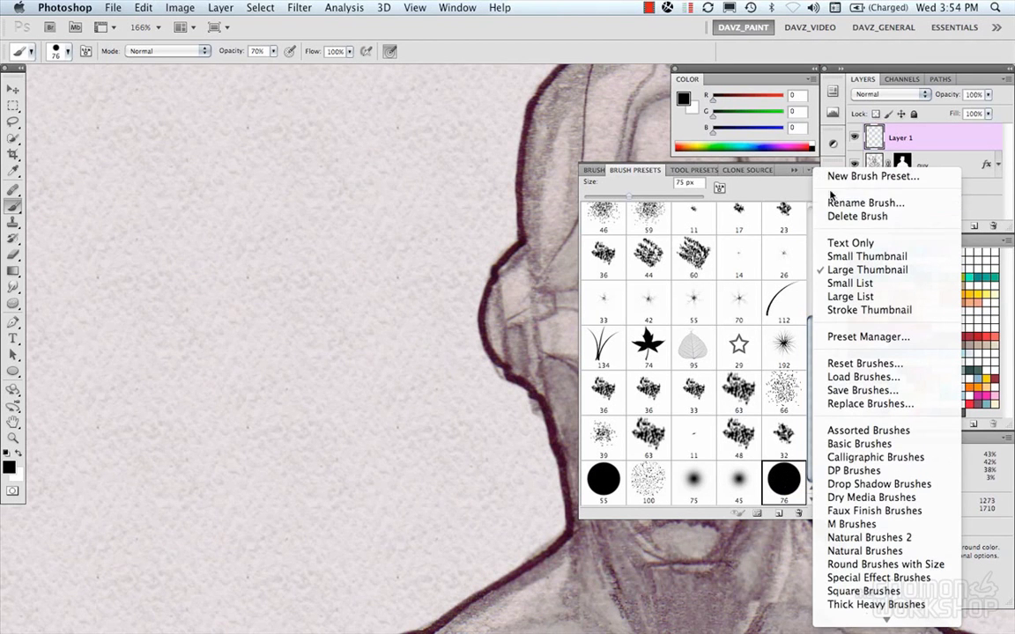
pyautogui.click(833, 243)
pyautogui.moveTo(813, 298); pyautogui.dragTo(813, 400)
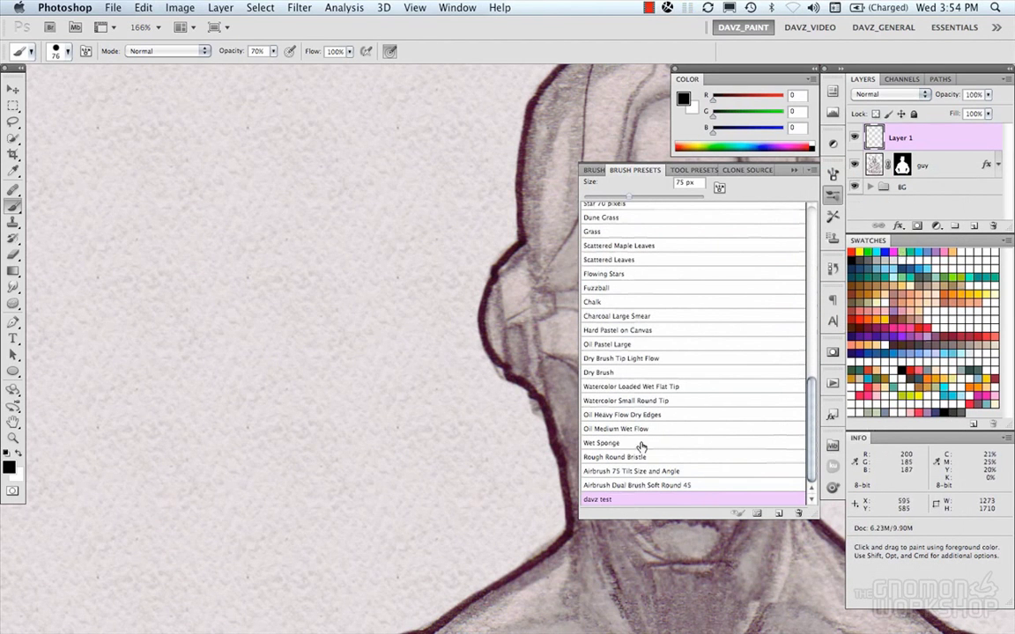
# Test a stroke with Airbrush Dual Brush Soft Round 45 and one with the davz test preset, undoing both.
pyautogui.click(618, 485)
pyautogui.moveTo(234, 220)
pyautogui.mouseDown()
pyautogui.moveTo(357, 339)
pyautogui.moveTo(313, 392)
pyautogui.mouseUp()
pyautogui.hotkey('ctrl', 'z')
pyautogui.click(598, 500)
pyautogui.moveTo(238, 220)
pyautogui.mouseDown()
pyautogui.moveTo(340, 350)
pyautogui.moveTo(388, 432)
pyautogui.moveTo(248, 448)
pyautogui.moveTo(301, 320)
pyautogui.mouseUp()
pyautogui.hotkey('ctrl', 'z')
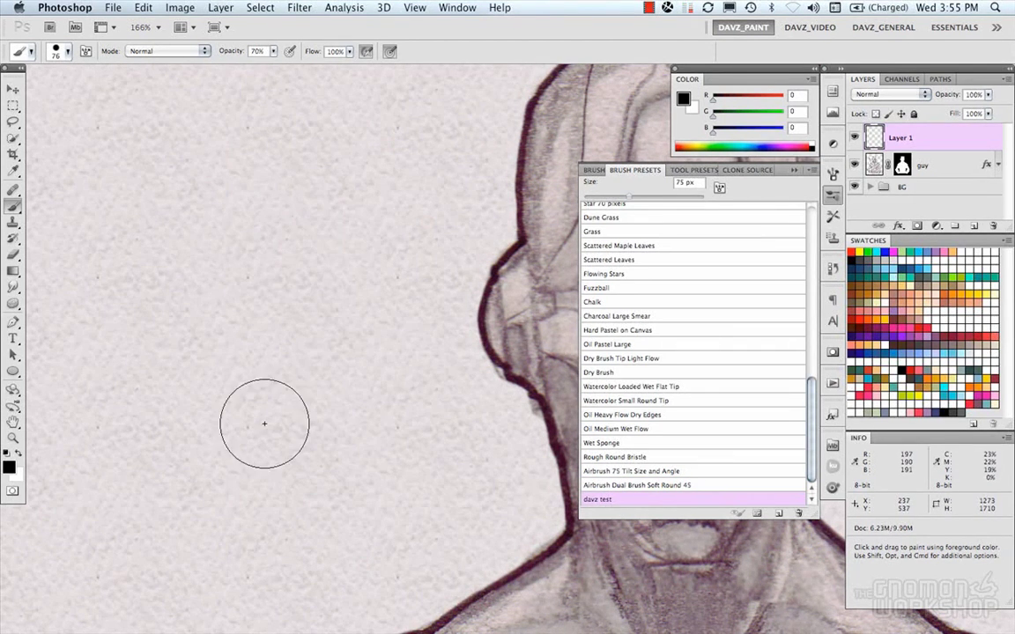
# Display the brush settings of the davz test preset and look at the brush presets list beside them.
pyautogui.press('F5')
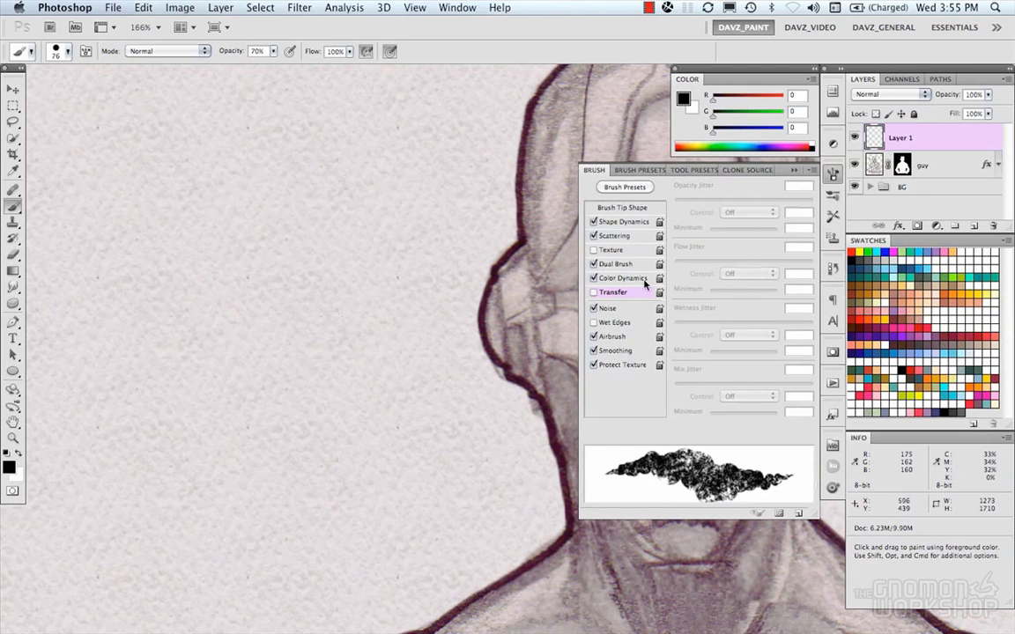
pyautogui.click(636, 170)
pyautogui.click(594, 170)
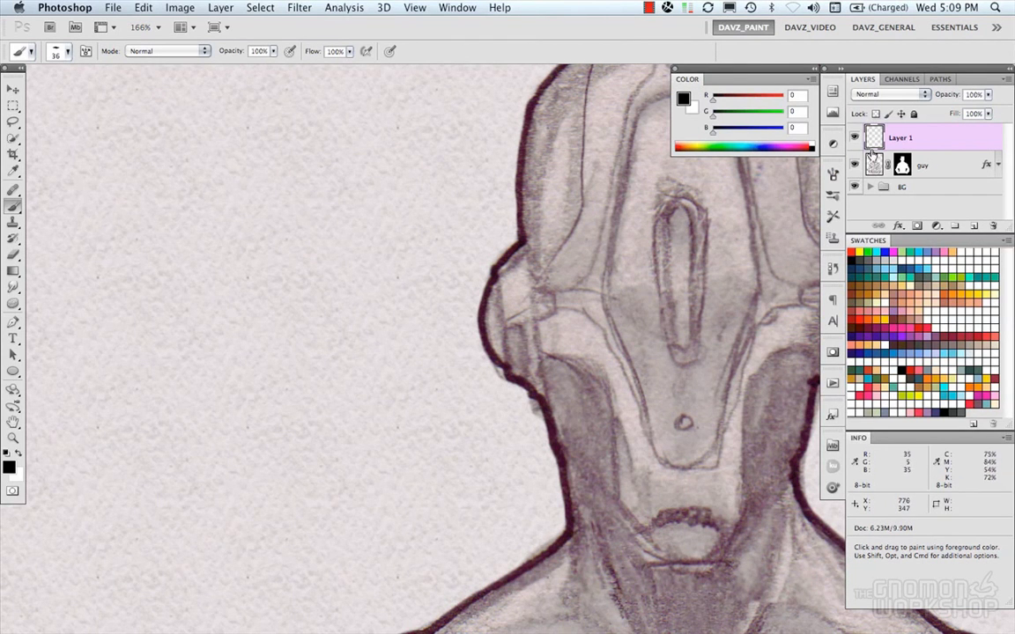
# Paint a gray oval ring on Layer 1 and define the roughly 193 by 125 px area around it as brush preset Sampled Brush 2.
pyautogui.moveTo(256, 189)
pyautogui.mouseDown()
pyautogui.moveTo(208, 283)
pyautogui.moveTo(245, 332)
pyautogui.mouseUp()
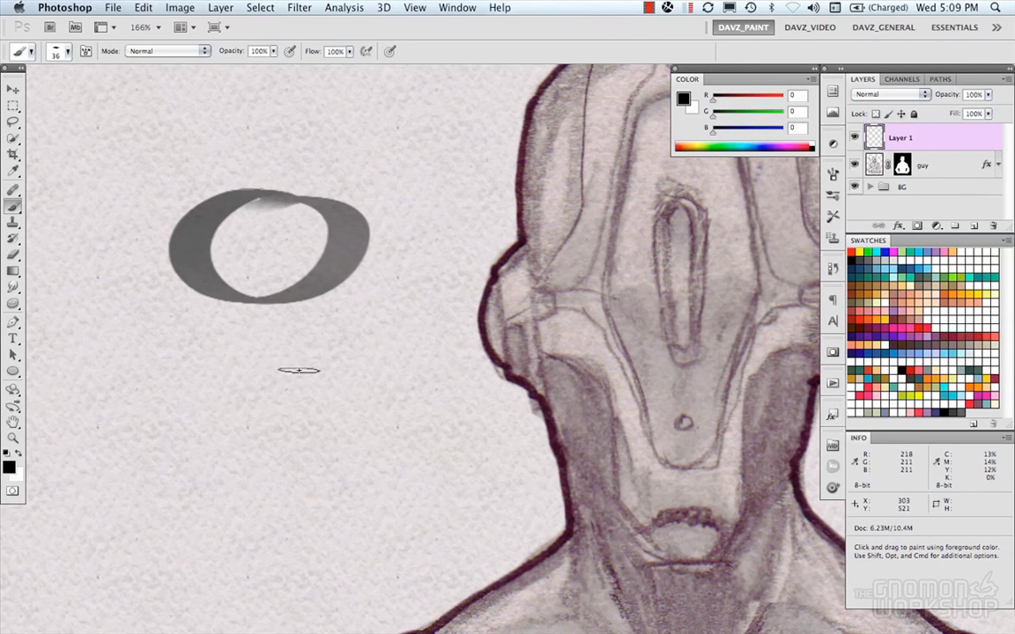
pyautogui.press('m')
pyautogui.moveTo(269, 269); pyautogui.dragTo(381, 313)
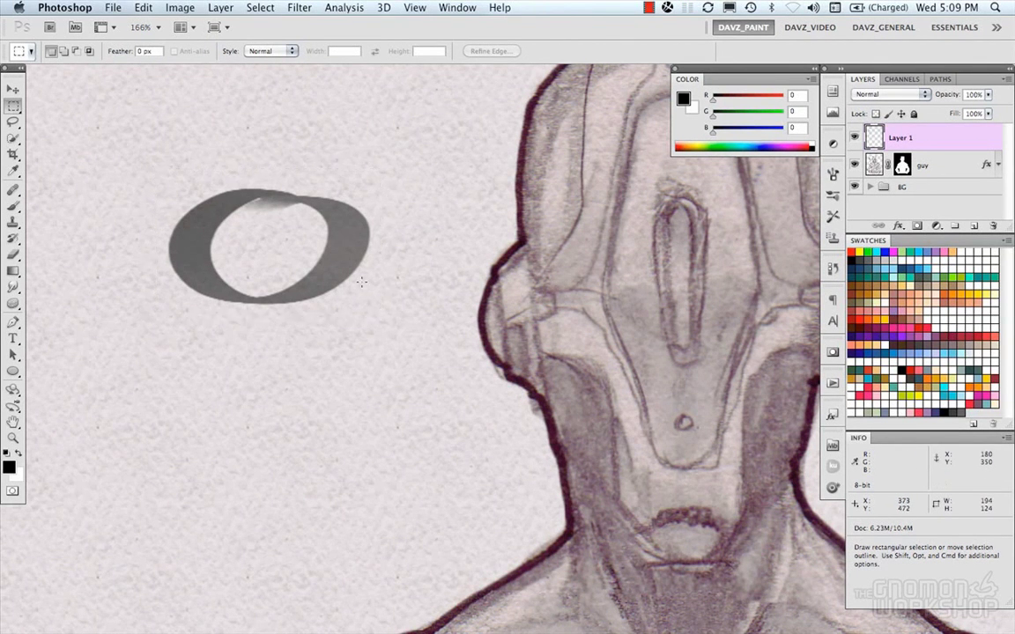
pyautogui.click(142, 8)
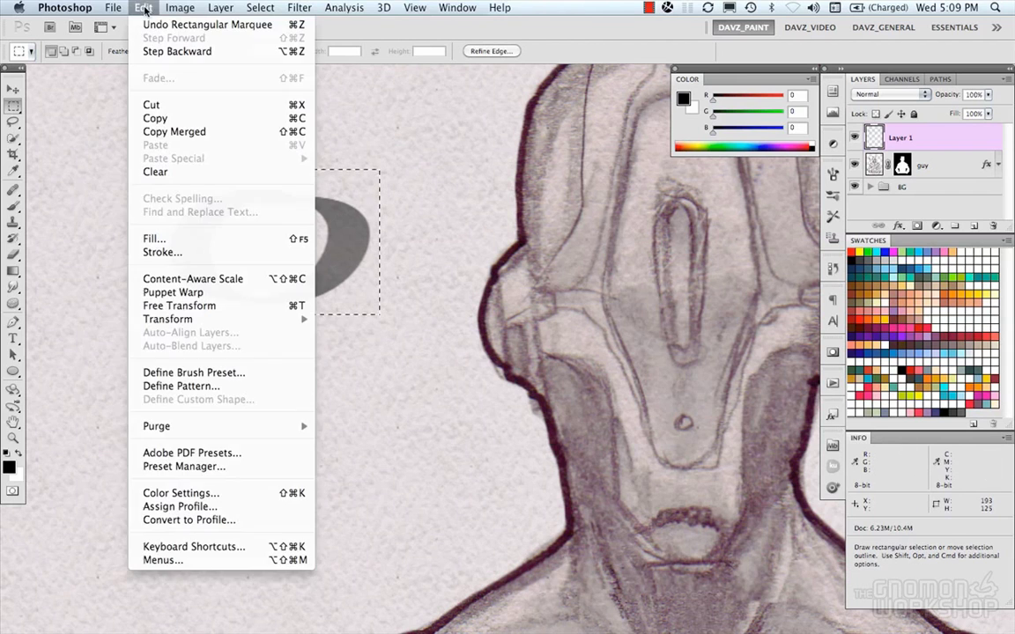
pyautogui.click(201, 371)
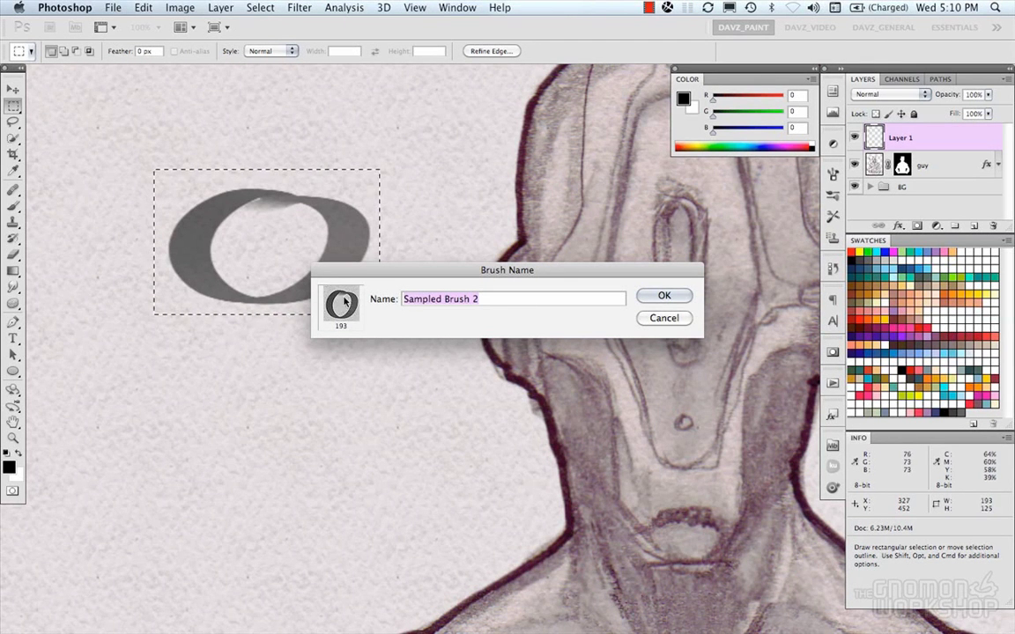
pyautogui.click(664, 297)
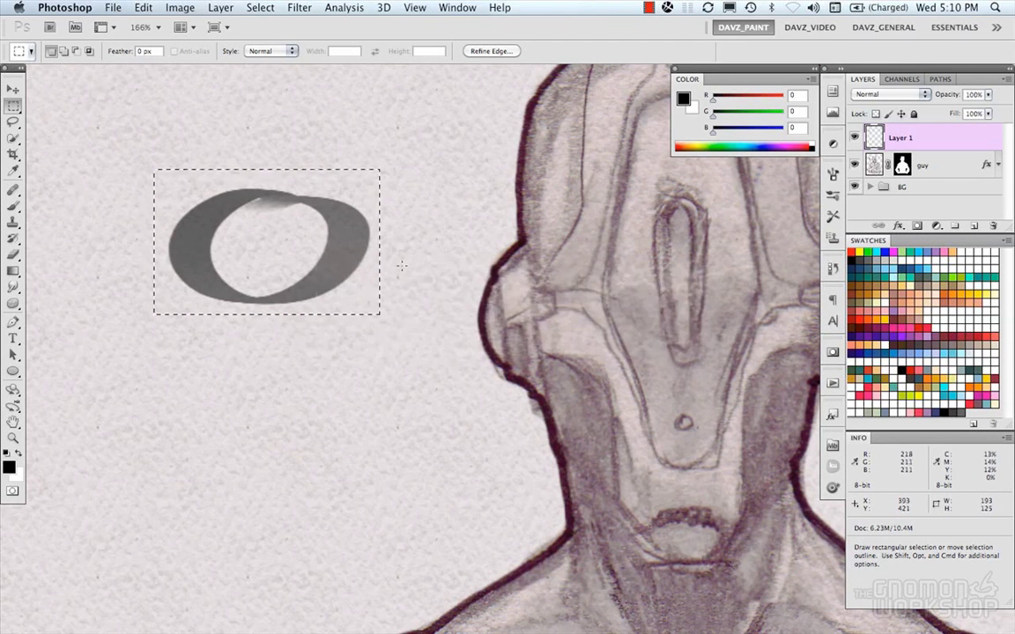
# Clear the selection and test the new 193 px sampled ring brush below the painted ring, undoing the marks.
pyautogui.press('b')
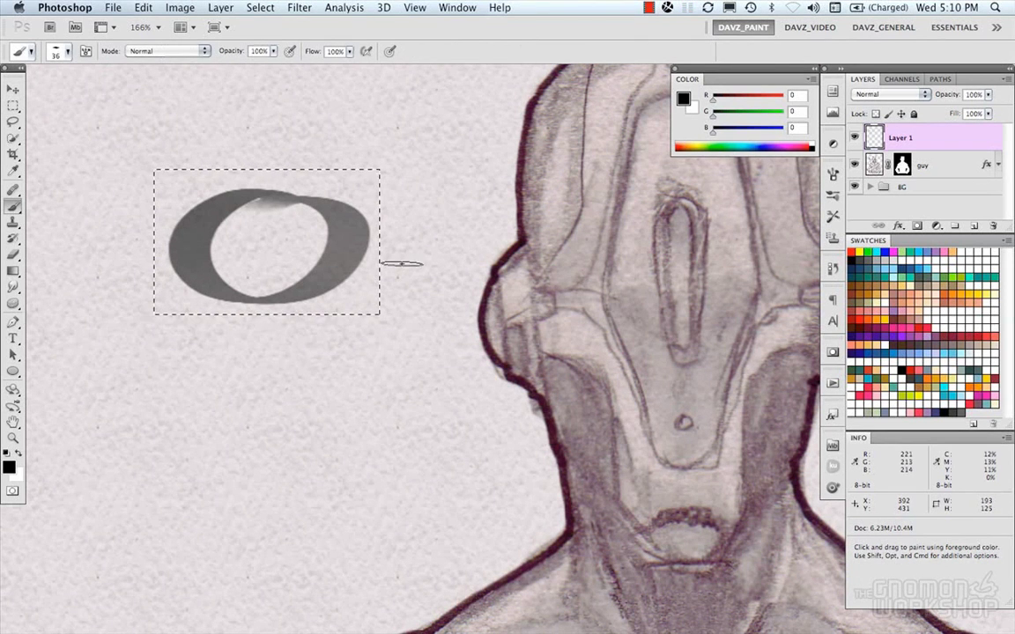
pyautogui.press('super+d')
pyautogui.click(829, 175)
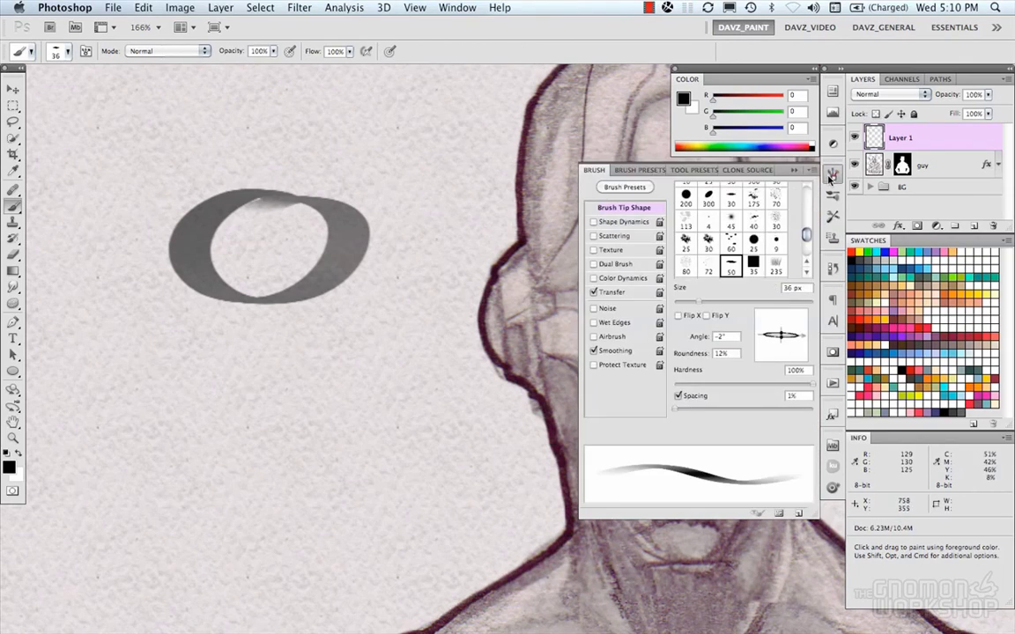
pyautogui.click(636, 170)
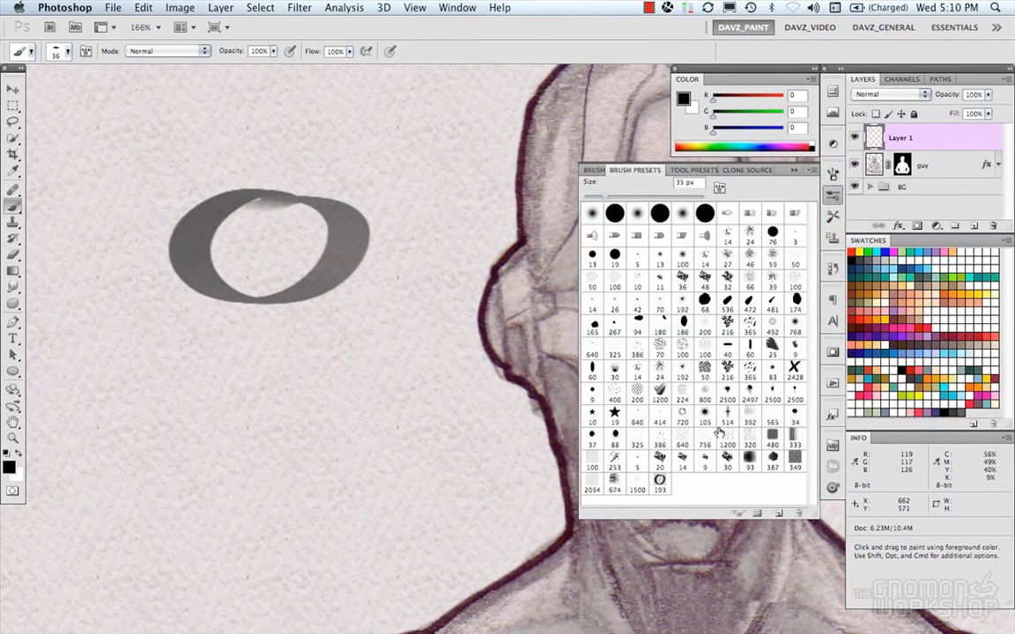
pyautogui.click(660, 481)
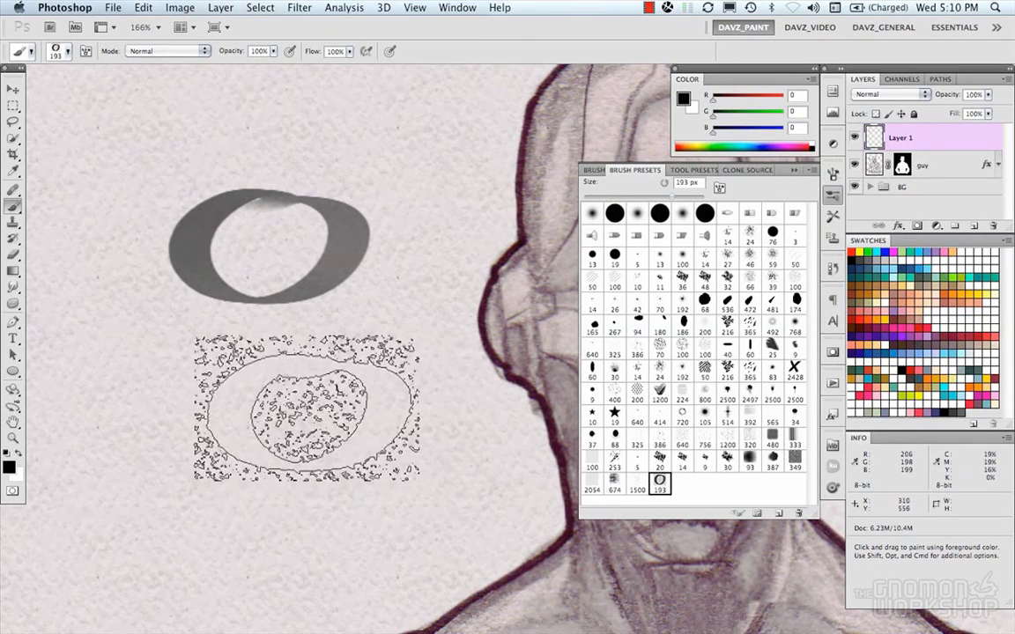
pyautogui.moveTo(251, 407)
pyautogui.mouseDown()
pyautogui.moveTo(287, 414)
pyautogui.moveTo(350, 396)
pyautogui.mouseUp()
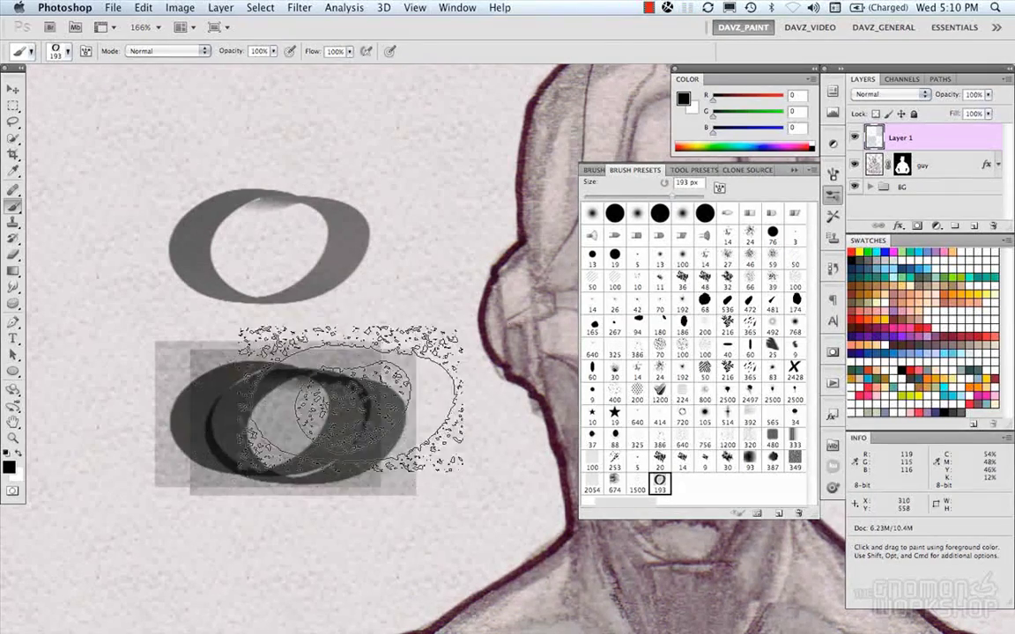
pyautogui.press('super+z')
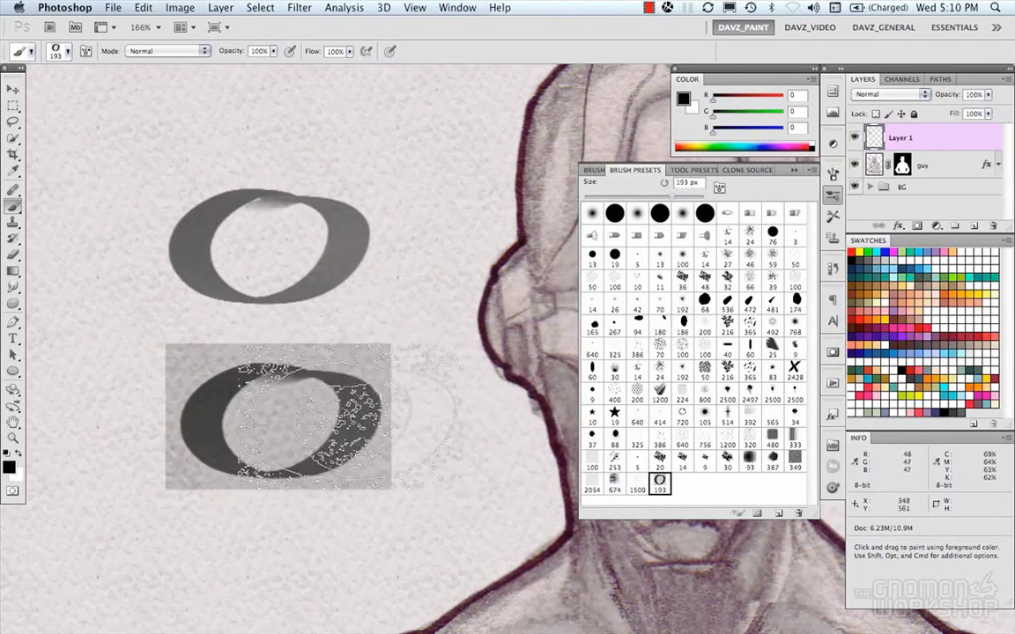
pyautogui.press('super+z')
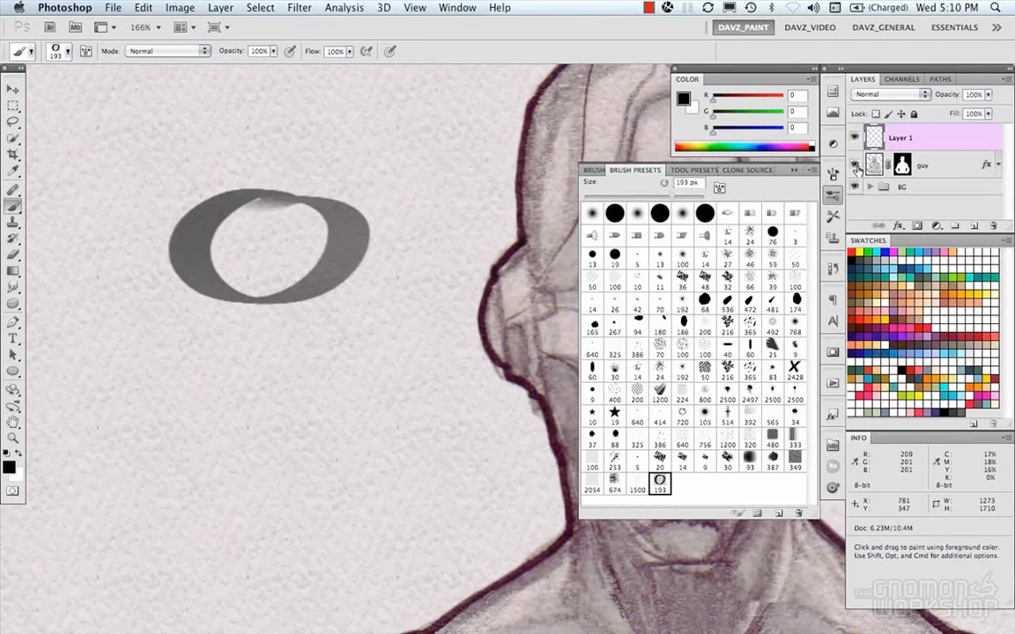
# Hide the guy layer and BG group, and enclose the oval ring in a rectangular selection about 208 by 137 px.
pyautogui.click(854, 165)
pyautogui.click(854, 187)
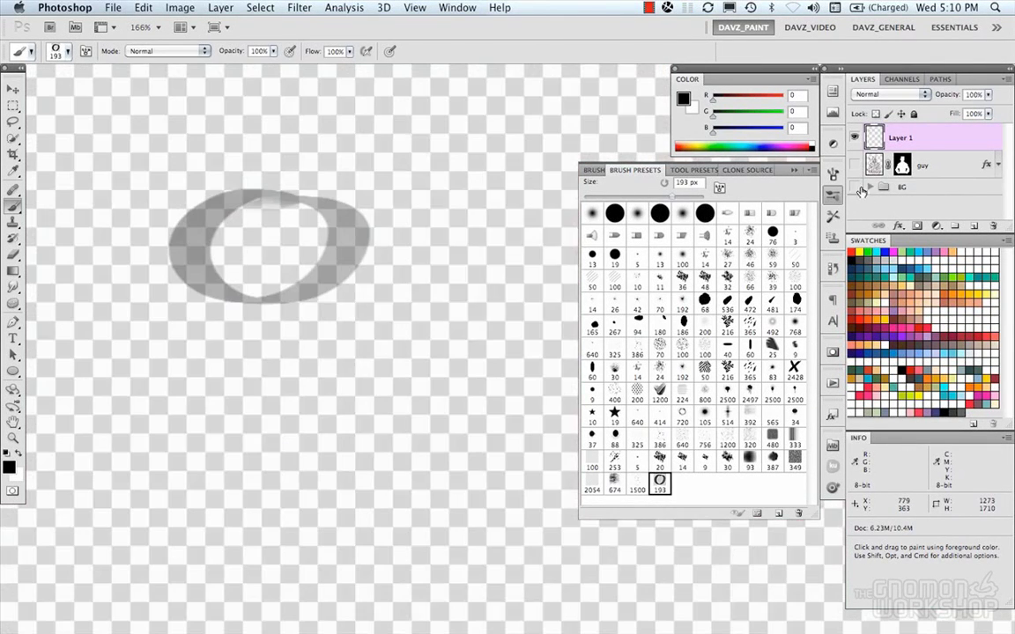
pyautogui.press('m')
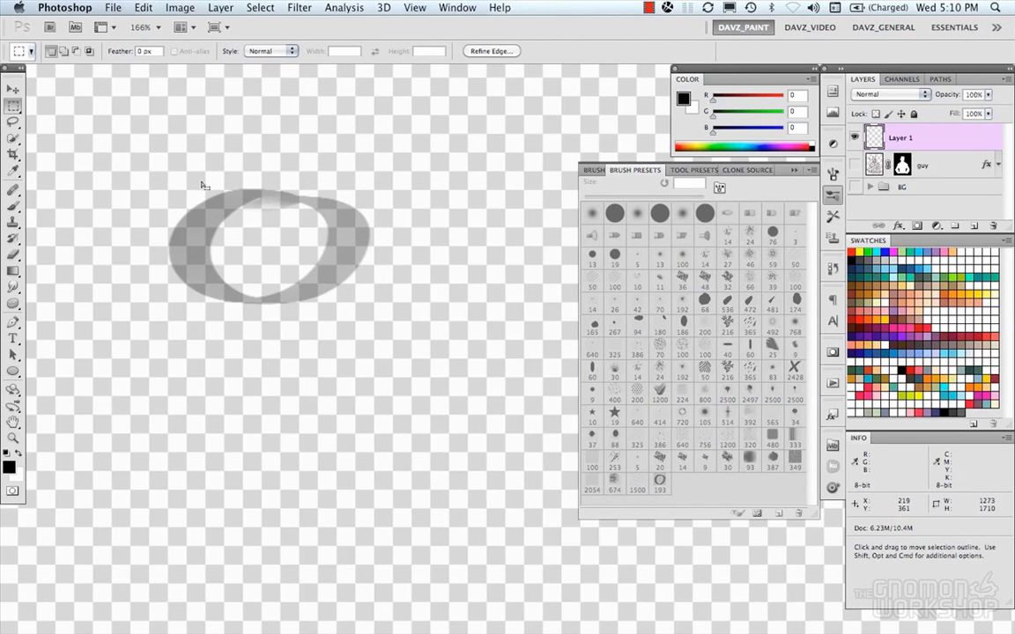
pyautogui.click(153, 168)
pyautogui.moveTo(150, 167); pyautogui.dragTo(390, 324)
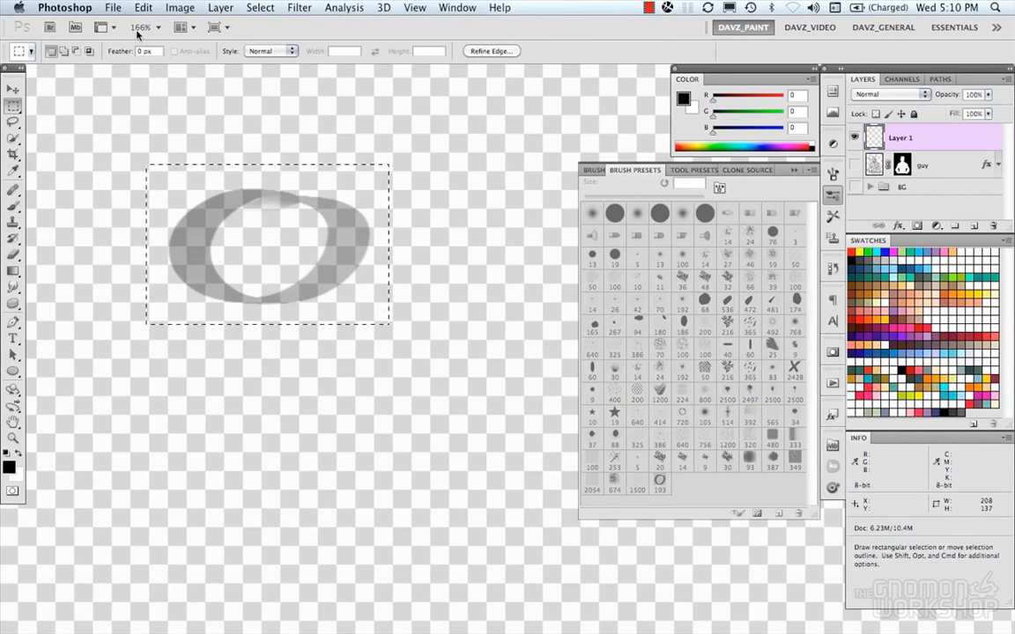
# Define the selected ring as brush preset Sampled Brush 3 and clear the selection.
pyautogui.click(143, 7)
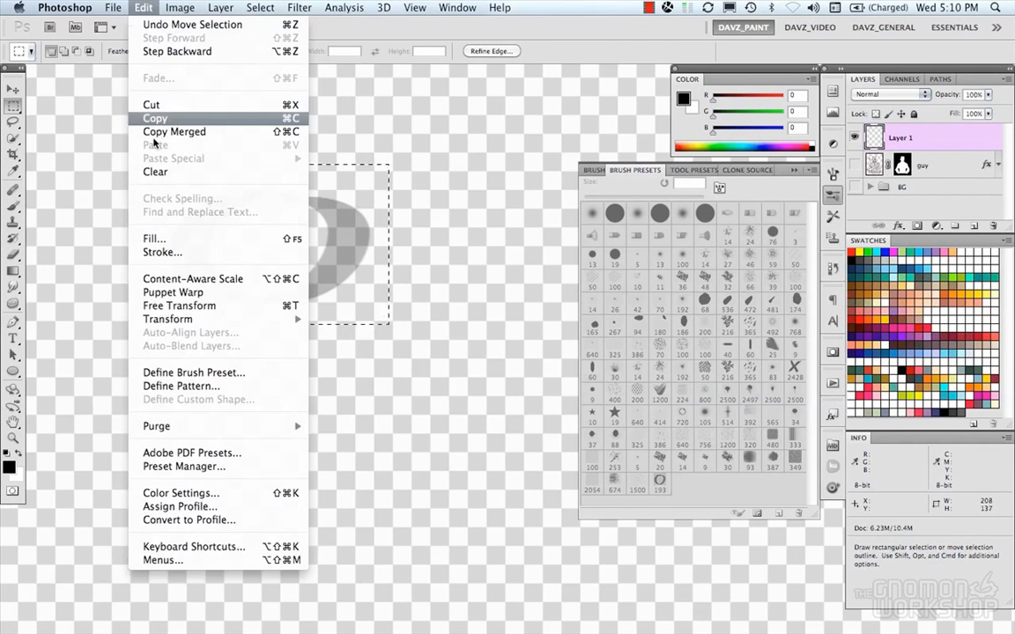
pyautogui.click(193, 372)
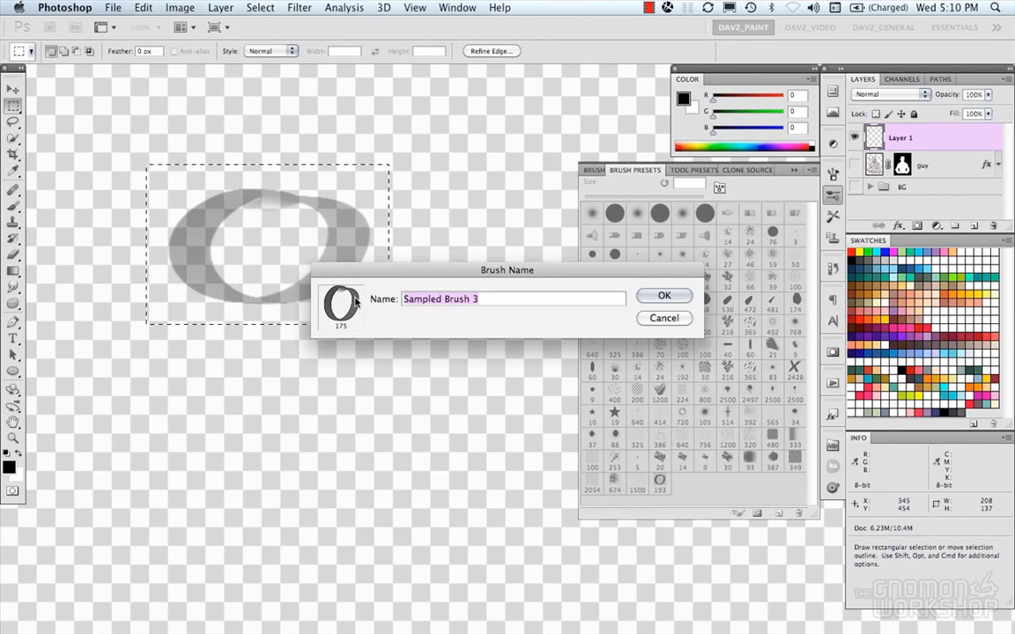
pyautogui.click(666, 296)
pyautogui.click(456, 280)
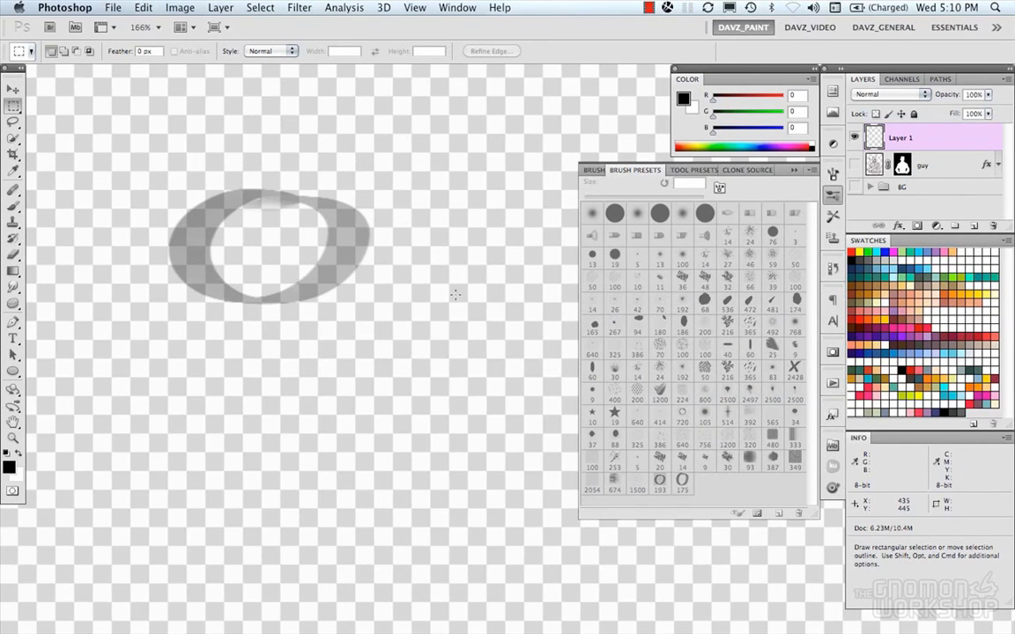
# Choose the new 175 px ring brush preset for painting and show the BG group and guy layer again.
pyautogui.press('b')
pyautogui.click(683, 485)
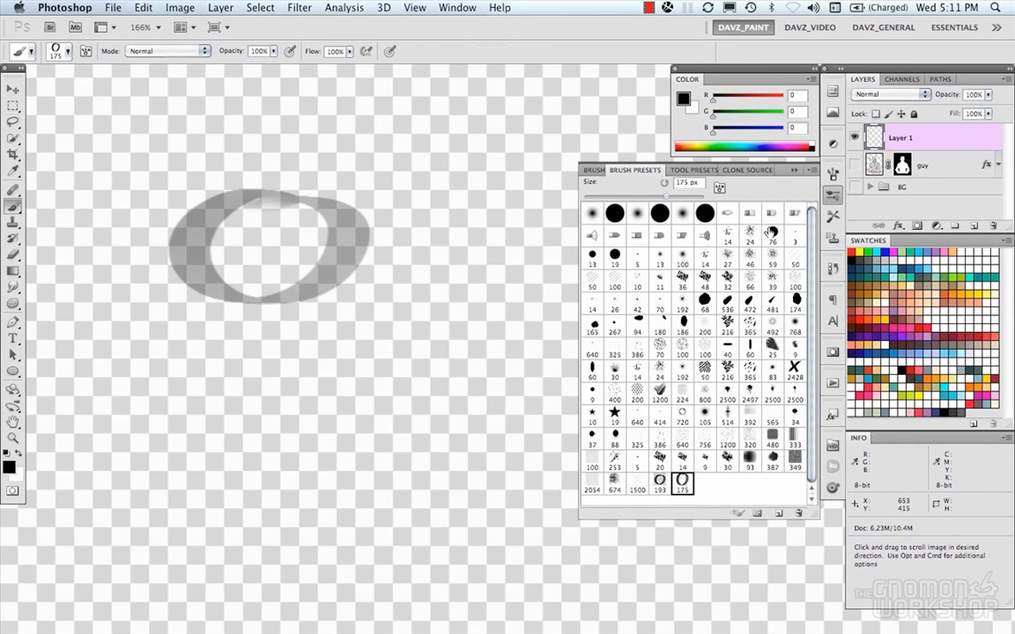
pyautogui.click(854, 186)
pyautogui.click(855, 165)
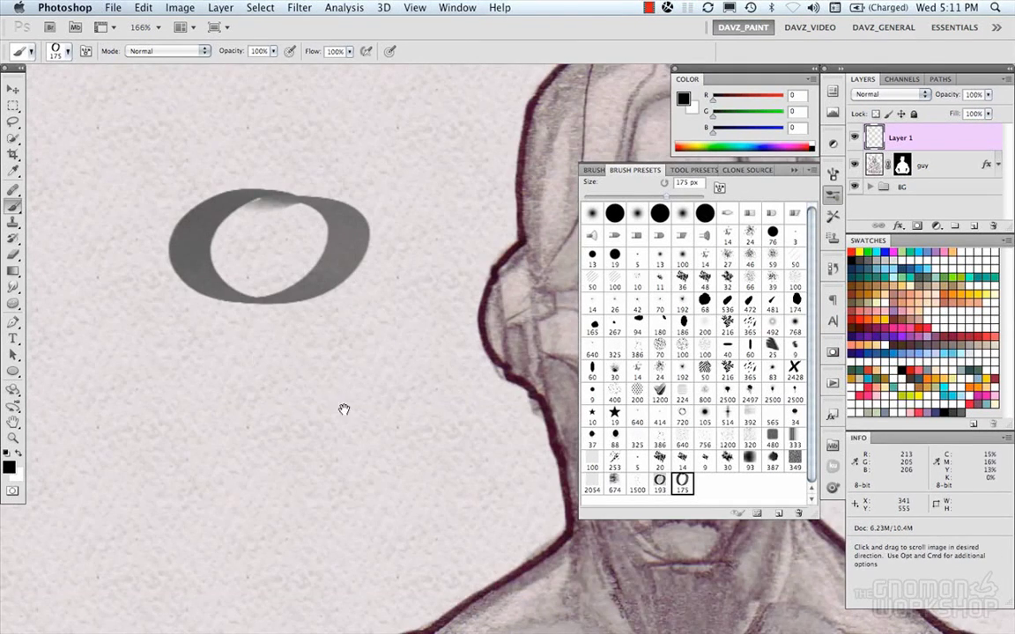
# Test strokes with the ring brush at 175 px and at a reduced size of 140 px, undoing each one.
pyautogui.moveTo(343, 410); pyautogui.dragTo(373, 306)
pyautogui.moveTo(281, 335)
pyautogui.mouseDown()
pyautogui.moveTo(306, 440)
pyautogui.moveTo(350, 328)
pyautogui.mouseUp()
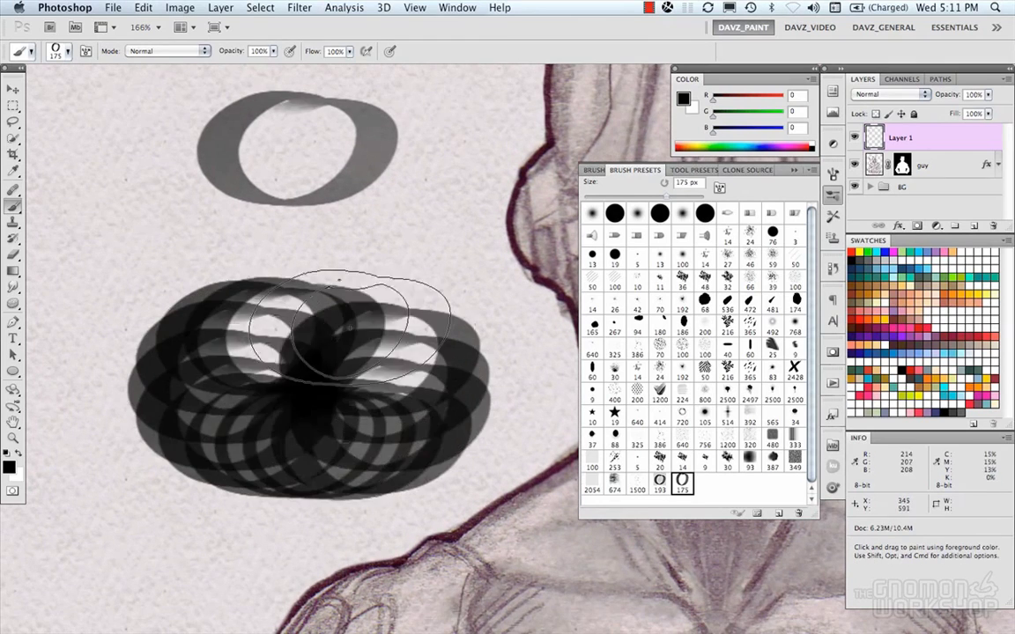
pyautogui.press('super+z')
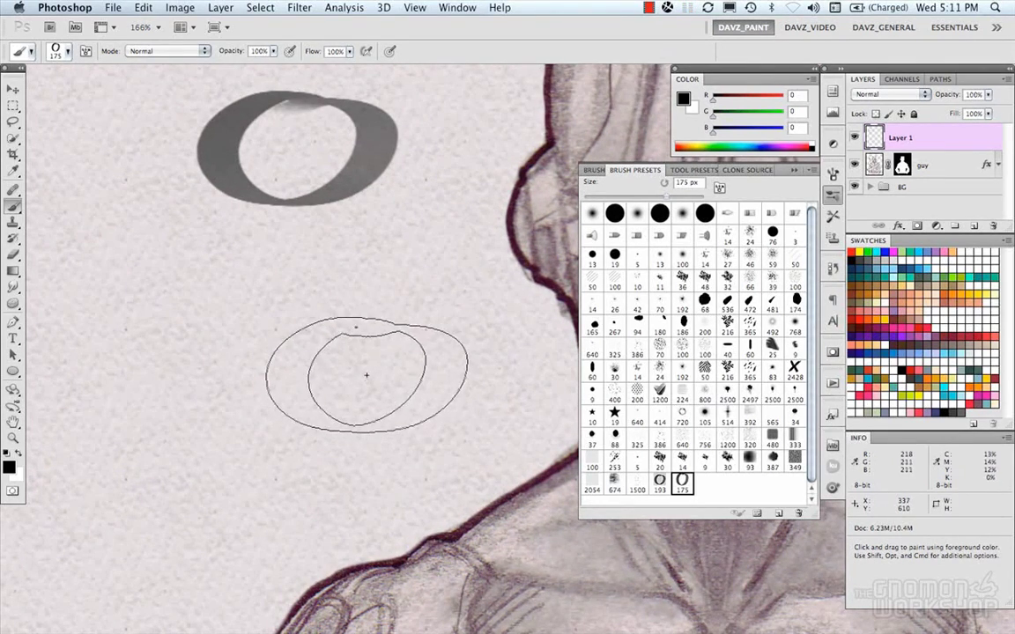
pyautogui.moveTo(362, 381); pyautogui.dragTo(344, 389)
pyautogui.moveTo(237, 352)
pyautogui.mouseDown()
pyautogui.moveTo(330, 335)
pyautogui.moveTo(389, 356)
pyautogui.mouseUp()
pyautogui.press('super+z')
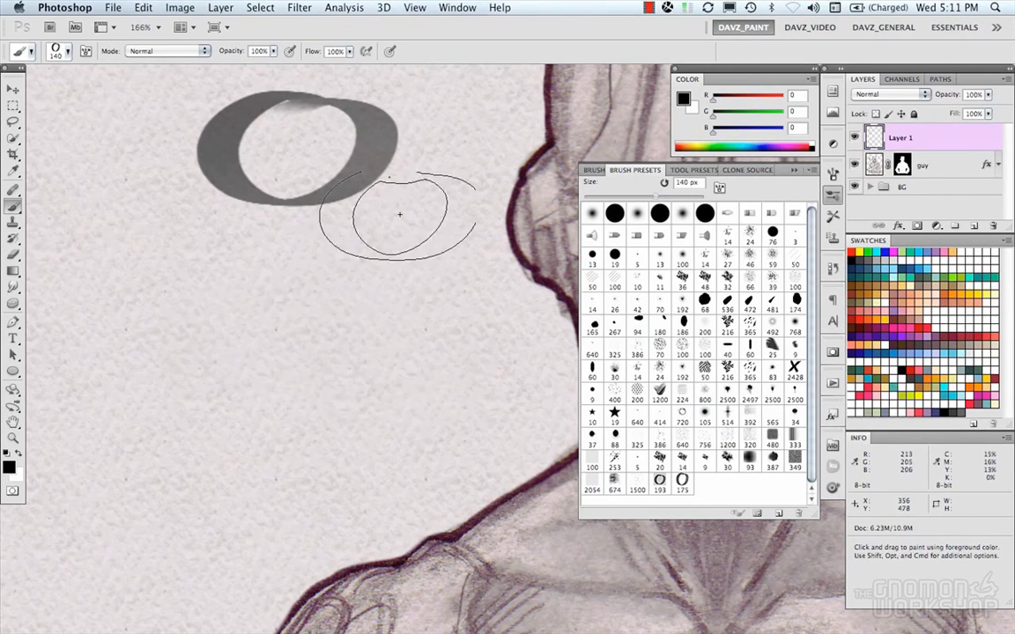
pyautogui.moveTo(335, 317); pyautogui.dragTo(338, 321)
# Enable Shape Dynamics for the ring brush and test a curved stroke on empty canvas, undoing it.
pyautogui.click(594, 170)
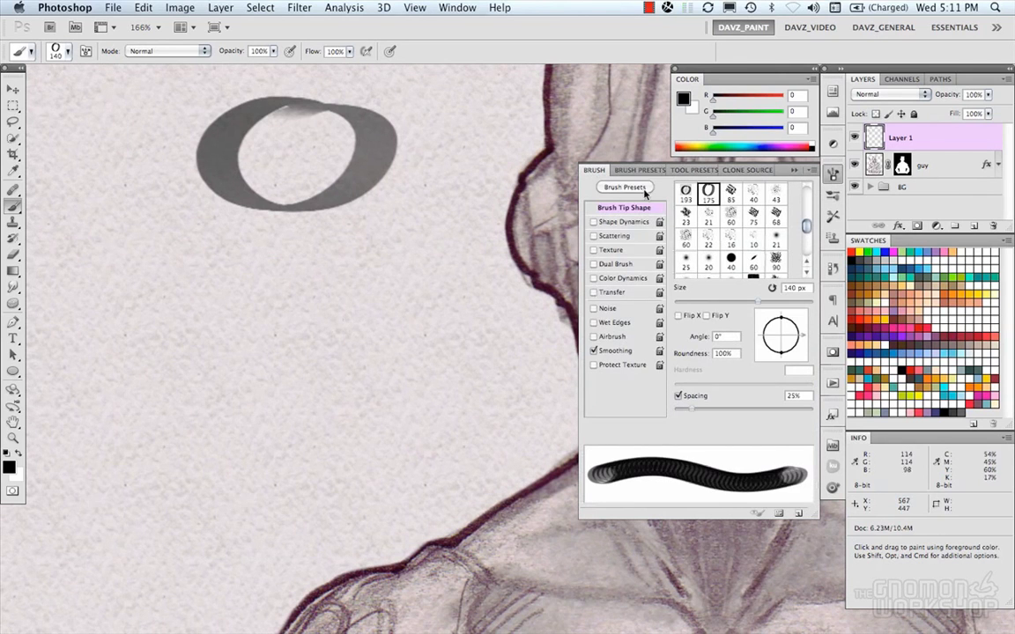
pyautogui.click(594, 222)
pyautogui.moveTo(369, 290)
pyautogui.mouseDown()
pyautogui.moveTo(370, 186)
pyautogui.moveTo(378, 197)
pyautogui.moveTo(369, 140)
pyautogui.mouseUp()
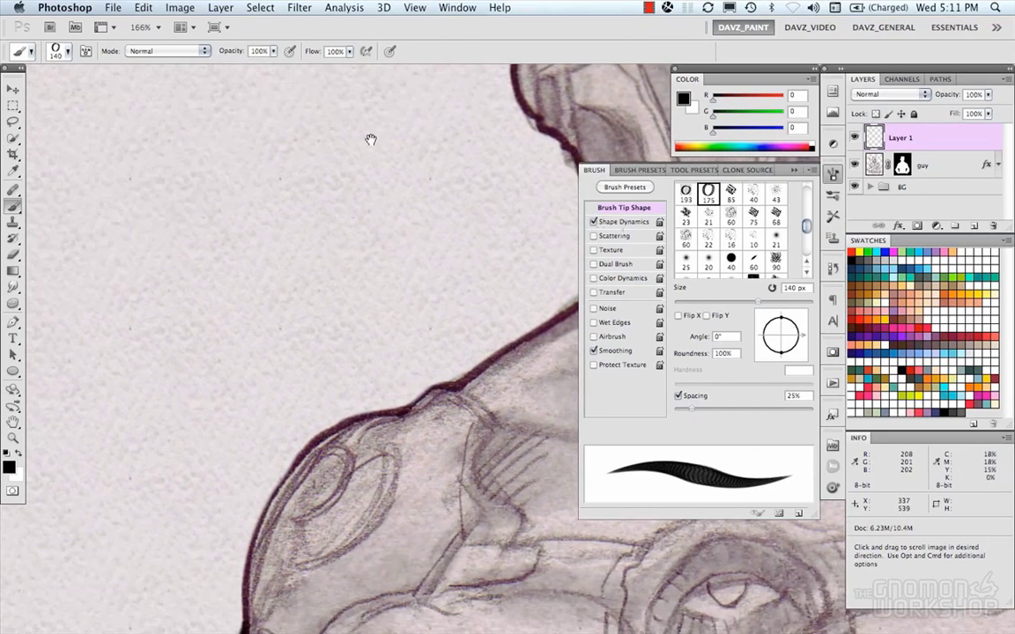
pyautogui.moveTo(307, 181)
pyautogui.mouseDown()
pyautogui.moveTo(222, 190)
pyautogui.moveTo(273, 297)
pyautogui.mouseUp()
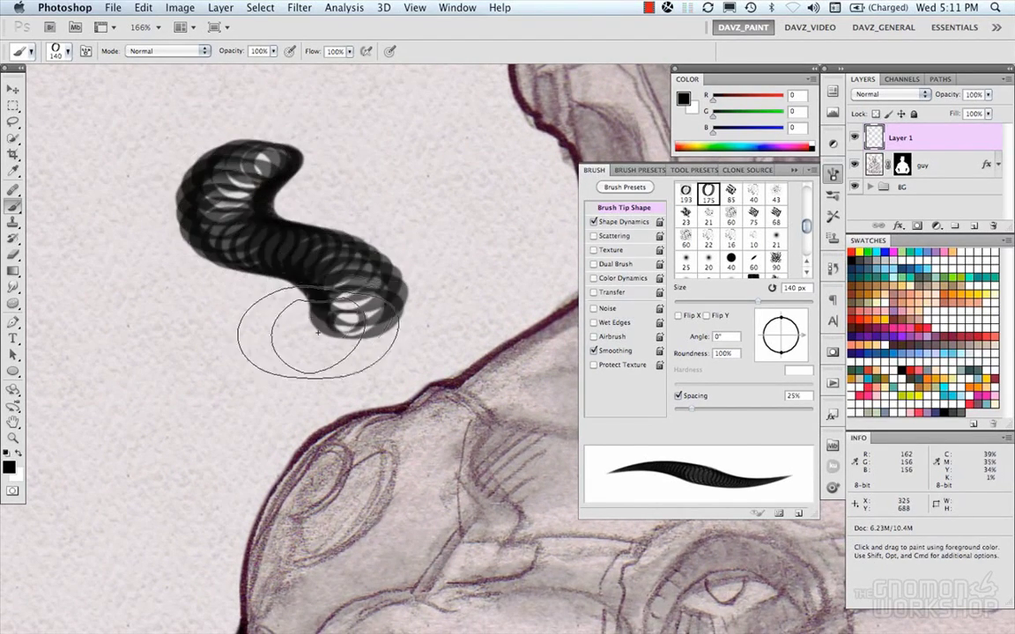
pyautogui.press('super+z')
# Reduce the ring brush to 104 px and test several curved strokes with Shape Dynamics, undoing each one.
pyautogui.moveTo(325, 229)
pyautogui.mouseDown()
pyautogui.moveTo(351, 159)
pyautogui.moveTo(358, 177)
pyautogui.moveTo(346, 176)
pyautogui.moveTo(348, 151)
pyautogui.mouseUp()
pyautogui.moveTo(325, 113)
pyautogui.mouseDown()
pyautogui.moveTo(265, 141)
pyautogui.moveTo(256, 190)
pyautogui.moveTo(377, 241)
pyautogui.moveTo(398, 333)
pyautogui.mouseUp()
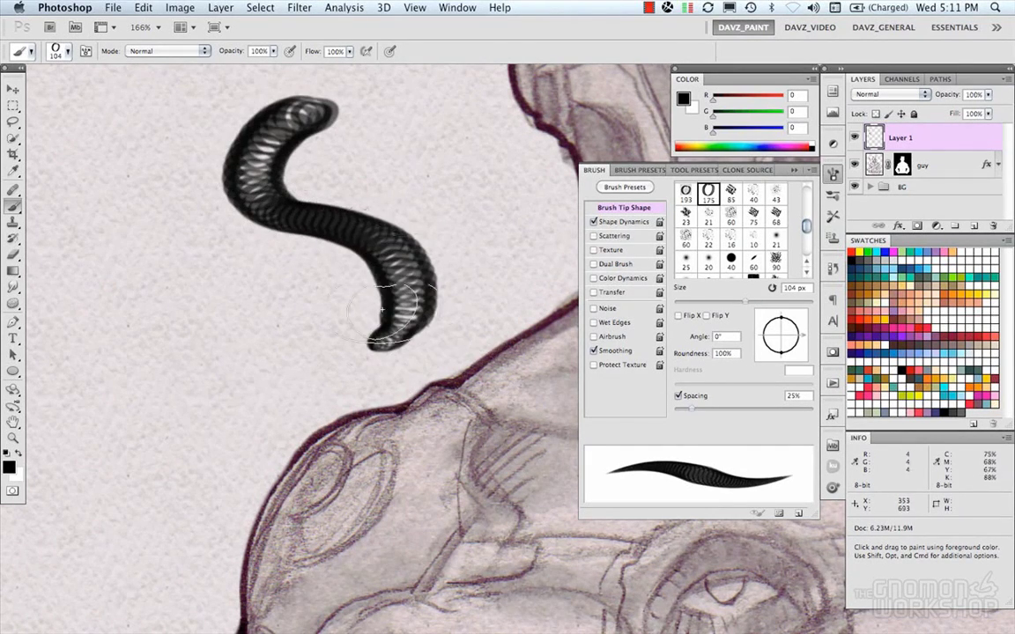
pyautogui.press('super+z')
pyautogui.moveTo(356, 131)
pyautogui.mouseDown()
pyautogui.moveTo(298, 181)
pyautogui.moveTo(270, 250)
pyautogui.moveTo(277, 298)
pyautogui.mouseUp()
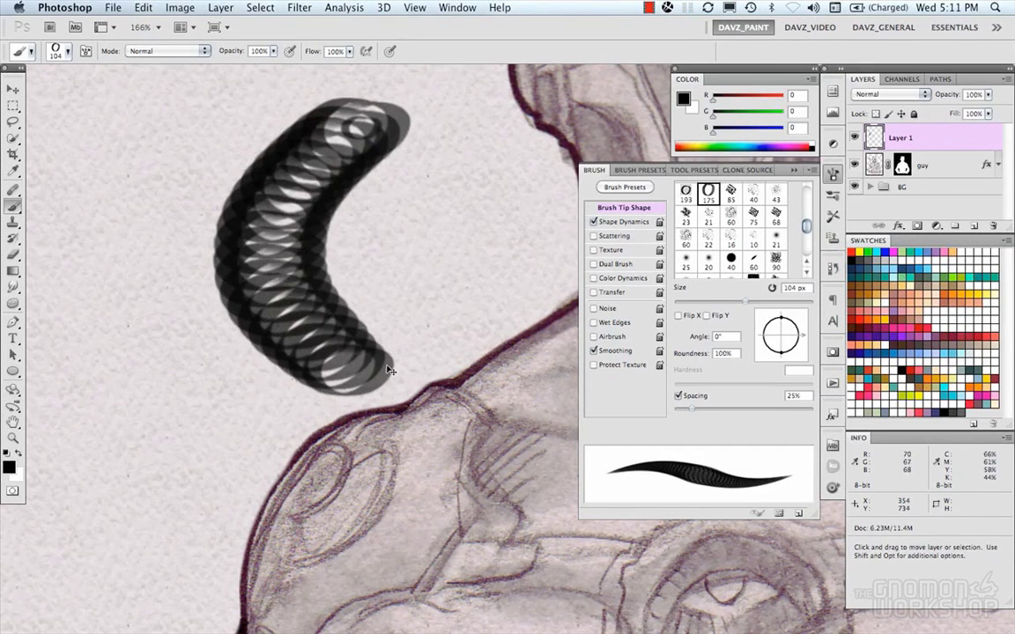
pyautogui.press('super+z')
pyautogui.moveTo(328, 107)
pyautogui.mouseDown()
pyautogui.moveTo(310, 158)
pyautogui.moveTo(305, 280)
pyautogui.mouseUp()
pyautogui.press('super+z')
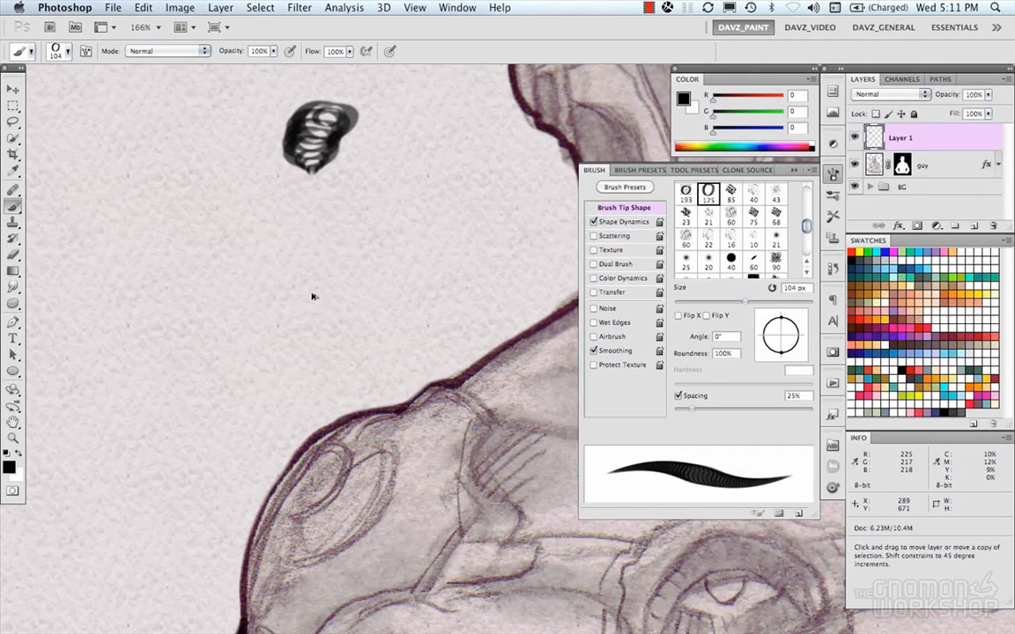
pyautogui.press('super+z')
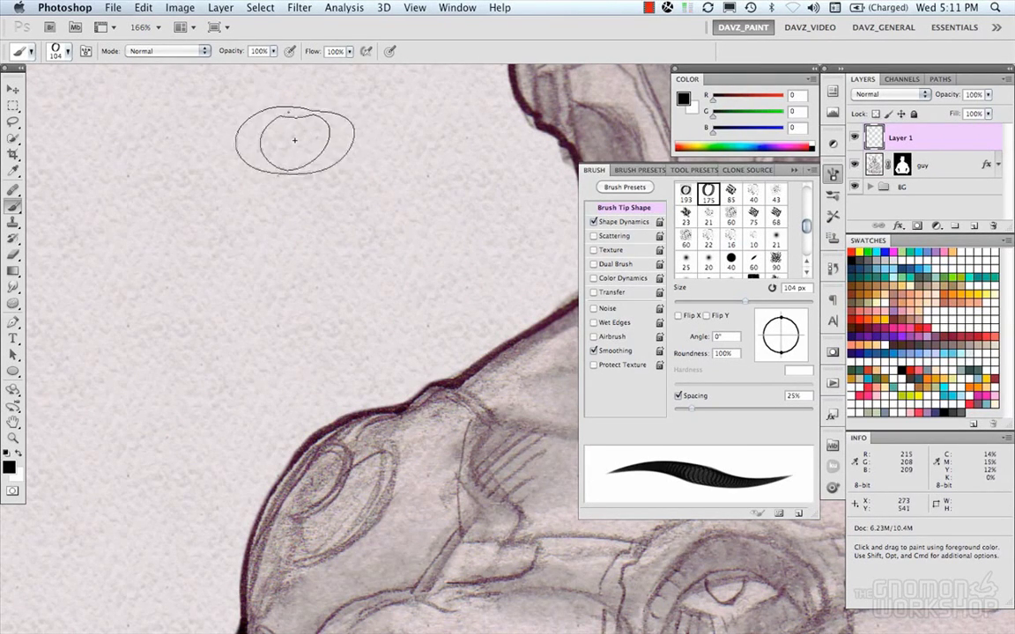
# Enable Scattering for the ring brush with Scatter at 77% and increase the brush tip spacing to 36%.
pyautogui.click(614, 237)
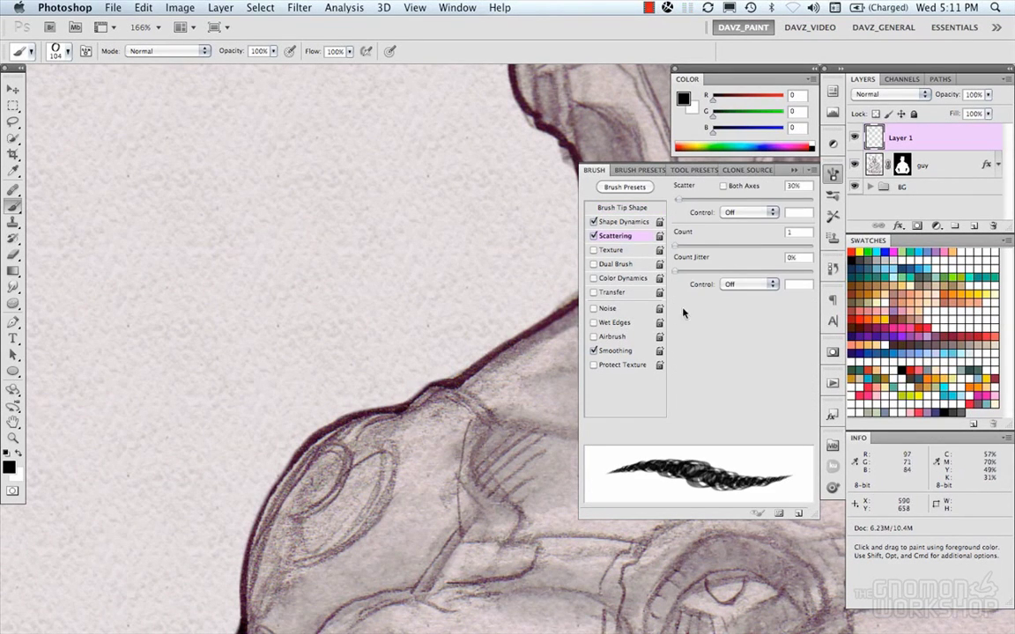
pyautogui.moveTo(691, 204); pyautogui.dragTo(686, 201)
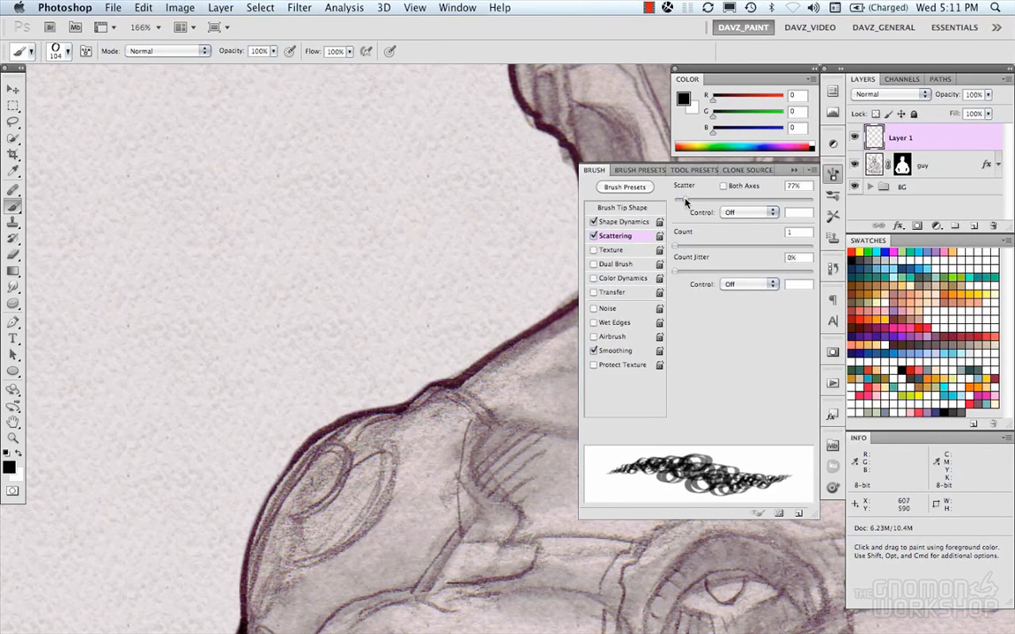
pyautogui.click(623, 222)
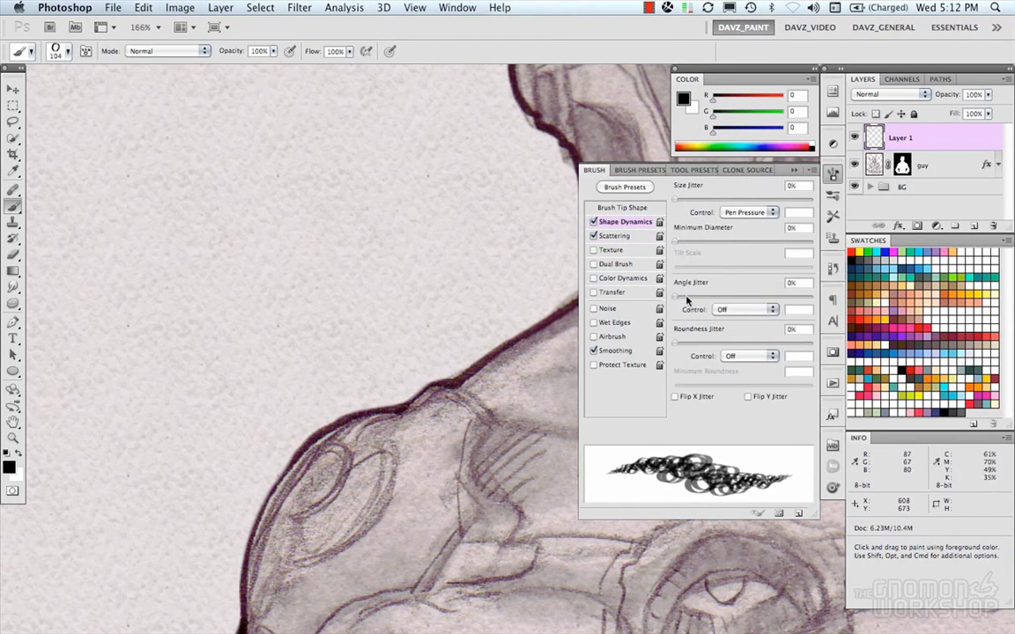
pyautogui.click(637, 208)
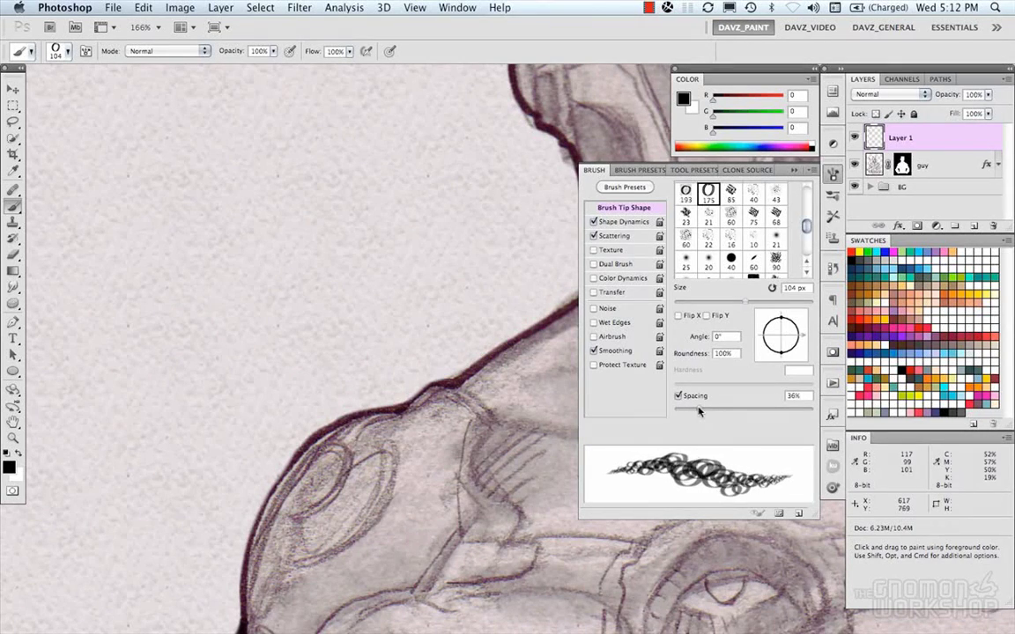
# Enable Texture for the ring brush, choose a fine speckled grayscale pattern, and set the texture mode to Darken.
pyautogui.click(628, 252)
pyautogui.click(693, 203)
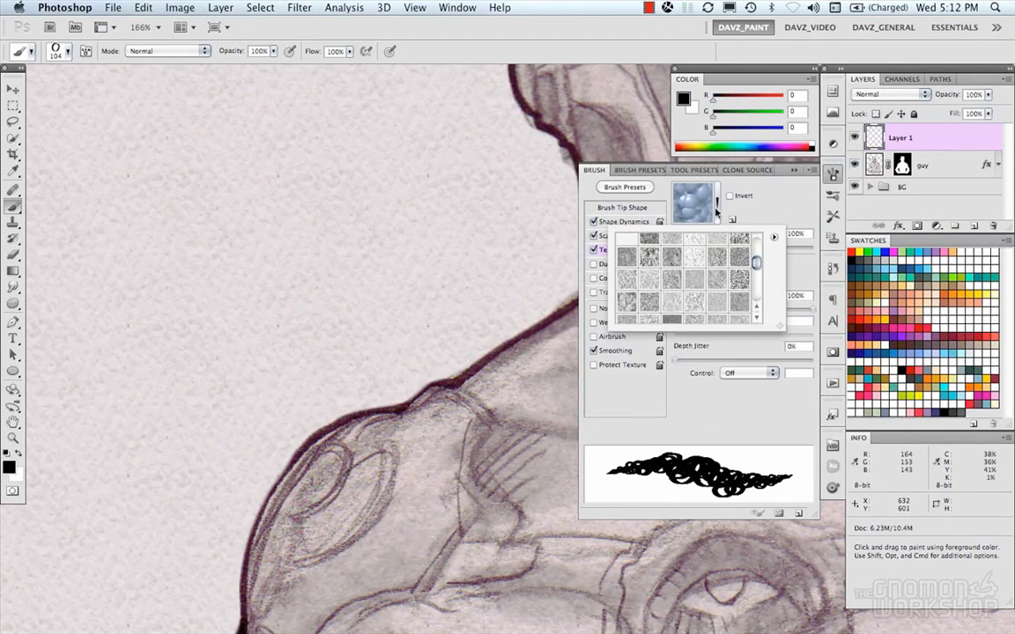
pyautogui.click(716, 256)
pyautogui.click(718, 240)
pyautogui.scroll(2, 749, 255)
pyautogui.click(751, 229)
pyautogui.click(753, 280)
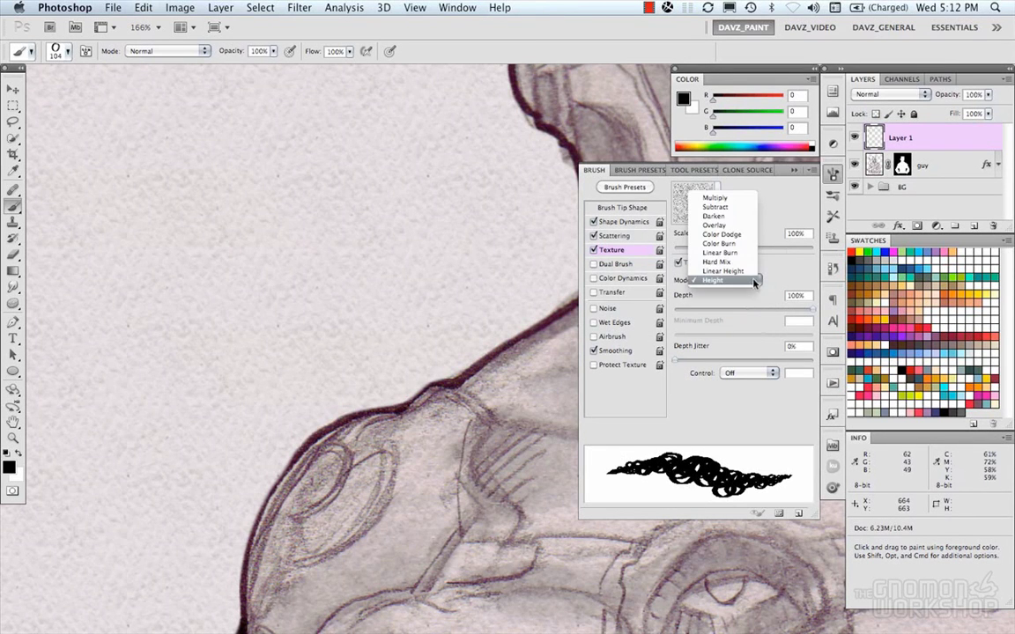
pyautogui.click(731, 217)
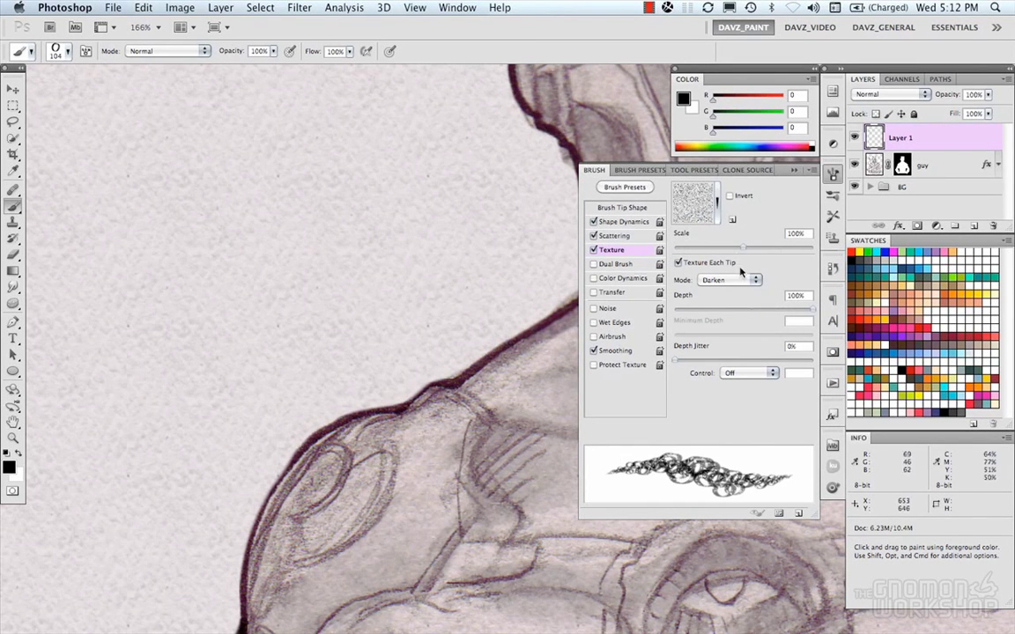
# Set the brush texture's scale to 82%, keeping its depth at 100%.
pyautogui.moveTo(745, 252); pyautogui.dragTo(710, 254)
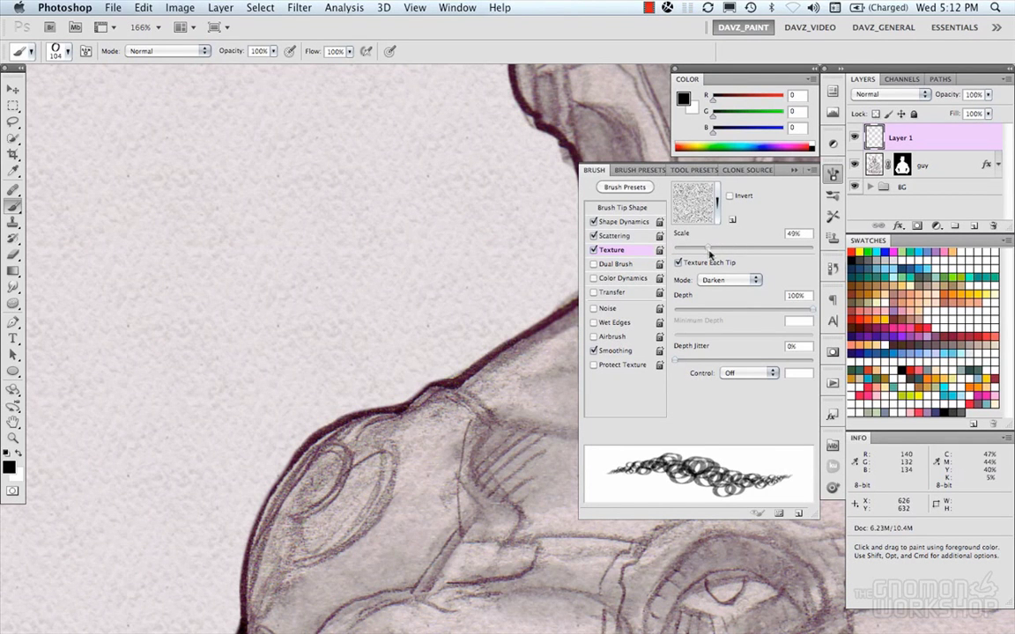
pyautogui.moveTo(797, 309); pyautogui.dragTo(810, 309)
pyautogui.moveTo(709, 253); pyautogui.dragTo(731, 253)
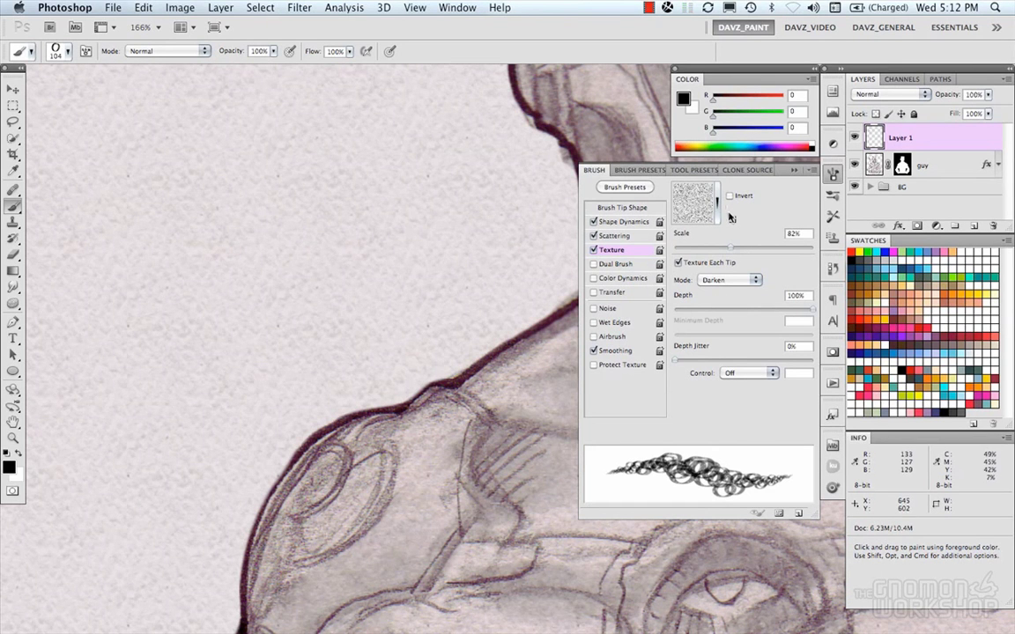
# Enable Wet Edges and Transfer with 12% opacity jitter controlled by Pen Pressure, 57% minimum and 49% flow jitter.
pyautogui.click(594, 322)
pyautogui.click(611, 292)
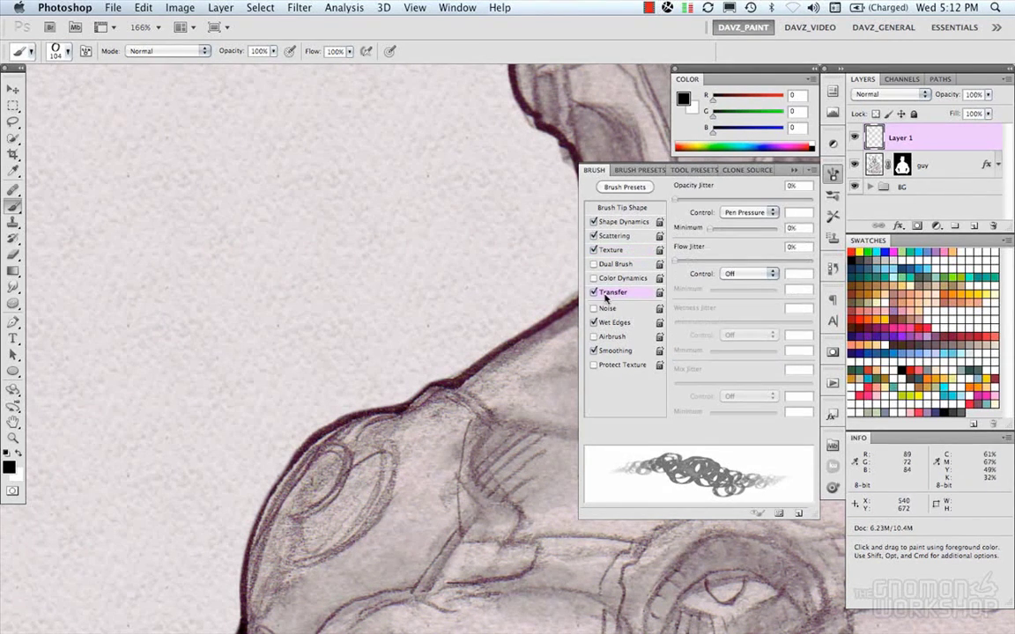
pyautogui.moveTo(681, 203)
pyautogui.mouseDown()
pyautogui.moveTo(764, 201)
pyautogui.moveTo(690, 205)
pyautogui.mouseUp()
pyautogui.click(749, 213)
pyautogui.click(745, 214)
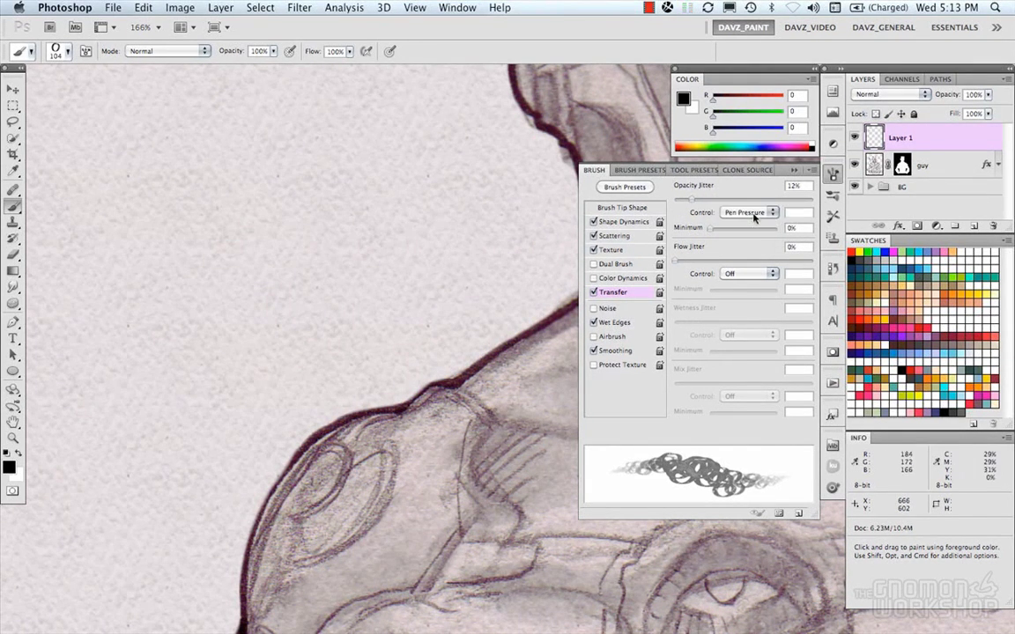
# Test the textured ring brush on empty canvas, undoing the first two strokes and painting a closed loop of scattered rings.
pyautogui.moveTo(238, 163)
pyautogui.mouseDown()
pyautogui.moveTo(229, 201)
pyautogui.moveTo(266, 287)
pyautogui.moveTo(290, 343)
pyautogui.mouseUp()
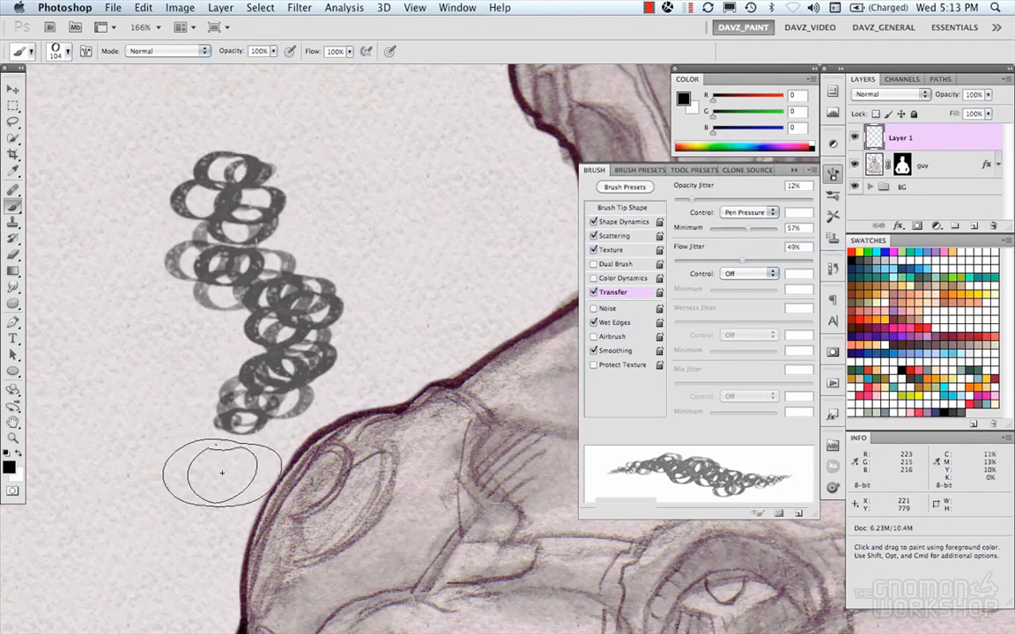
pyautogui.press('super+z')
pyautogui.moveTo(294, 170)
pyautogui.mouseDown()
pyautogui.moveTo(244, 157)
pyautogui.moveTo(223, 327)
pyautogui.moveTo(424, 234)
pyautogui.moveTo(212, 198)
pyautogui.mouseUp()
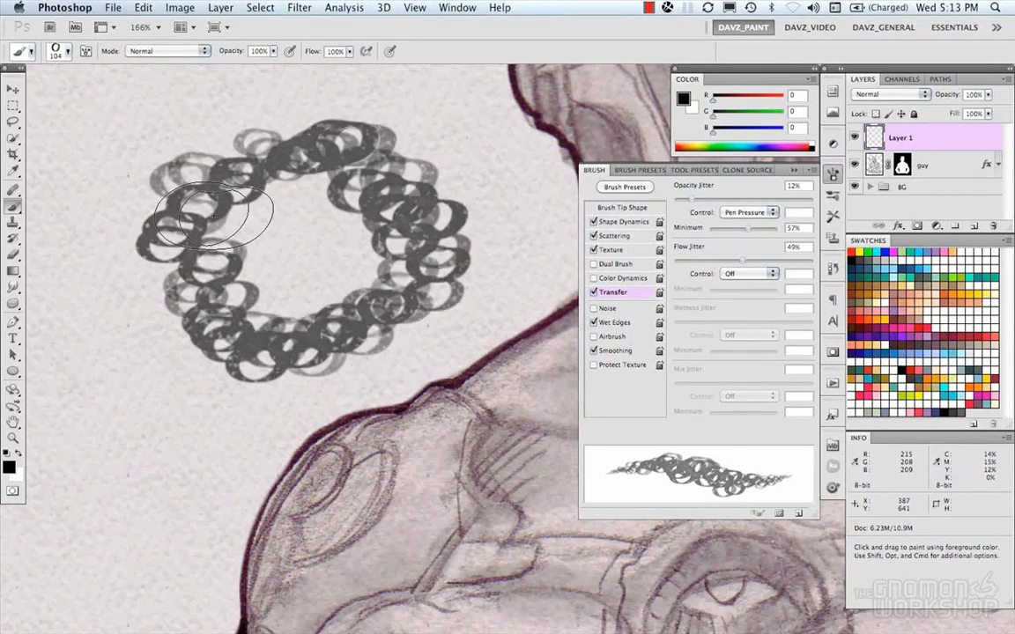
pyautogui.press('super+z')
pyautogui.moveTo(369, 229)
pyautogui.mouseDown()
pyautogui.moveTo(403, 301)
pyautogui.moveTo(421, 271)
pyautogui.mouseUp()
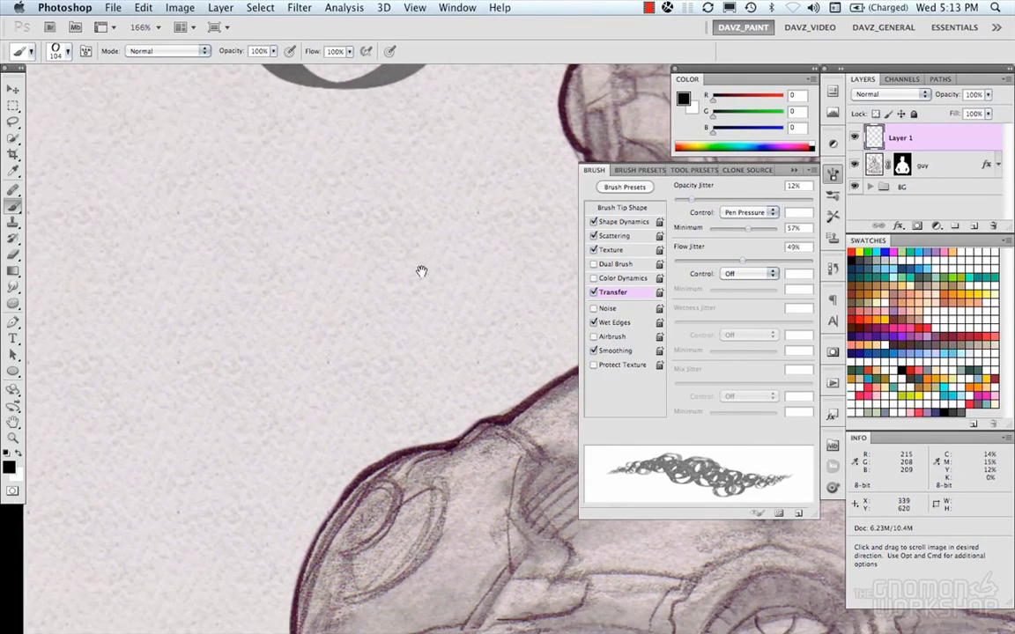
pyautogui.moveTo(308, 175)
pyautogui.mouseDown()
pyautogui.moveTo(259, 359)
pyautogui.moveTo(313, 150)
pyautogui.mouseUp()
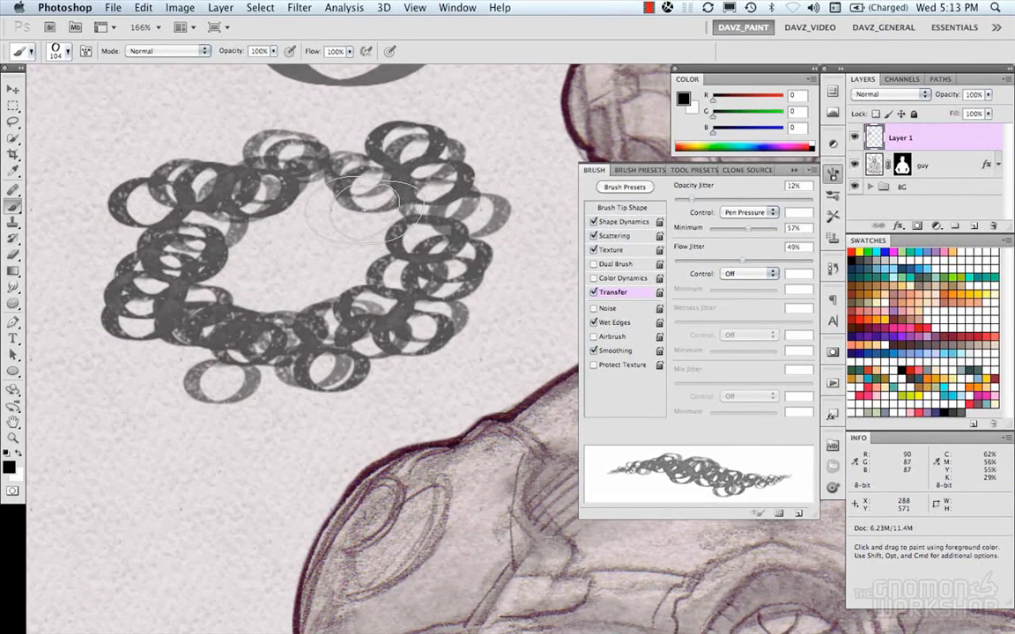
# Rename the 175 px ring brush preset as "rename".
pyautogui.click(648, 171)
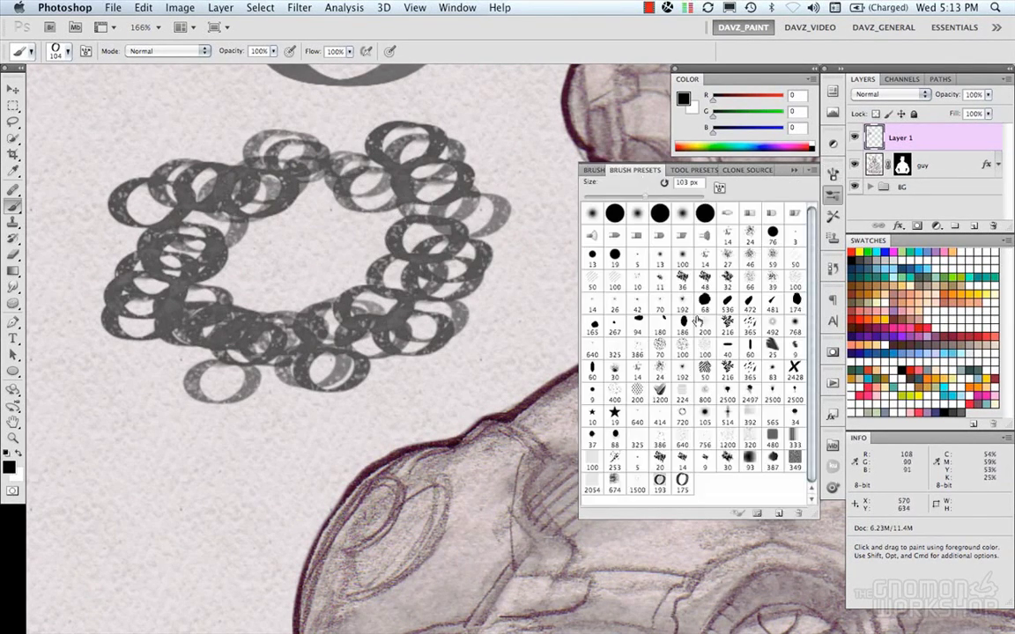
pyautogui.doubleClick(683, 483)
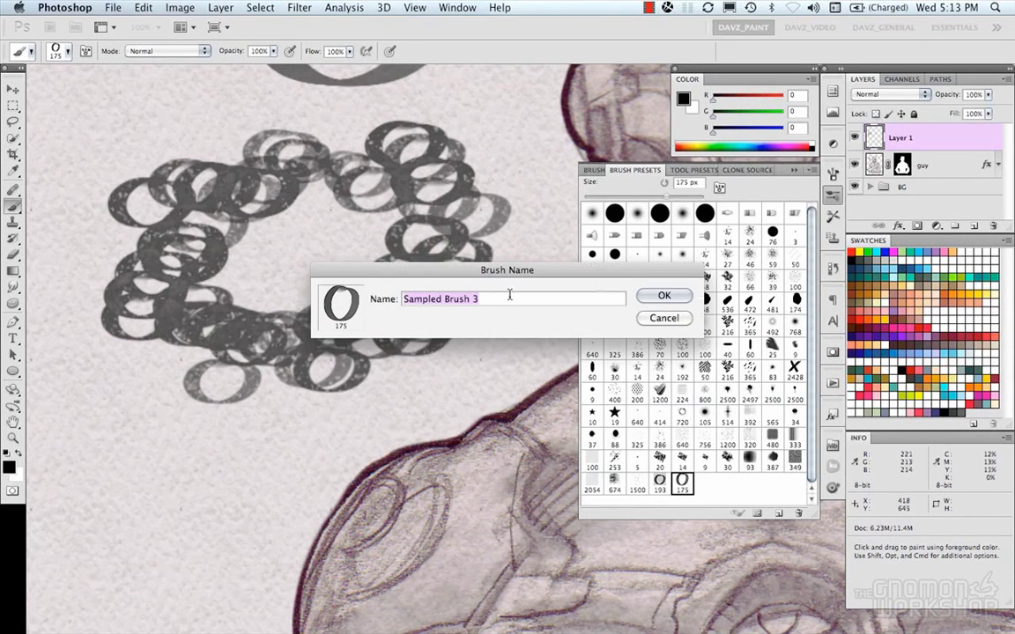
pyautogui.write('rename')
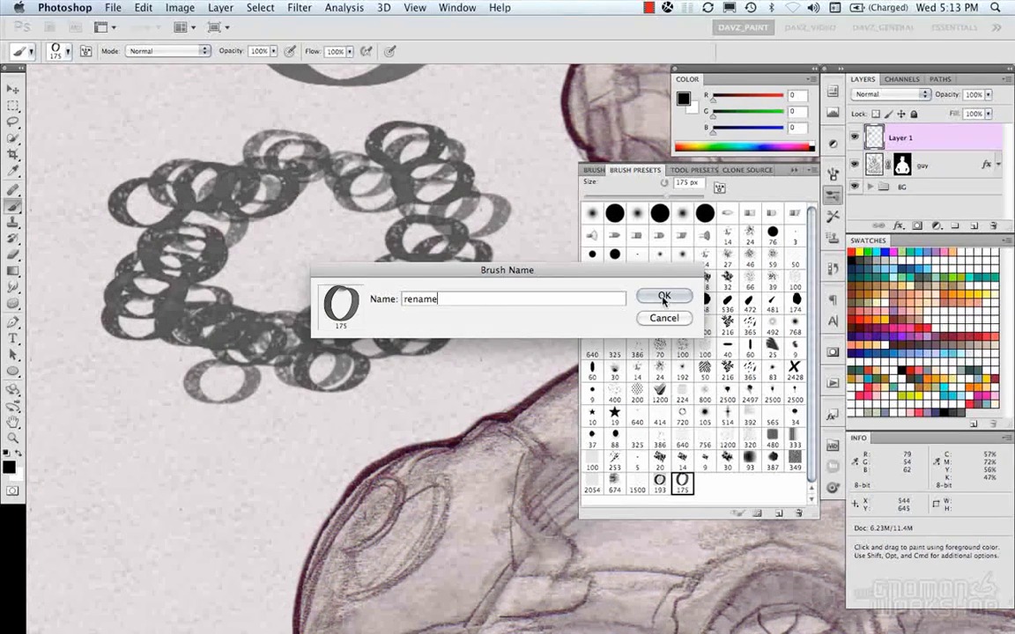
pyautogui.press('Return')
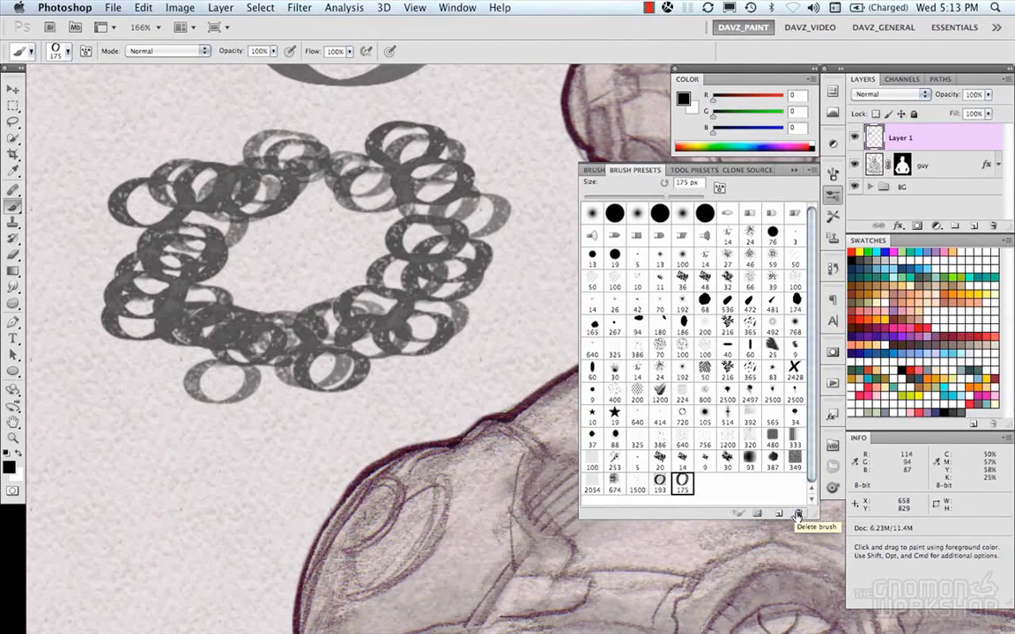
# Delete the 193 px ring brush from the brush presets.
pyautogui.press(',')
pyautogui.click(798, 513)
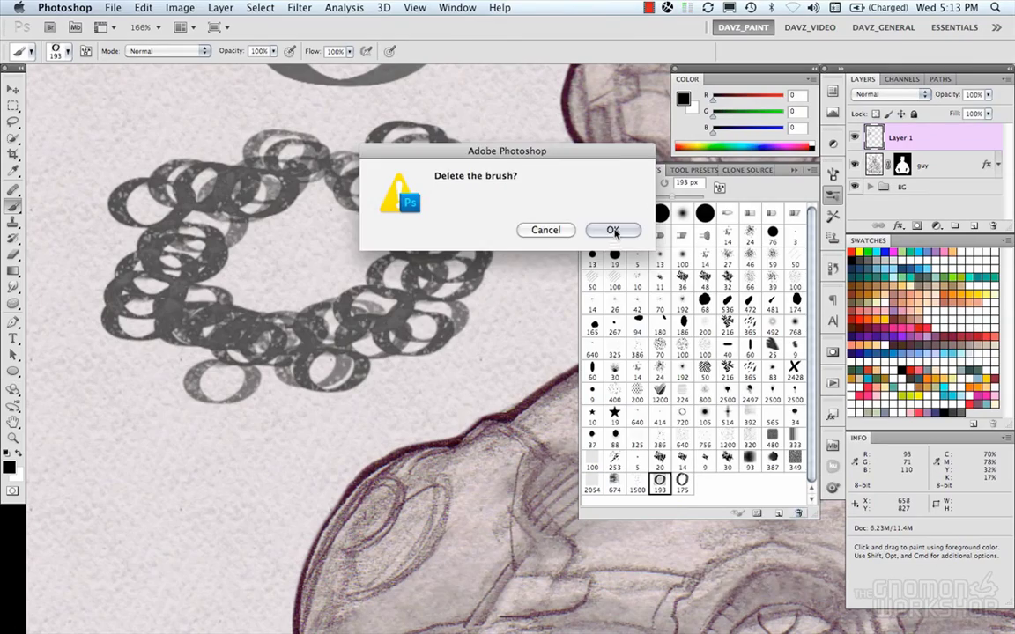
pyautogui.click(613, 231)
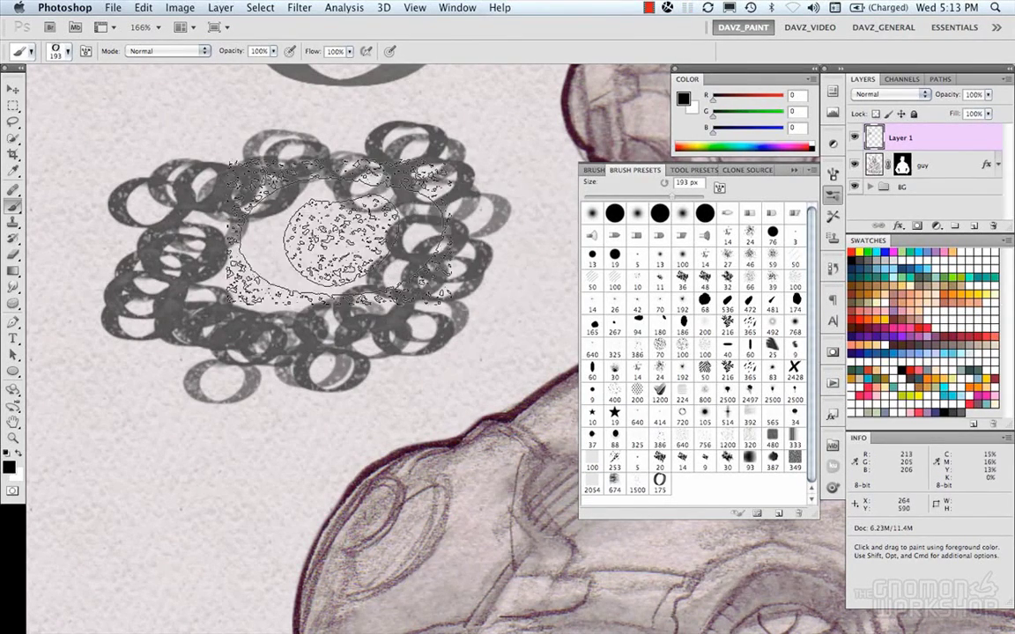